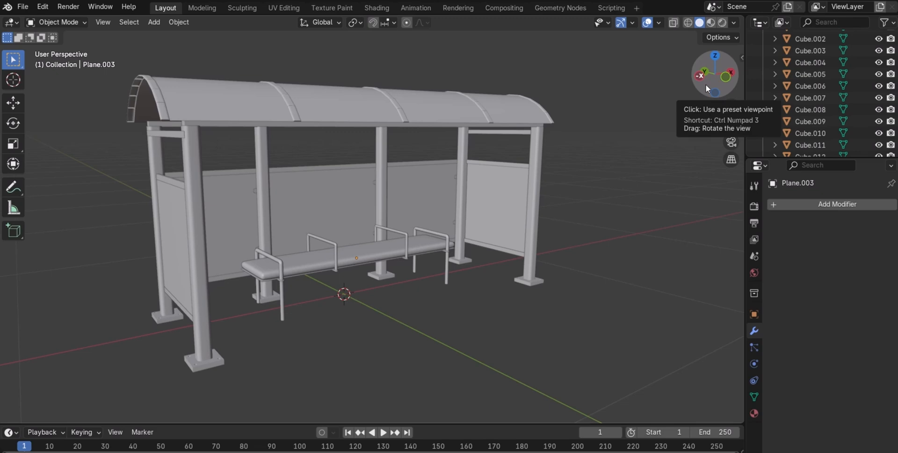
Examine the bus shelter model from the front and both ends, including its roof, side panels and bench
left_click_drag(707, 82, 661, 145)
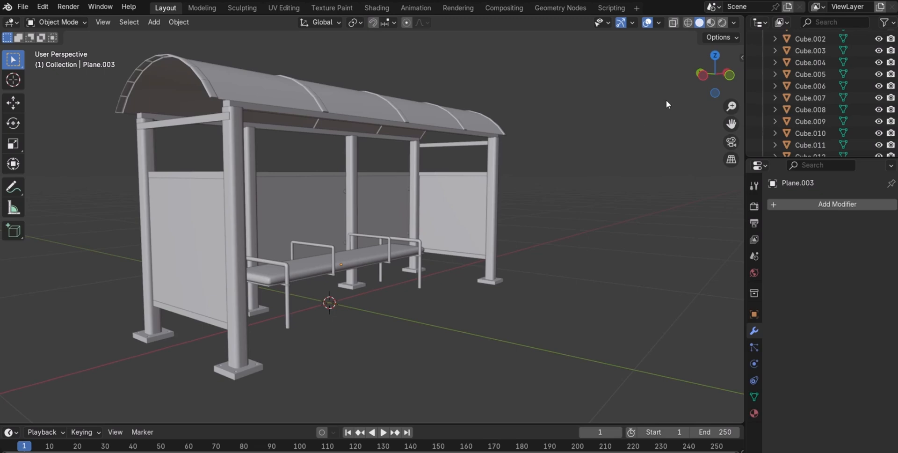
mouse_move(709, 82)
left_mouse_down()
mouse_move(696, 88)
mouse_move(706, 86)
left_mouse_up()
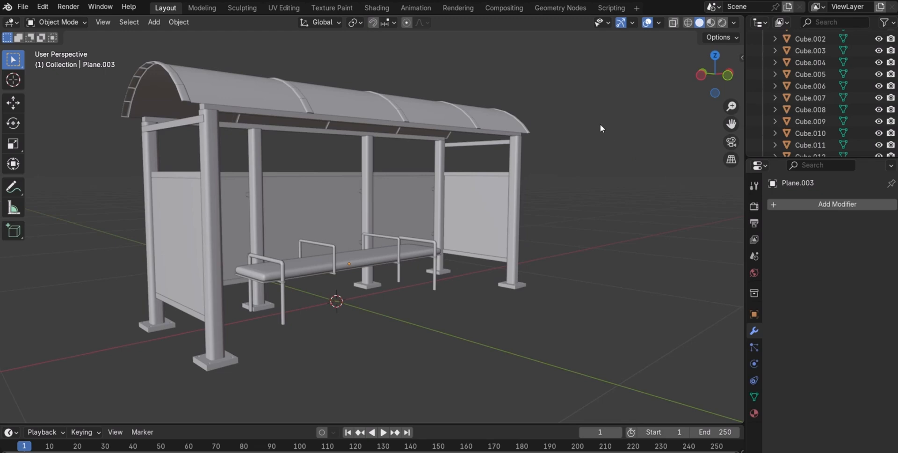
left_click_drag(709, 80, 690, 88)
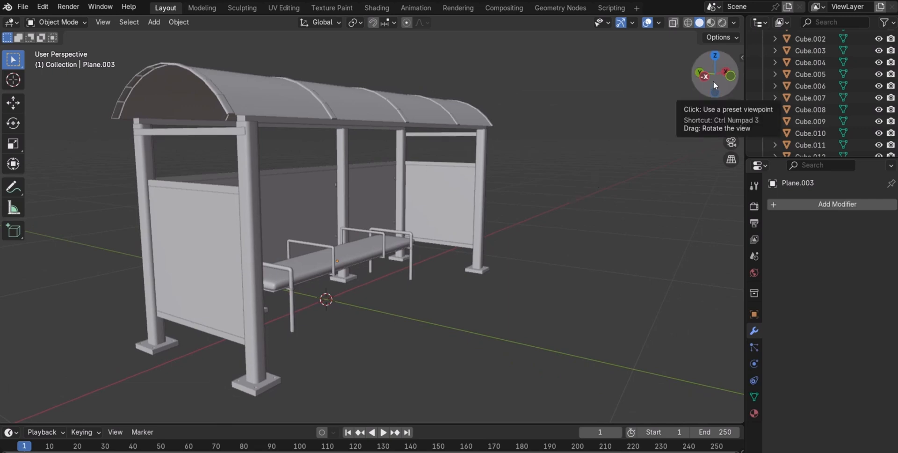
left_click_drag(714, 80, 713, 85)
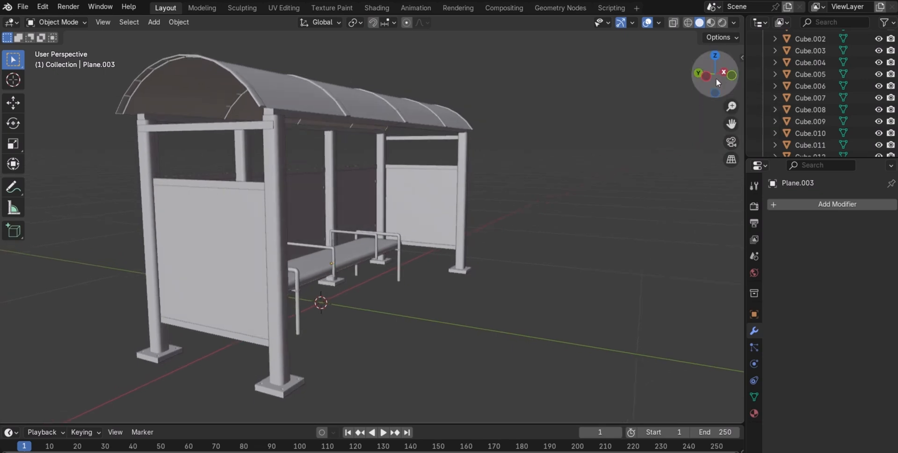
left_click_drag(716, 77, 677, 138)
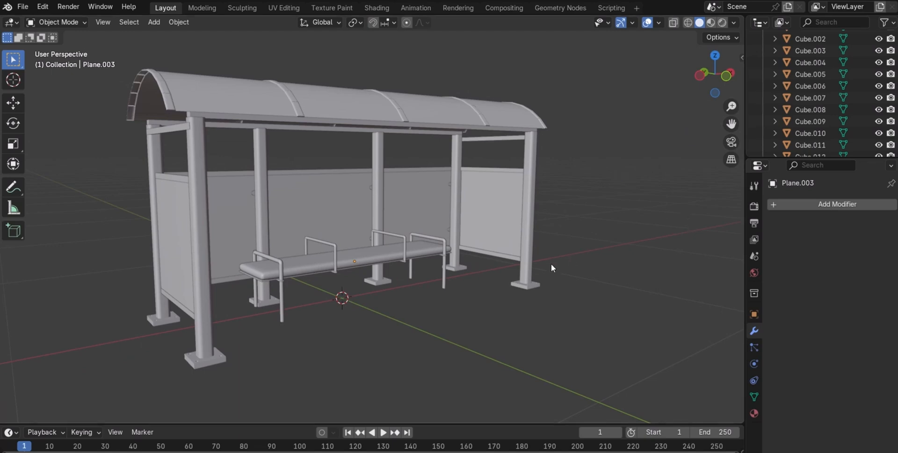
left_click_drag(715, 78, 677, 82)
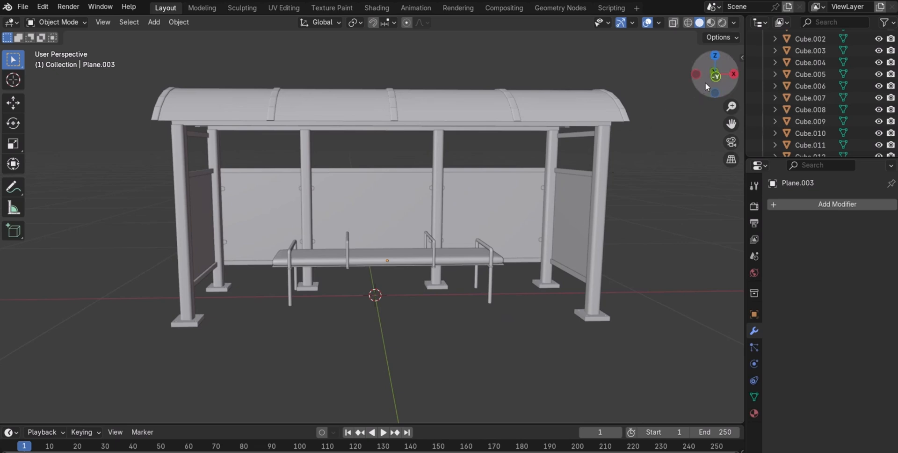
mouse_move(705, 82)
left_mouse_down()
mouse_move(685, 84)
mouse_move(716, 83)
left_mouse_up()
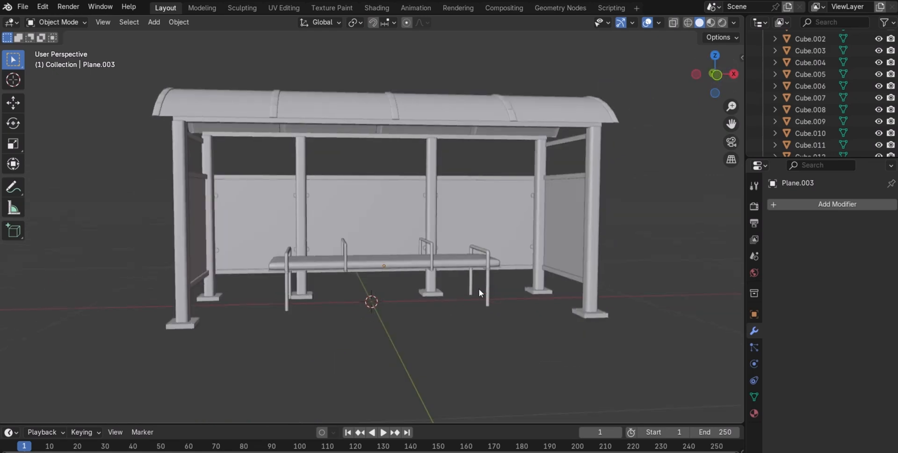
left_click_drag(715, 75, 739, 78)
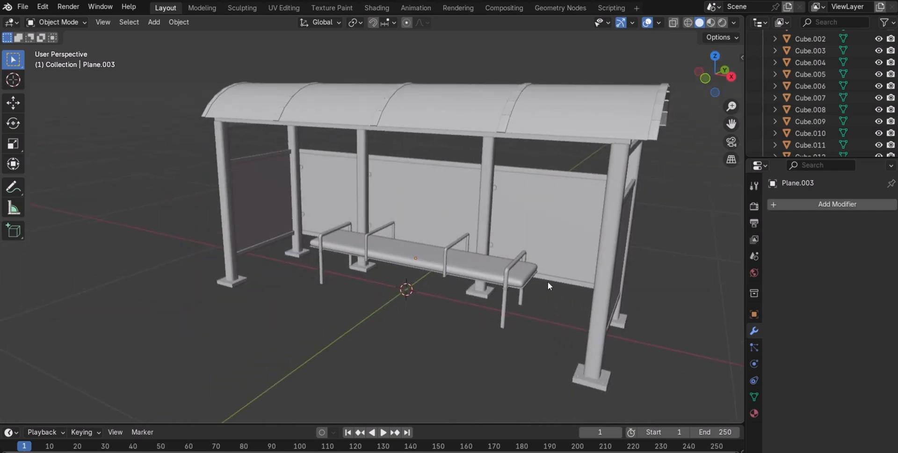
Enable the Screencast Keys display in the viewport
key("shift+a")
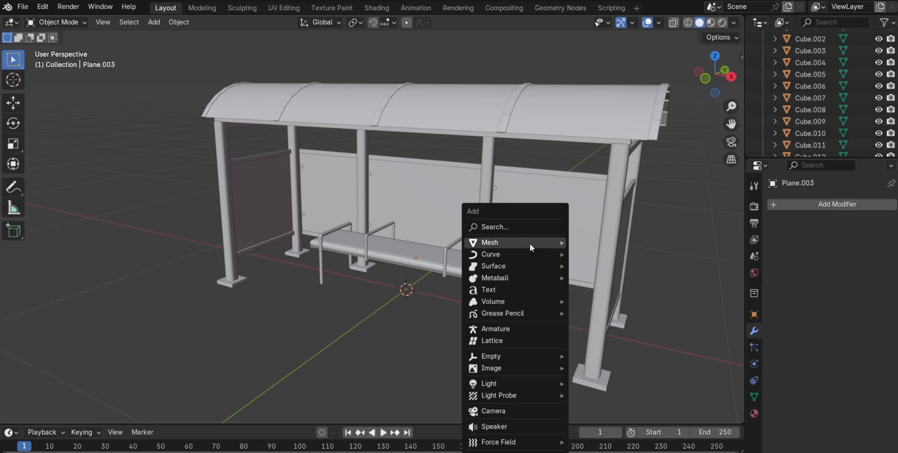
mouse_move(529, 243)
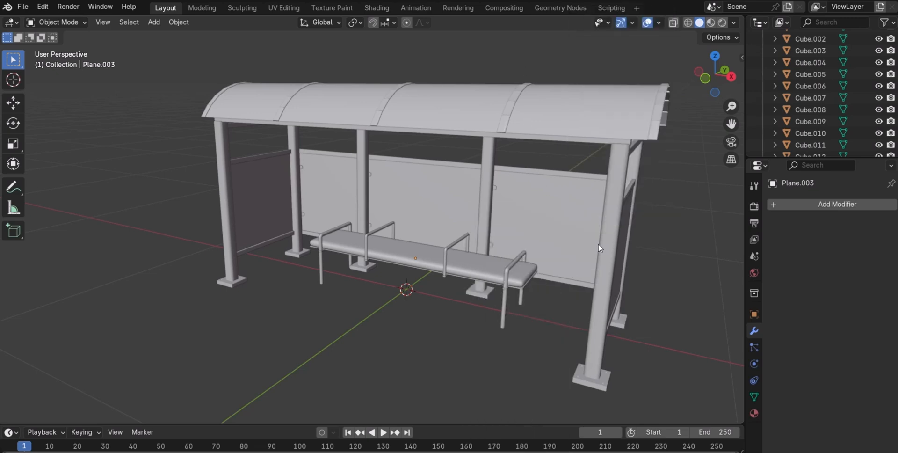
key("n")
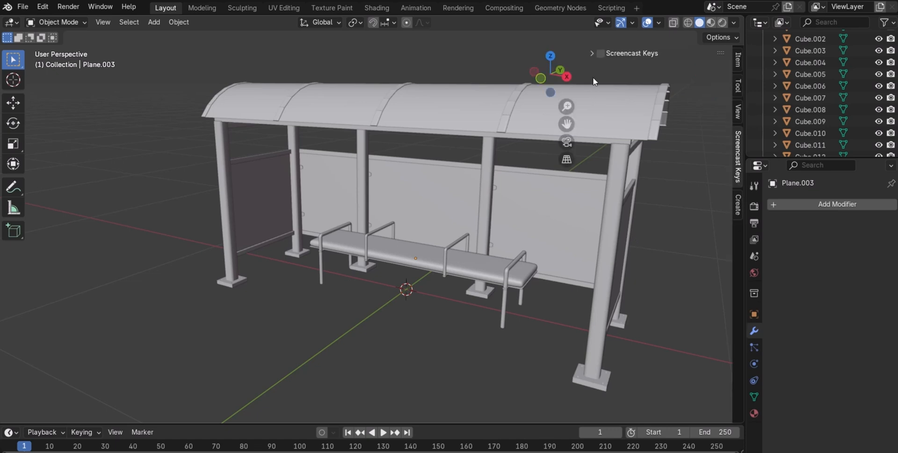
left_click(600, 54)
key("n")
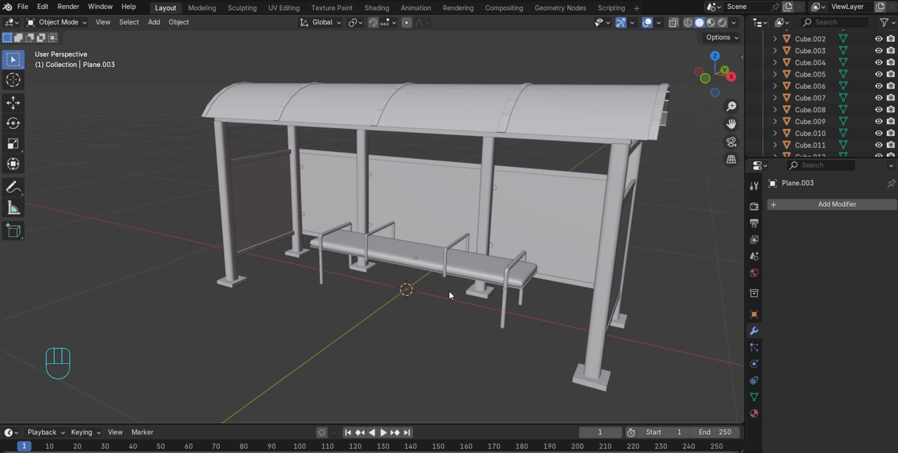
Add a plane mesh at the world origin and scale it down to about 0.063
key("shift+a")
mouse_move(442, 241)
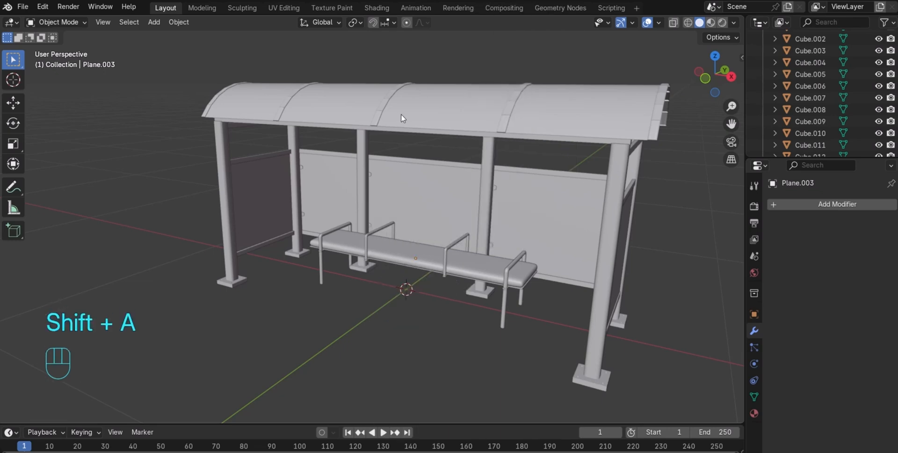
key("shift+a")
mouse_move(401, 130)
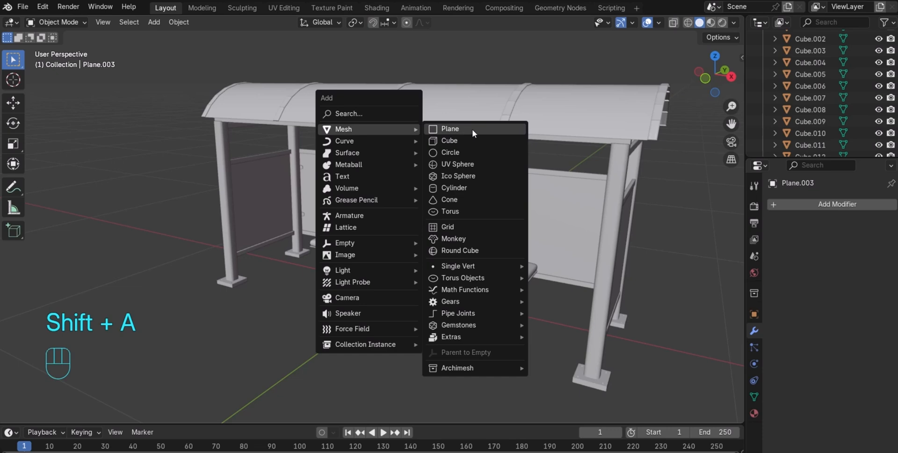
left_click(472, 129)
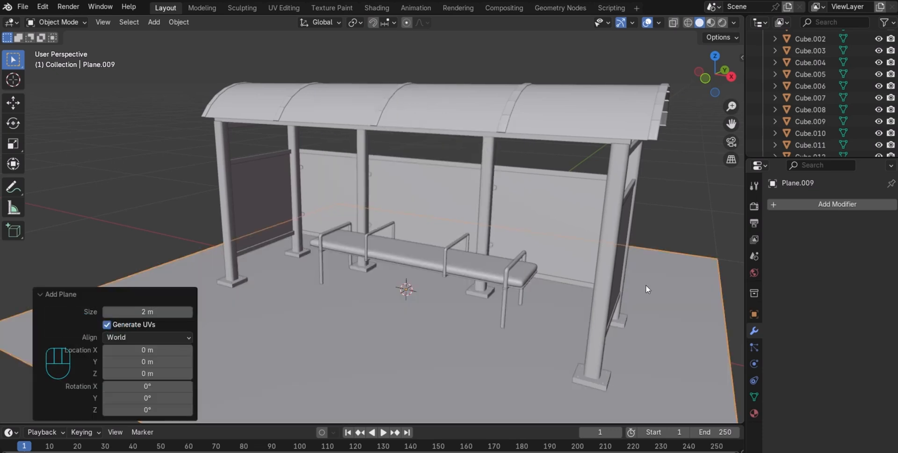
key("s")
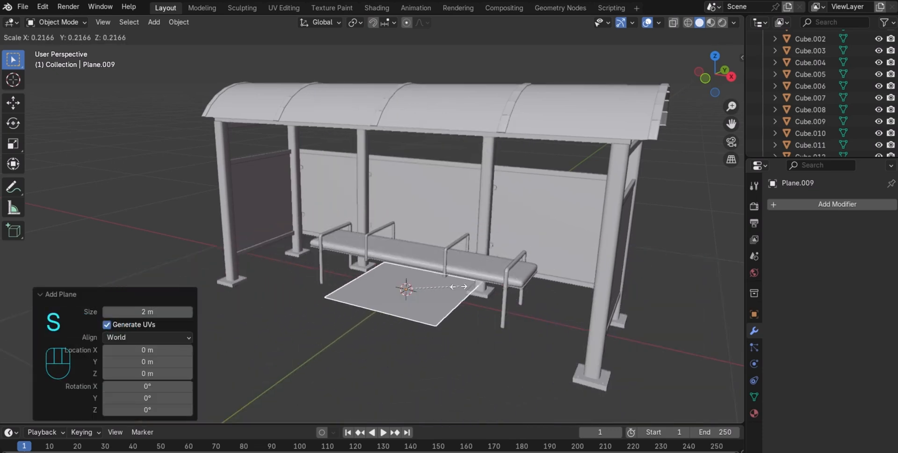
left_click(422, 288)
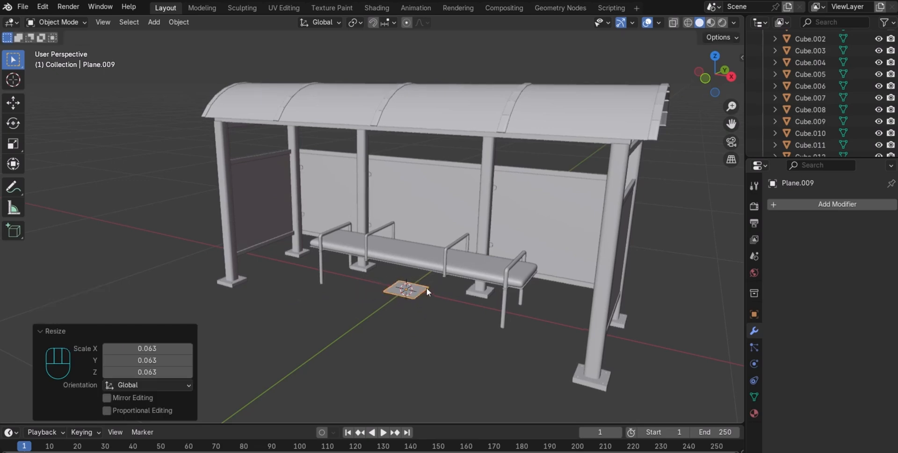
Move the small plane about 0.401 m along X in the front view, in line with the bench's outer leg
key("KP_1")
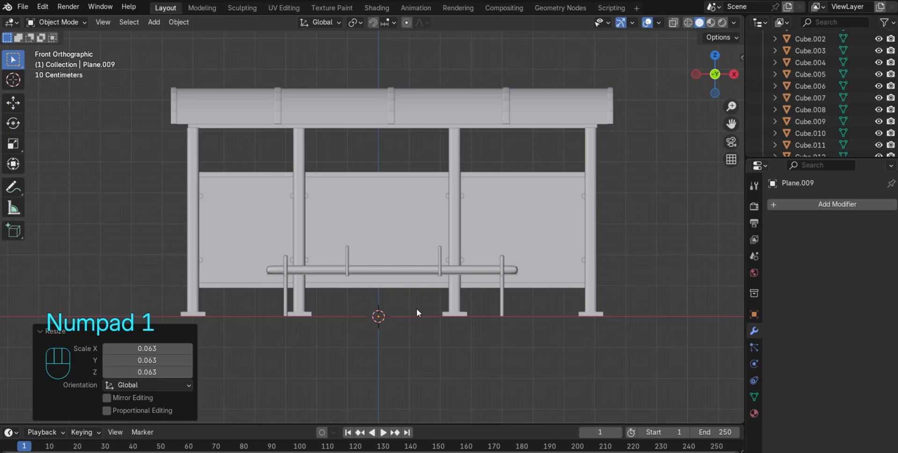
key("g")
key("x")
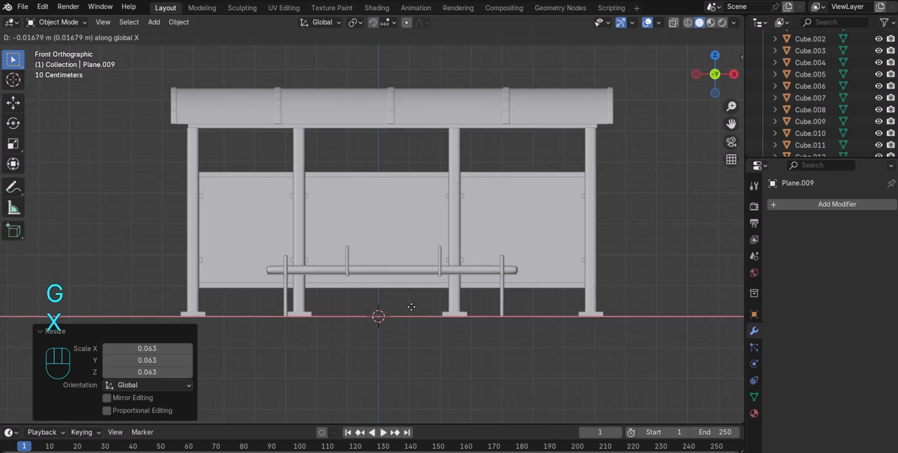
left_click(540, 313)
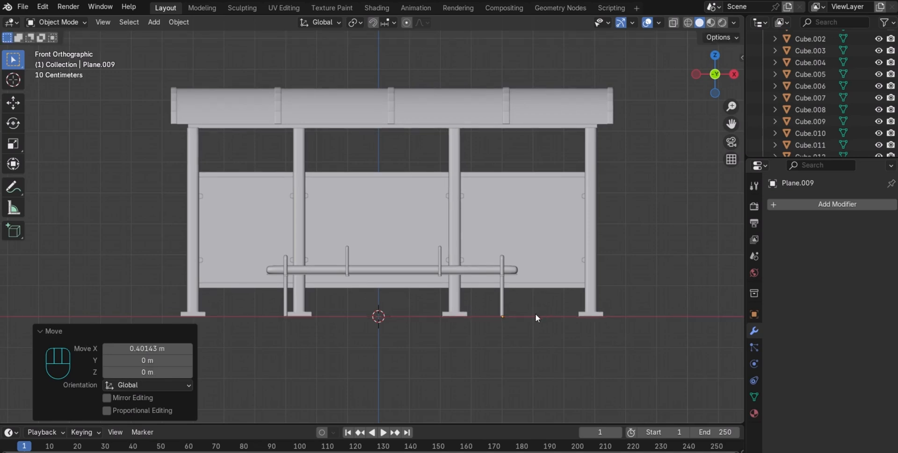
Scale the plane by about 0.186 in the wireframe top view so it is slightly wider than the bench leg
key("KP_7")
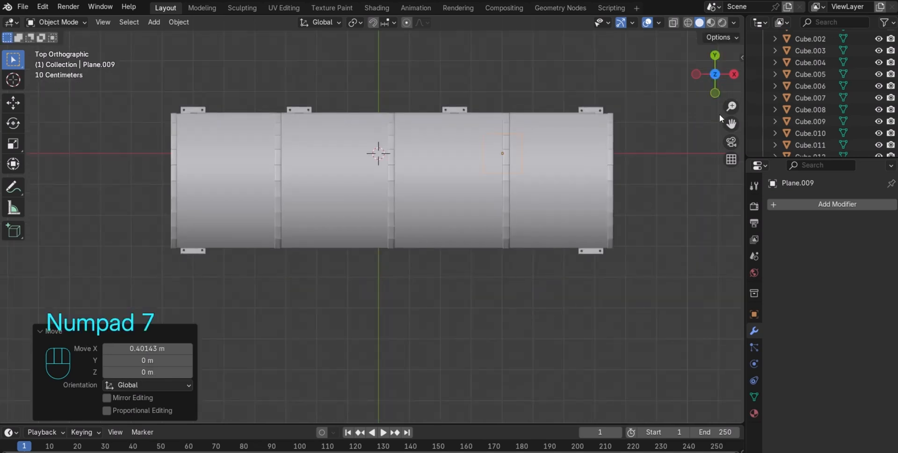
left_click(688, 22)
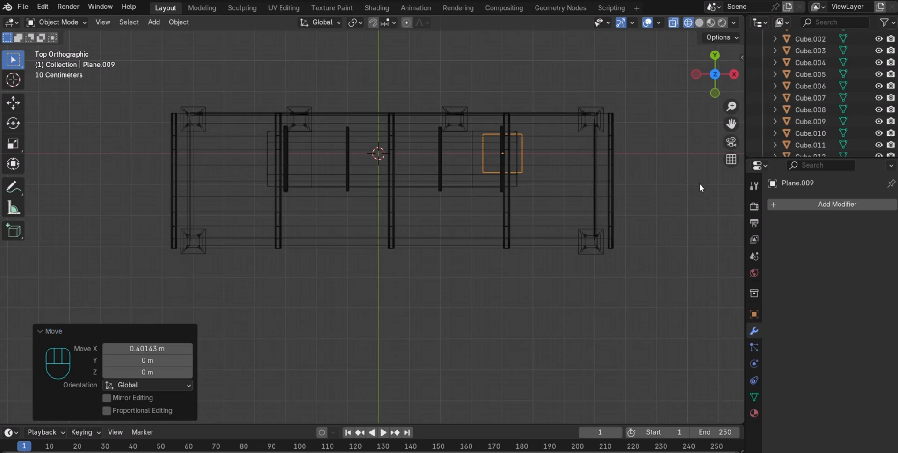
key("s")
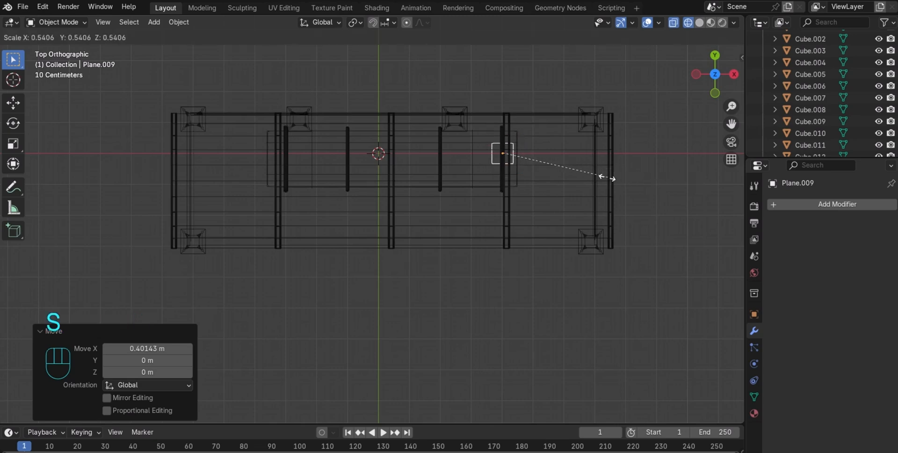
left_click(533, 176)
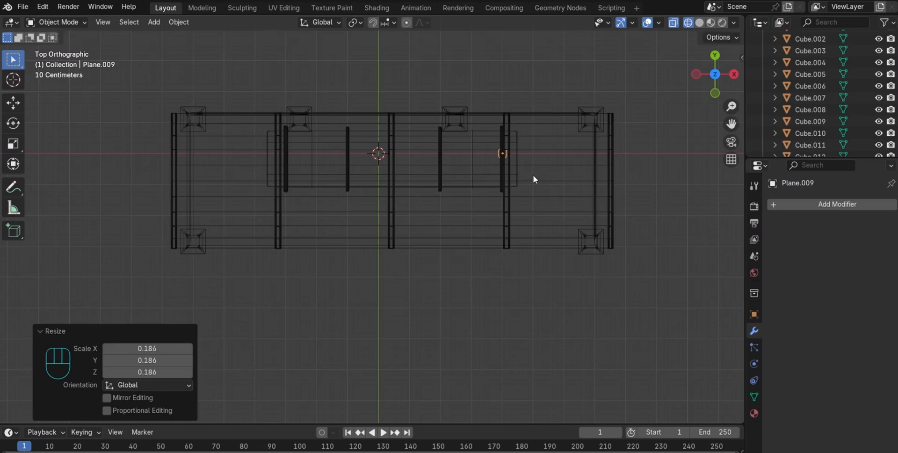
Extrude the plane upward about 0.0137 m into a thin base block, restore solid shading and return to Object Mode
key("KP_1")
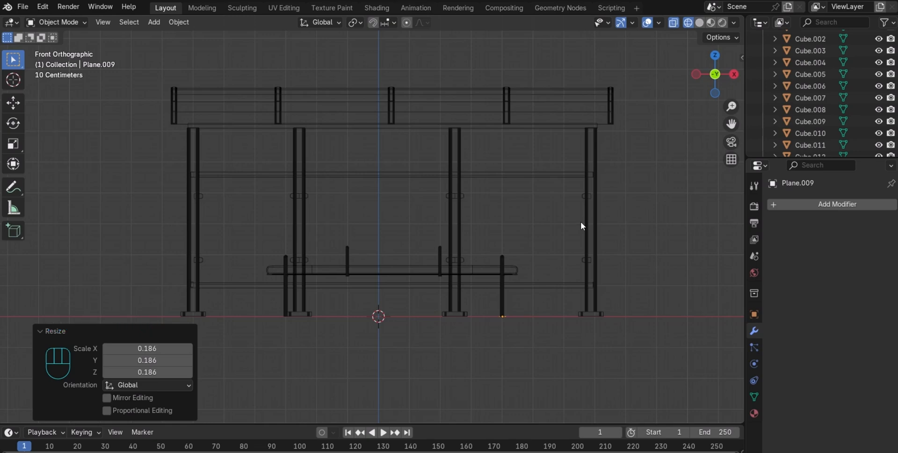
key("Tab")
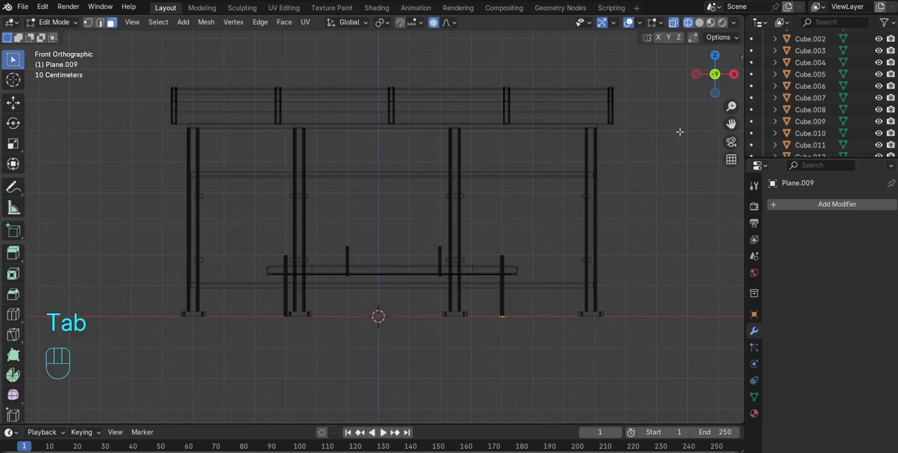
left_click_drag(731, 123, 511, 327)
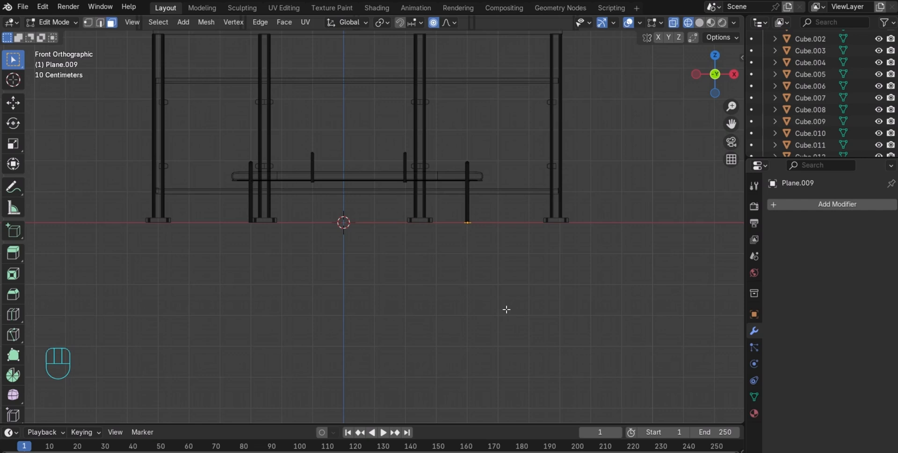
key("e")
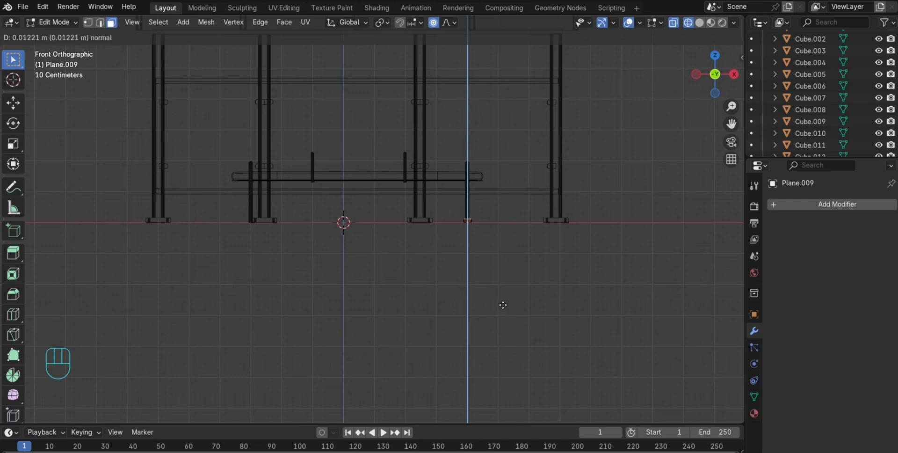
left_click(501, 306)
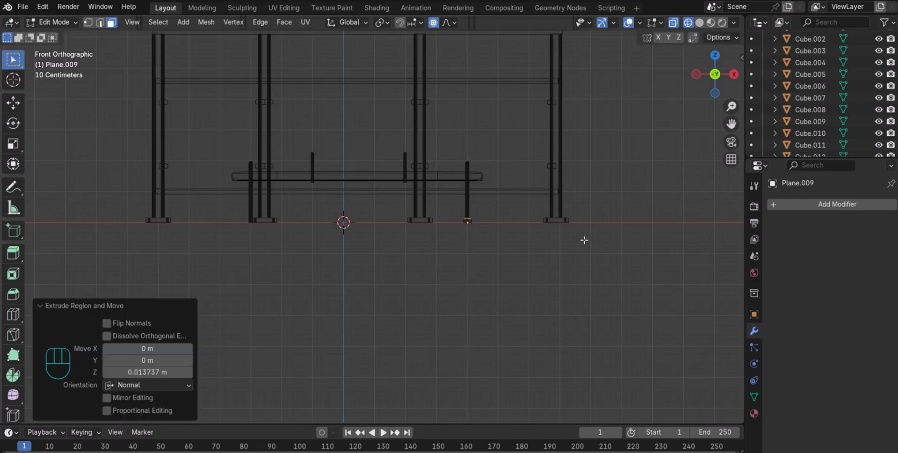
left_click(699, 22)
left_click_drag(713, 80, 719, 77)
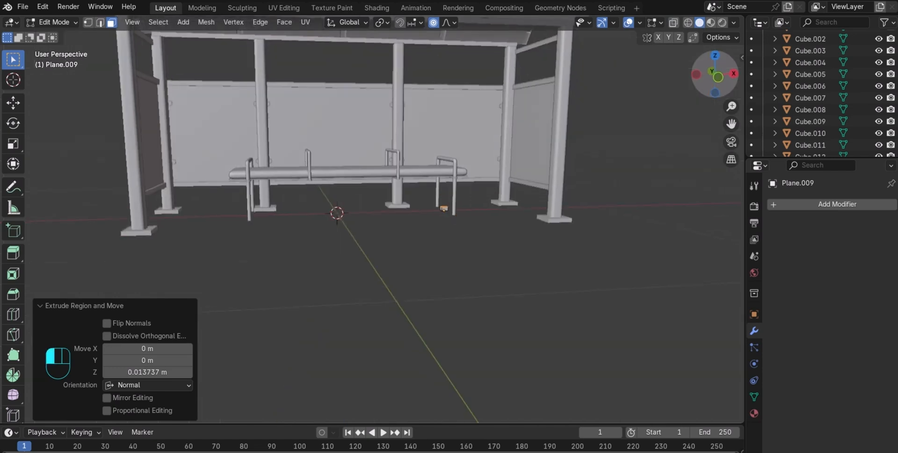
scroll(681, 116, "up", 2)
scroll(555, 211, "up", 5)
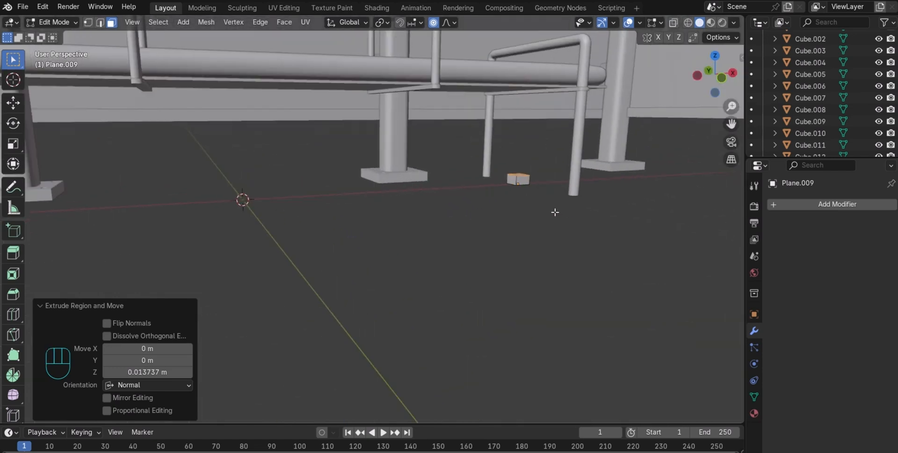
scroll(555, 212, "up", 2)
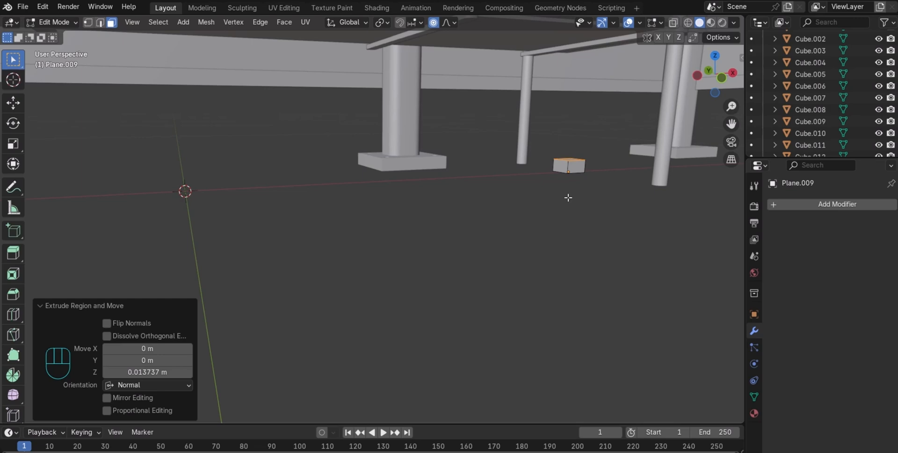
key("Tab")
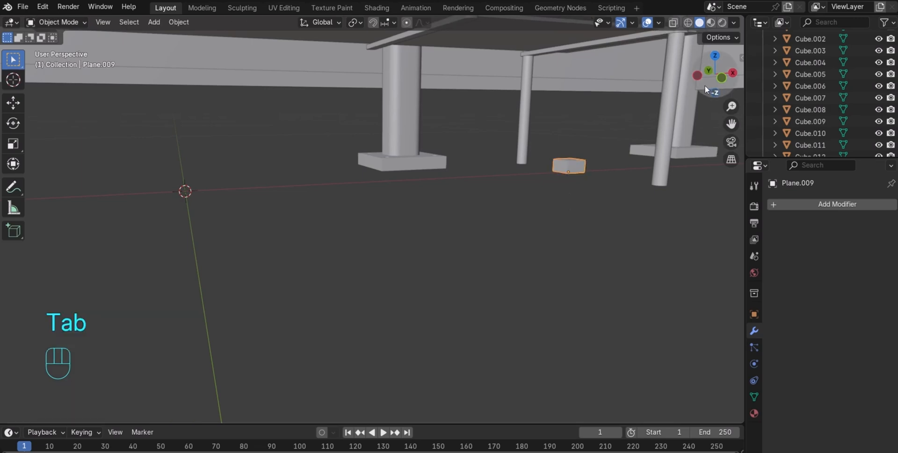
Move the base block about -0.118 m along Y in the wireframe right view, centring it under the bench's front leg
scroll(653, 173, "up", 1)
scroll(652, 175, "down", 4)
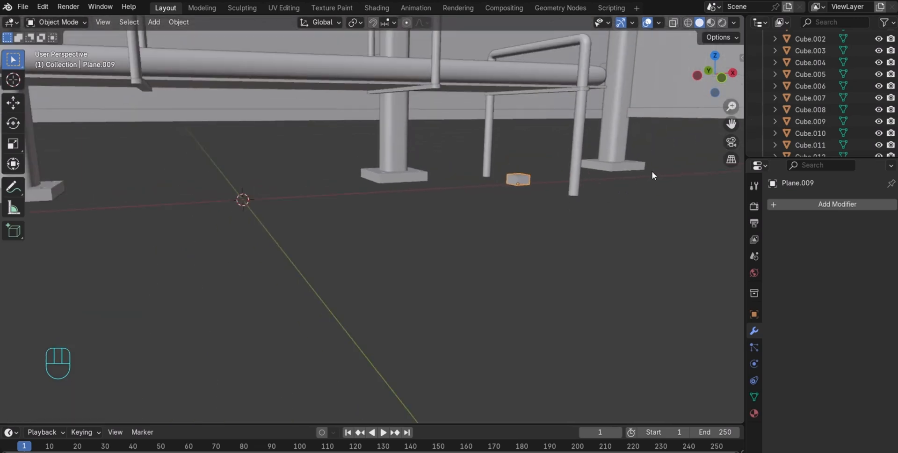
key("KP_3")
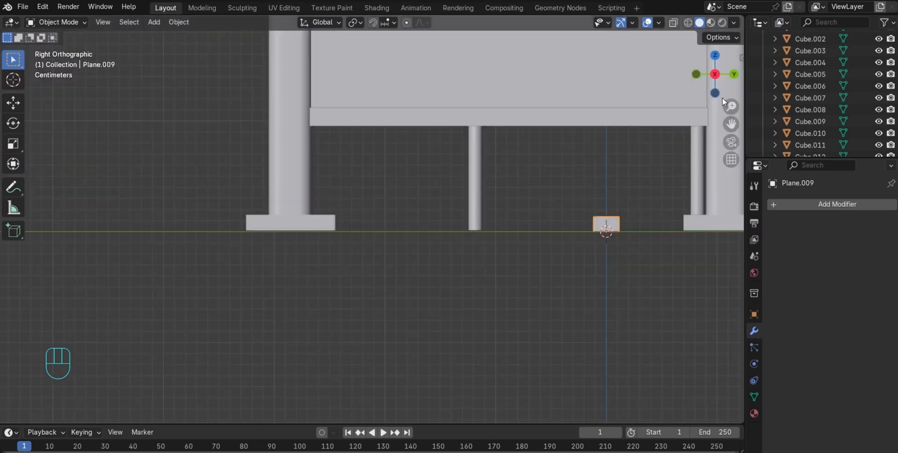
key("z")
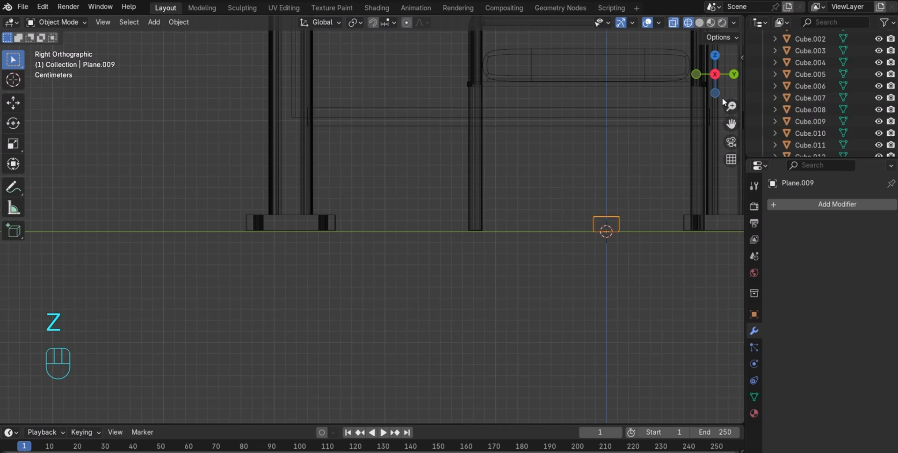
scroll(723, 101, "down", 2)
key("g")
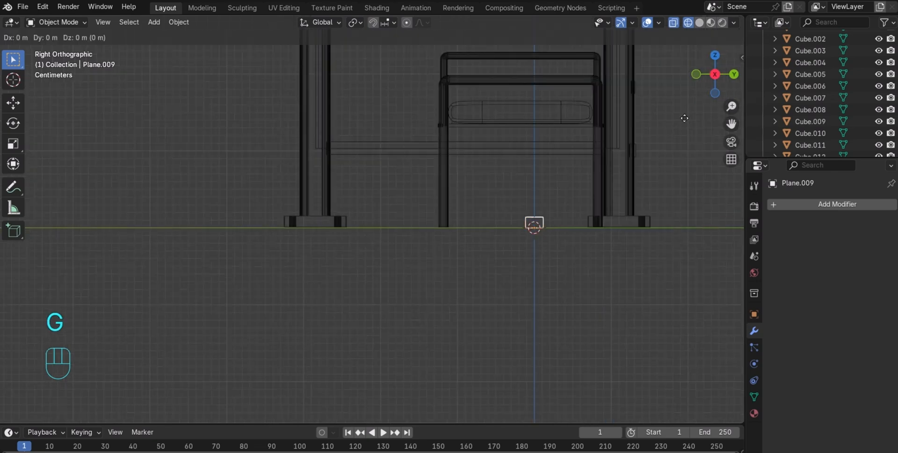
key("y")
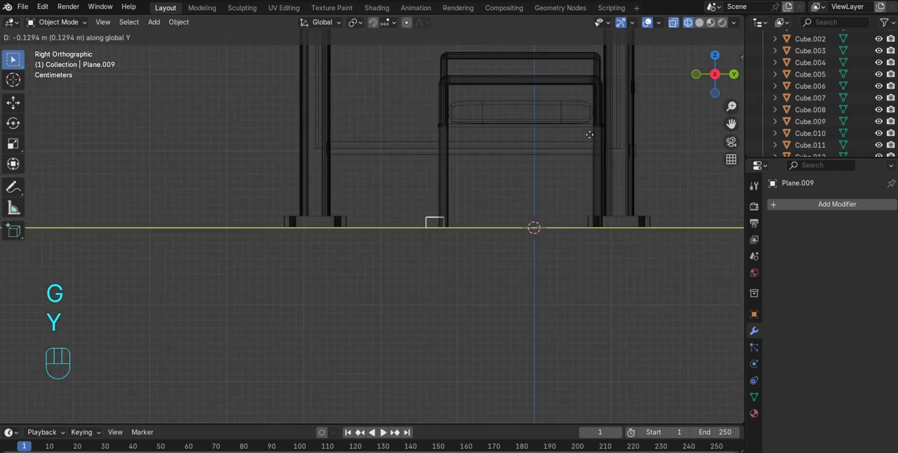
left_click(594, 135)
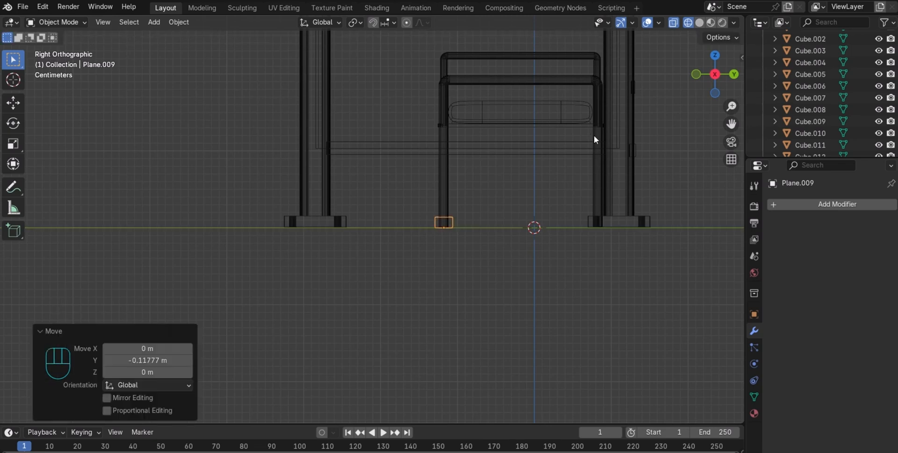
Nudge the base block about -0.0006 m along X in the top view and restore solid shading
left_click_drag(703, 77, 698, 97)
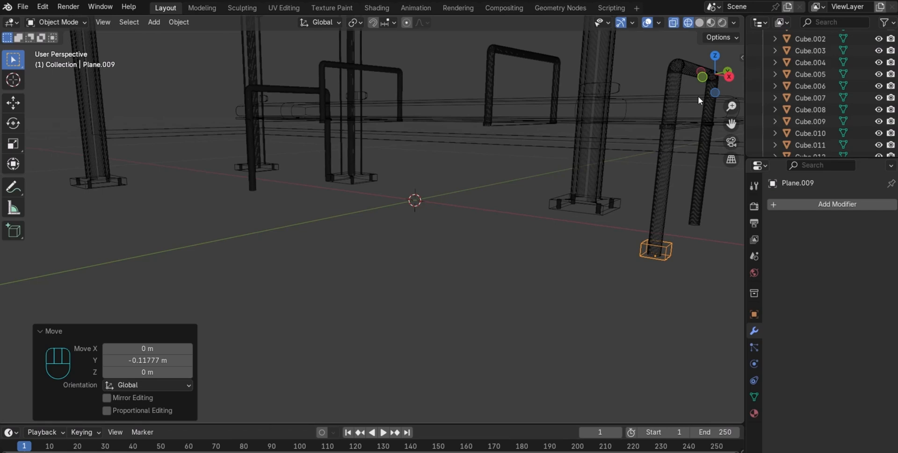
key("KP_7")
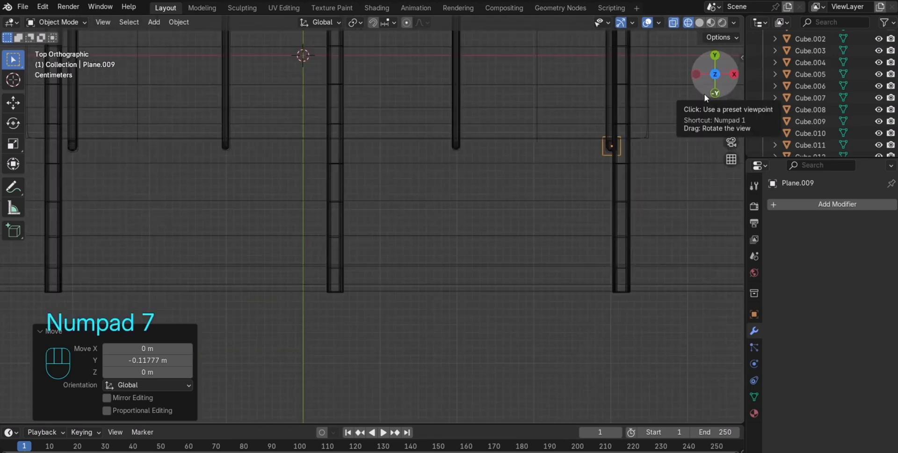
key("g")
key("x")
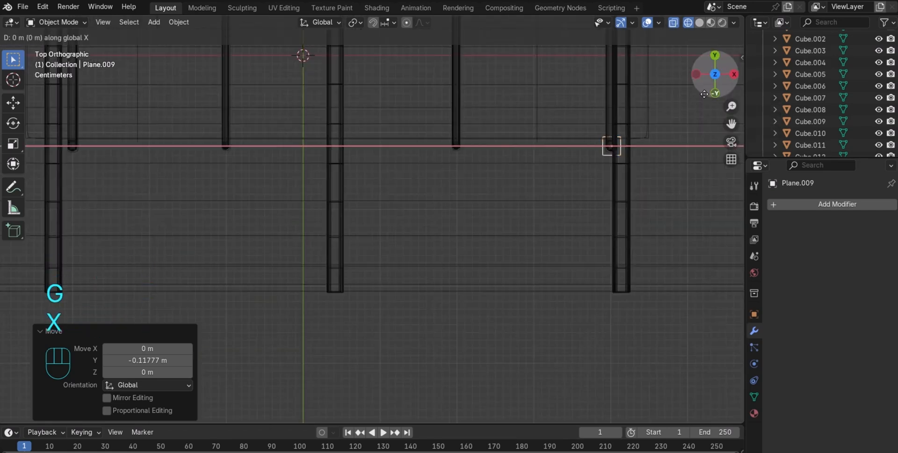
key("Left")
key("Return")
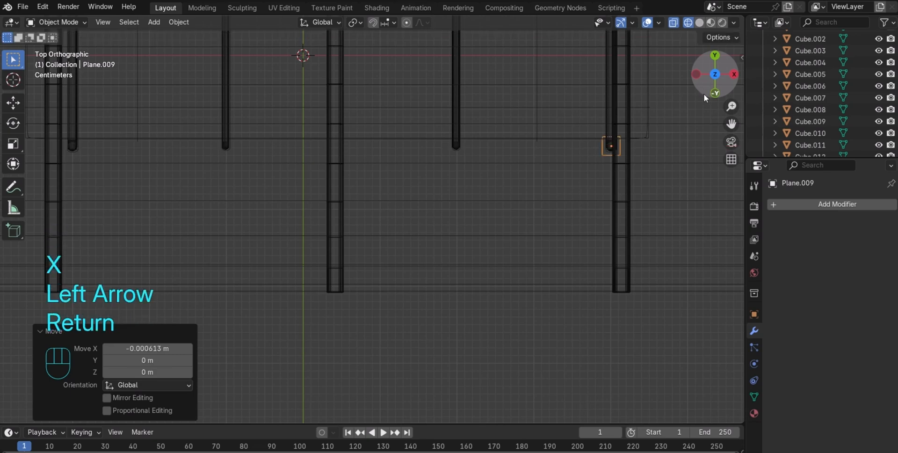
left_click(700, 23)
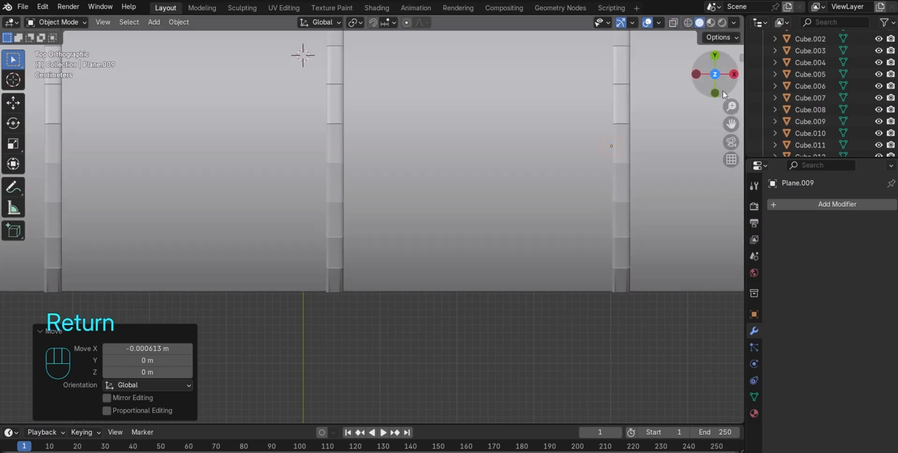
Shift the base block a further -0.0006 m or so along X to fine-tune its centring on the leg
mouse_move(719, 83)
left_mouse_down()
mouse_move(721, 51)
mouse_move(679, 52)
left_mouse_up()
scroll(692, 211, "down", 3)
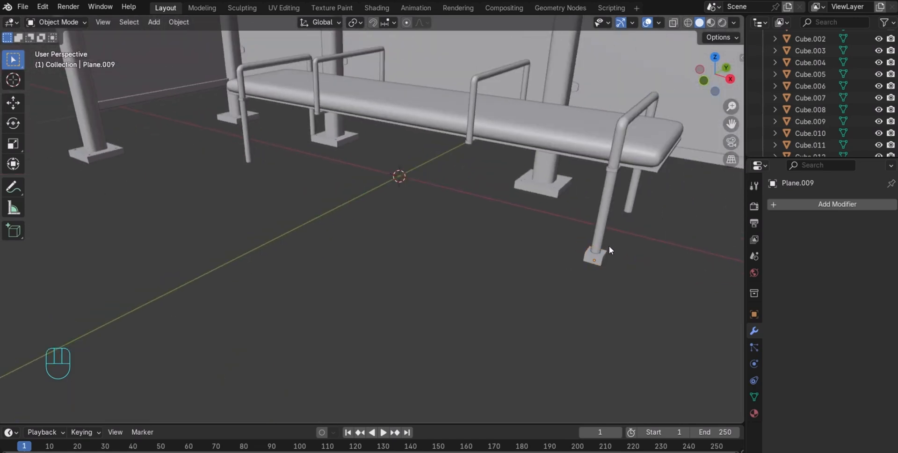
left_click(599, 257)
key("g")
key("x")
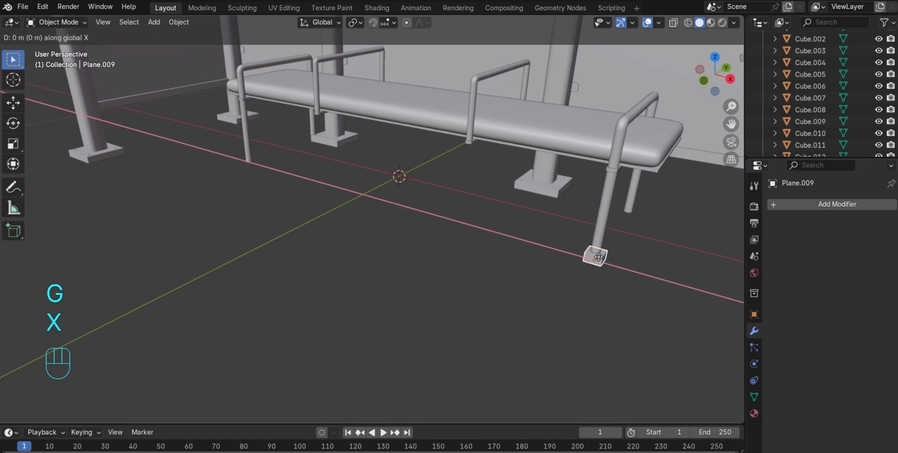
key("Left")
key("Return")
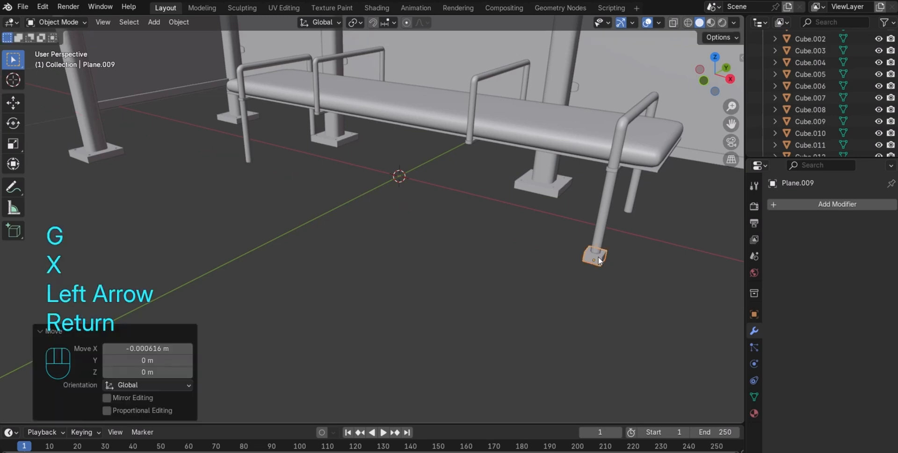
Enter Edit Mode on the base block and select its vertical corner edges in edge select mode
key("KP_1")
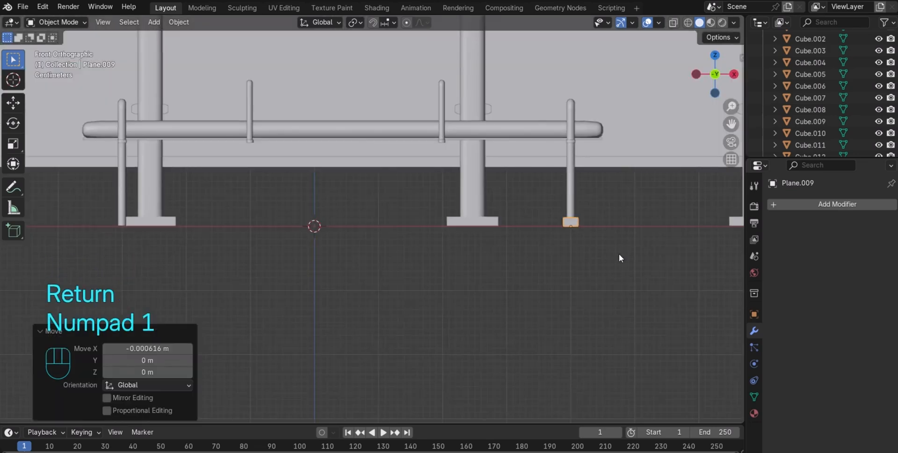
scroll(617, 250, "down", 1)
scroll(615, 244, "up", 3)
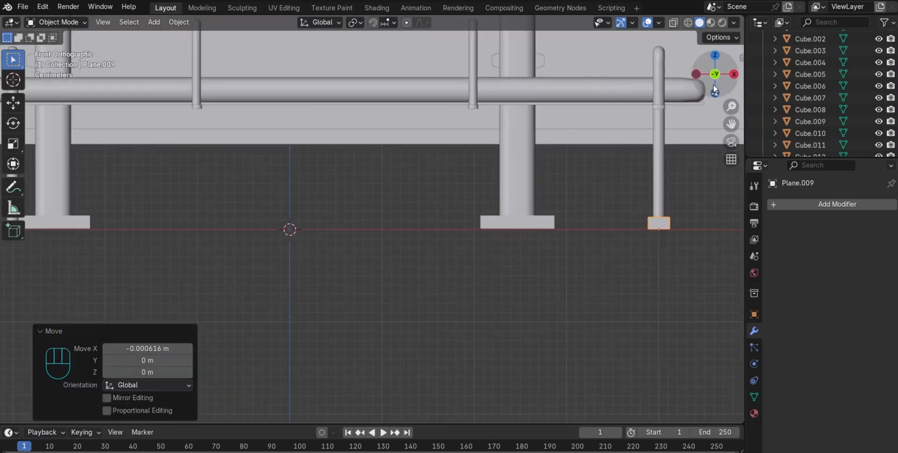
middle_click_drag(625, 226, 612, 210)
key("Tab")
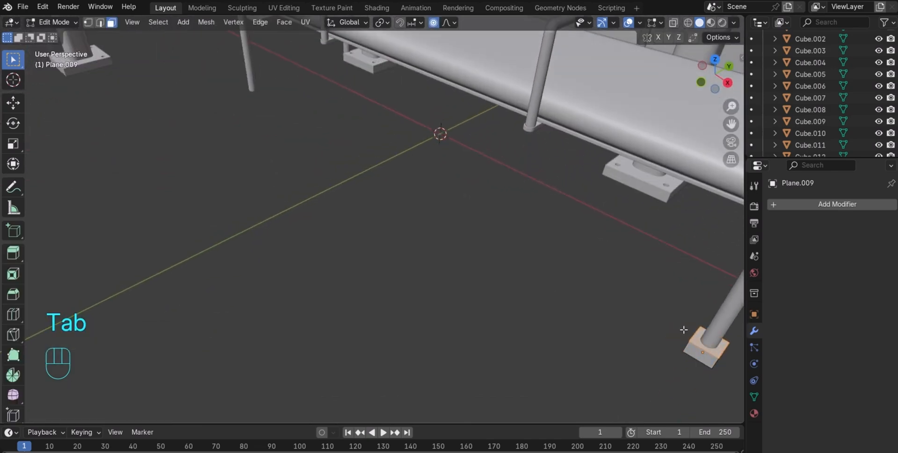
left_click(690, 354)
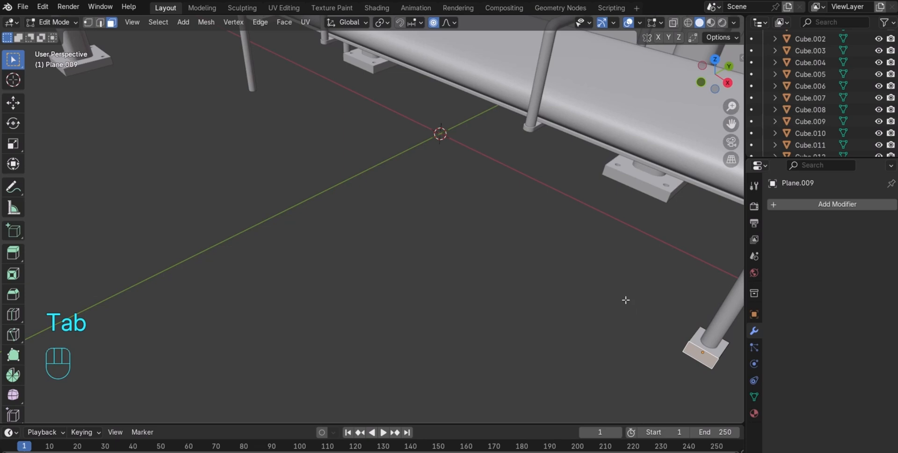
key("2")
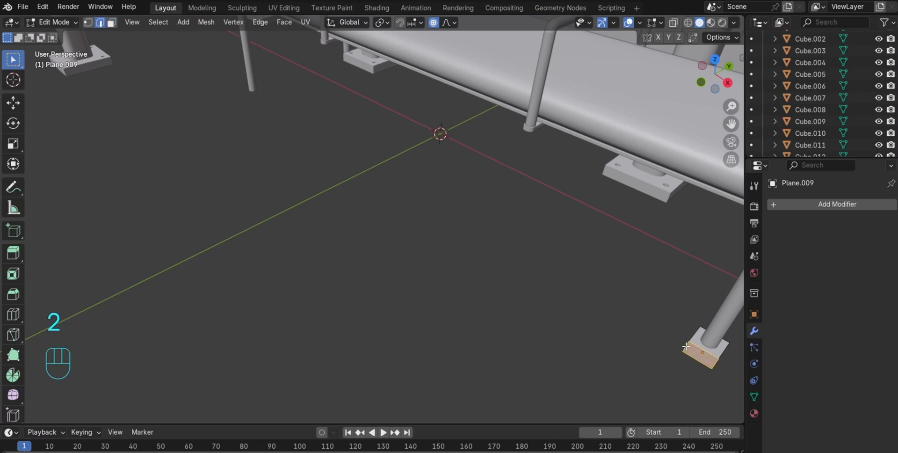
left_click(683, 347)
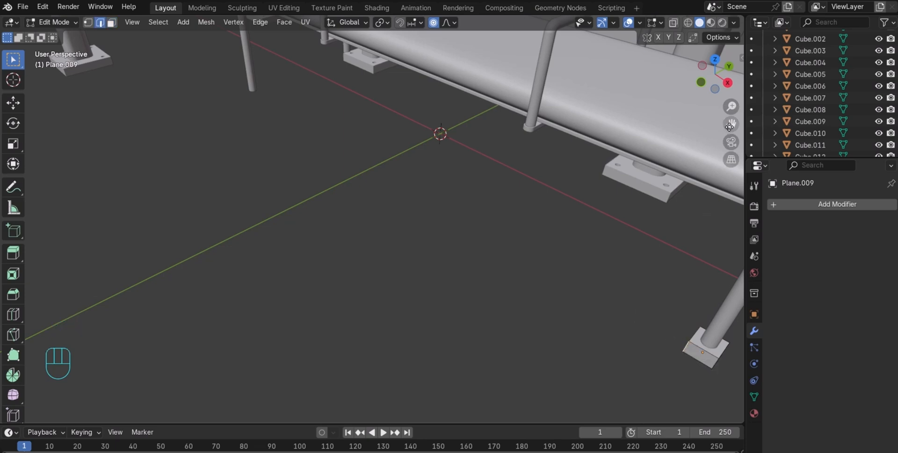
left_click_drag(732, 125, 644, 65)
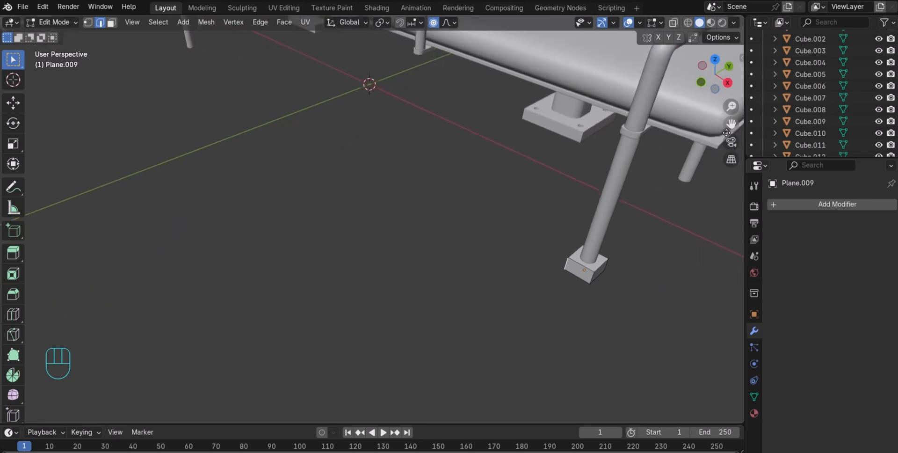
left_click(596, 277, "shift")
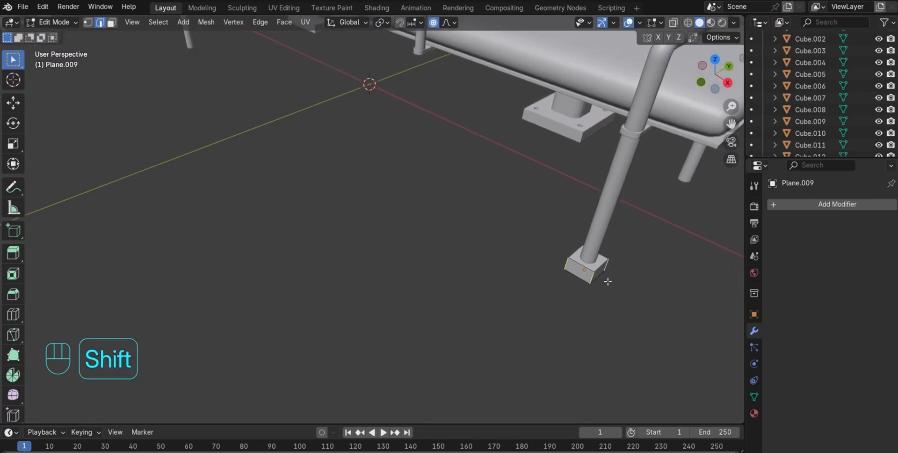
left_click_drag(707, 80, 696, 94)
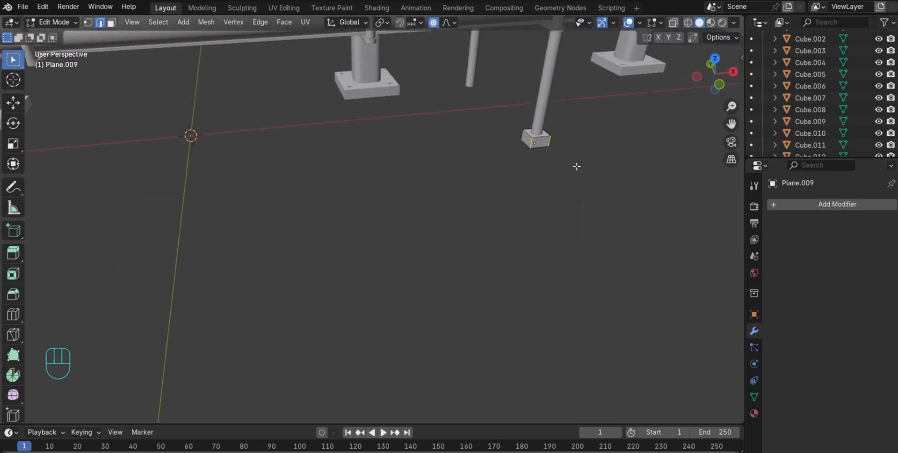
left_click(523, 135, "shift")
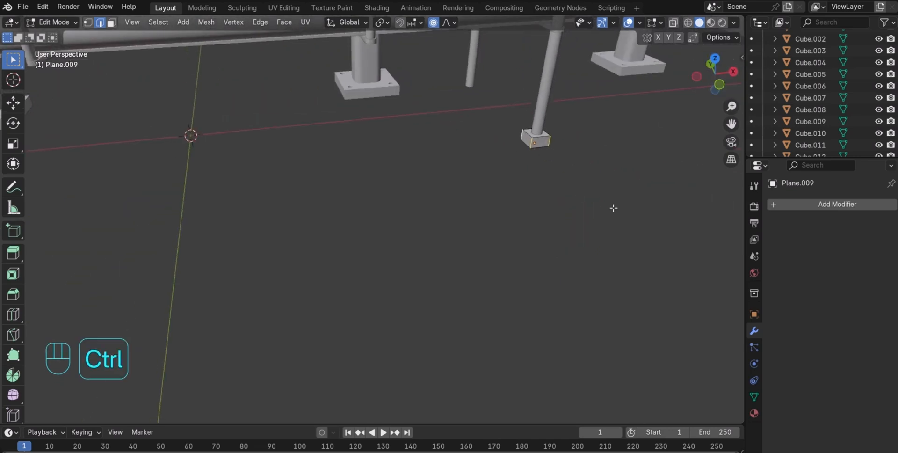
Bevel the selected corner edges with a width of about 0.893 m and 5 segments to round the block, and clear the selection
key("ctrl+b")
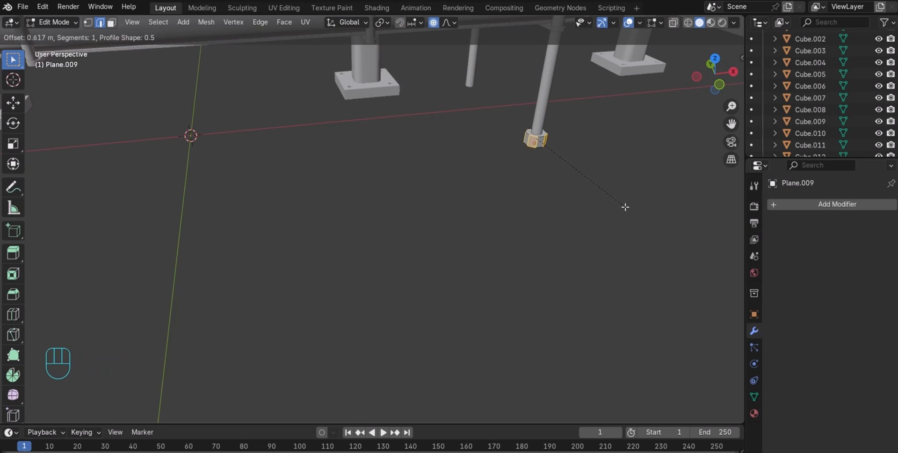
scroll(626, 207, "up", 4)
left_click(629, 206)
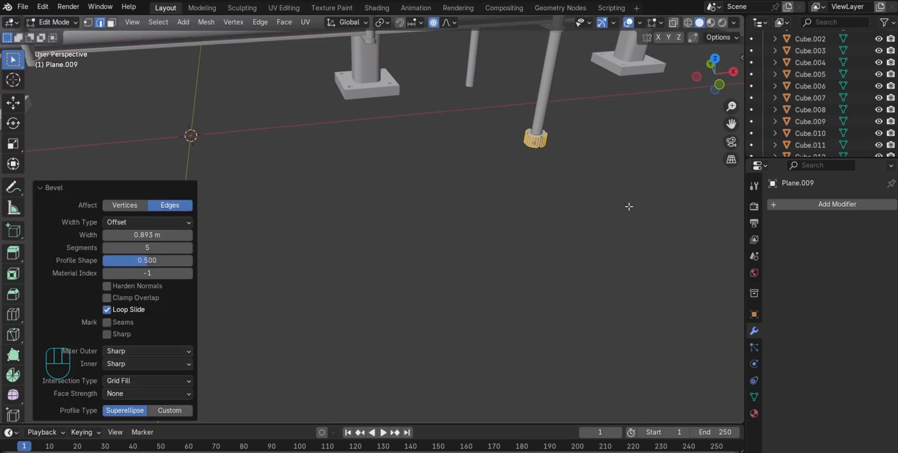
left_click(626, 200)
Return to Object Mode and apply Shade Auto Smooth to the rounded leg base
scroll(625, 191, "up", 4)
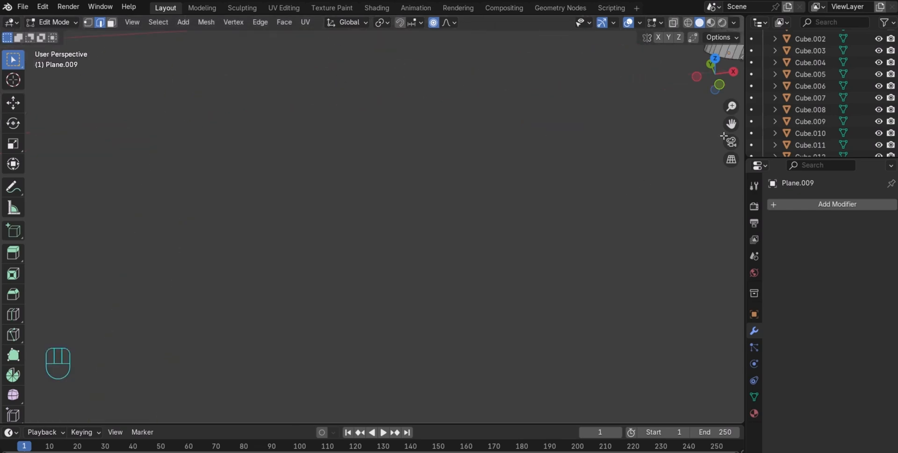
left_click_drag(731, 123, 647, 188)
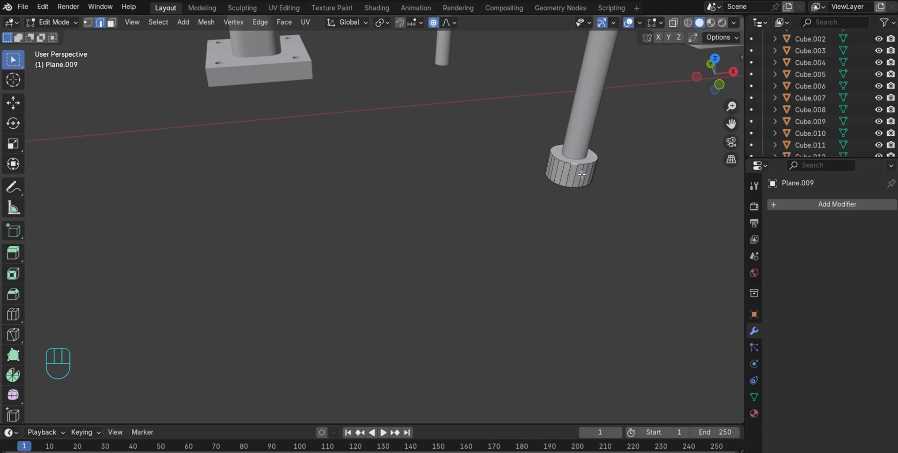
key("Tab")
right_click(579, 175)
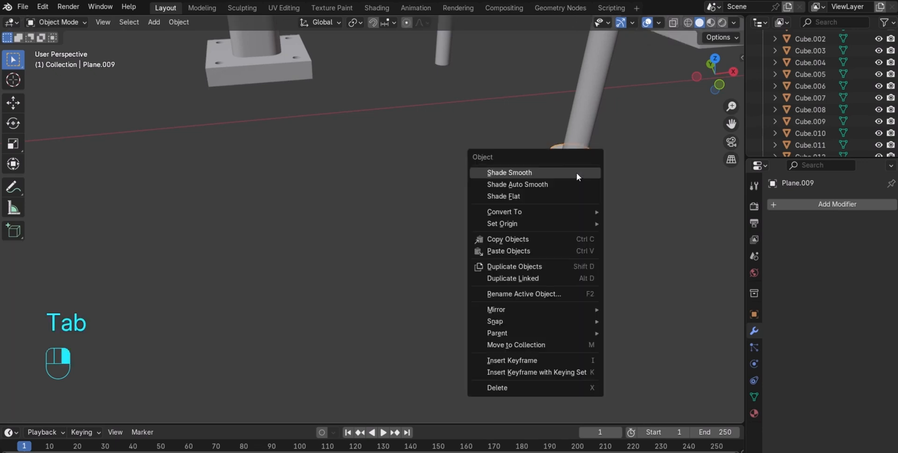
left_click(574, 185)
scroll(575, 183, "down", 5)
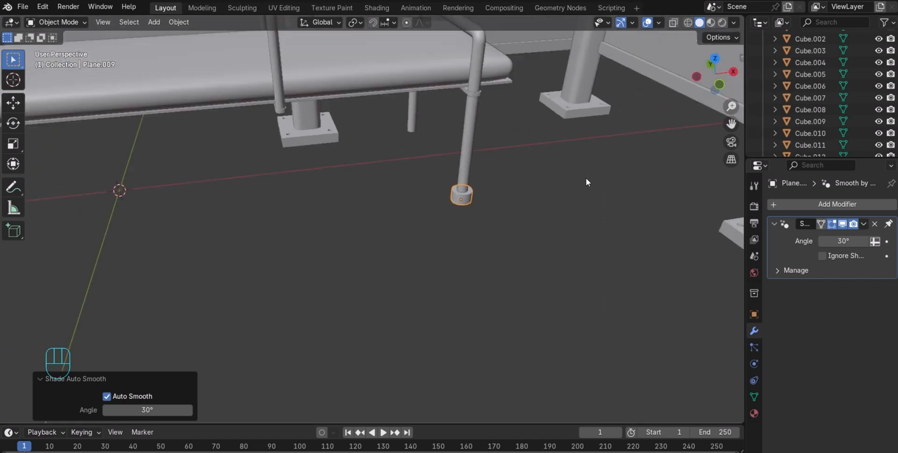
scroll(587, 181, "down", 2)
key("KP_1")
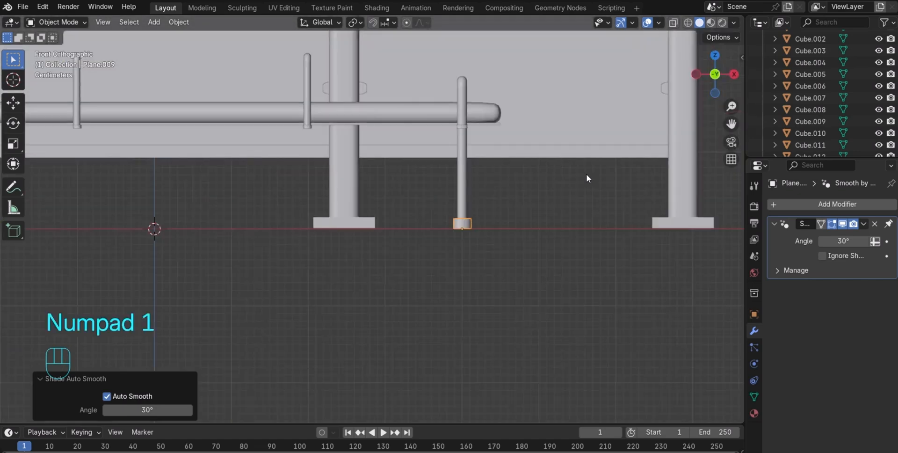
left_click_drag(730, 124, 896, 113)
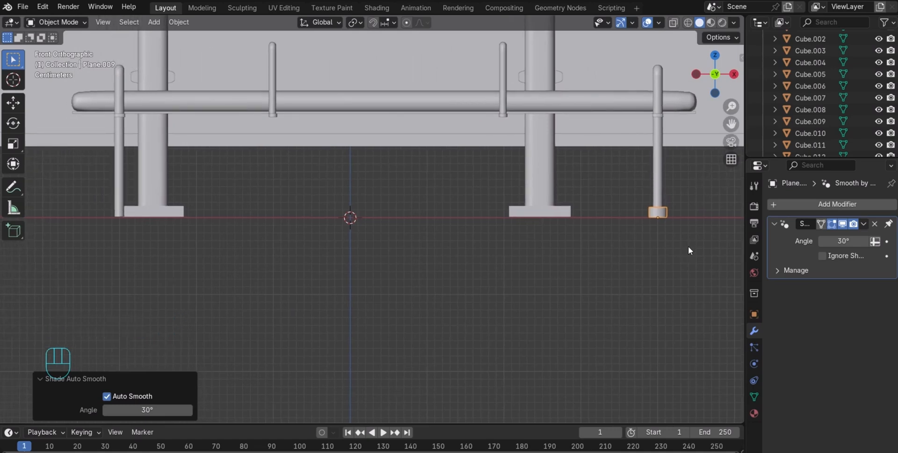
key("d")
left_click(658, 211)
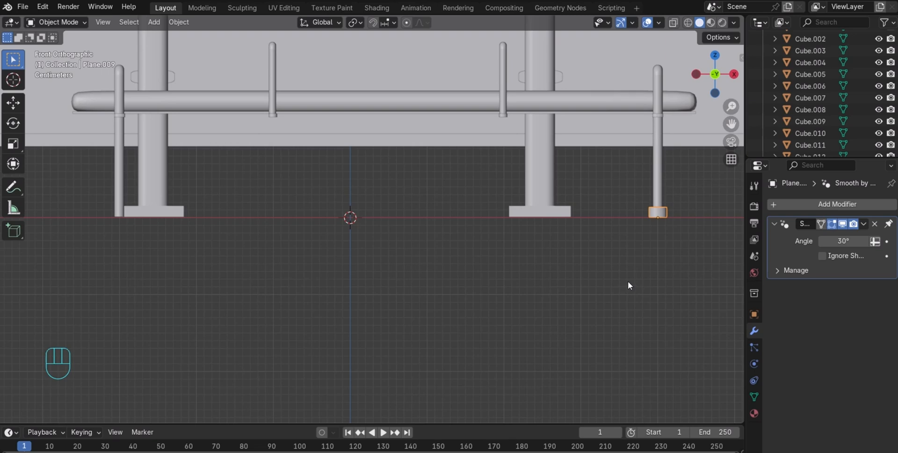
key("alt")
key("d")
mouse_move(730, 123)
left_mouse_down()
mouse_move(722, 136)
mouse_move(727, 122)
left_mouse_up()
key("g")
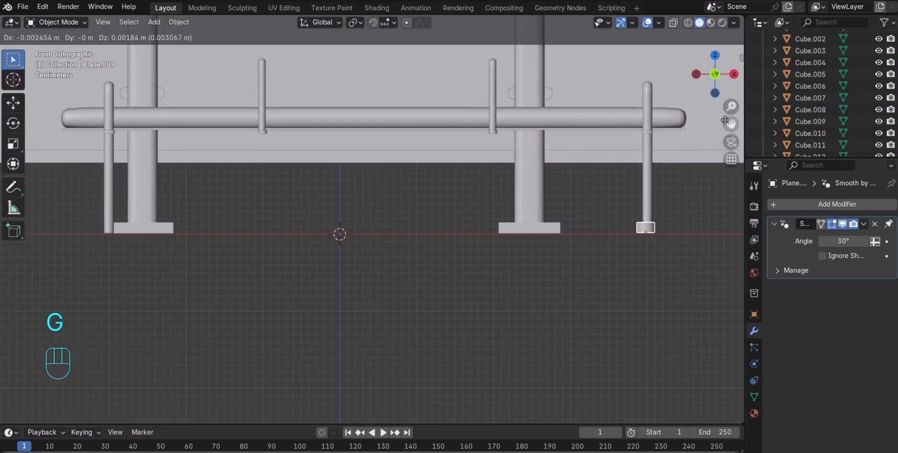
key("x")
left_click(645, 135)
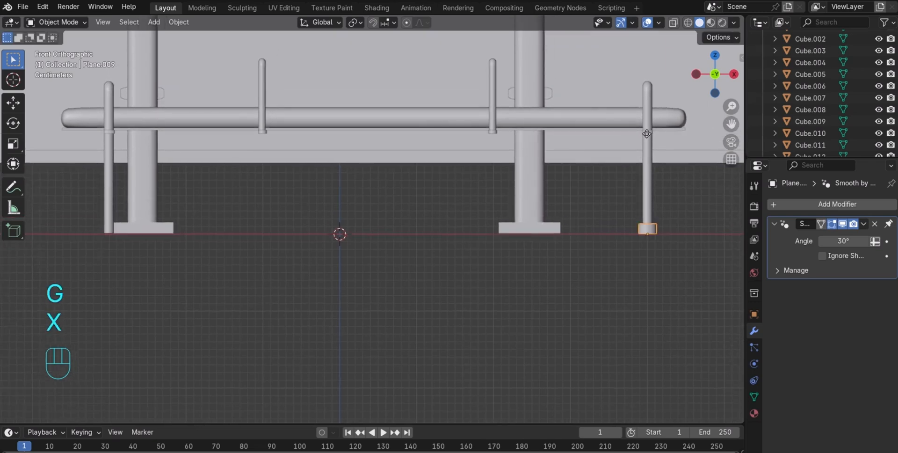
left_click_drag(715, 77, 693, 100)
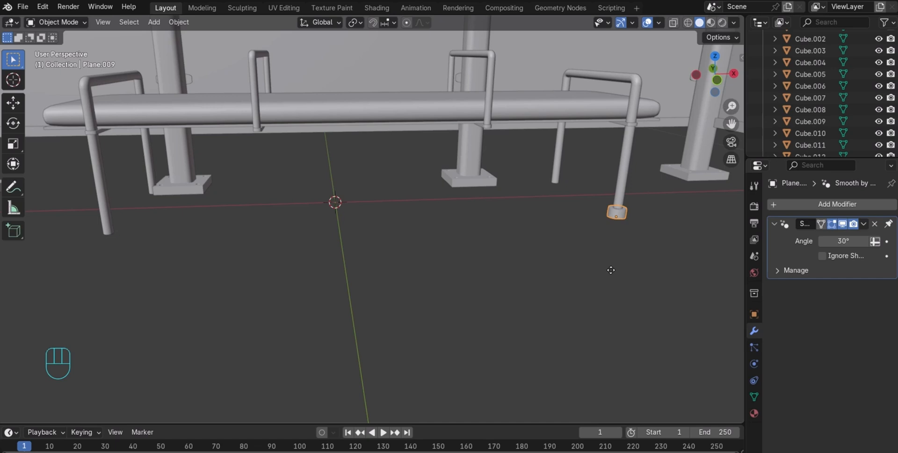
key("d")
key("alt")
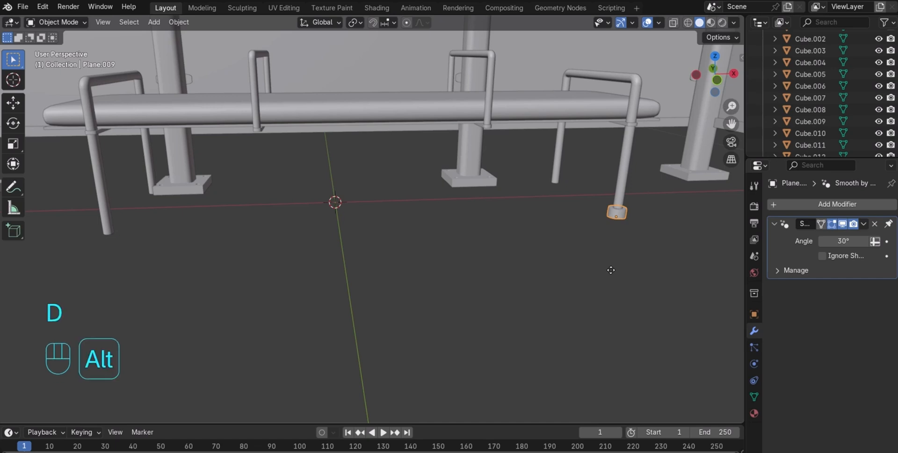
key("d")
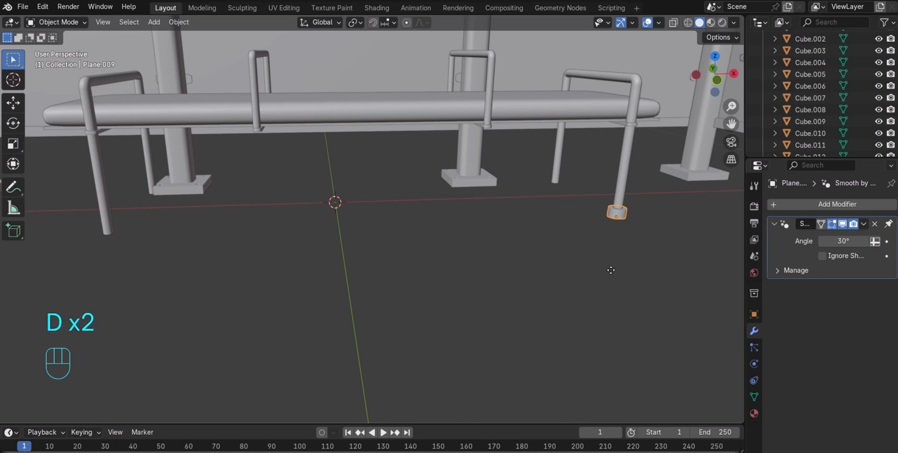
key("g")
right_click(569, 253)
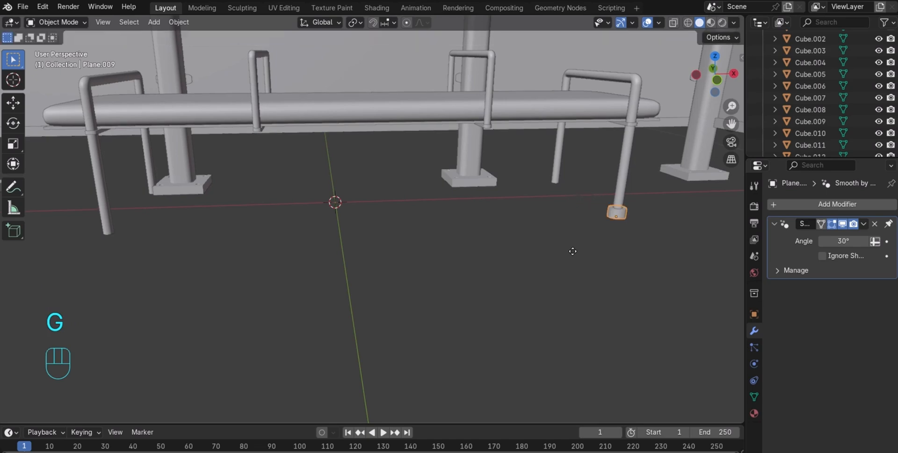
key("shift+c")
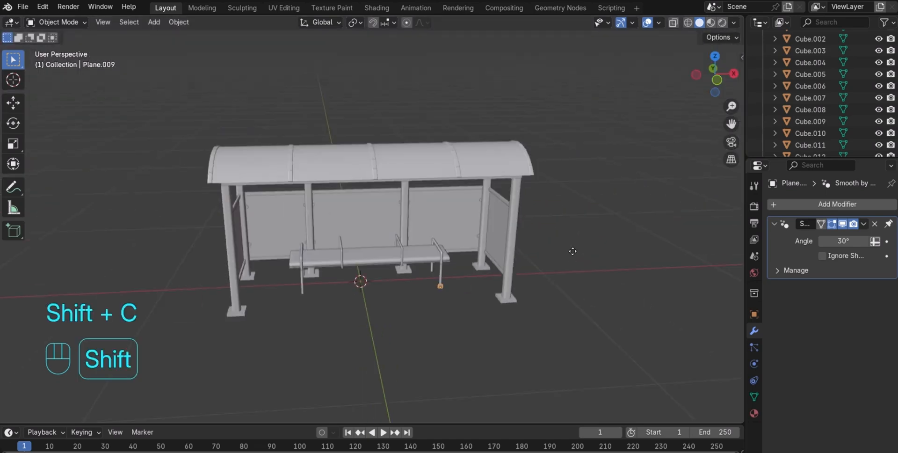
scroll(547, 270, "up", 5)
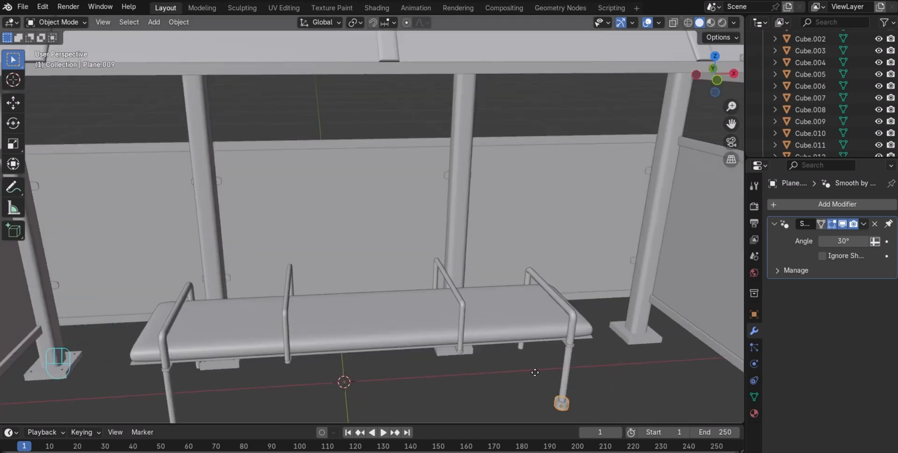
key("alt+d")
key("g")
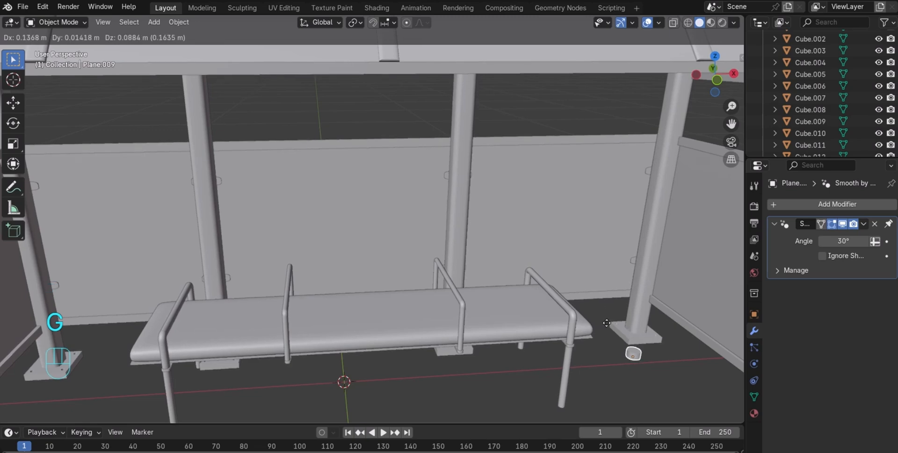
right_click(607, 322)
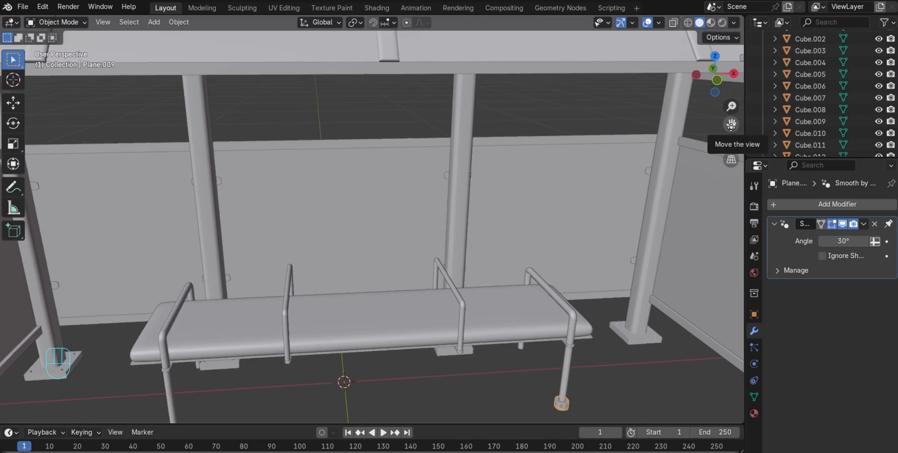
Duplicate the rounded leg base in front view and move the copy -0.70026 m along X under the opposite front leg
left_click_drag(731, 125, 714, 174)
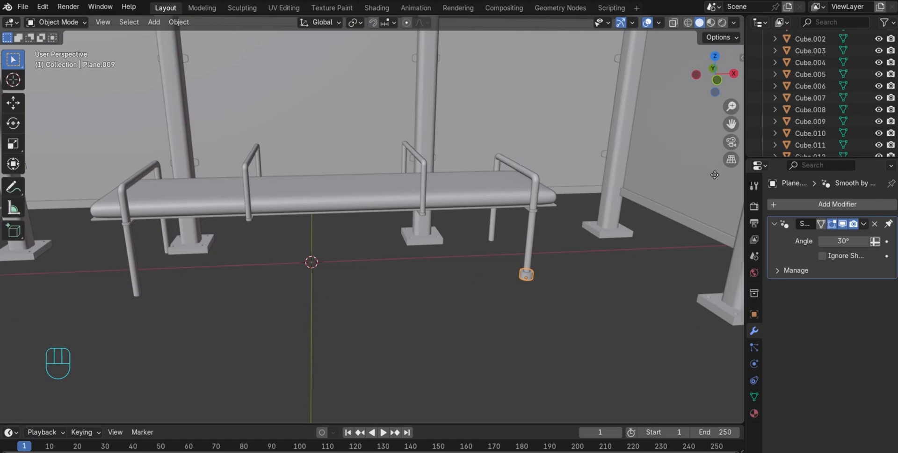
key("KP_1")
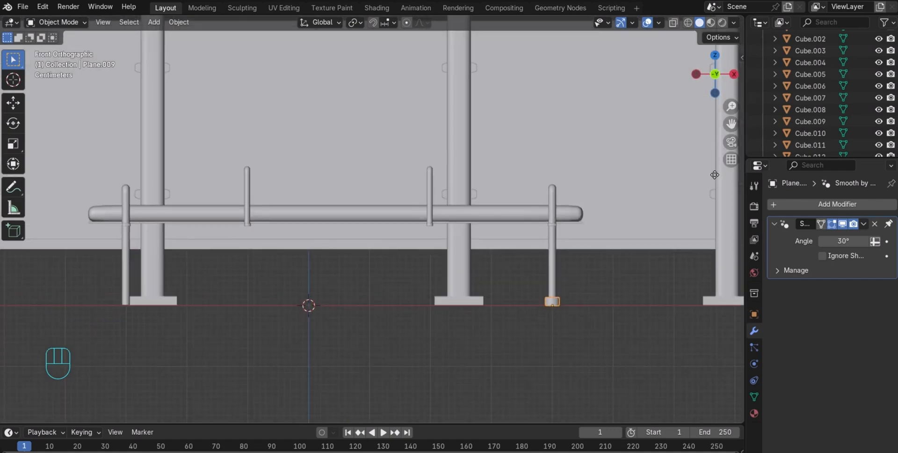
key("shift+d")
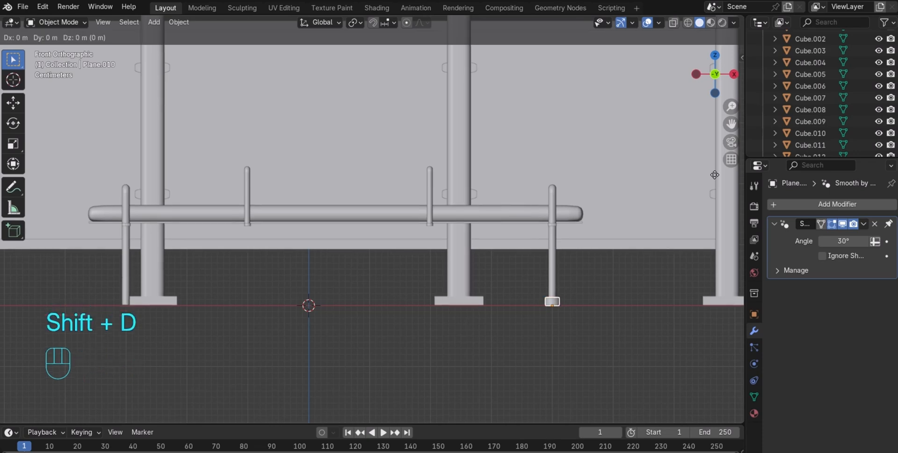
key("g")
key("x")
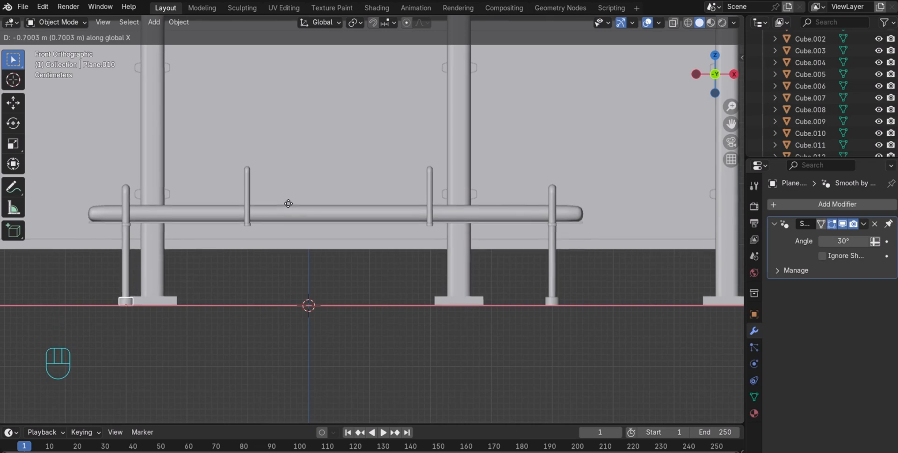
left_click(288, 203)
Select both outer leg frames together with their rounded bases and isolate them in Local View
mouse_move(713, 75)
left_mouse_down()
mouse_move(723, 71)
mouse_move(706, 86)
left_mouse_up()
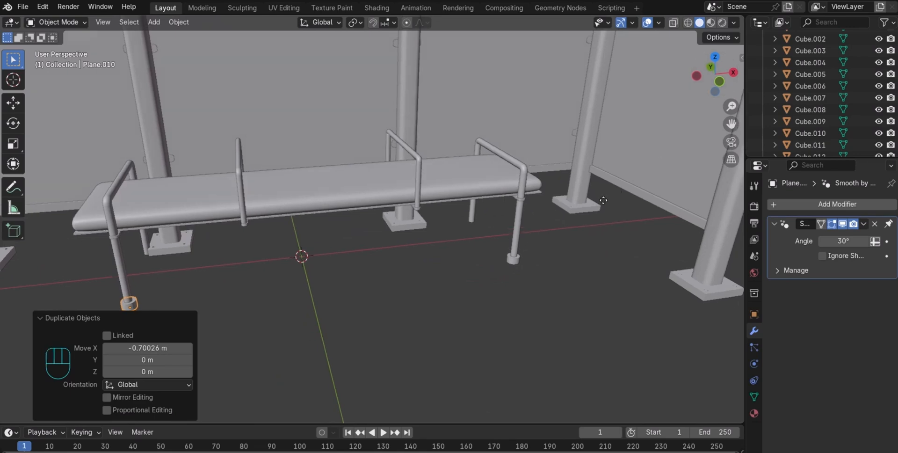
left_click(122, 270, "shift")
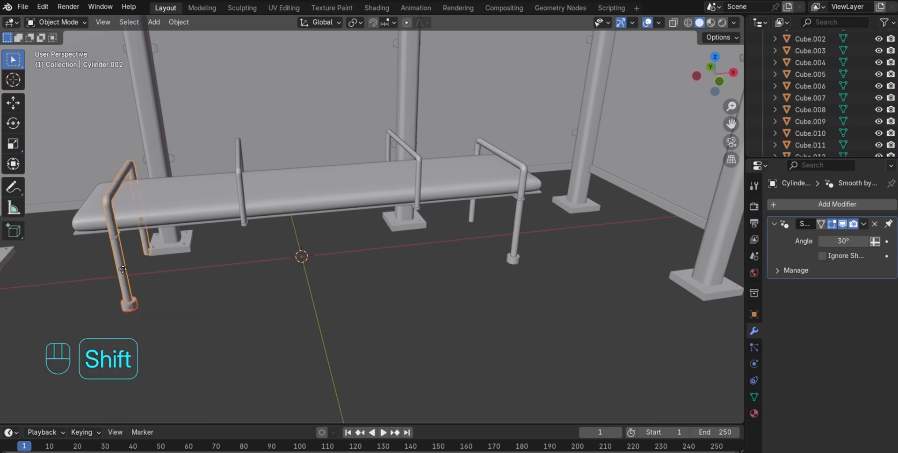
left_click(514, 241, "shift")
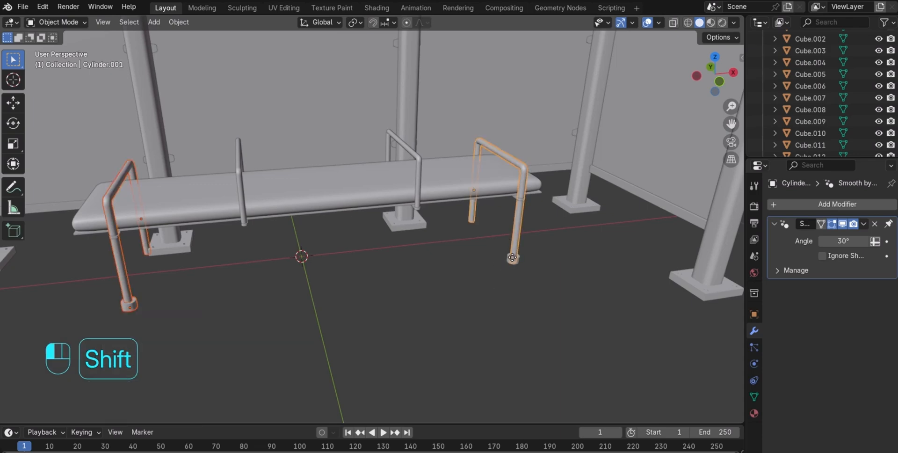
left_click(513, 257, "shift")
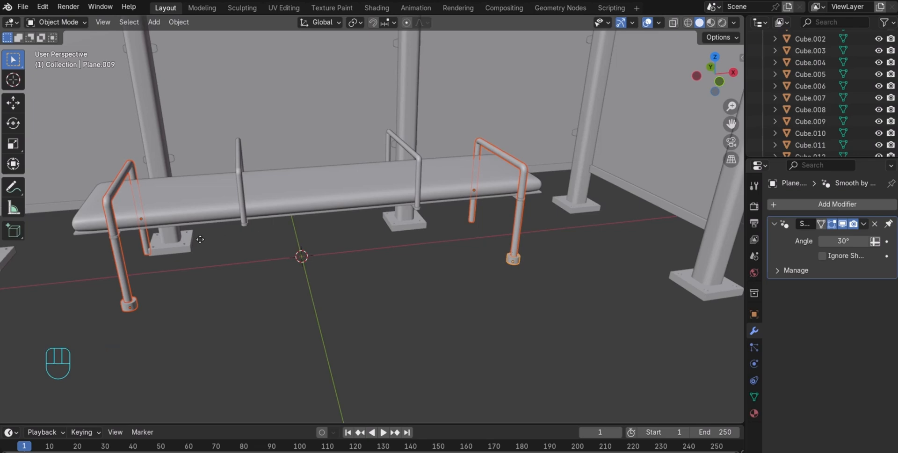
key("slash")
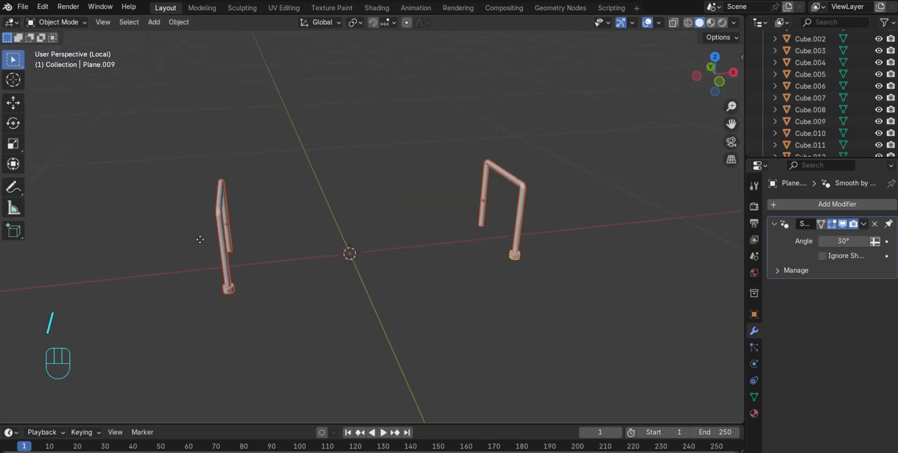
Show the isolated leg frames from the right orthographic view in wireframe shading, with nothing selected
key("KP_3")
left_click(329, 295)
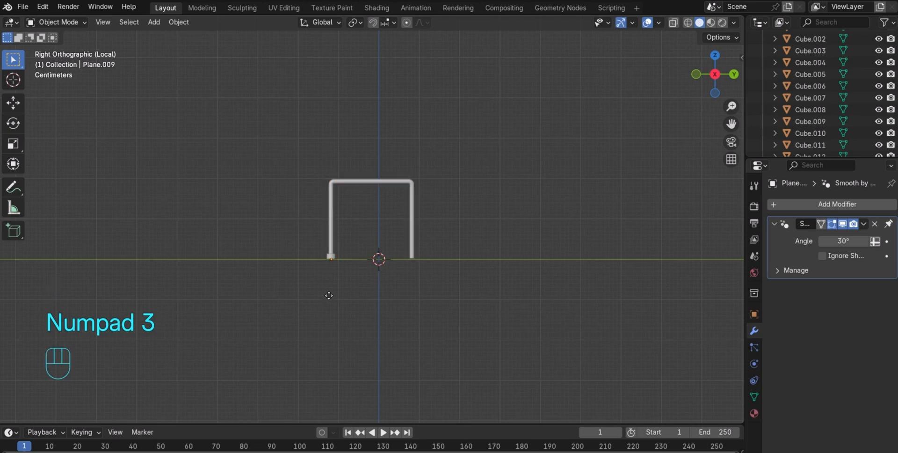
scroll(328, 295, "up", 6)
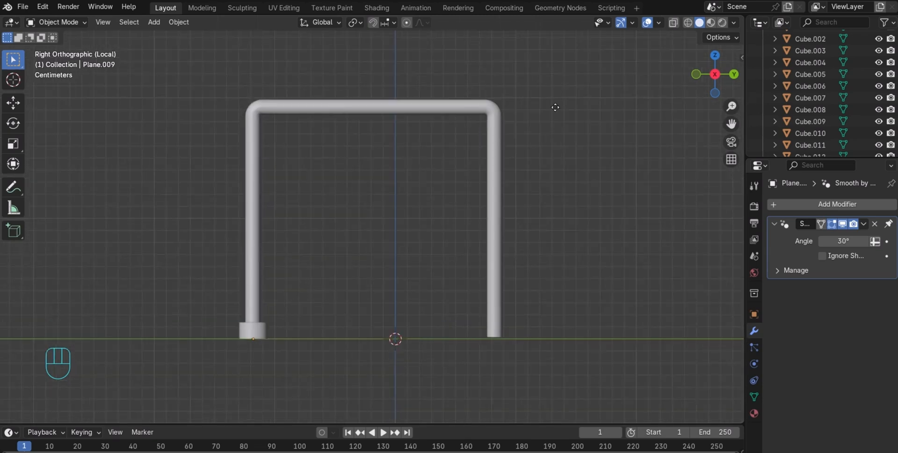
left_click(688, 23)
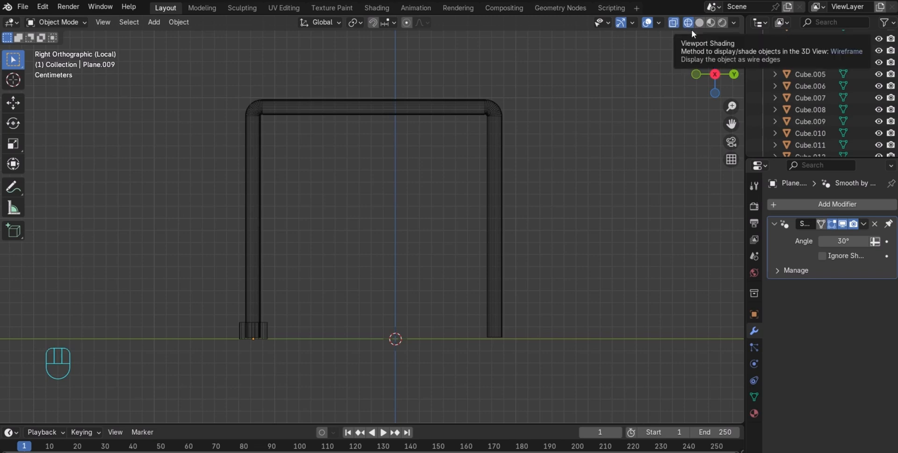
Select both front leg bases and move them -0.000978 m along Y to centre them on the legs
left_click_drag(708, 90, 723, 75)
left_click(156, 245)
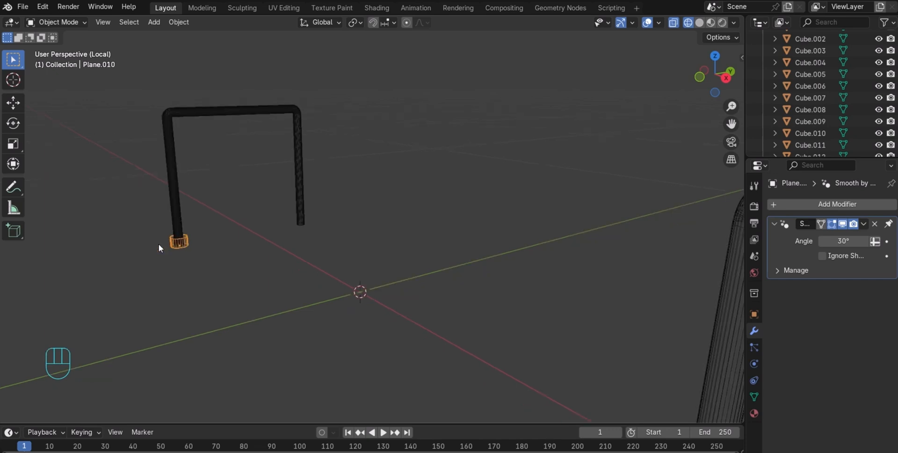
scroll(163, 243, "down", 4)
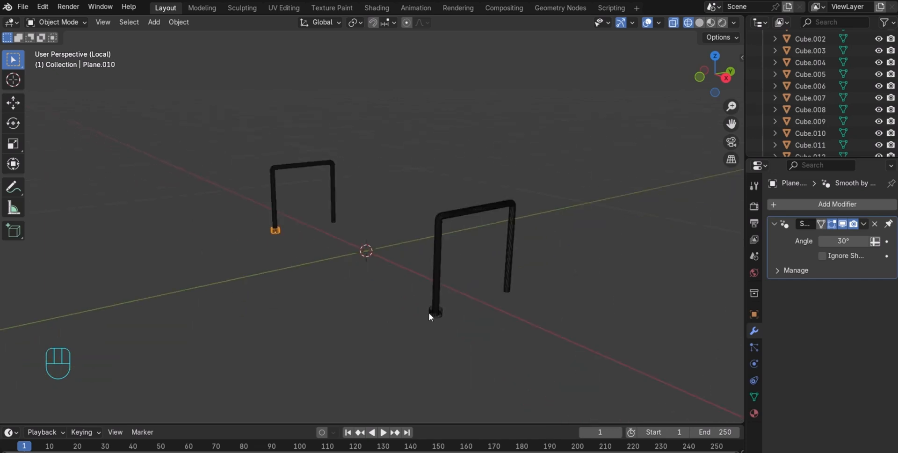
left_click(432, 310)
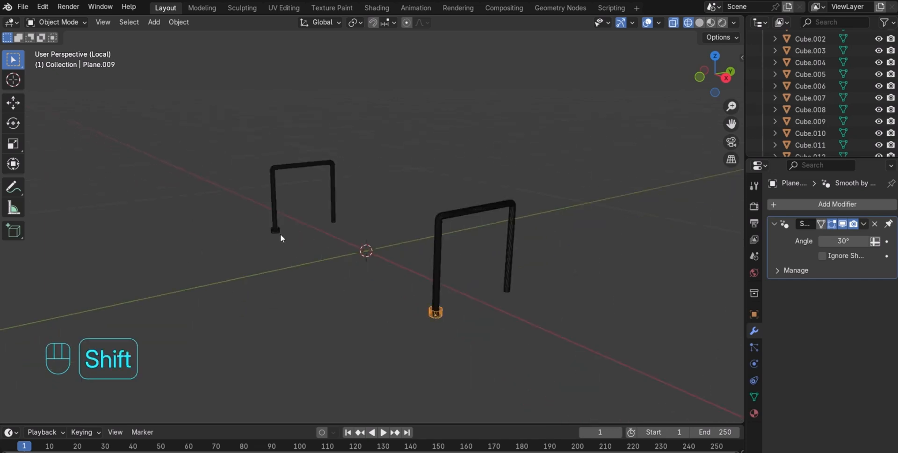
left_click(276, 228, "shift")
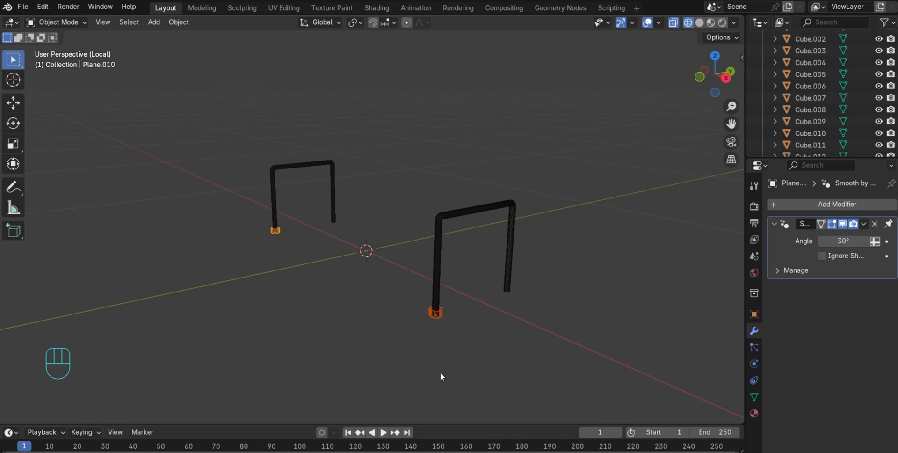
key("KP_3")
scroll(438, 342, "up", 7)
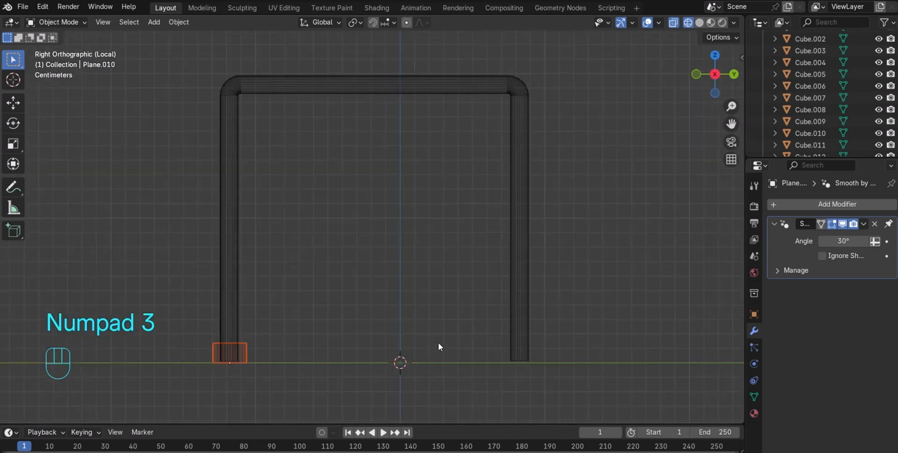
key("g")
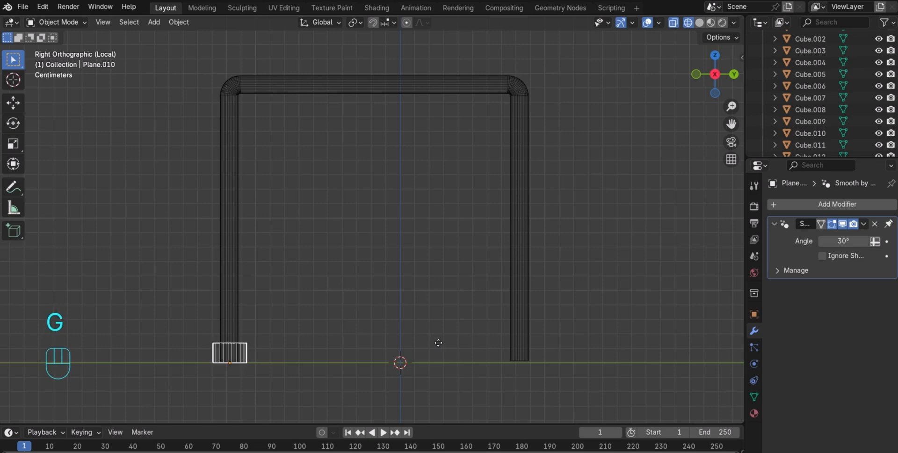
key("y")
key("Left")
key("Left")
key("Left")
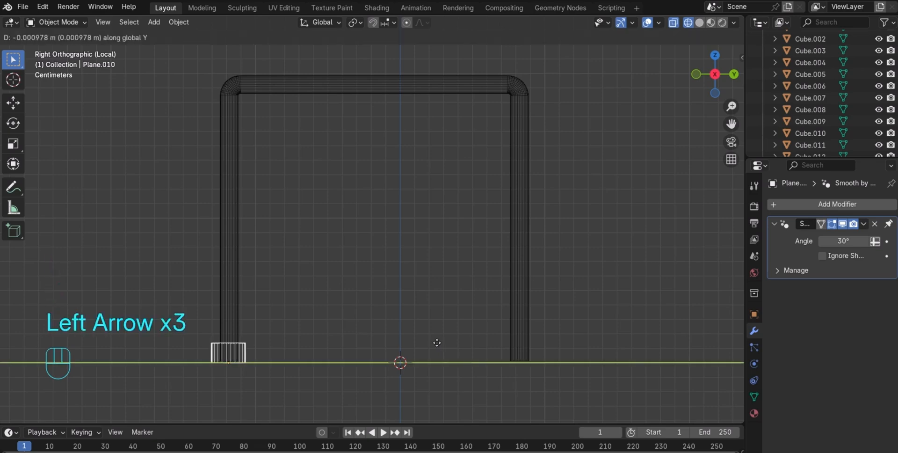
key("Return")
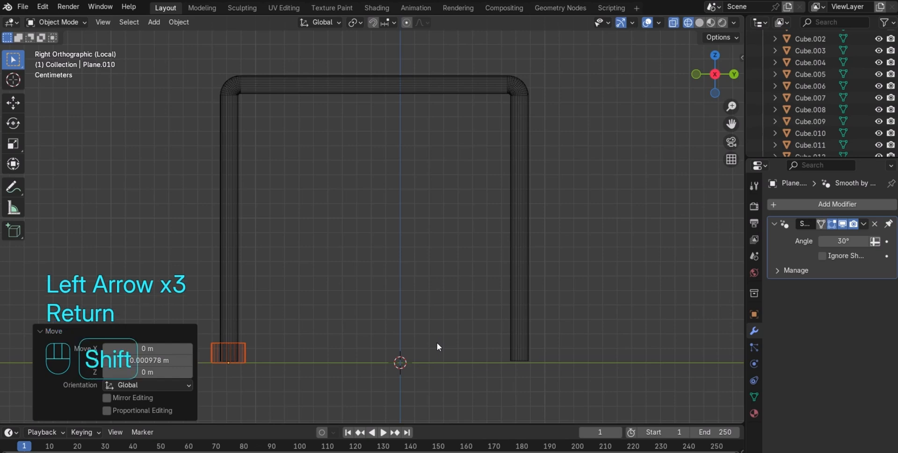
Duplicate the two front leg bases and move the copies 0.20122 m along Y under the rear legs
key("shift+d")
key("g")
key("y")
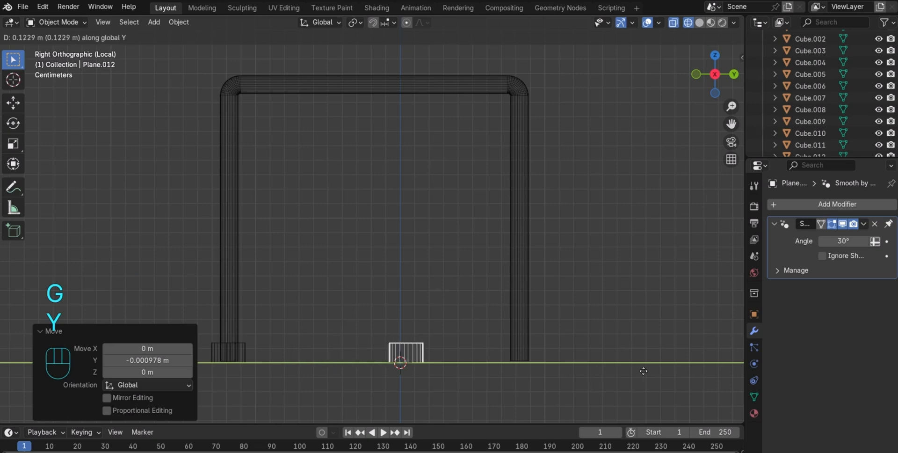
left_click(726, 364)
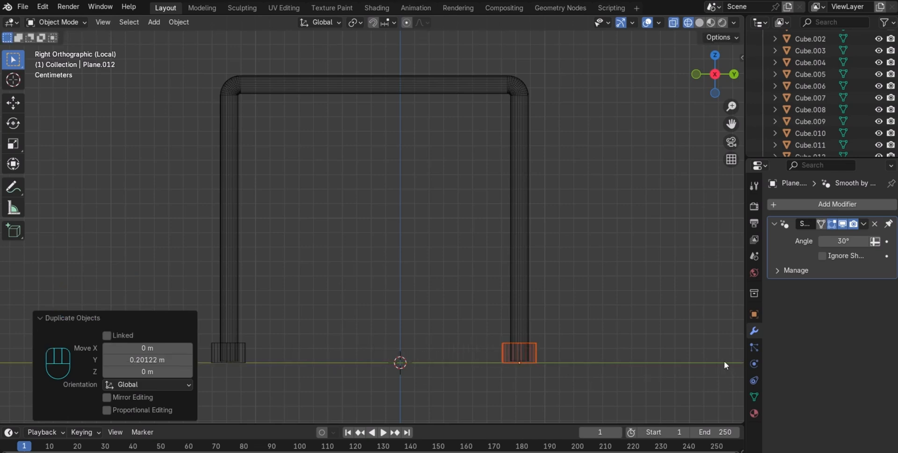
Deselect the leg bases, leave Local View and return the viewport to solid shading
left_click(681, 288)
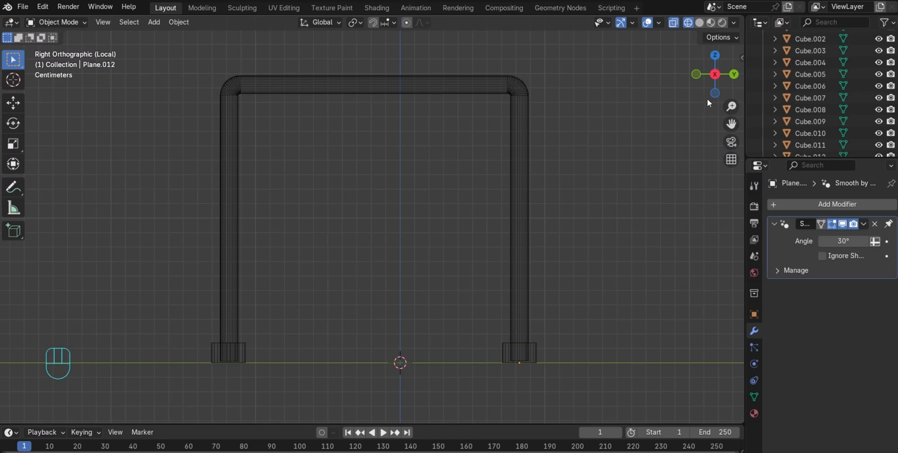
left_click_drag(707, 99, 525, 193)
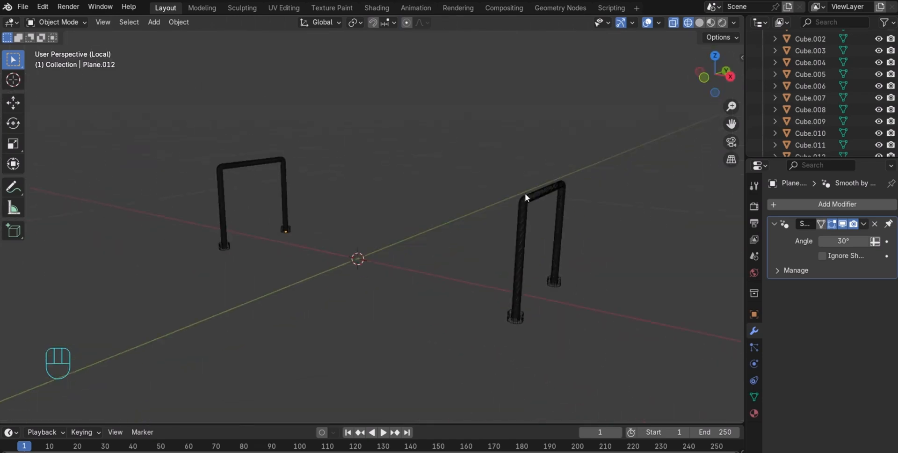
key("slash")
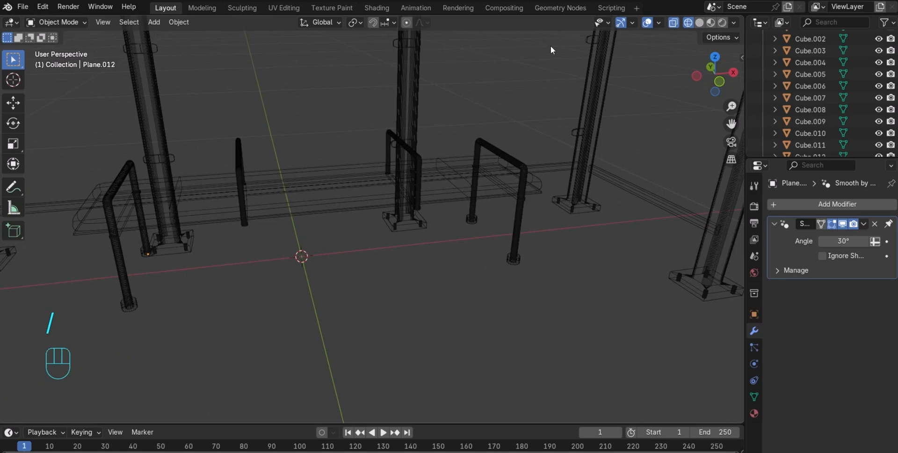
left_click(698, 23)
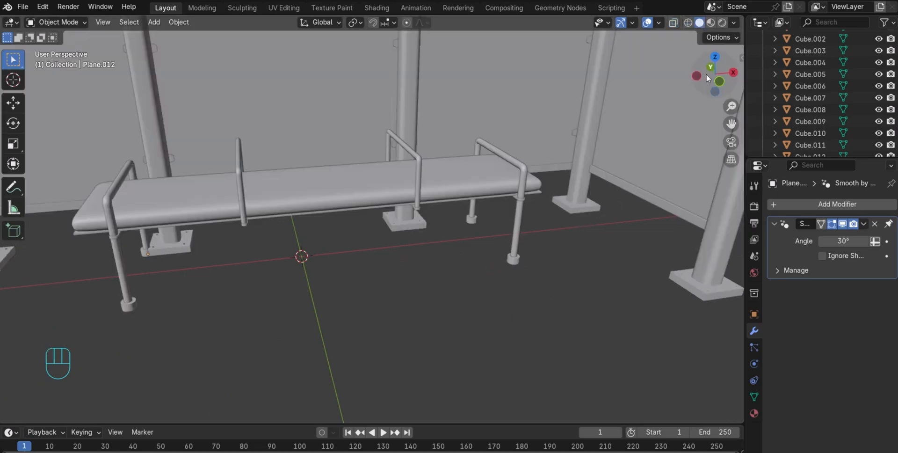
Select the leg frame at the bench's -X end together with its front and rear bases
left_click_drag(707, 74, 673, 76)
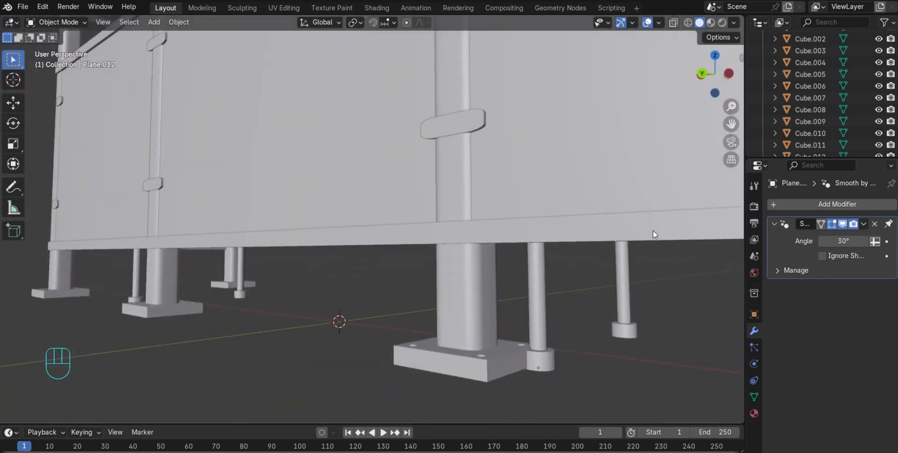
scroll(653, 231, "down", 2)
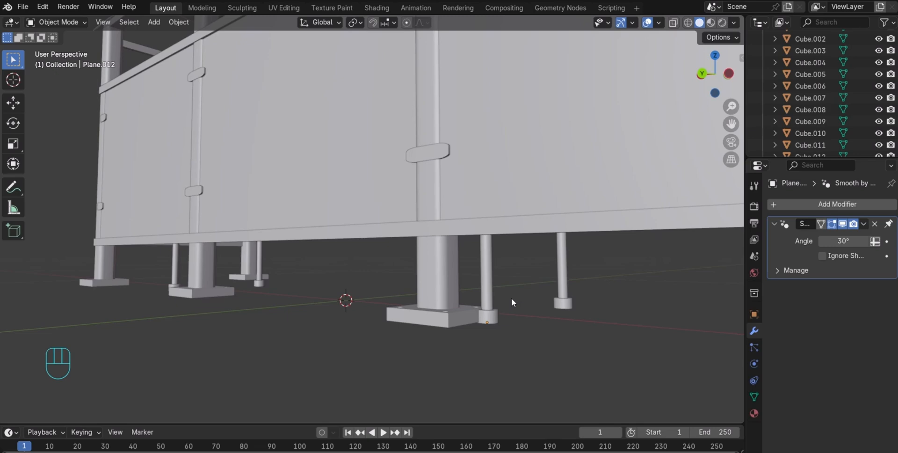
mouse_move(711, 79)
left_mouse_down()
mouse_move(683, 79)
mouse_move(710, 78)
left_mouse_up()
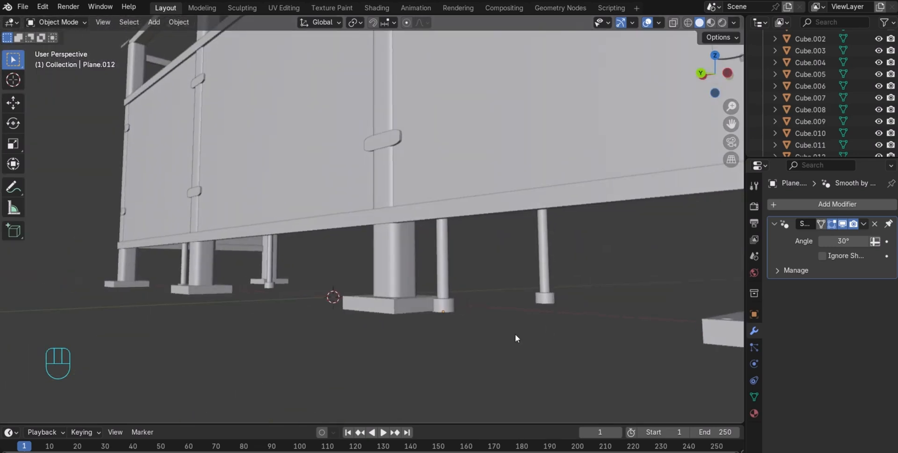
left_click(442, 280)
left_click(448, 302, "shift")
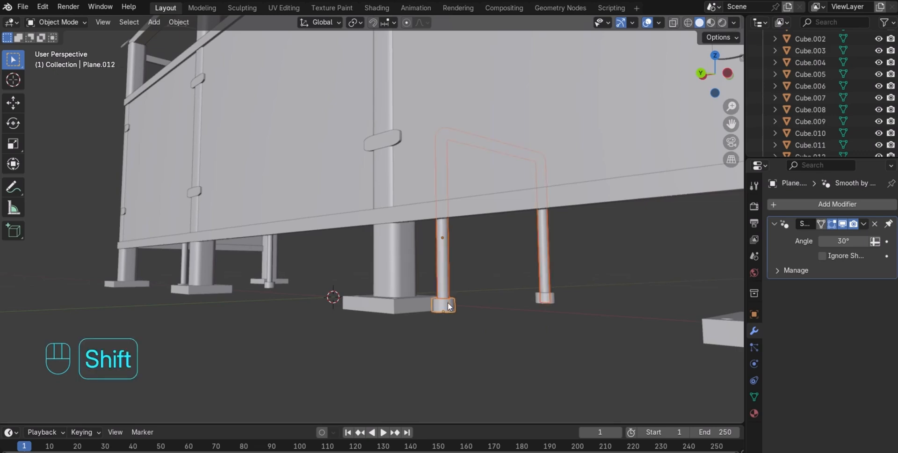
left_click(540, 297, "shift")
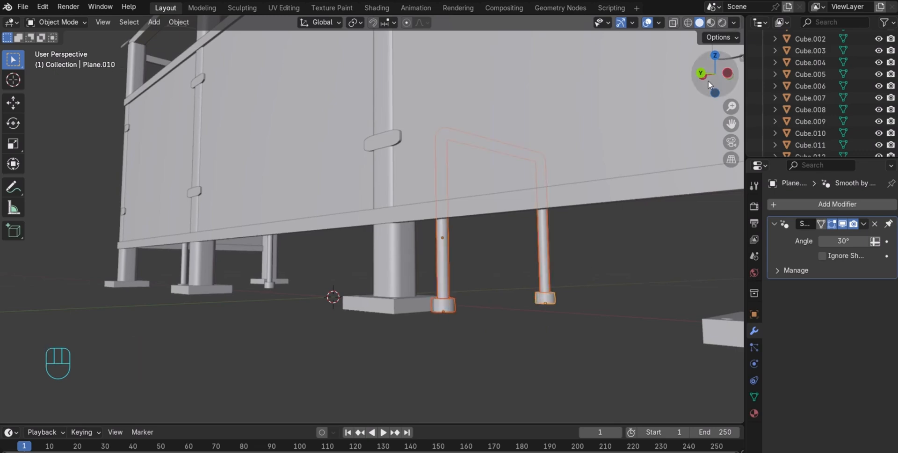
left_click_drag(708, 80, 616, 89)
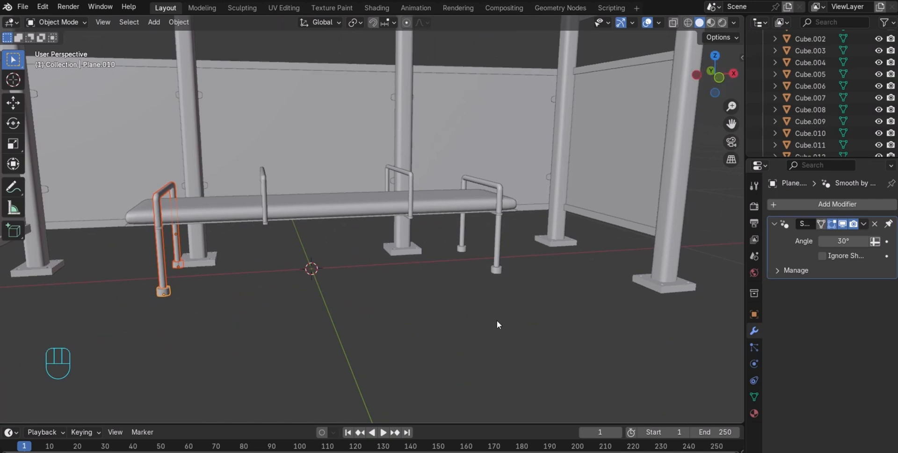
Try to move the selected leg frame and its bases -0.031041 m along X towards the bench's end
key("g")
key("x")
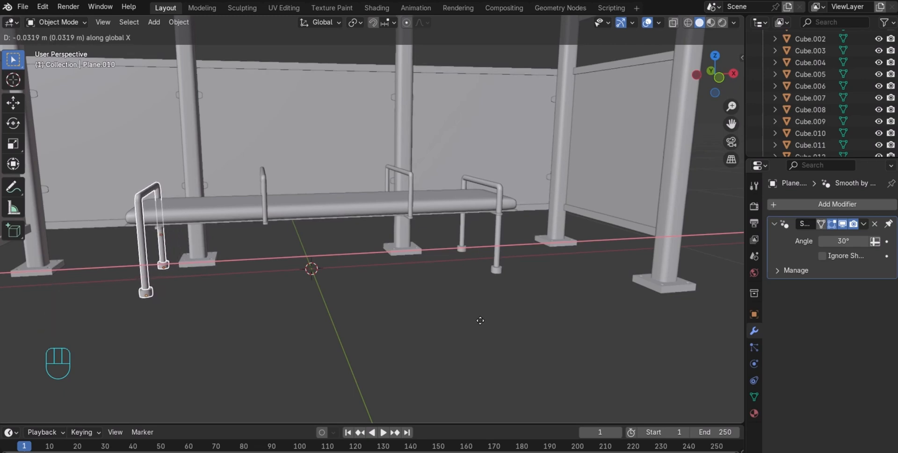
left_click(482, 321)
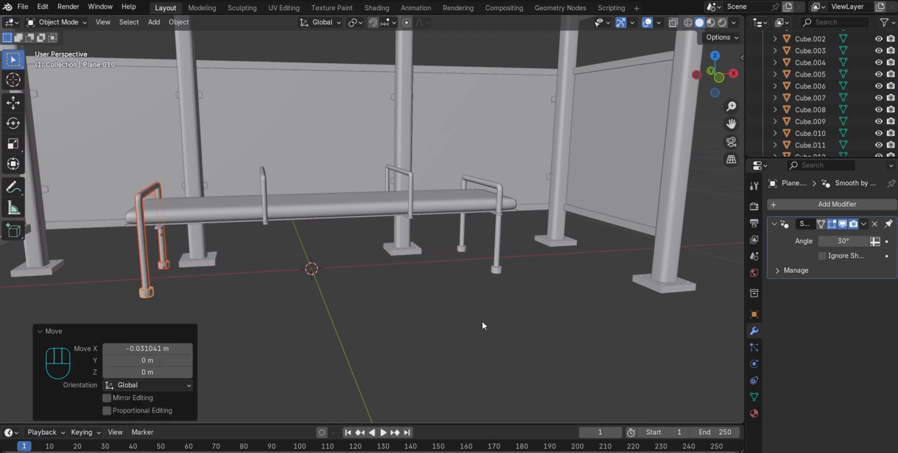
key("KP_1")
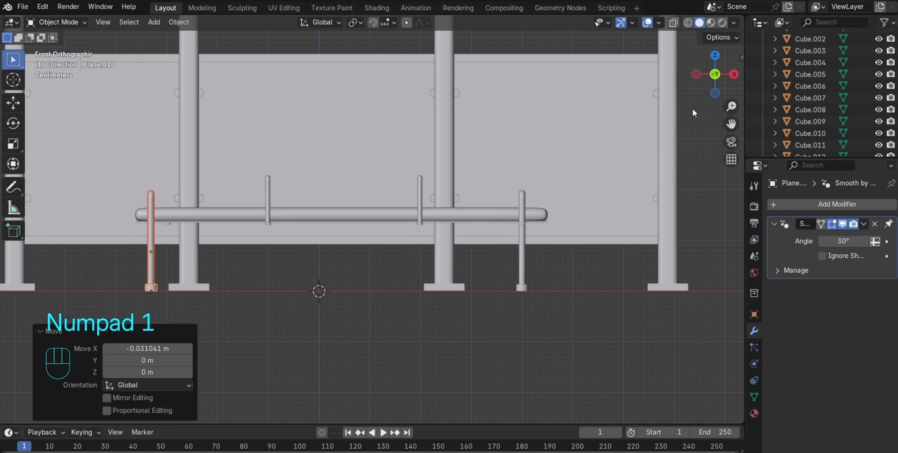
middle_click_drag(692, 108, 499, 252)
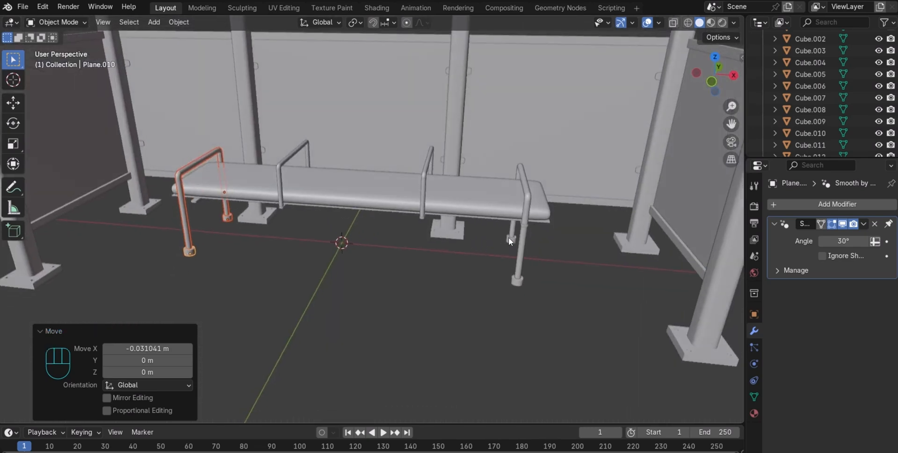
Undo the selection of the opposite leg frame and its bases and the last move of the -X leg frame
left_click(510, 239)
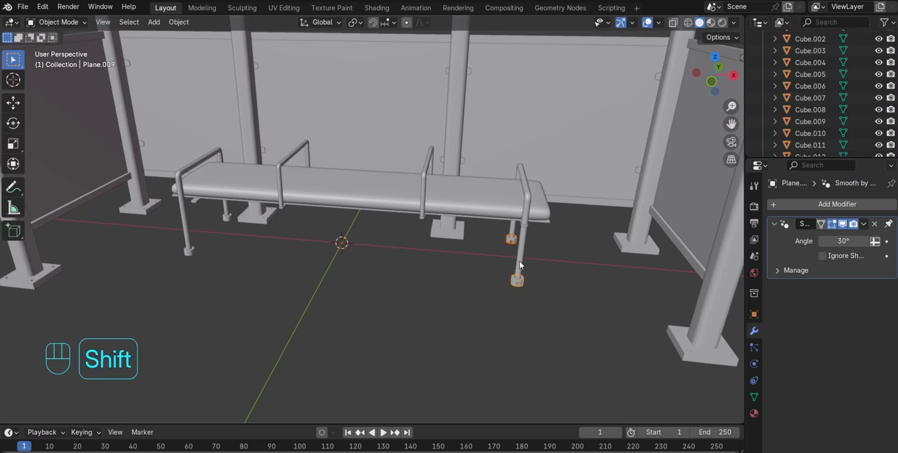
left_click(518, 259, "shift")
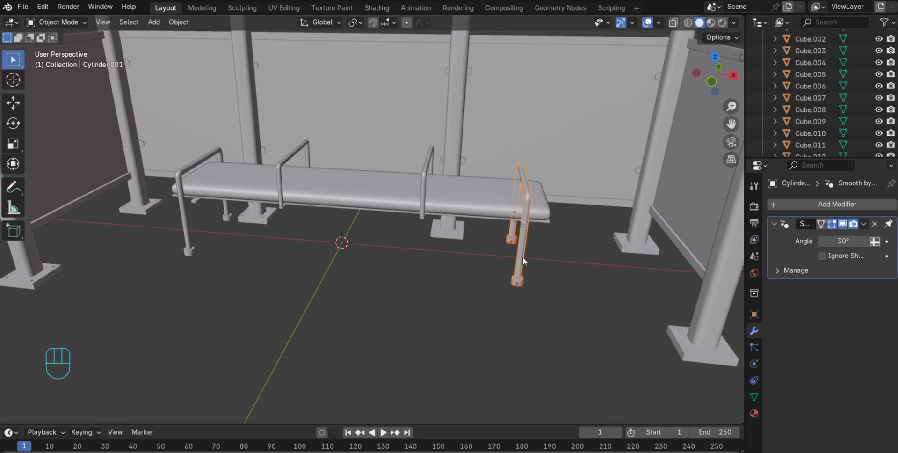
key("ctrl+z")
key("ctrl+z")
key("ctrl+z")
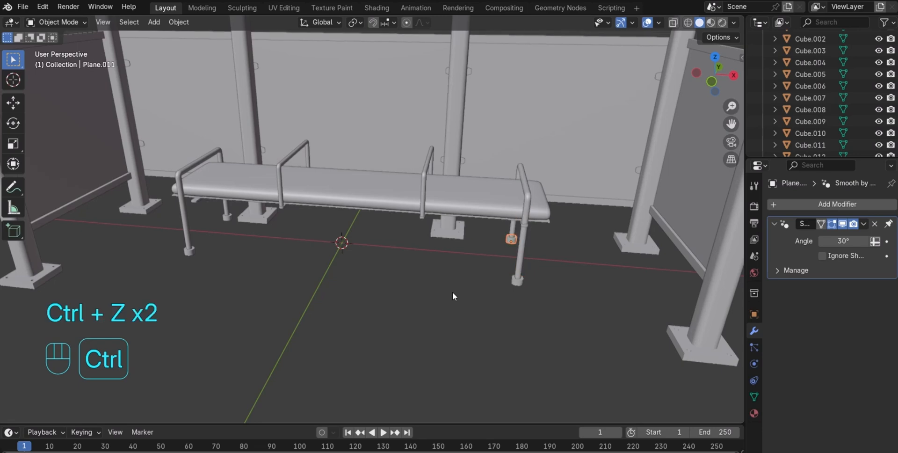
key("ctrl+z")
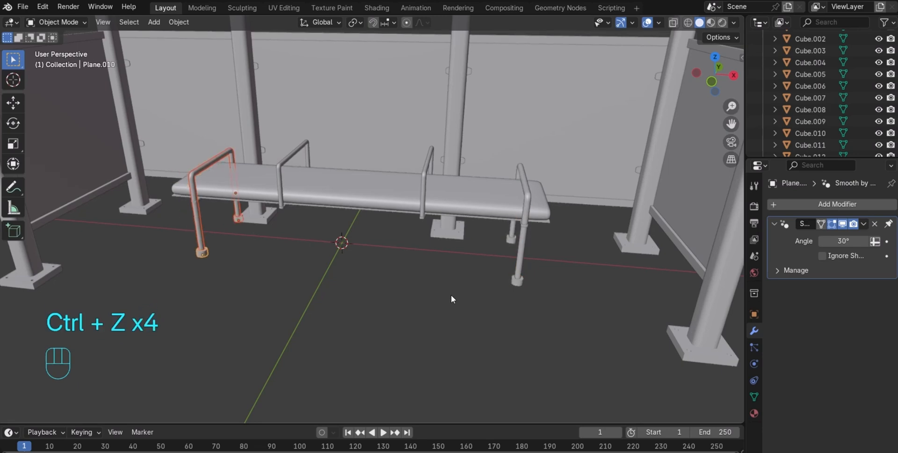
Add the under-seat support to the -X leg frame selection, move everything -0.037254 m along X, and shift it back 0.013014 m
left_click(196, 201, "shift")
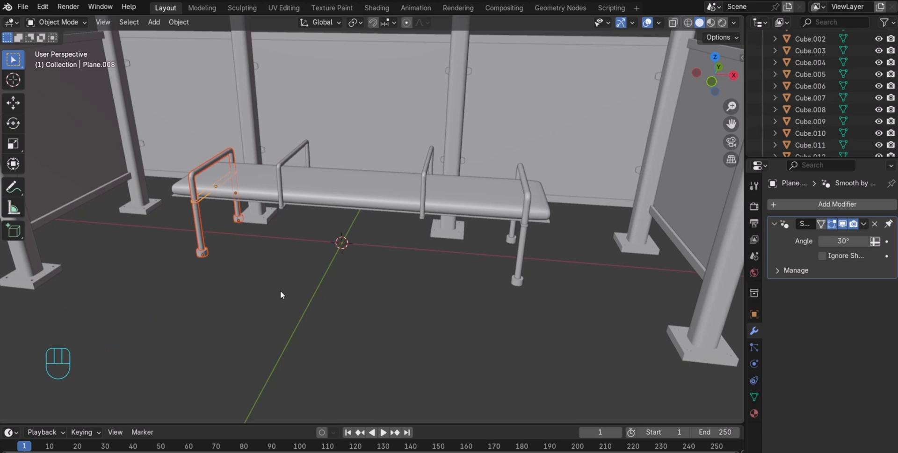
key("g")
key("x")
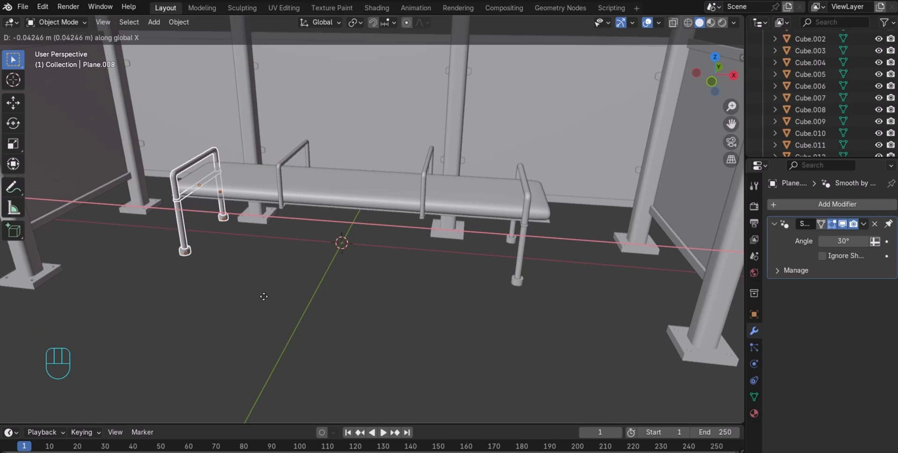
left_click(267, 297)
key("KP_1")
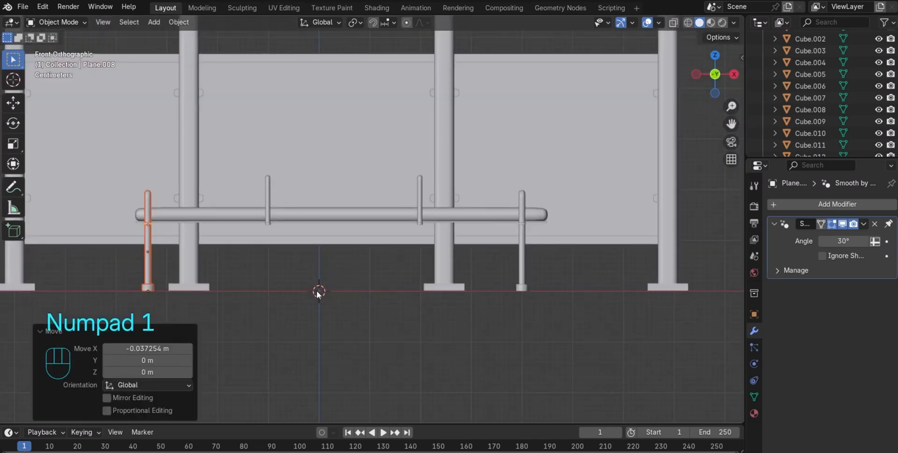
key("g")
key("x")
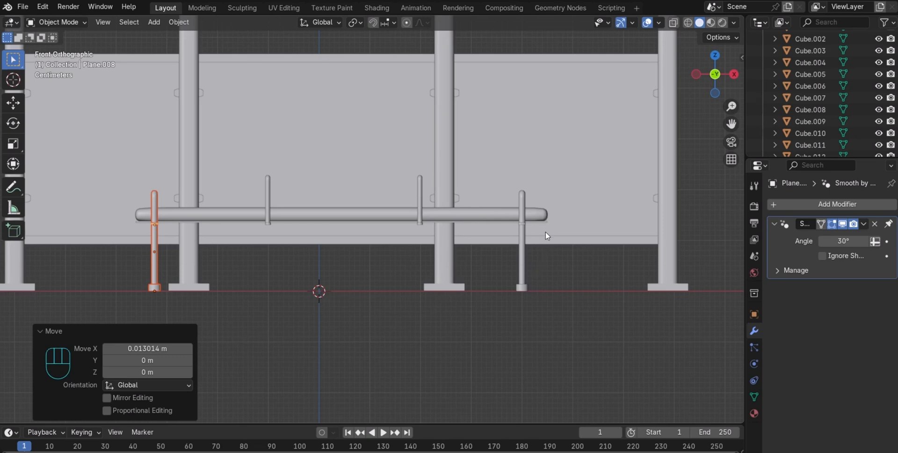
Select the +X leg frame with its bases and support, move them about 0.015 m along X in front view, and deselect
left_click_drag(703, 77, 696, 91)
left_click(515, 216)
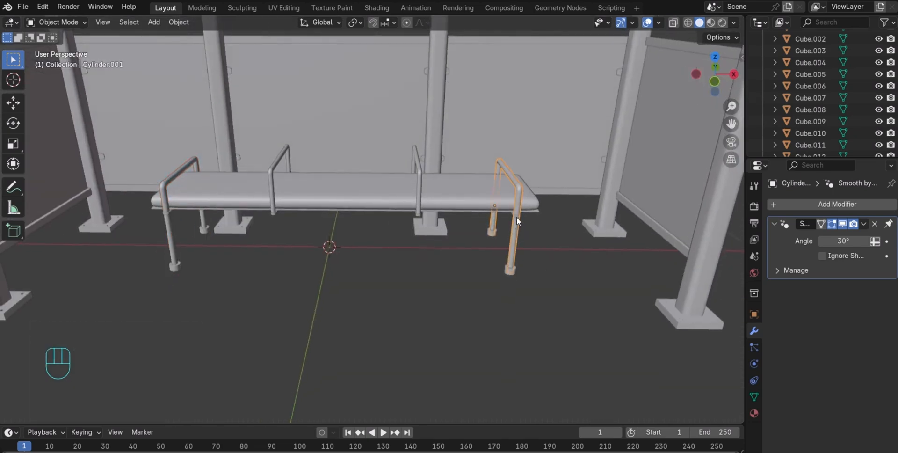
left_click(513, 269, "shift")
key("KP_1")
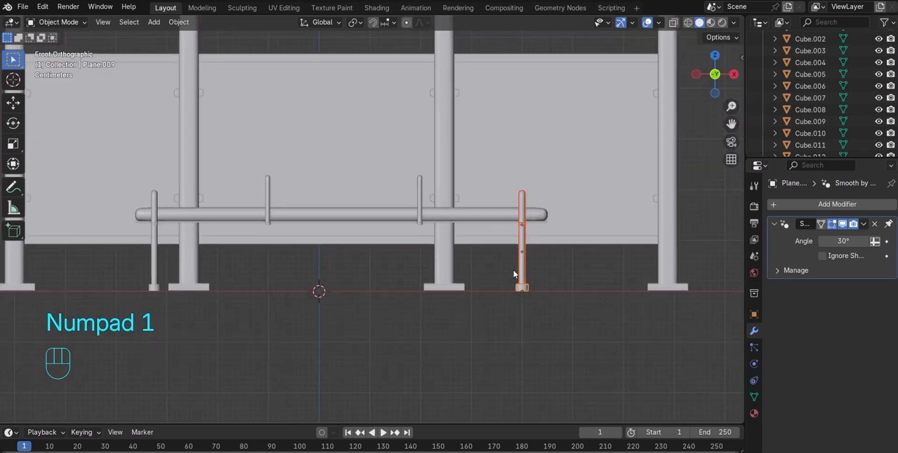
key("g")
key("x")
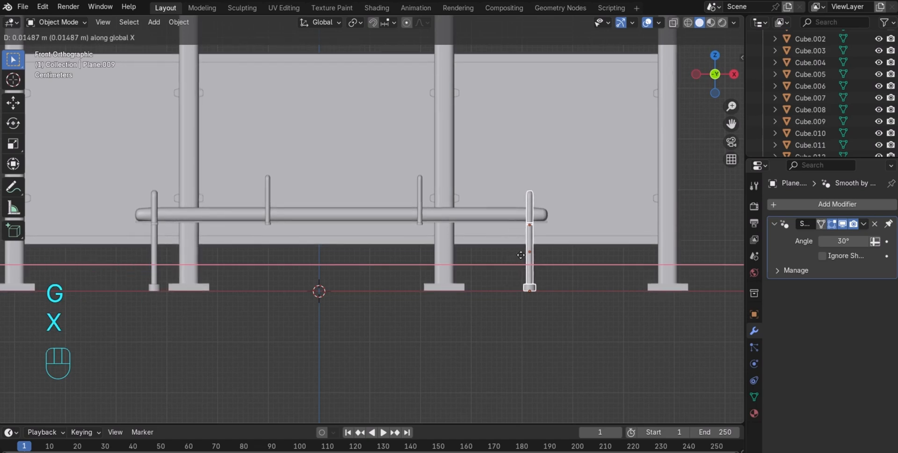
left_click(523, 253)
left_click(563, 262)
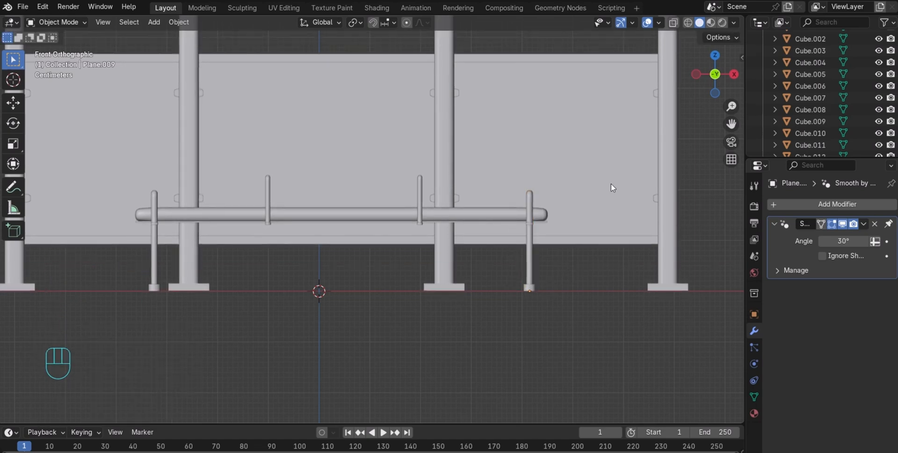
Add a 32-vertex mesh cylinder at the origin, 1 m radius and 2 m deep, and apply Shade Auto Smooth at 30°
mouse_move(711, 85)
left_mouse_down()
mouse_move(740, 104)
mouse_move(683, 88)
mouse_move(608, 91)
mouse_move(698, 88)
left_mouse_up()
scroll(576, 199, "down", 4)
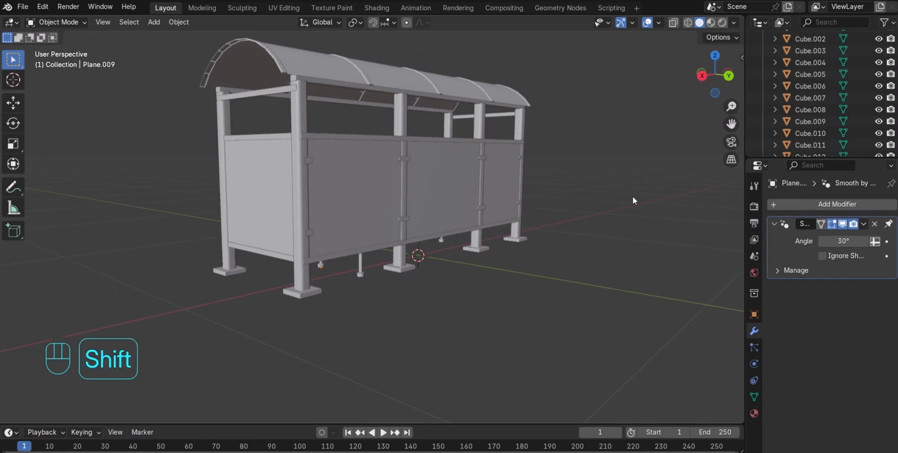
key("shift+a")
mouse_move(632, 197)
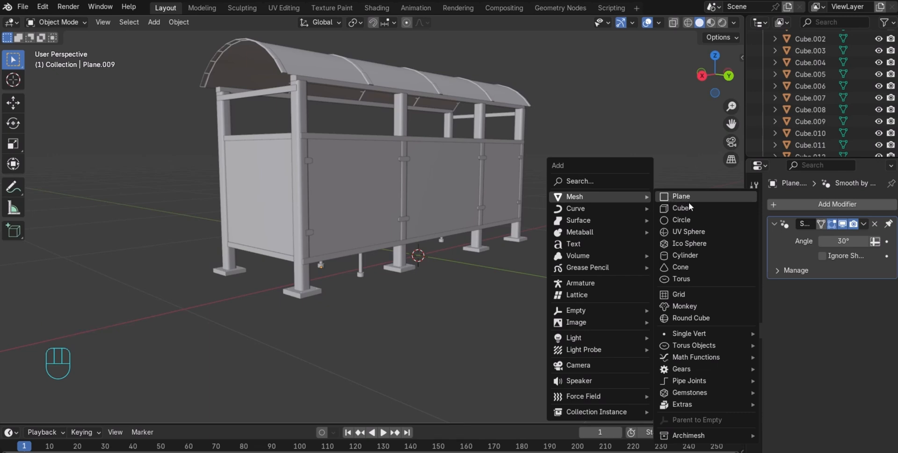
left_click(689, 255)
scroll(575, 191, "down", 5)
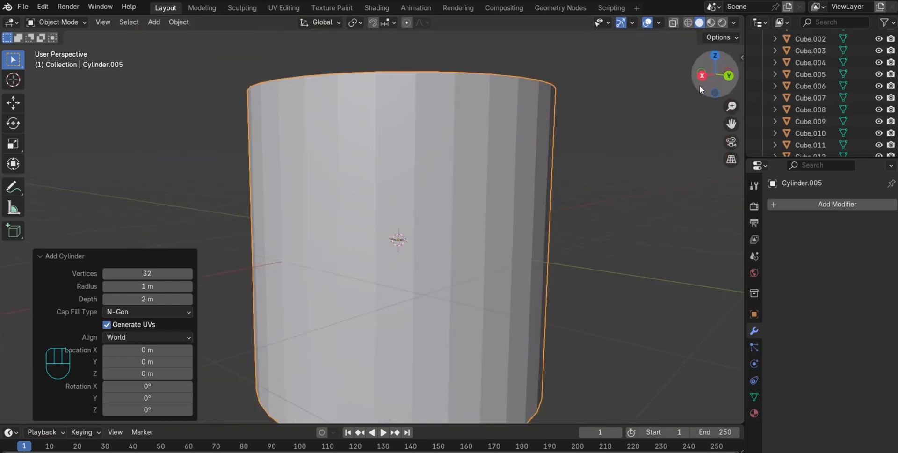
right_click(439, 194)
left_click(438, 194)
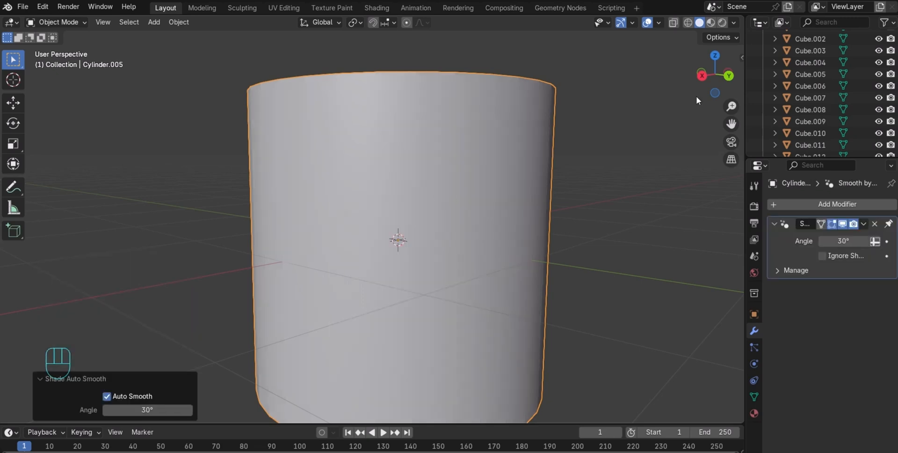
Scale the new cylinder uniformly by 0.075
left_click_drag(712, 78, 712, 75)
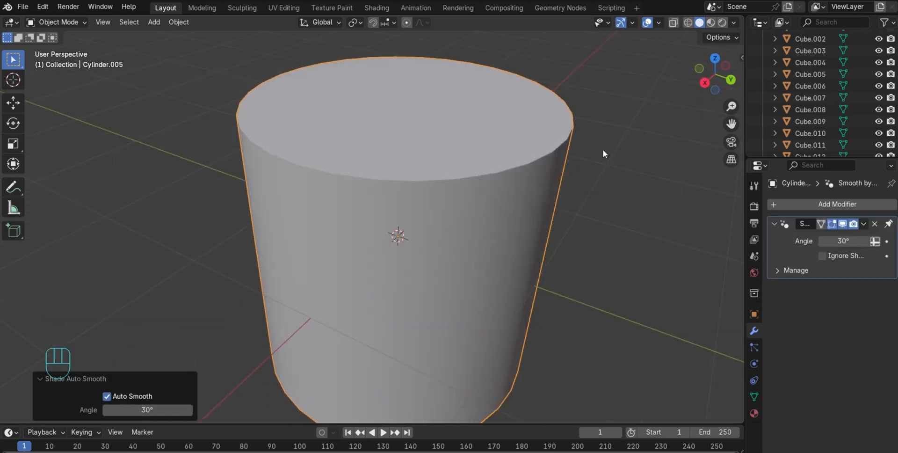
scroll(602, 150, "down", 6)
key("s")
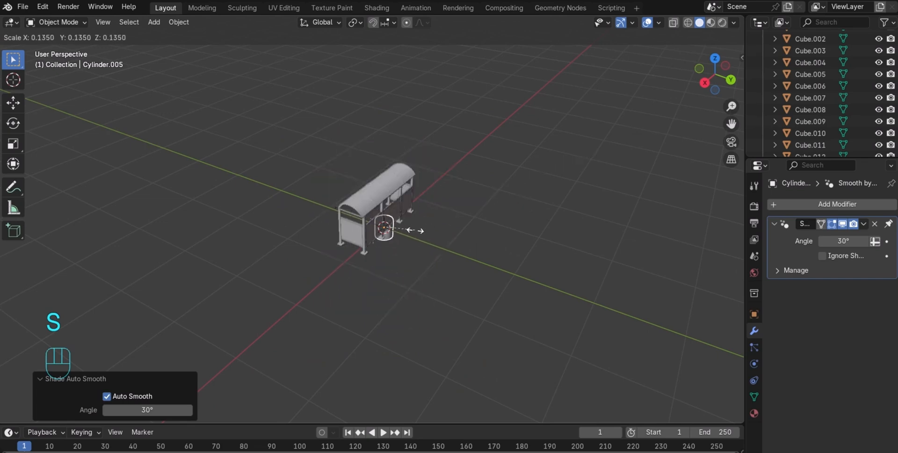
left_click(400, 231)
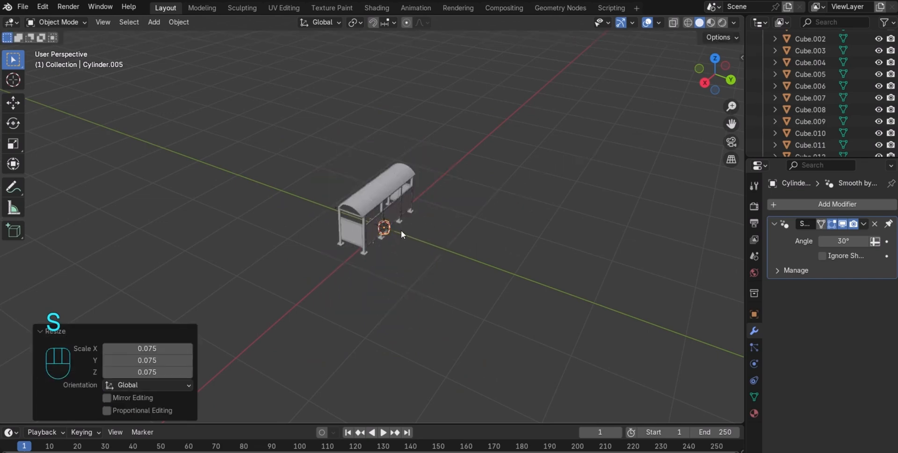
Rotate the new cylinder 90° about the global X axis in front view
key("KP_1")
type("rx")
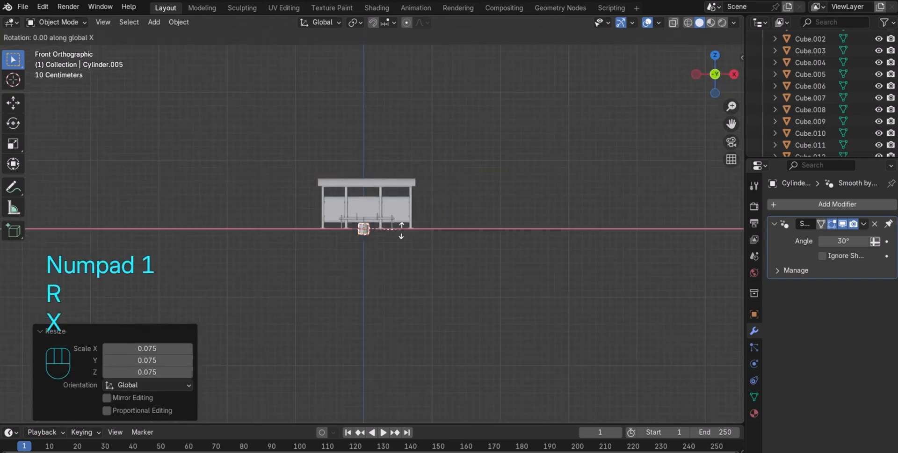
type("90")
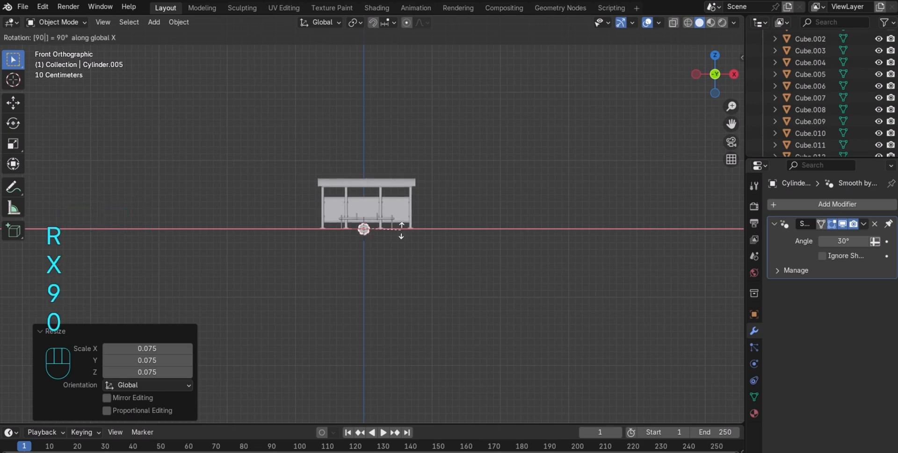
key("Return")
Shrink the cylinder to bolt size by scaling it uniformly by about 0.344 and again by about 0.166
key("s")
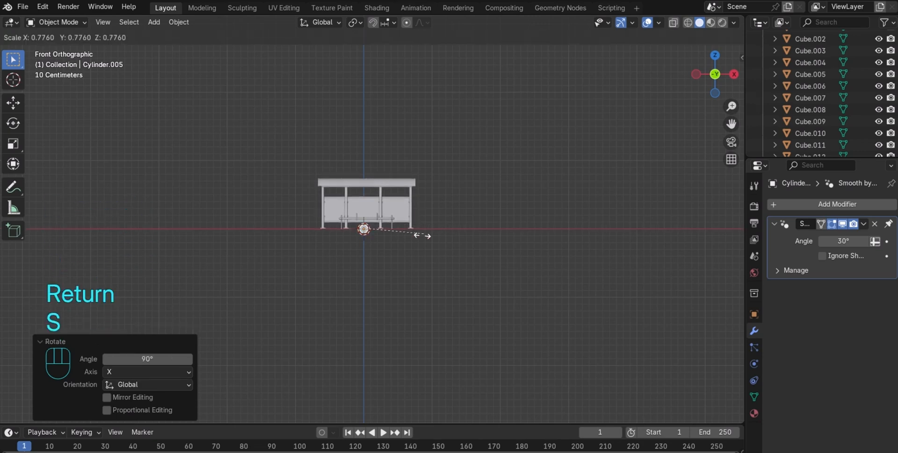
left_click(386, 243)
scroll(388, 243, "up", 5)
scroll(389, 243, "up", 4)
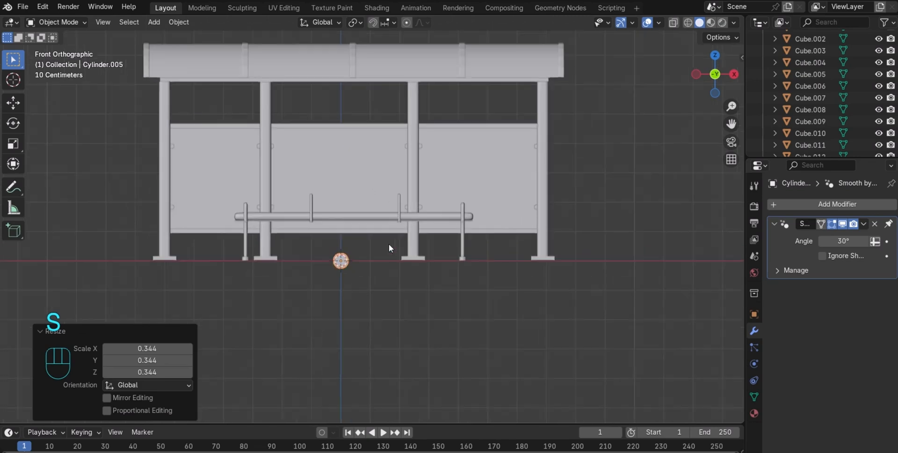
scroll(468, 248, "up", 3)
key("s")
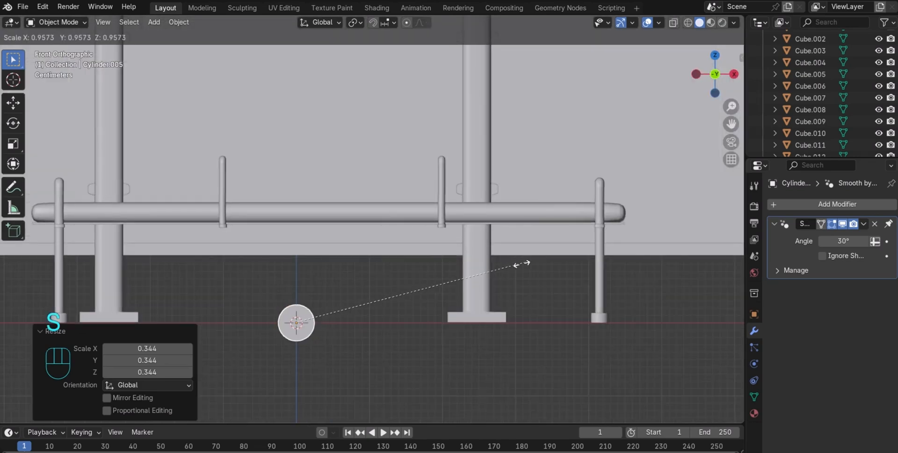
left_click(337, 317)
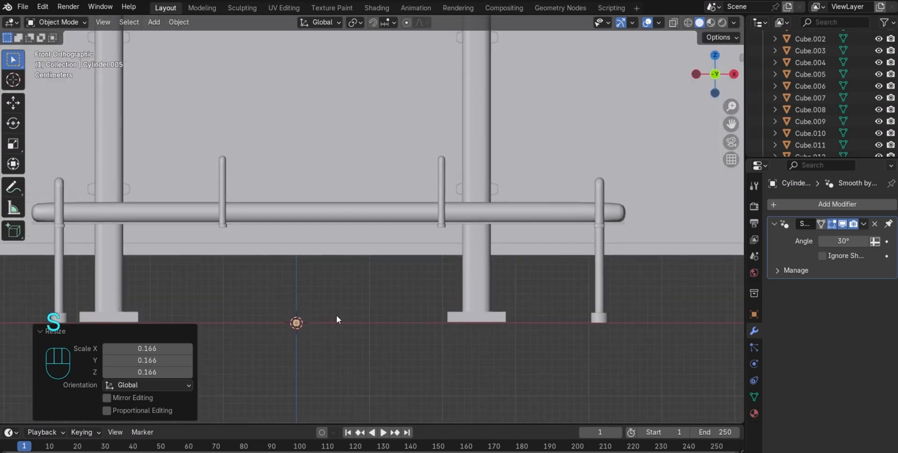
Move the cylinder about 0.24013 m along X and 0.18204 m along Z onto the lower bracket of the inner +X rear post
key("g")
key("x")
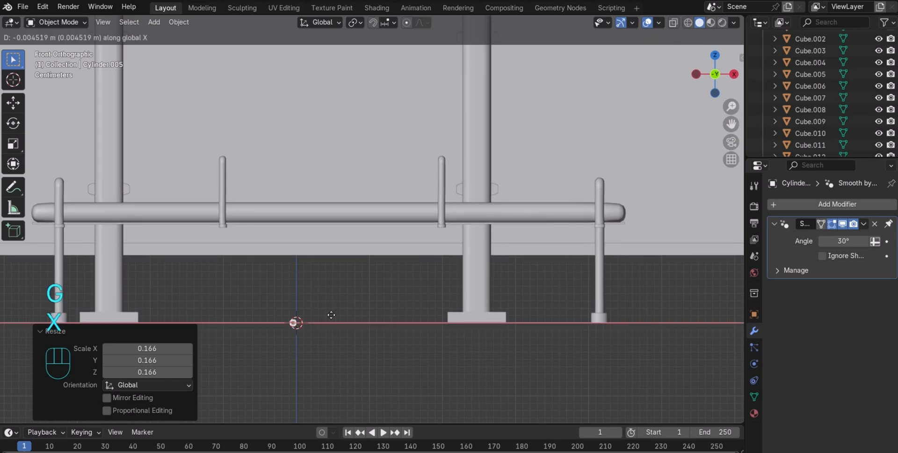
left_click(511, 332)
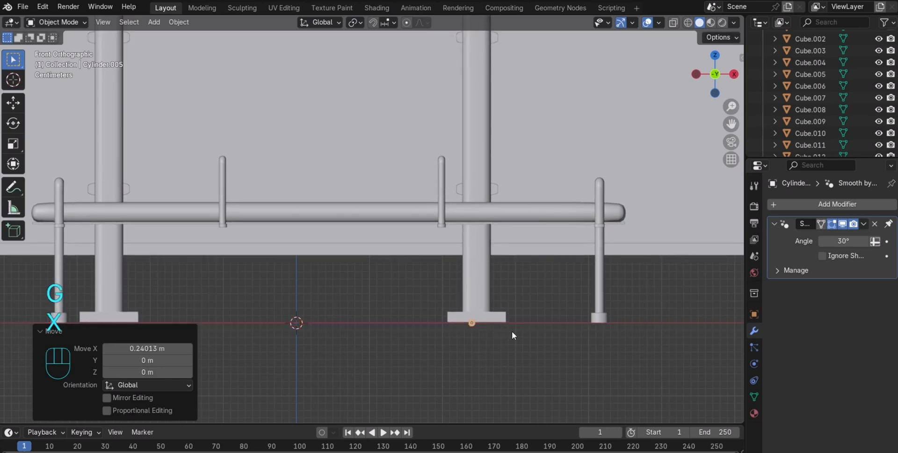
key("ctrl+KP_1")
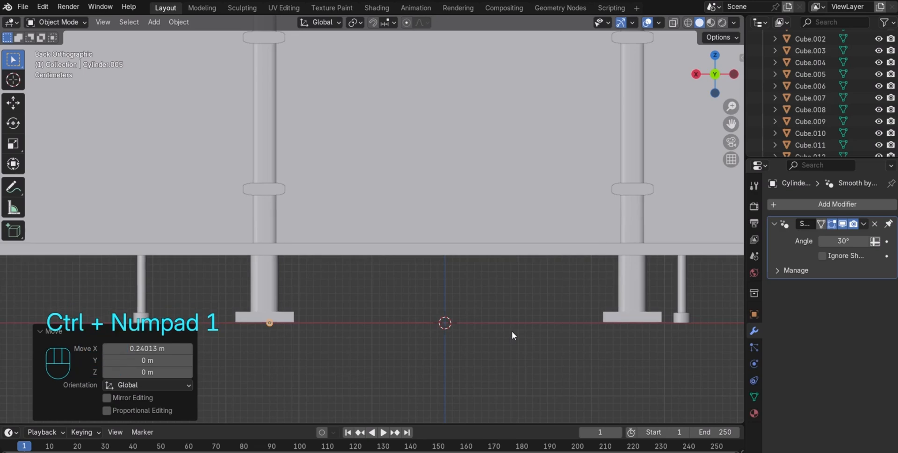
key("g")
key("z")
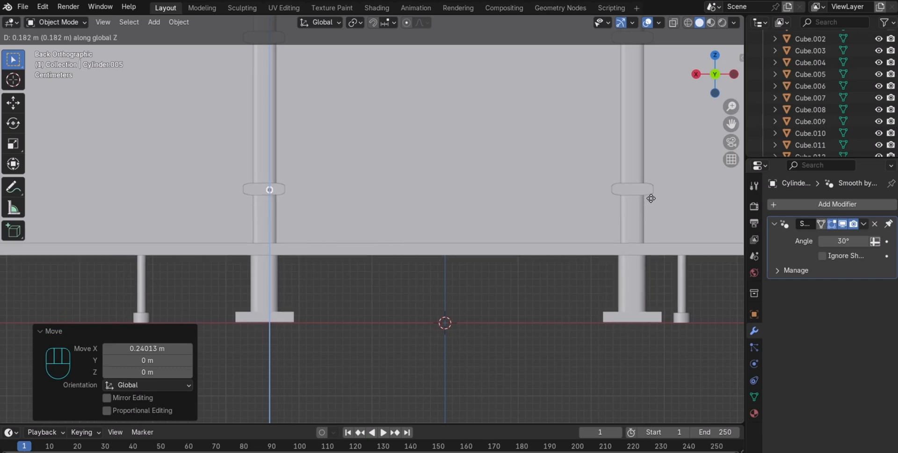
left_click(647, 199)
scroll(626, 211, "up", 1)
scroll(627, 211, "up", 1)
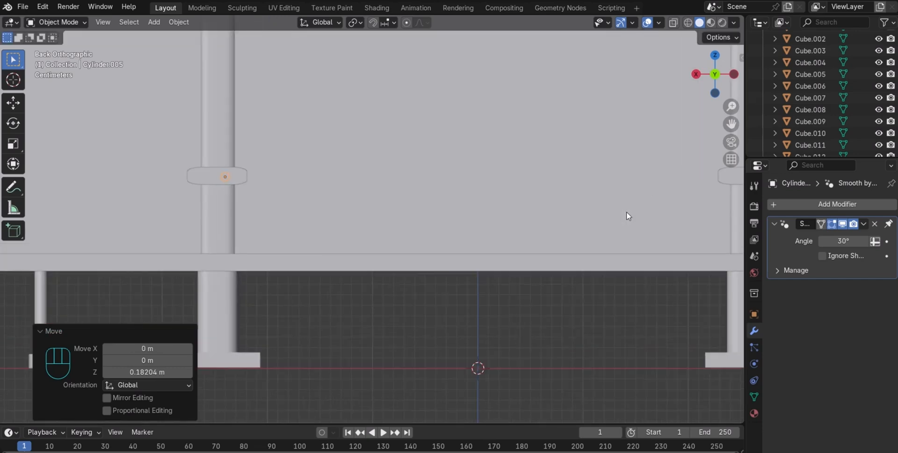
Move the cylinder about 0.12776 m along Y in right view so it sits in the rear bracket
key("KP_3")
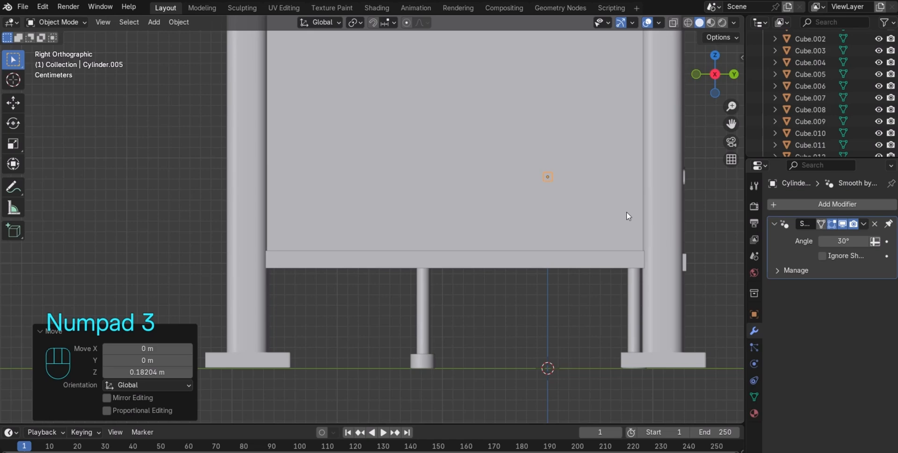
key("g")
key("y")
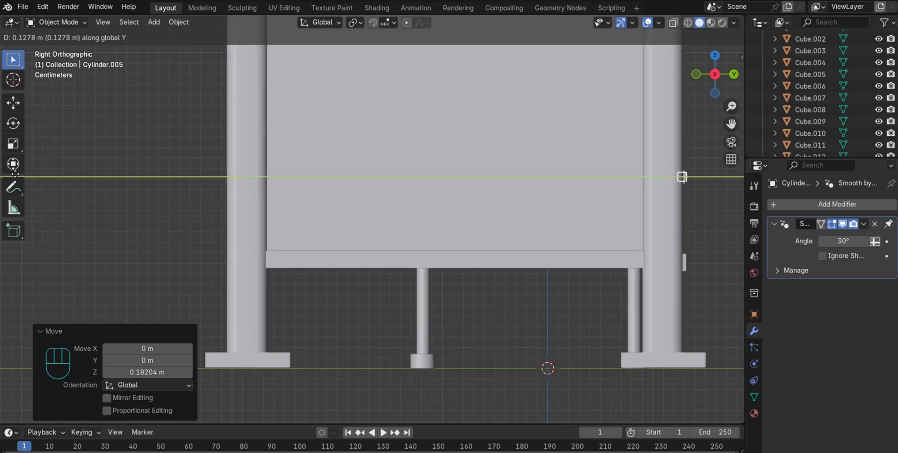
left_click(16, 172)
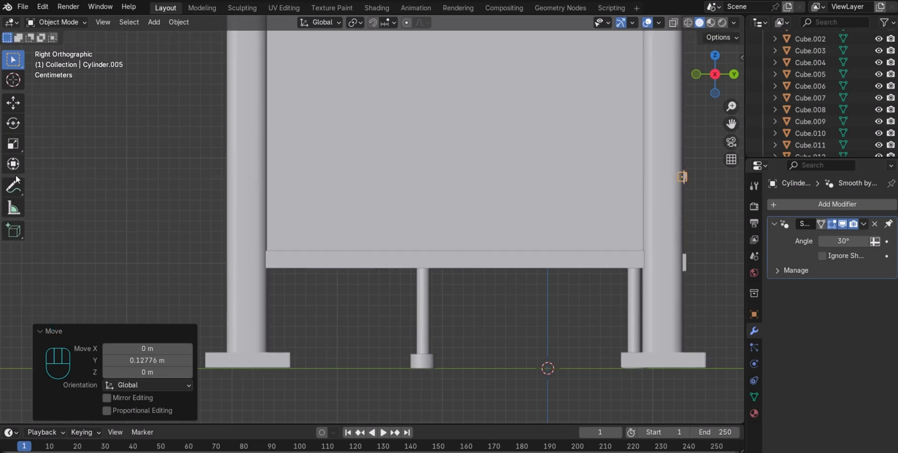
In back view, shift the cylinder -0.013 m along X toward the bracket's inner end and nudge it up 0.000448 m along Z
key("ctrl+KP_1")
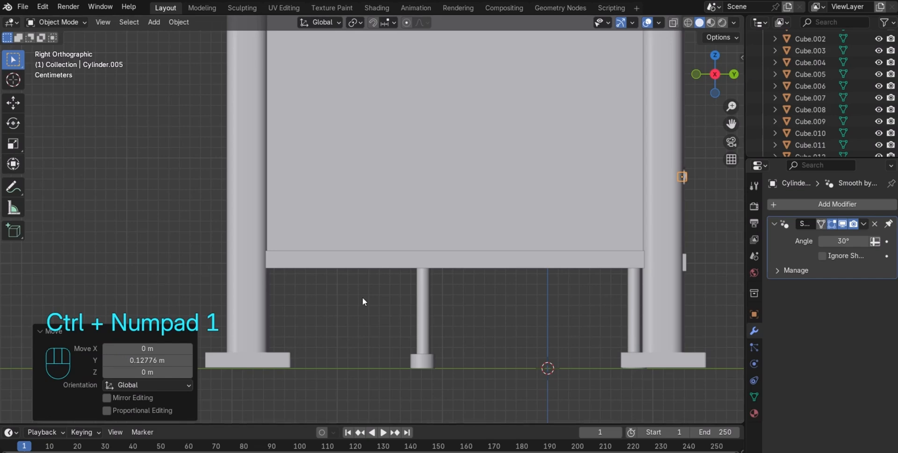
key("ctrl+KP_1")
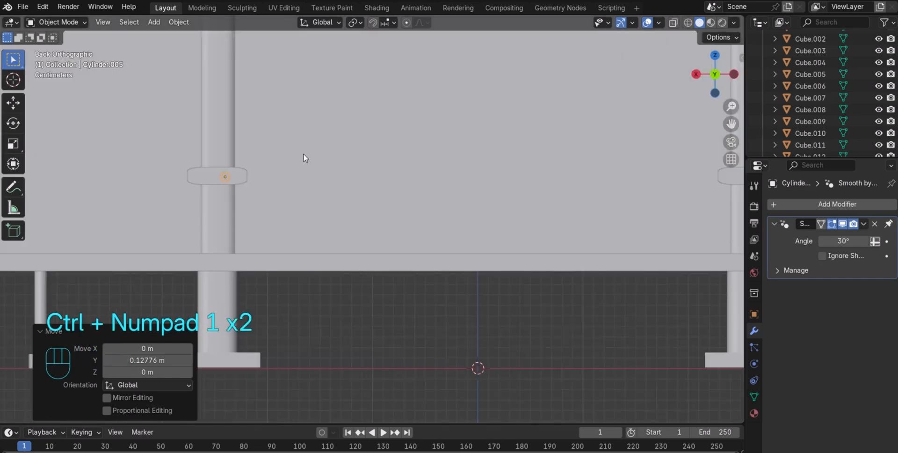
key("g")
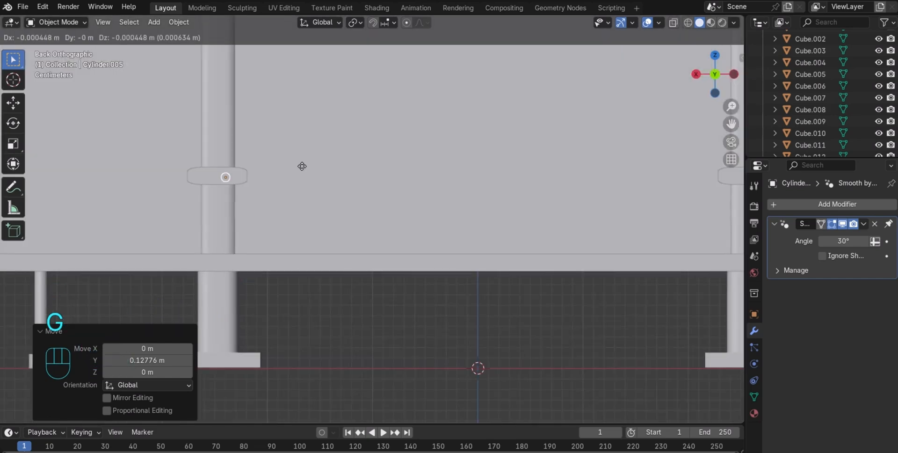
key("x")
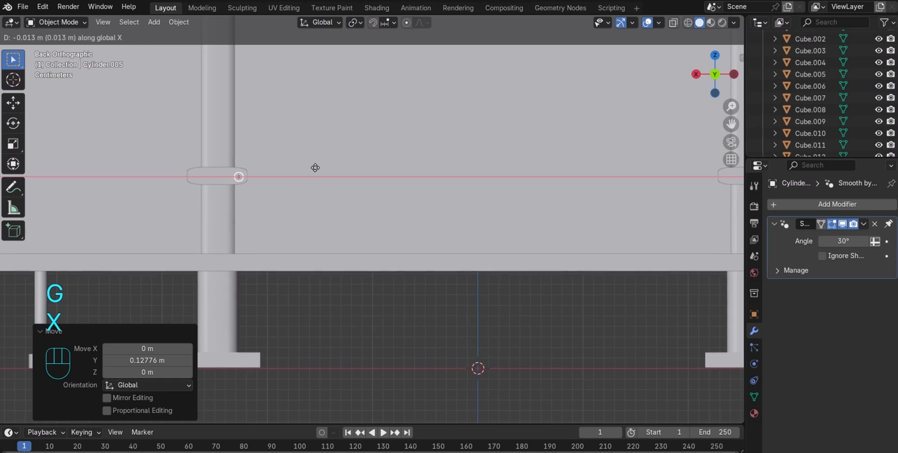
left_click(315, 167)
key("g")
key("z")
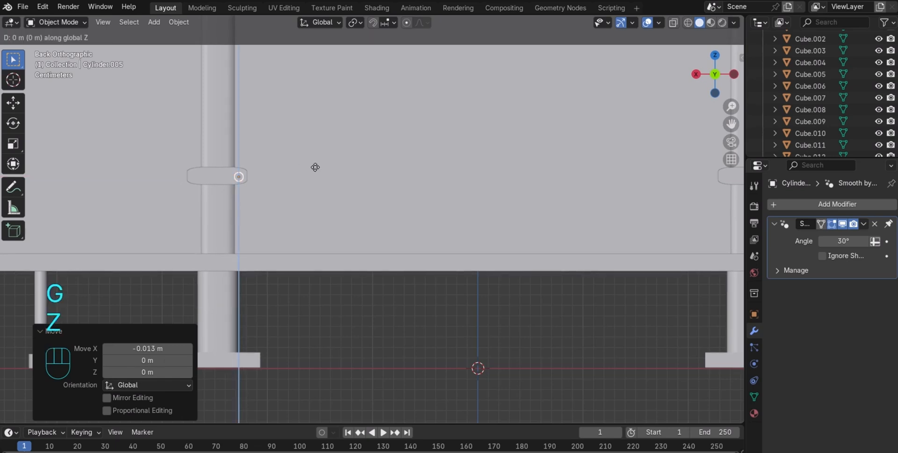
key("Up")
key("Return")
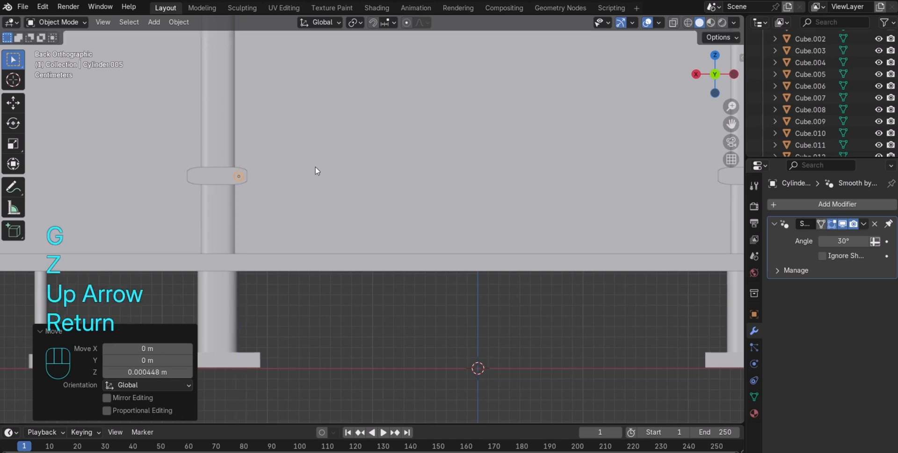
Check the bolt cylinder from both sides of the bracket and scale it uniformly by about 0.929
left_click_drag(706, 84, 752, 96)
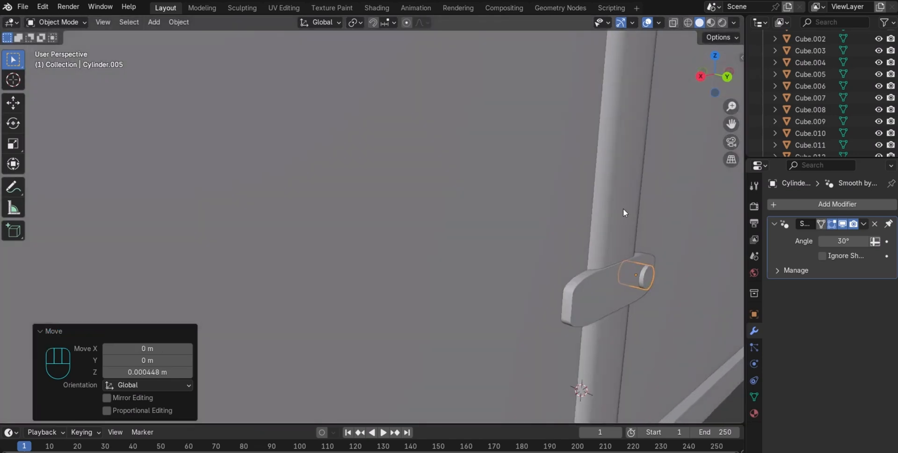
left_click(649, 193)
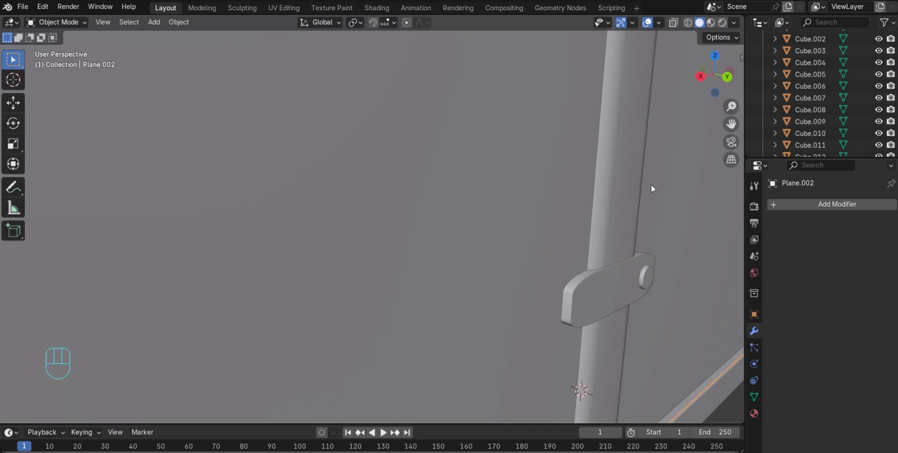
key("KP_1")
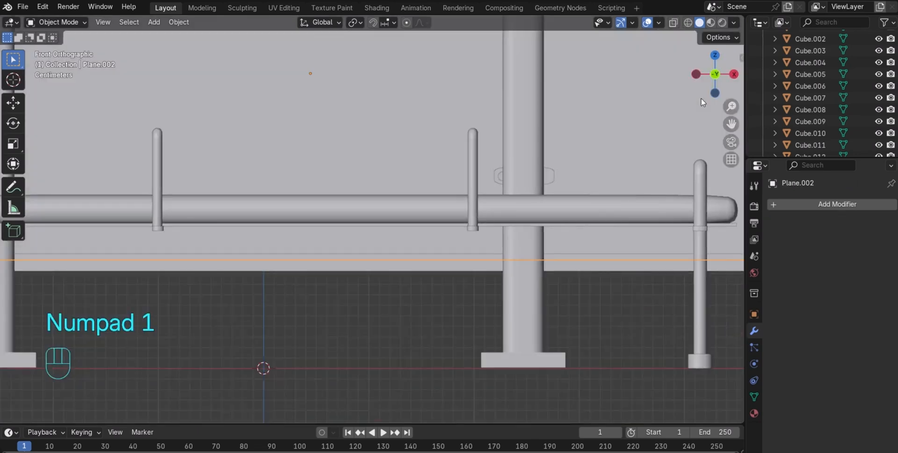
left_click_drag(717, 81, 734, 97)
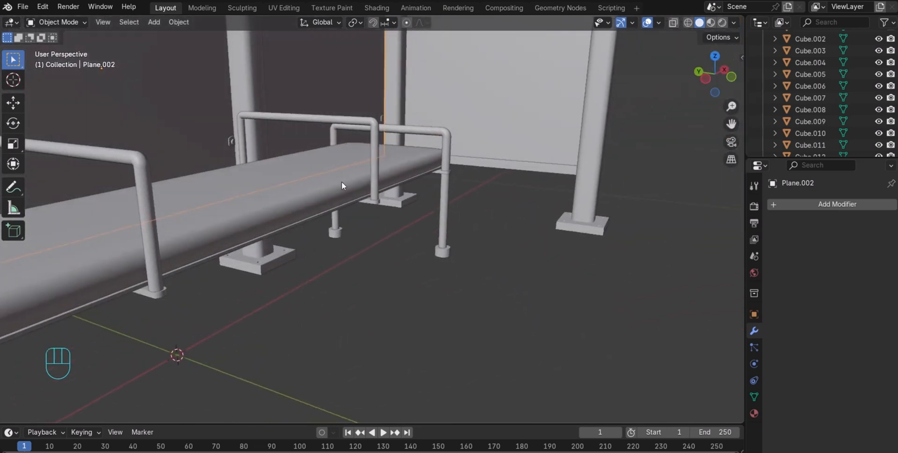
left_click(233, 142)
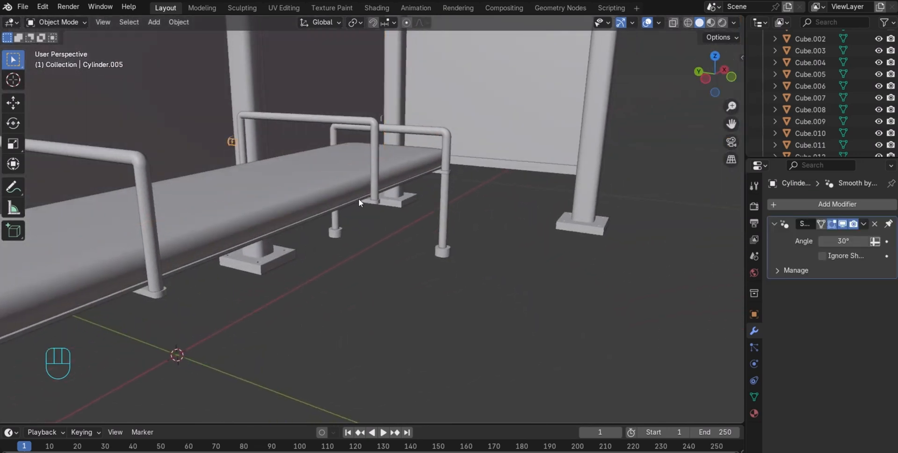
key("s")
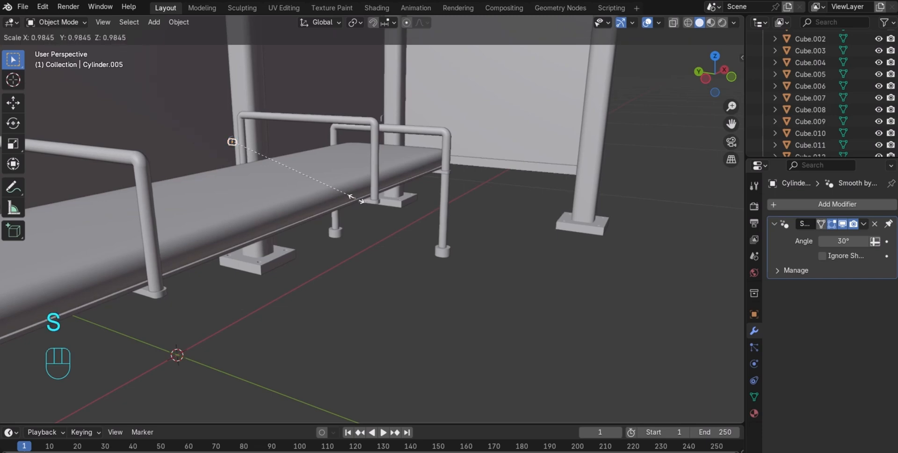
left_click(349, 197)
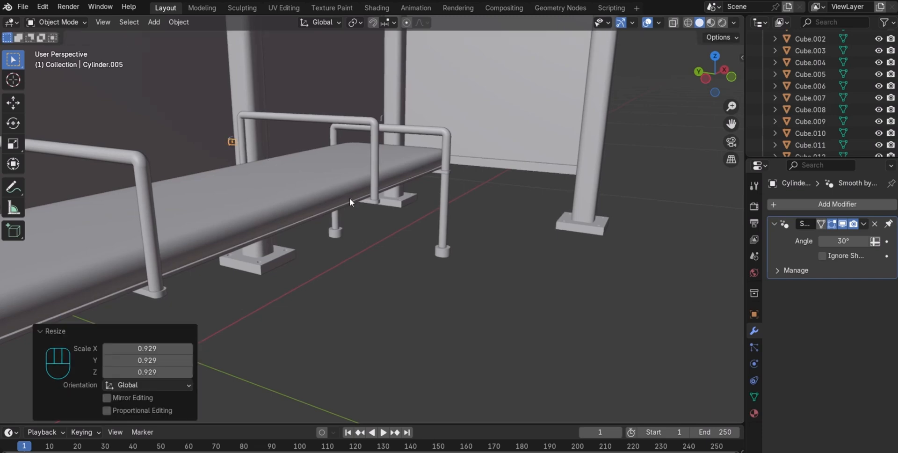
key("ctrl+KP_1")
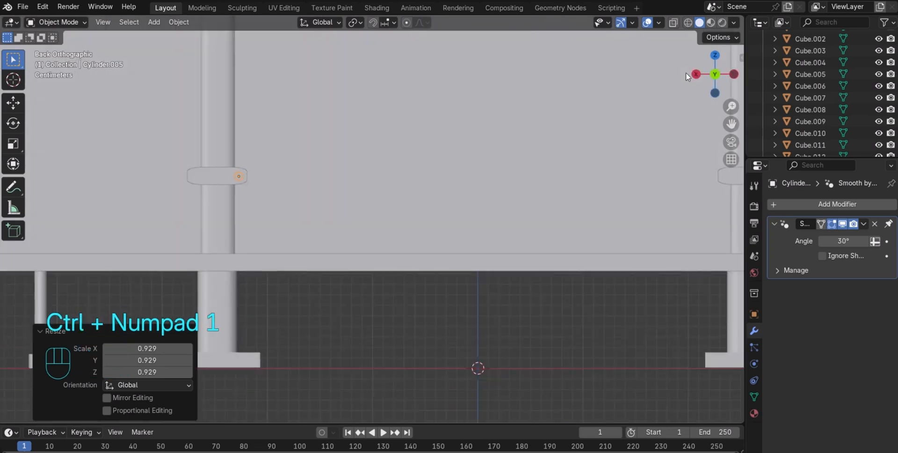
left_click_drag(704, 87, 546, 201)
left_click(541, 203)
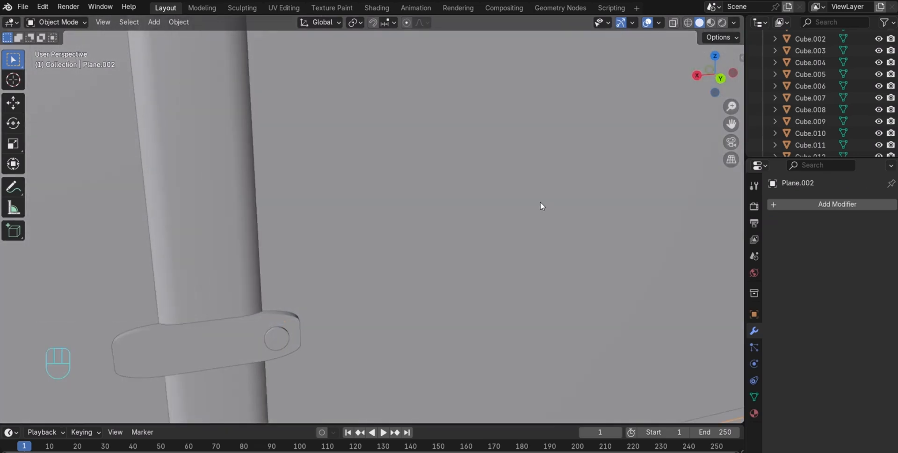
In back view, duplicate the bolt cylinder about 0.041055 m along X to the other end of the same lower bracket
scroll(540, 201, "down", 5)
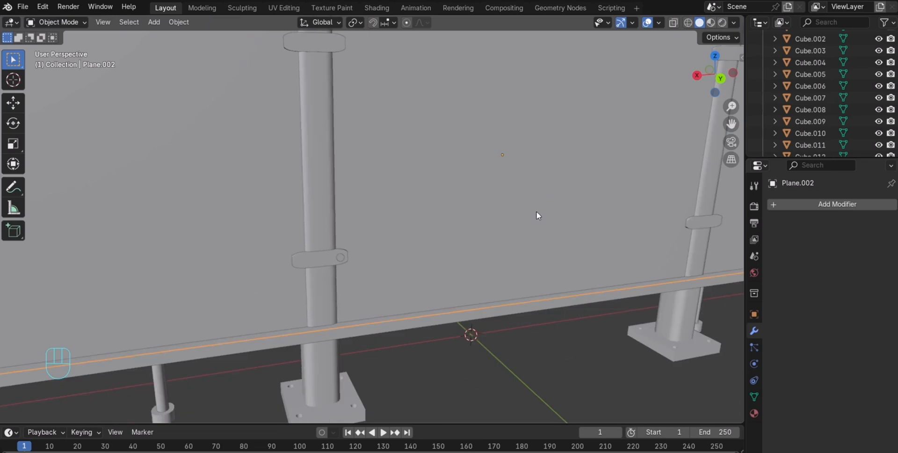
key("ctrl+KP_1")
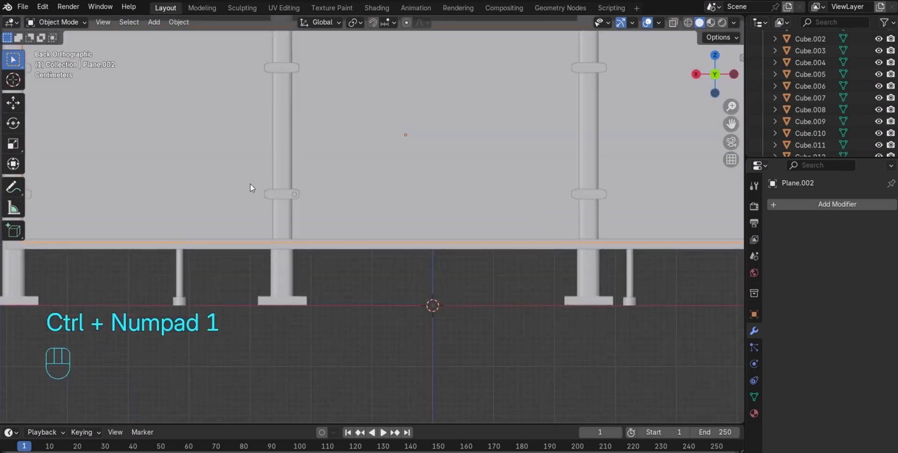
left_click(294, 194)
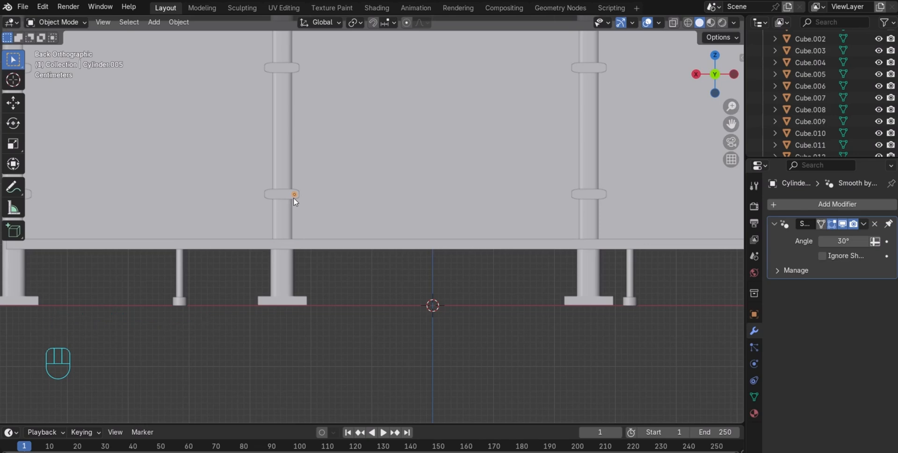
key("shift")
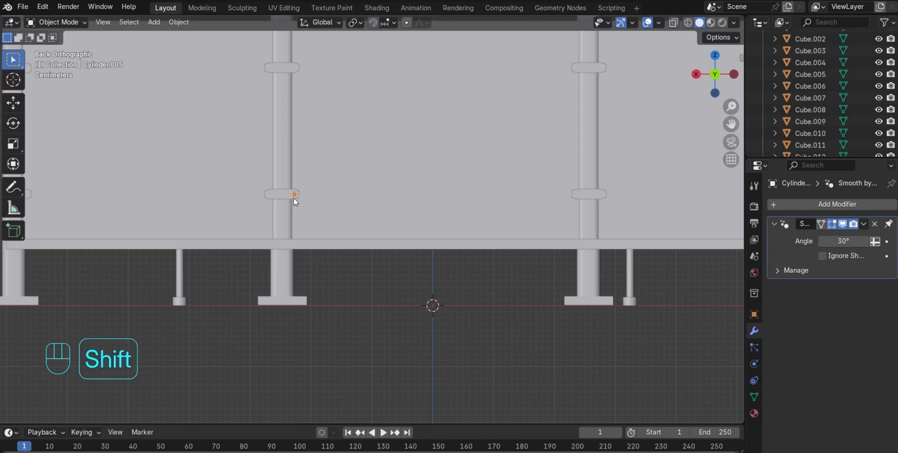
key("shift+d")
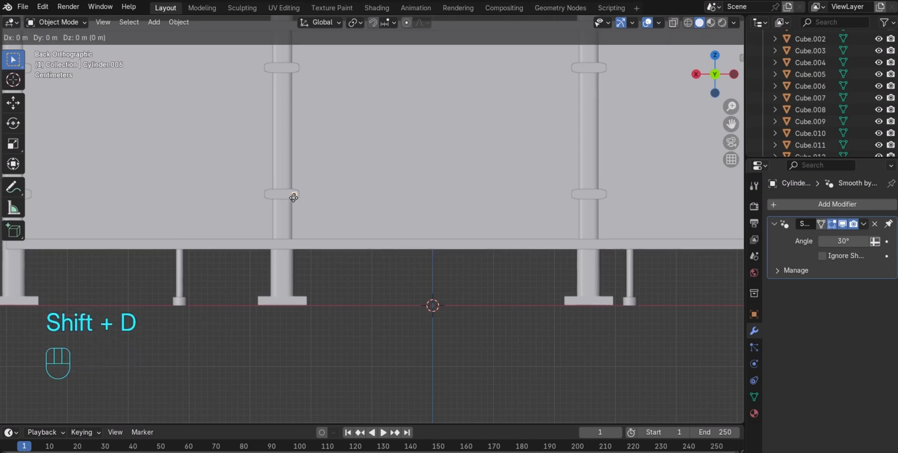
key("g")
key("x")
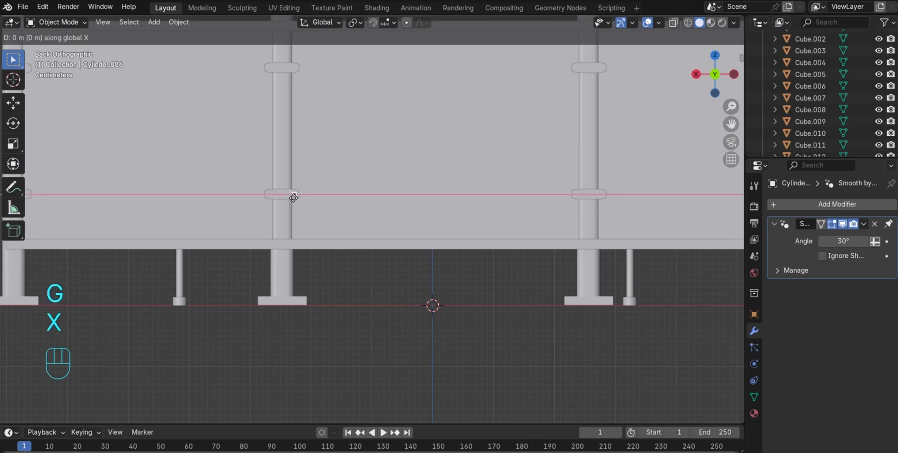
left_click(269, 204)
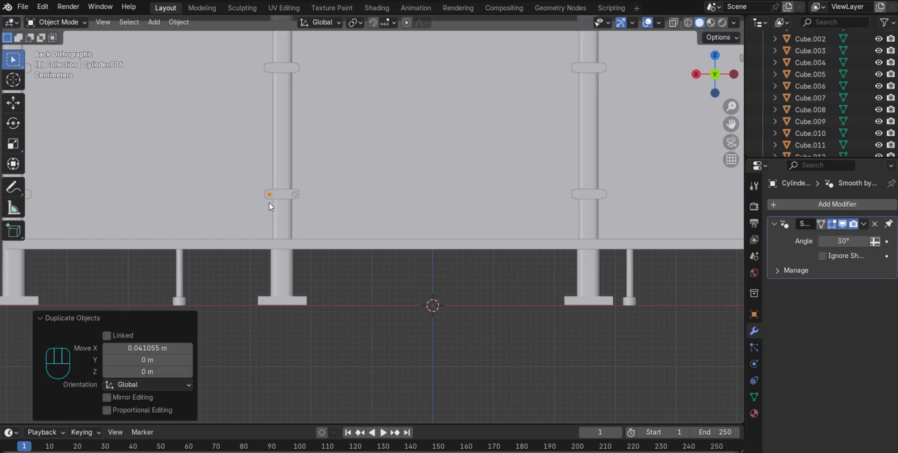
Duplicate both bolts of the lower bracket 0.2076 m up along Z onto the upper bracket of the same post
left_click(295, 194, "shift")
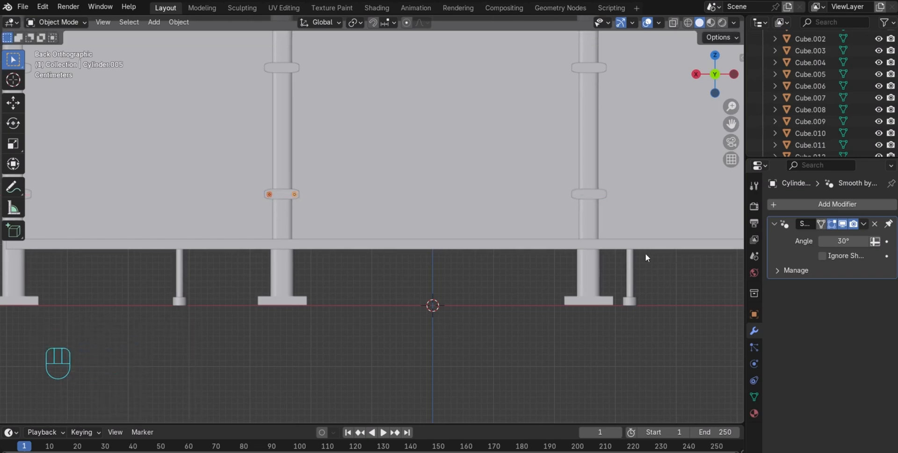
left_click_drag(731, 124, 774, 149)
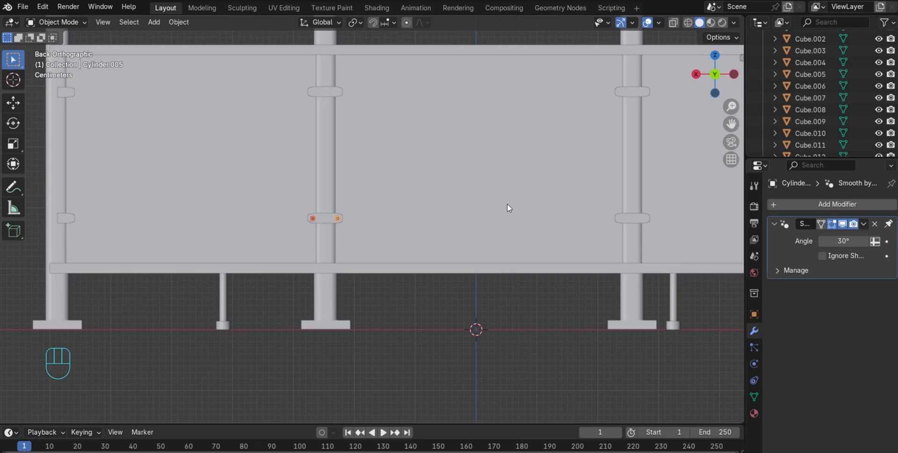
key("shift")
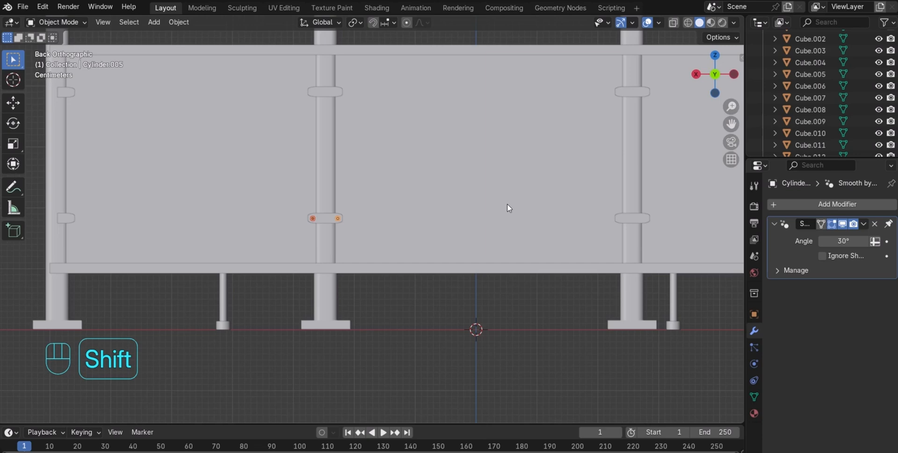
key("shift+d")
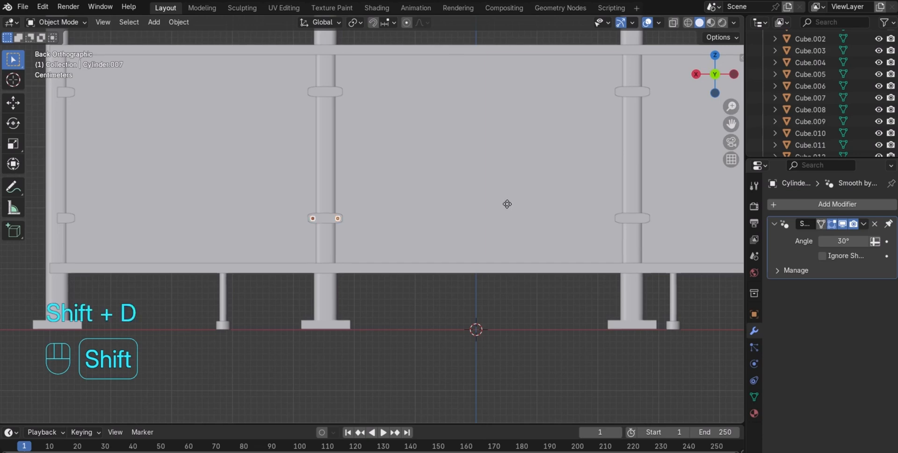
key("g")
key("z")
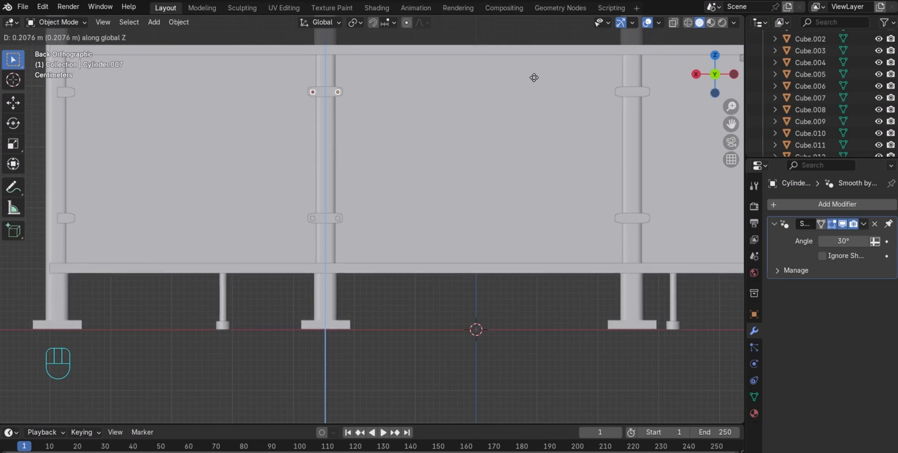
left_click(534, 78)
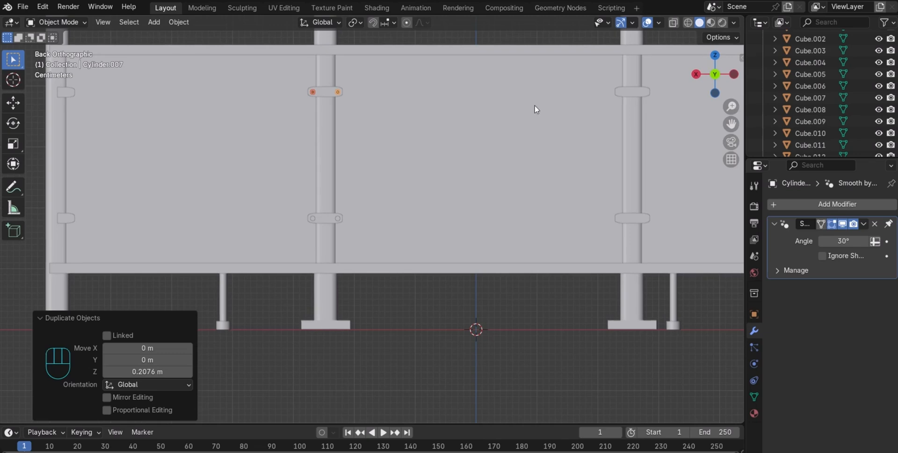
Duplicate the upper bolt pair -0.50428 m along X onto the upper bracket of the inner -X rear post
key("shift+d")
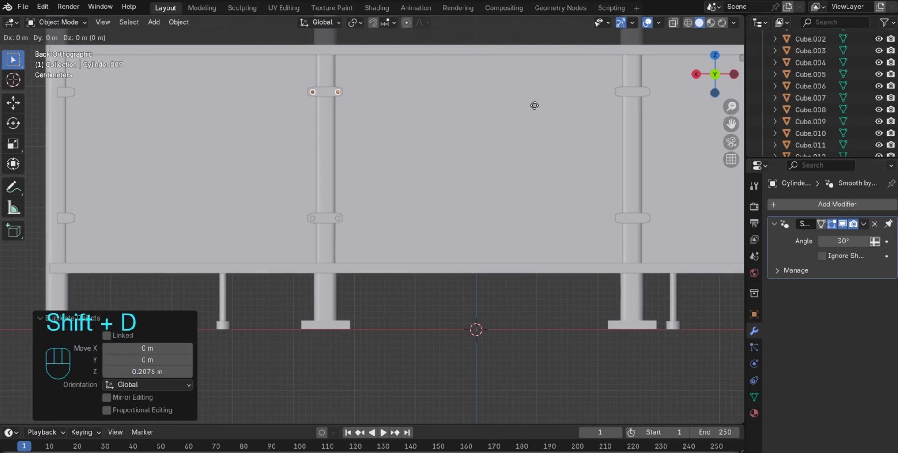
key("g")
key("x")
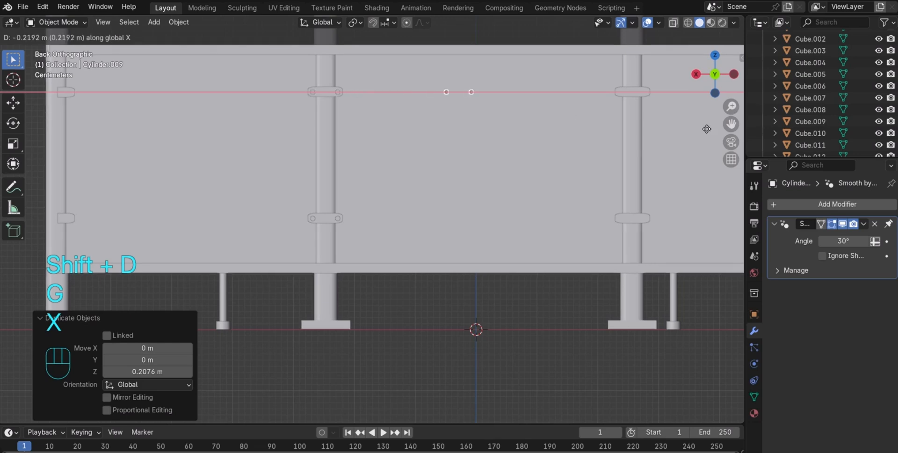
left_click(96, 126)
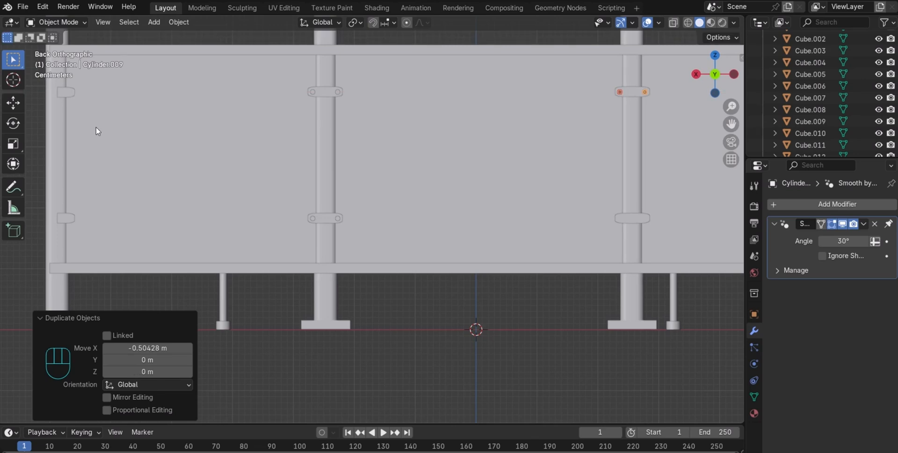
Duplicate that bolt pair -0.20682 m along Z onto the lower bracket of the inner -X rear post
left_click_drag(730, 123, 683, 172)
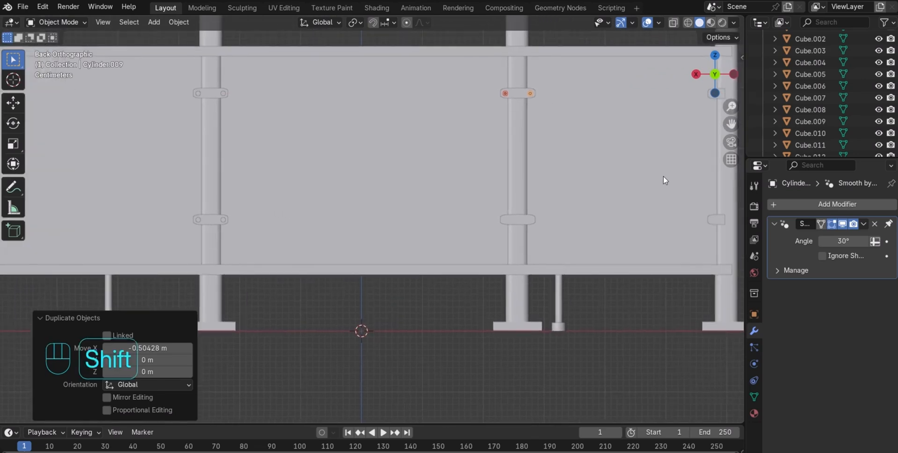
key("shift+d")
key("g")
key("z")
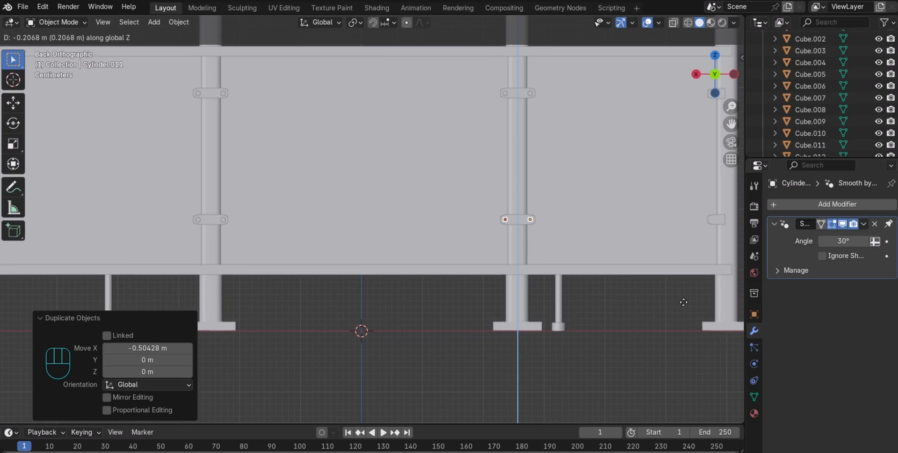
left_click(683, 301)
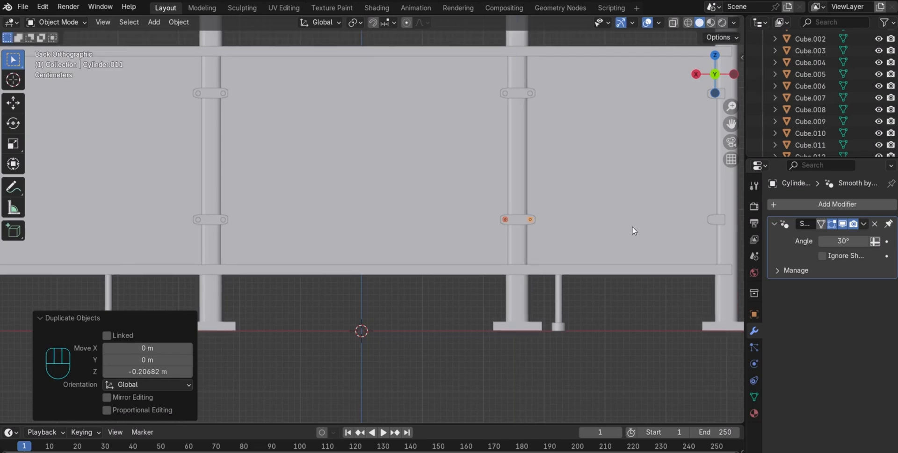
Duplicate the outer upper and lower bolts of the inner -X post -0.30303 m along X onto the -X corner post's brackets
scroll(632, 226, "down", 1)
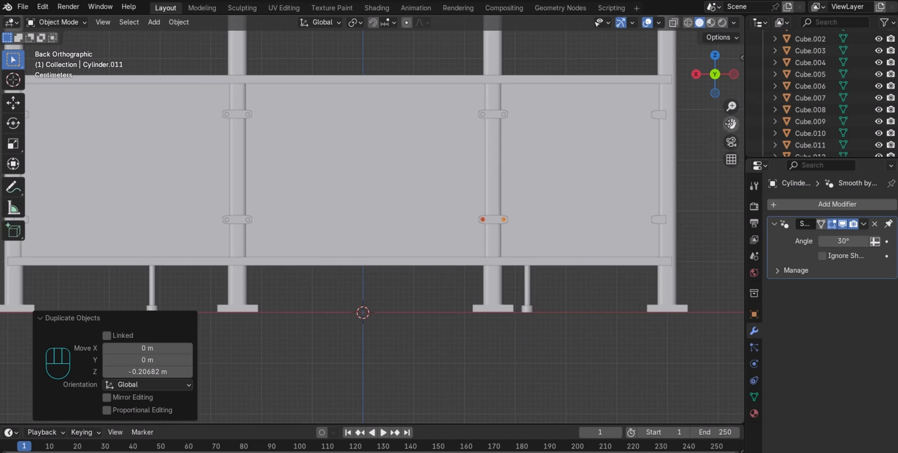
left_click_drag(730, 124, 691, 124)
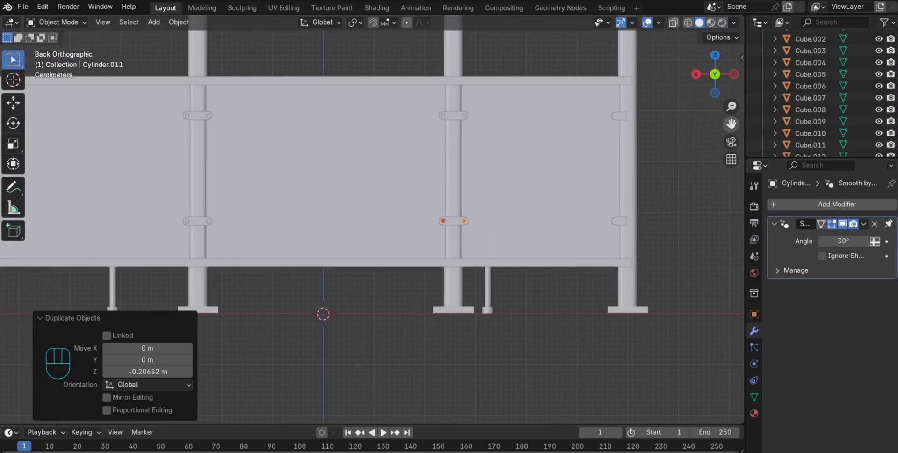
left_click(463, 116)
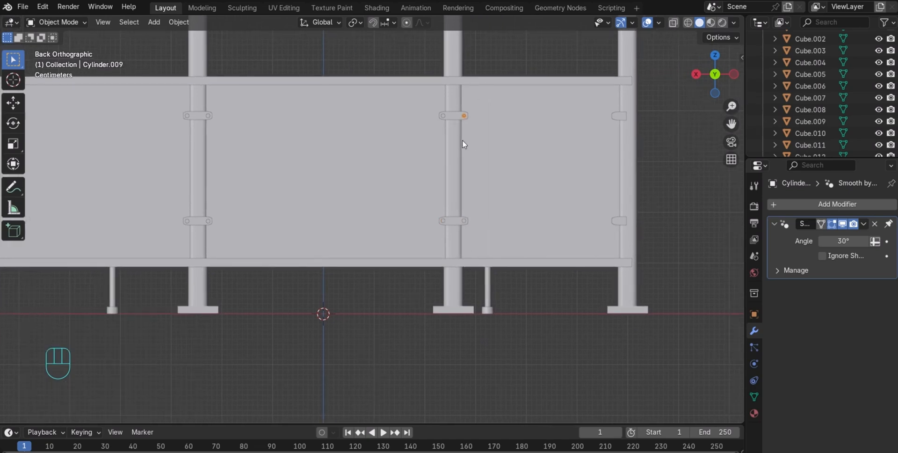
left_click(464, 221, "shift")
key("shift+d")
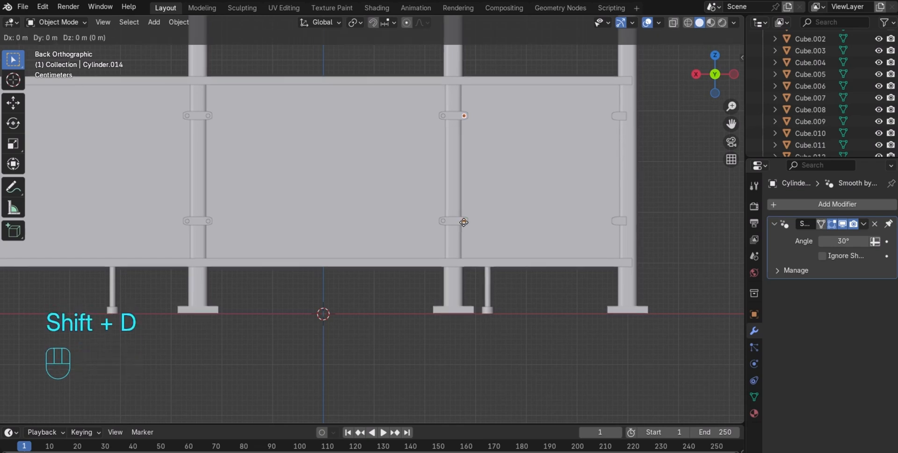
key("g")
key("x")
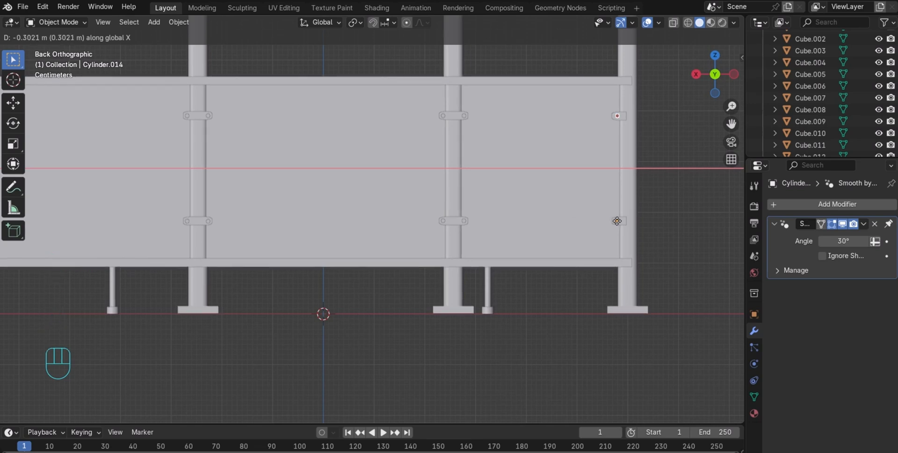
left_click(617, 221)
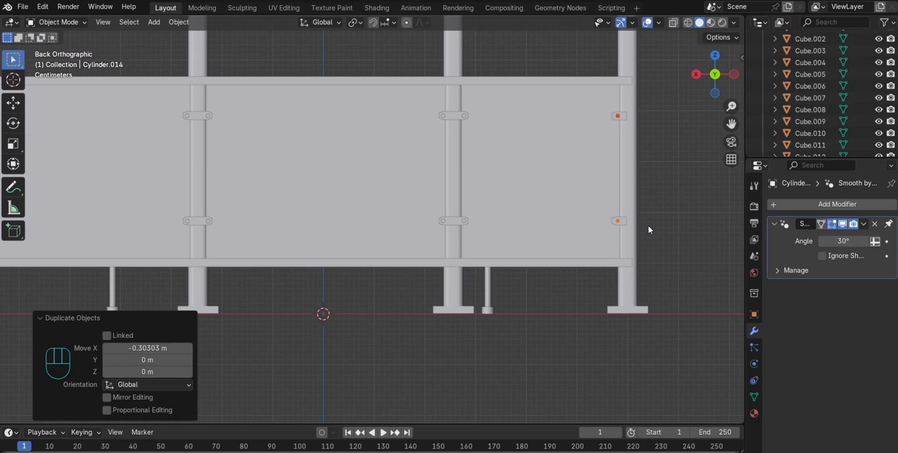
Nudge the two corner-post bolts about 0.003718 m along X toward the inner end of their brackets
key("g")
key("x")
key("Left")
key("Left")
key("Left")
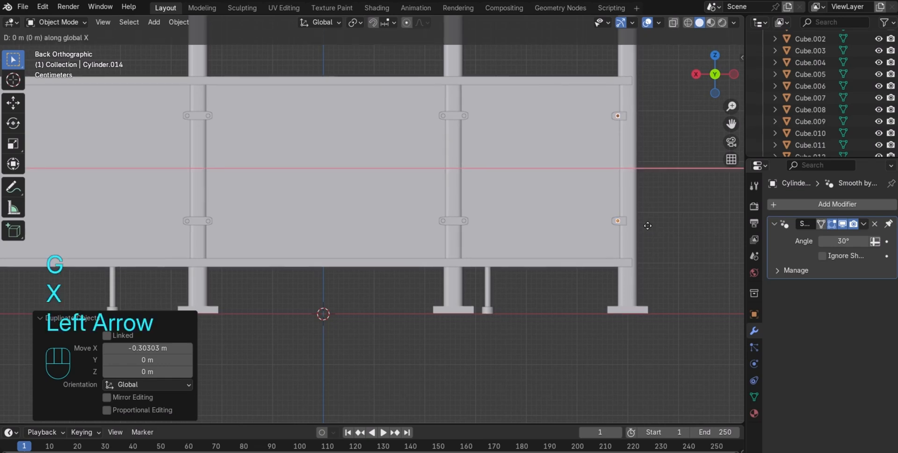
key("Left")
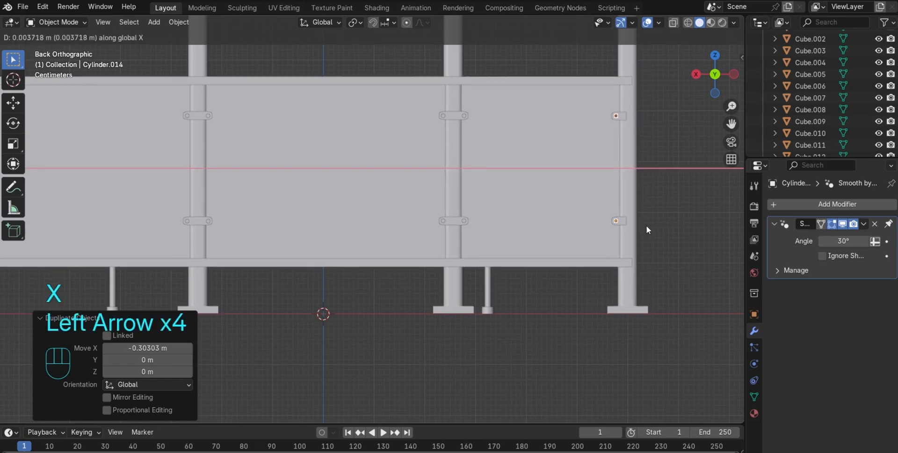
key("Return")
Duplicate the outer upper and lower bolts of the inner +X post 0.3997 m along X onto the +X corner post's brackets
left_click_drag(731, 120, 206, 120)
left_click(408, 116)
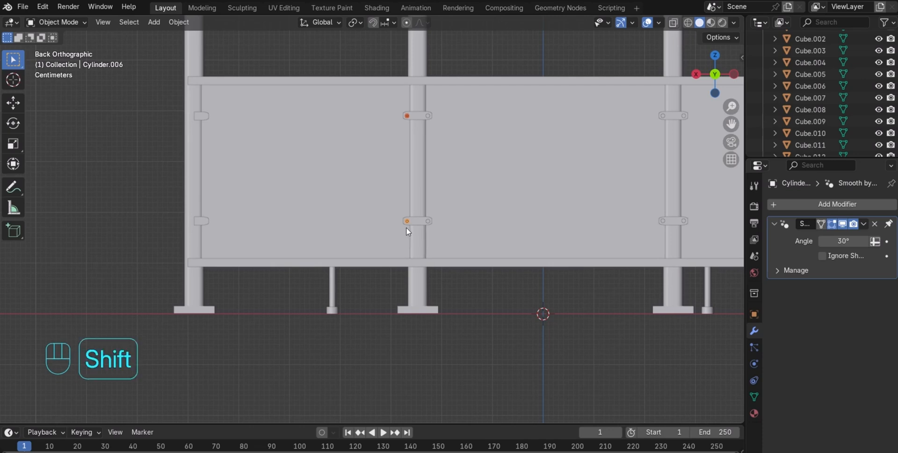
key("shift+d")
key("g")
key("x")
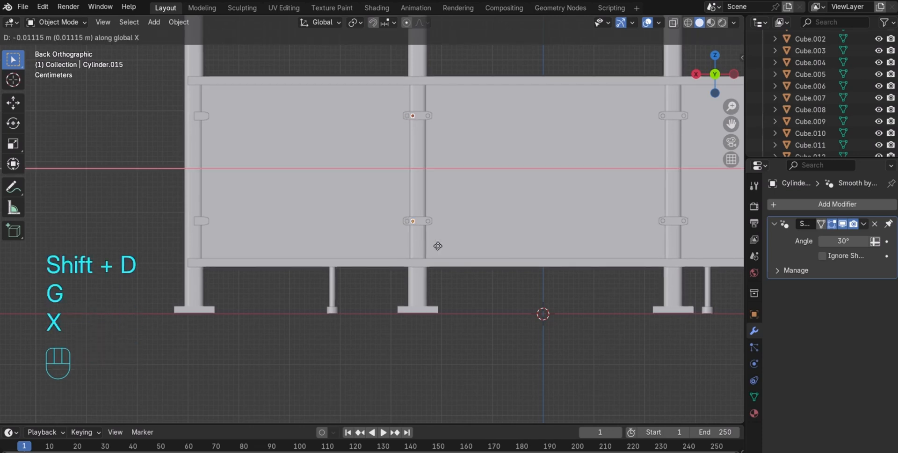
left_click(203, 215)
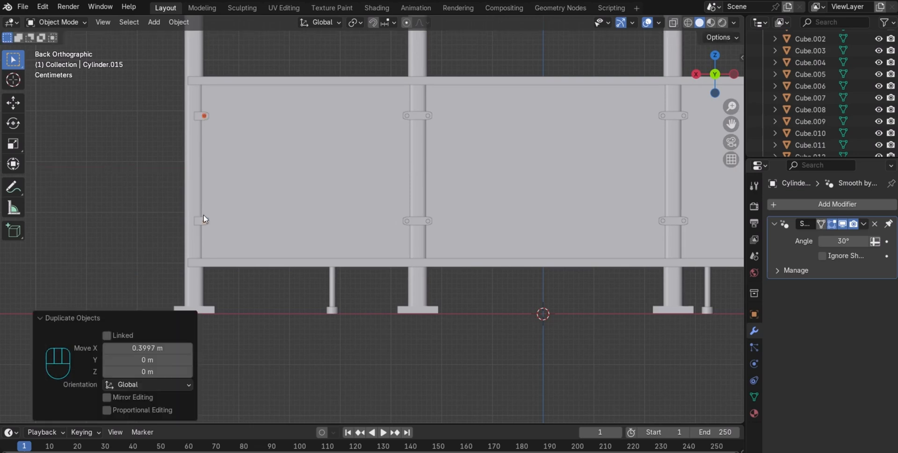
Examine the rear panel's brackets and bolts from the back and from the bench side of the shelter
left_click(269, 218)
left_click_drag(706, 82, 685, 83)
scroll(629, 155, "down", 1)
scroll(626, 159, "down", 2)
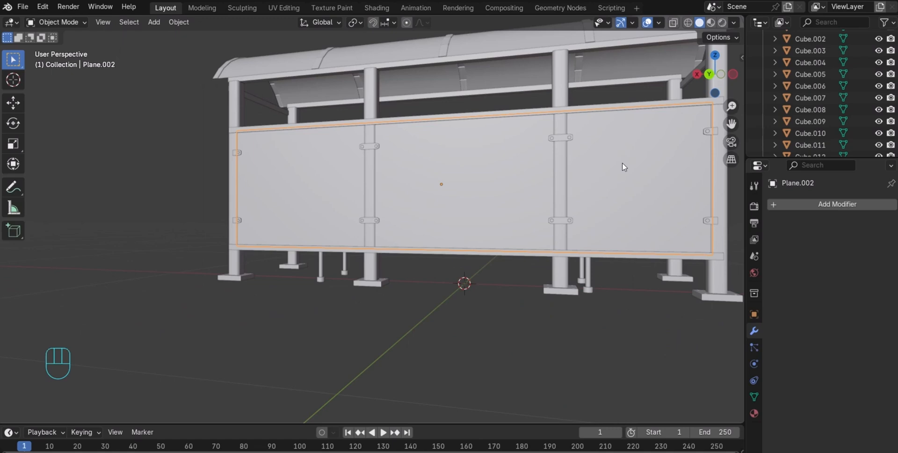
scroll(622, 162, "down", 1)
left_click_drag(716, 95, 584, 166)
scroll(557, 182, "up", 5)
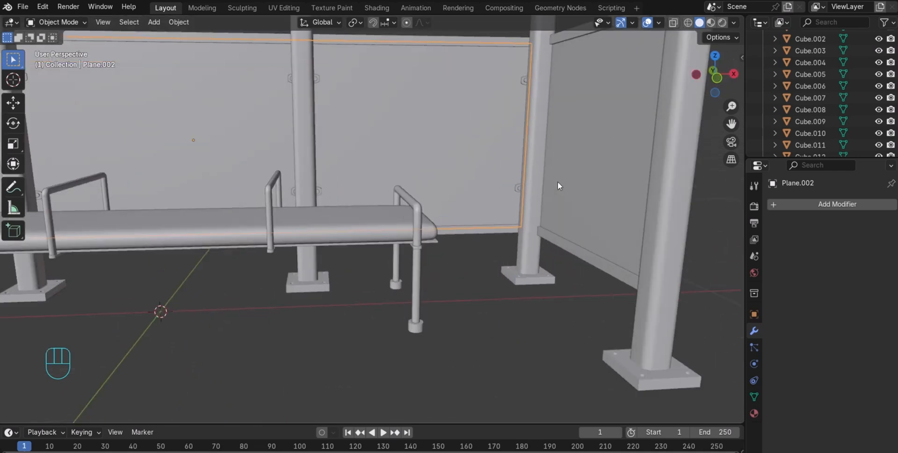
scroll(557, 181, "down", 5)
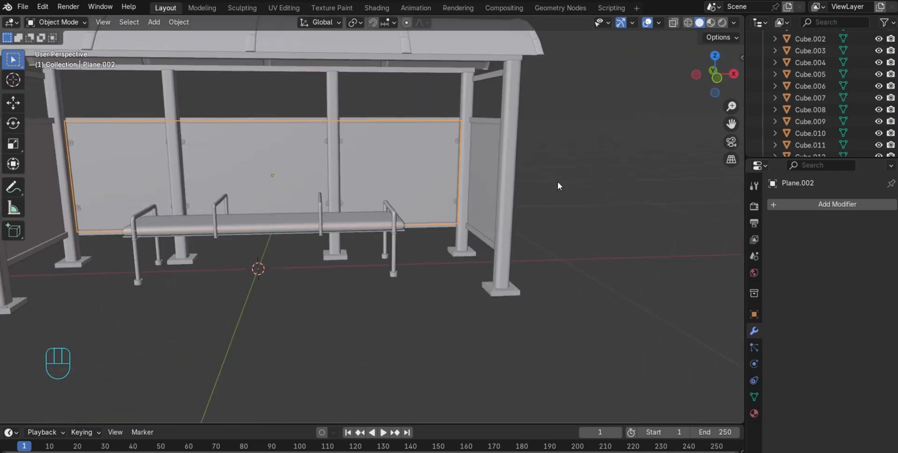
scroll(557, 182, "up", 5)
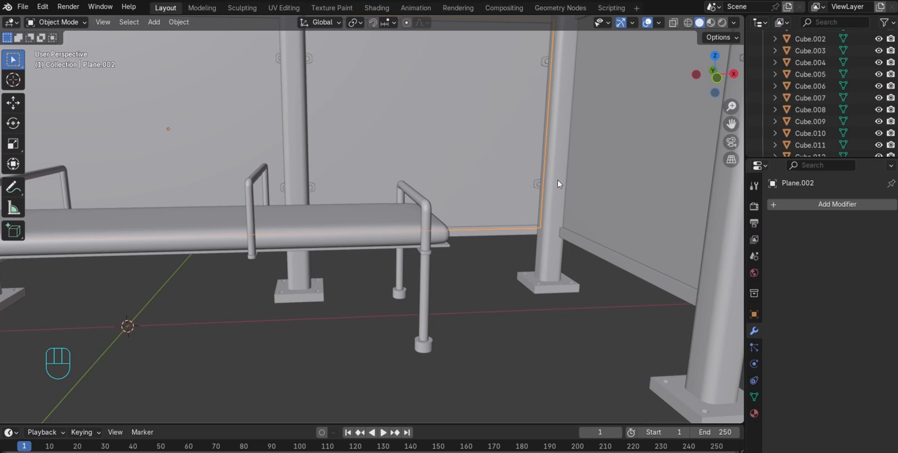
scroll(557, 180, "down", 3)
left_click_drag(705, 77, 862, 85)
scroll(664, 135, "down", 5)
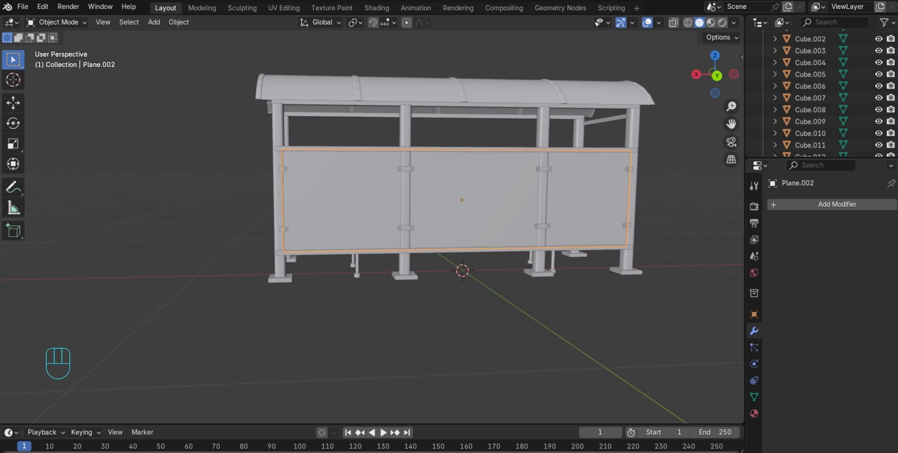
Deselect the rear panel and examine the whole shelter from the bench side, the ends and under the roof
left_click_drag(717, 86, 750, 97)
scroll(356, 239, "up", 5)
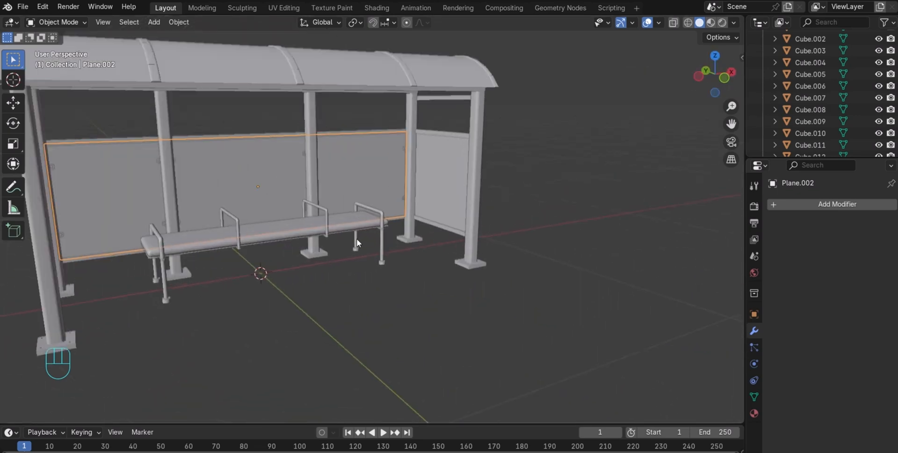
scroll(355, 234, "down", 6)
scroll(355, 233, "up", 2)
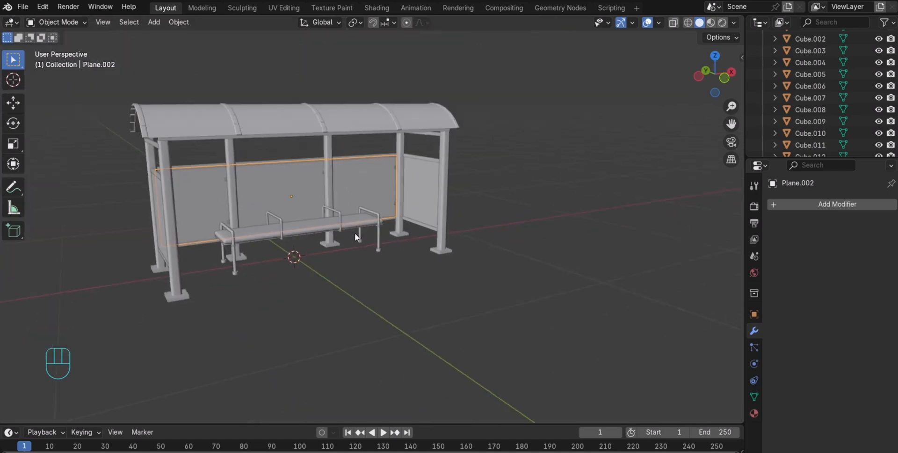
left_click(552, 204)
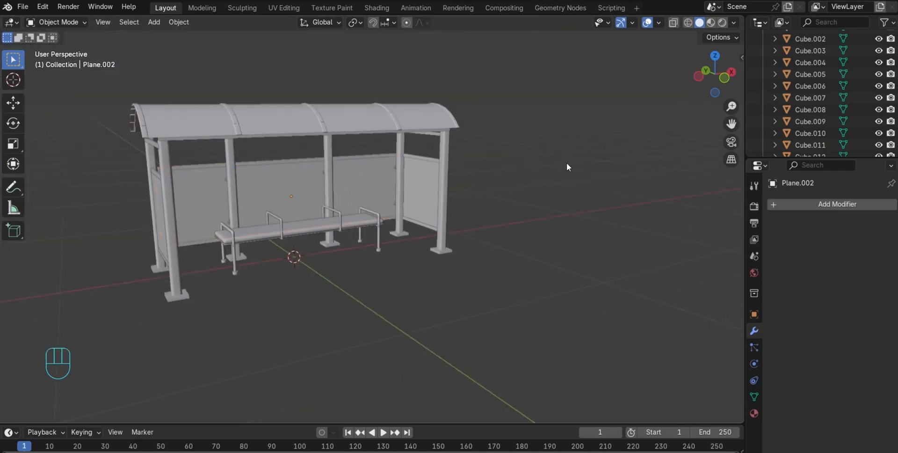
mouse_move(705, 87)
left_mouse_down()
mouse_move(760, 78)
mouse_move(716, 88)
mouse_move(706, 74)
left_mouse_up()
scroll(552, 119, "up", 4)
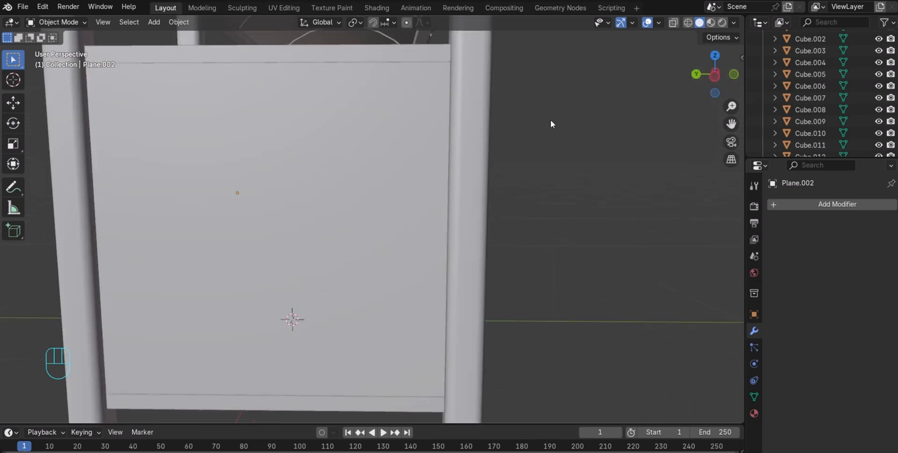
left_click_drag(730, 123, 731, 329)
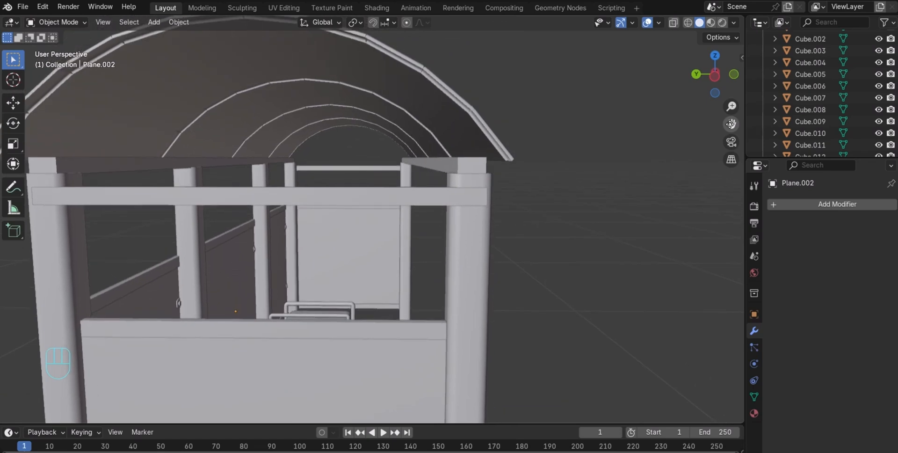
mouse_move(719, 96)
left_mouse_down()
mouse_move(765, 81)
mouse_move(713, 81)
left_mouse_up()
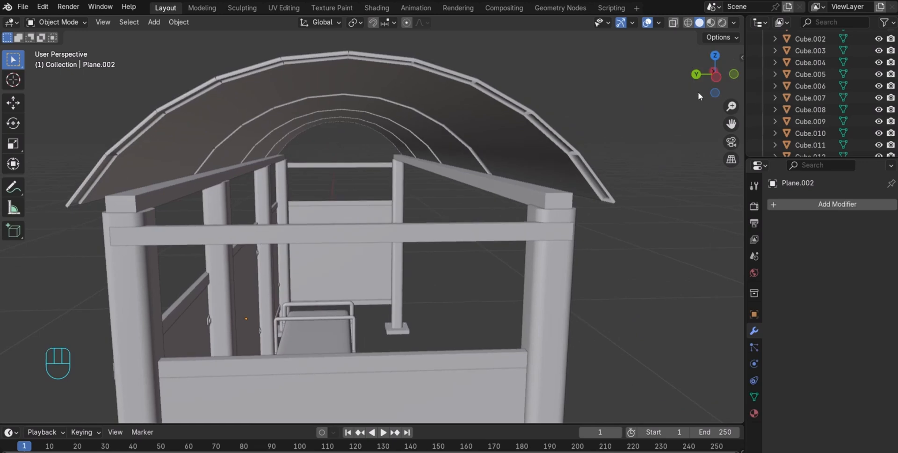
left_click_drag(702, 86, 743, 83)
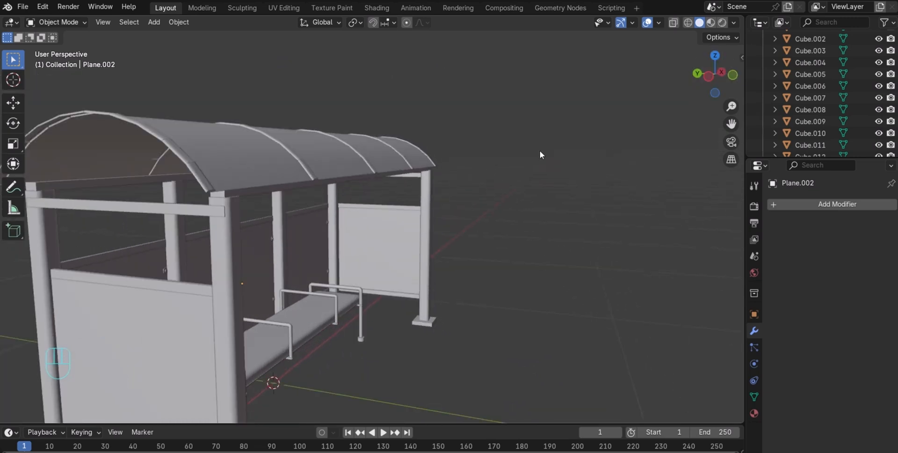
left_click_drag(715, 82, 714, 77)
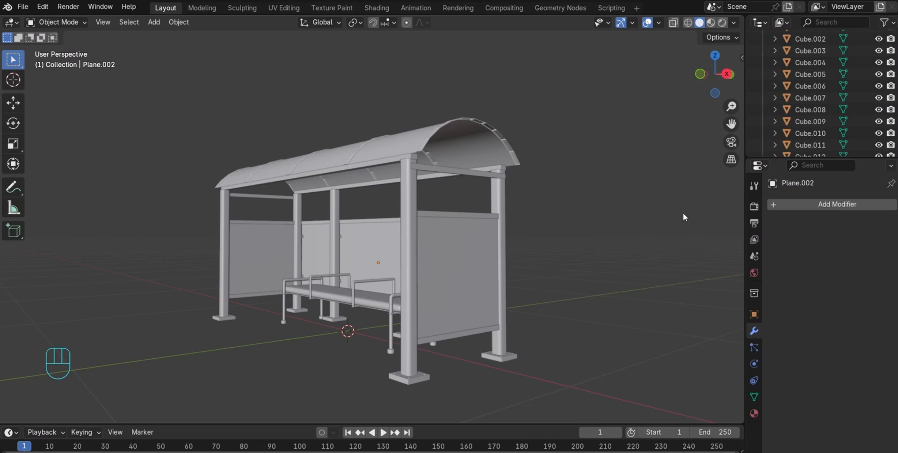
Split the 3D viewport vertically into two views and switch one of them to Rendered shading
right_click(744, 212)
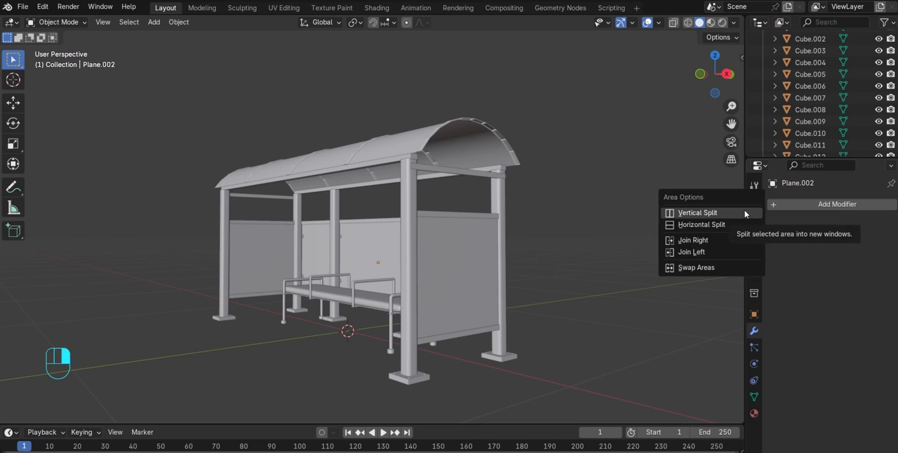
left_click(745, 212)
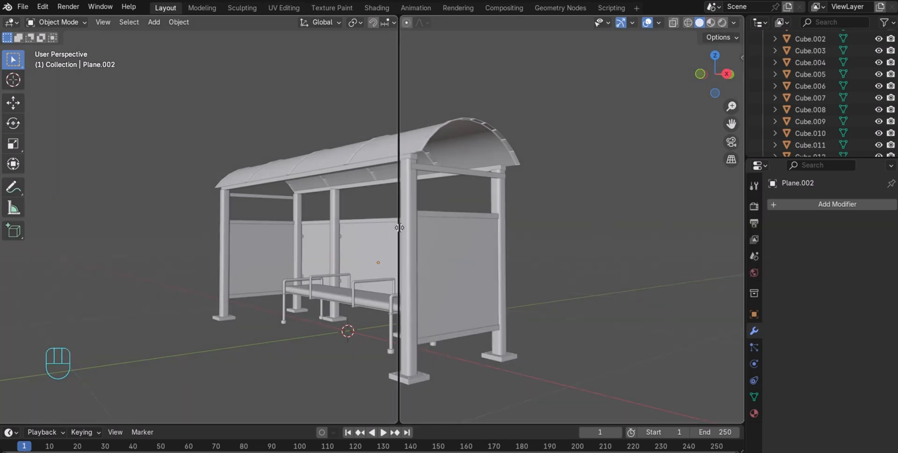
left_click(399, 228)
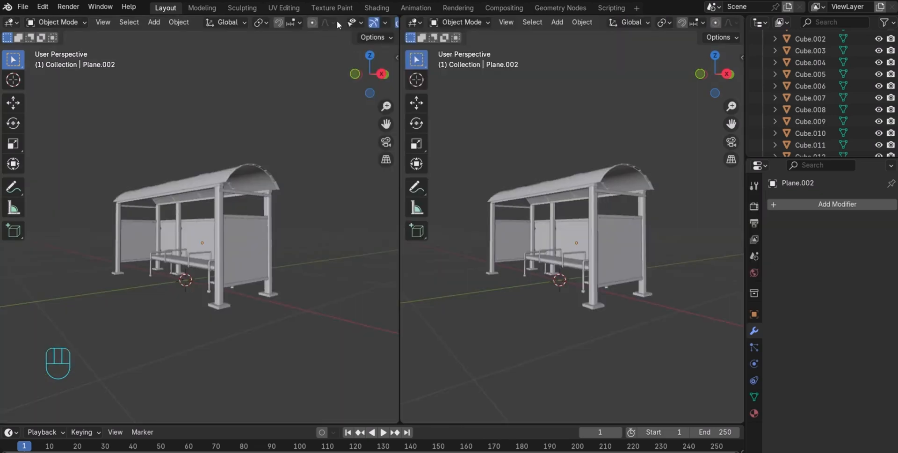
scroll(304, 23, "down", 4)
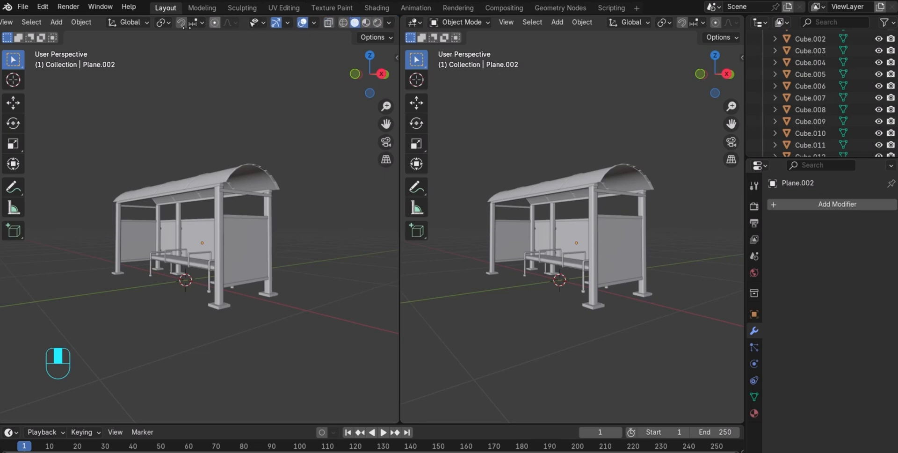
left_click(377, 23)
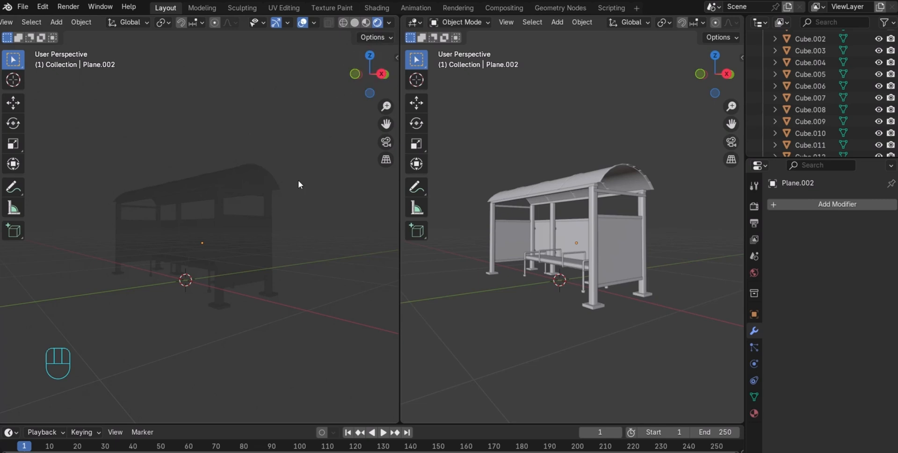
Add an area light at the origin and raise it about 0.99 m along Z above the shelter roof
key("shift+a")
mouse_move(299, 181)
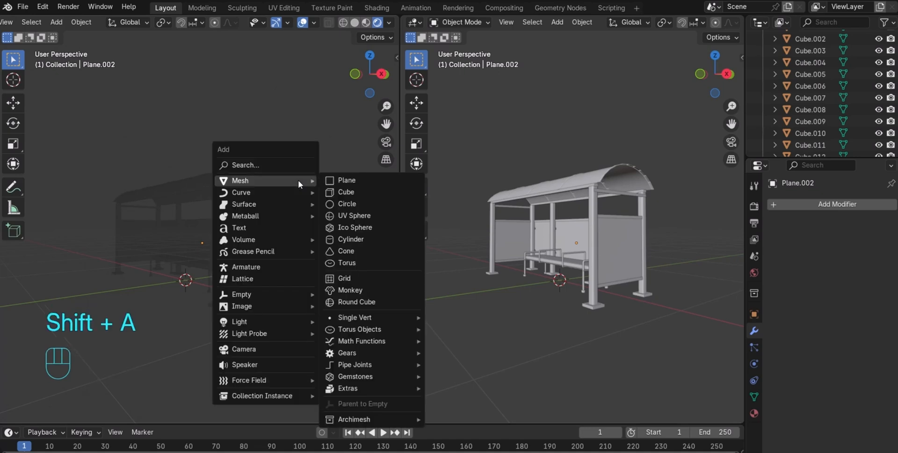
mouse_move(273, 323)
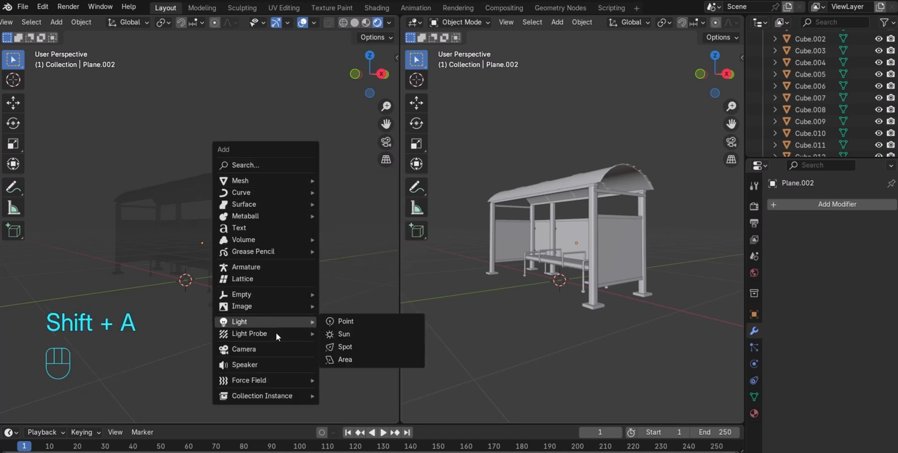
left_click(349, 359)
key("g")
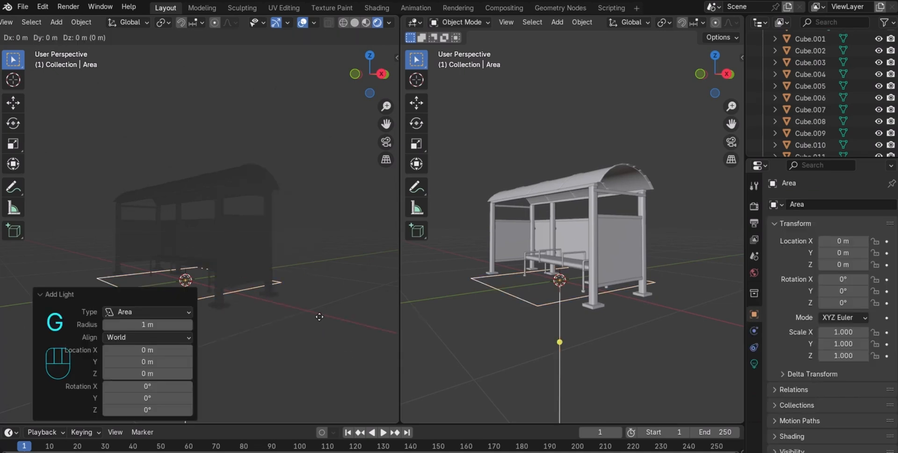
key("z")
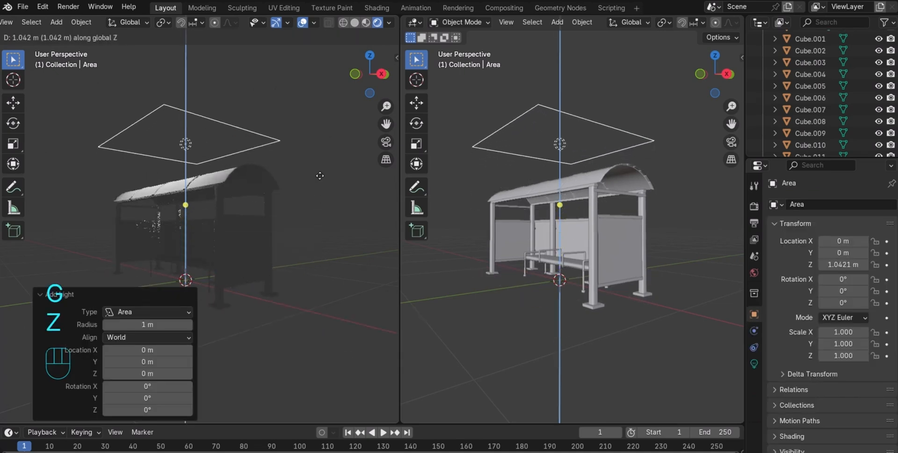
left_click(321, 186)
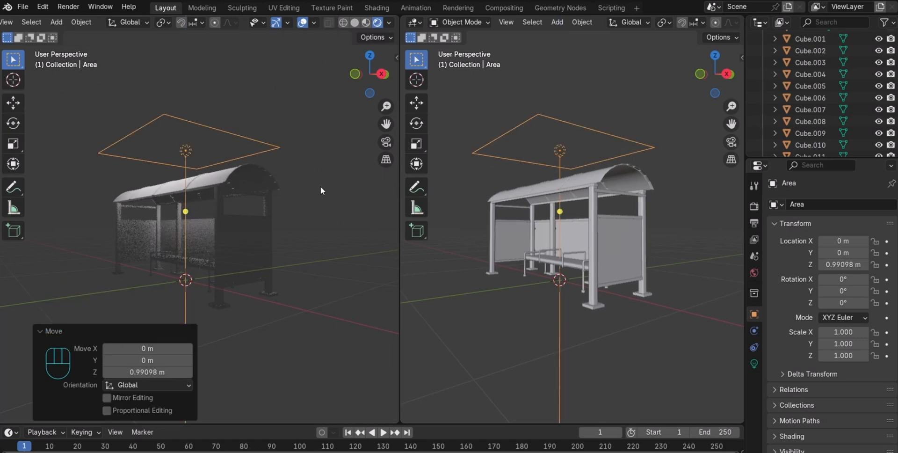
Set the area light's power to 100 W
key("KP_3")
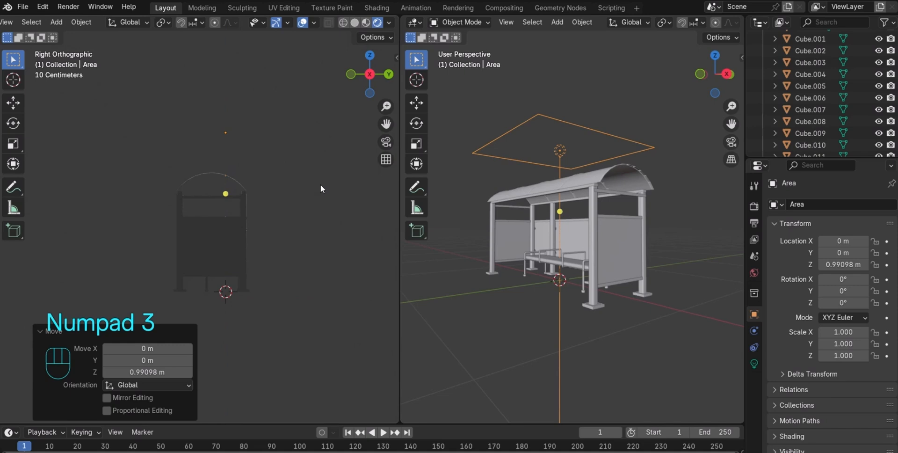
left_click(754, 364)
left_click(849, 284)
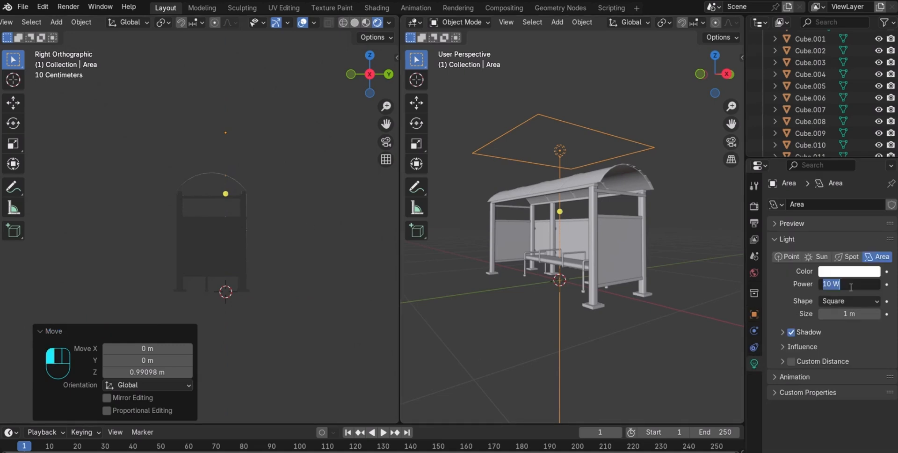
type("100")
key("Return")
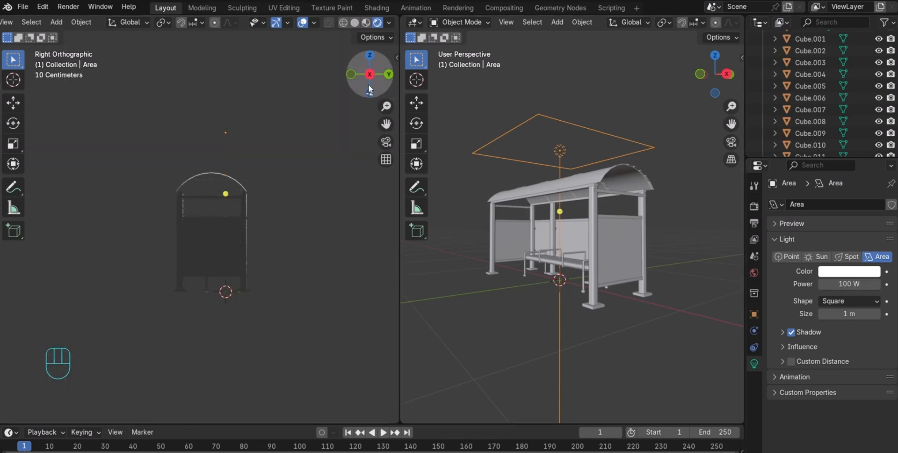
Scale the area light by about 1.689 along X so it extends beyond the roof's length
left_click_drag(370, 74, 355, 114)
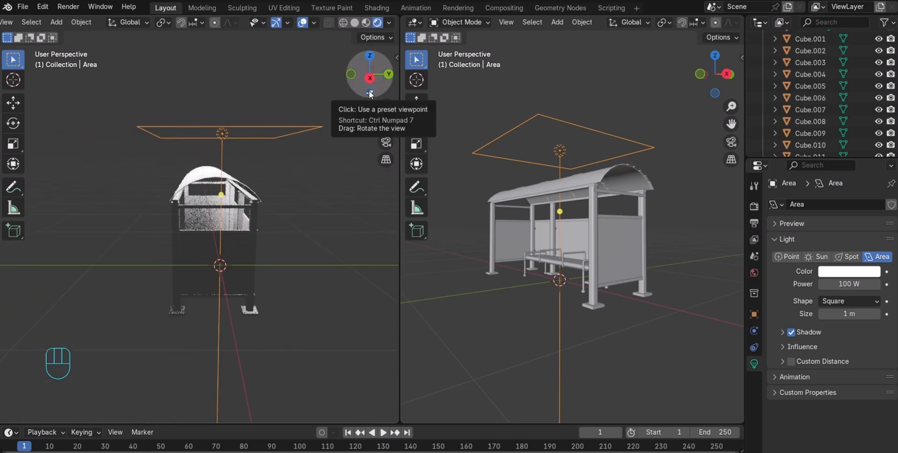
key("KP_7")
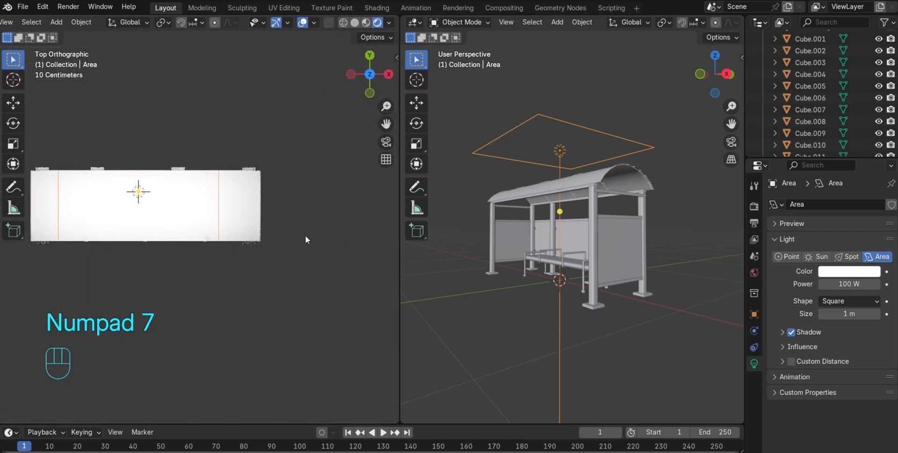
key("s")
key("x")
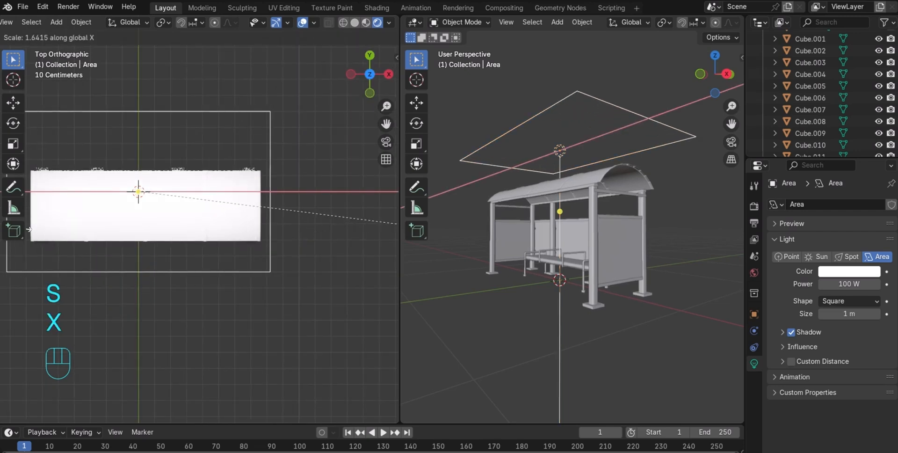
left_click(24, 228)
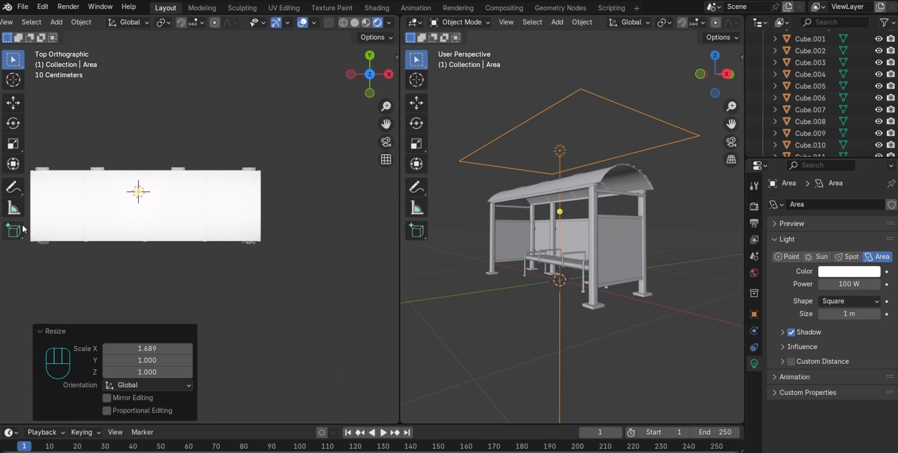
Move the area light about -0.076 m along Y to centre it over the shelter roof
key("KP_3")
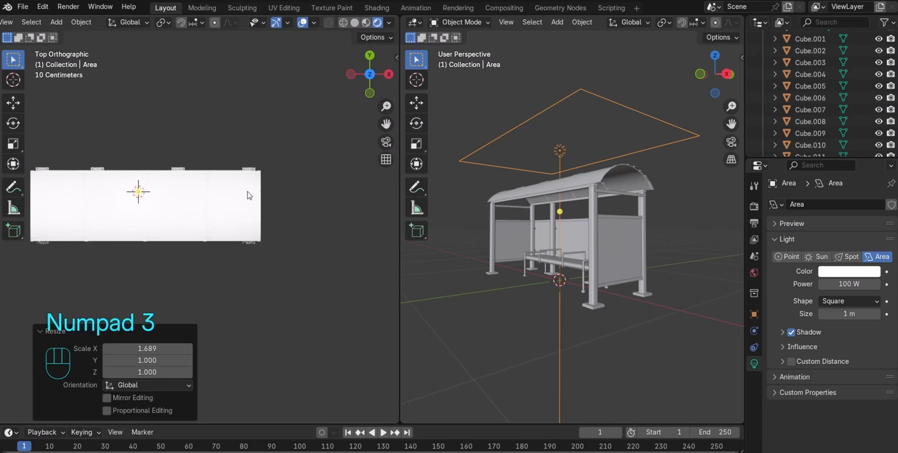
left_click_drag(368, 77, 332, 77)
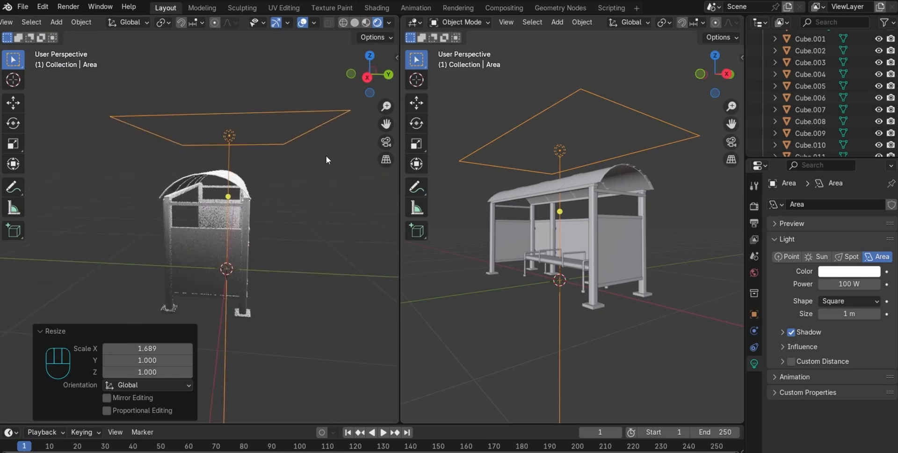
scroll(327, 158, "down", 3)
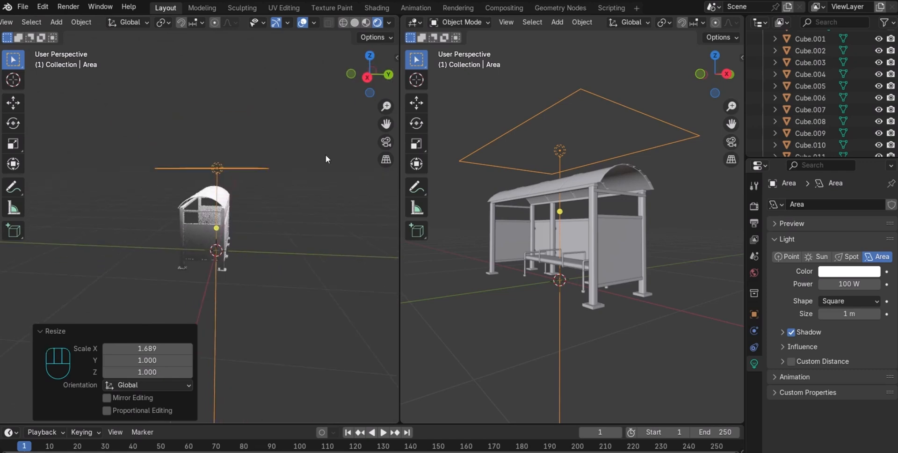
key("KP_3")
key("g")
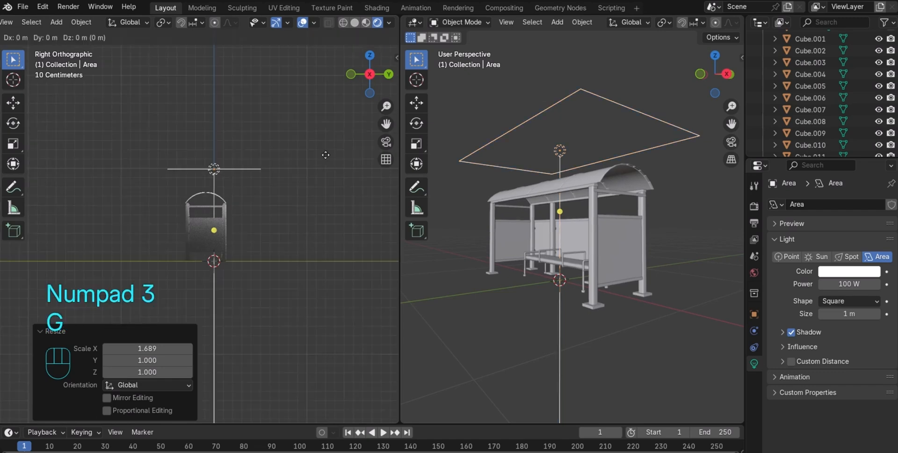
key("y")
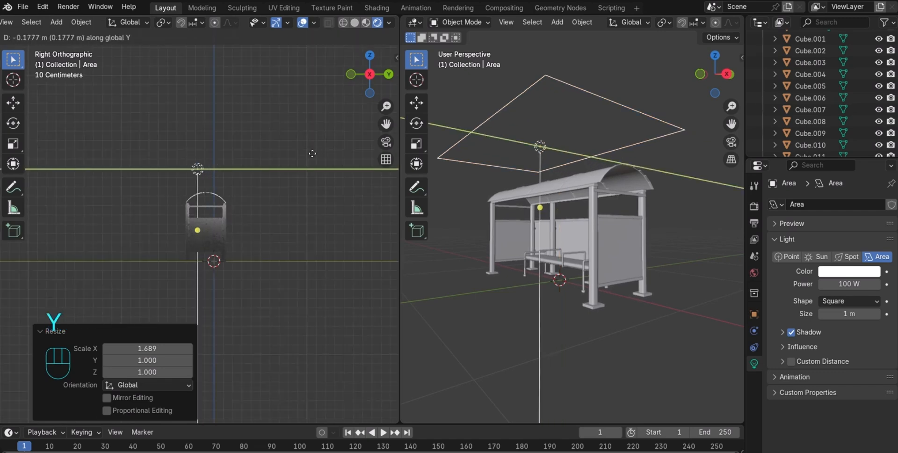
left_click(319, 159)
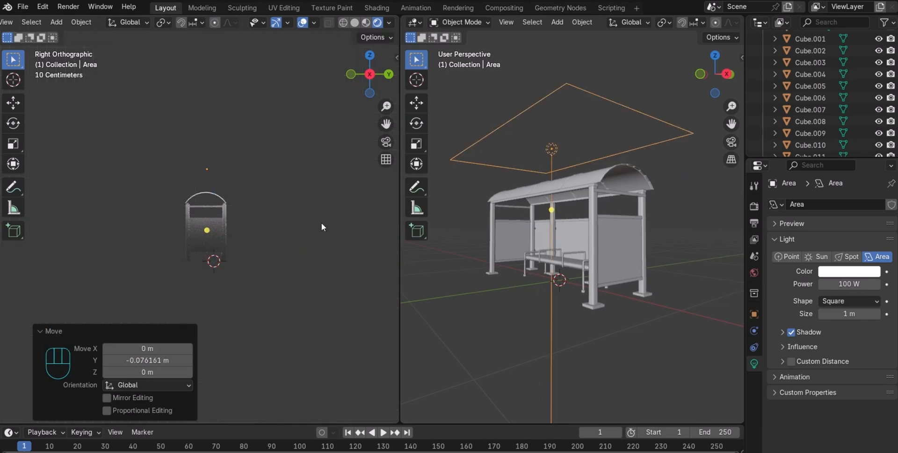
Duplicate the area light in place and try to rotate the copy 90° about X and move it along Y
key("shift+d")
type("rx")
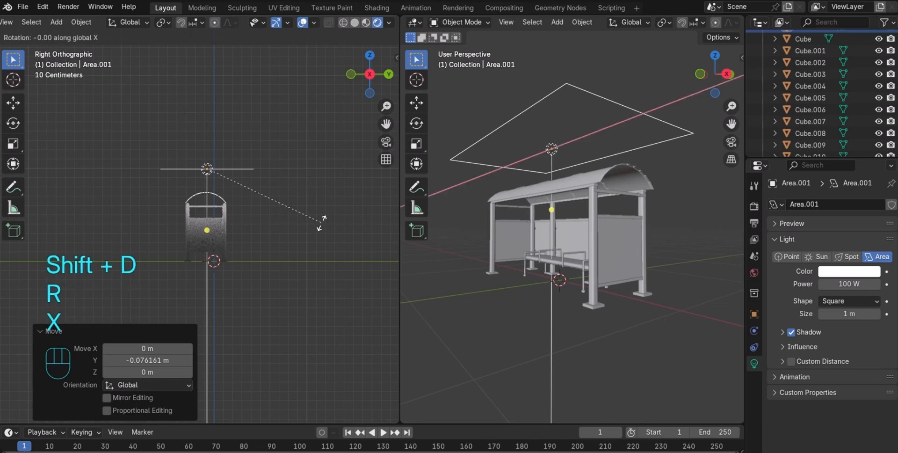
type("90")
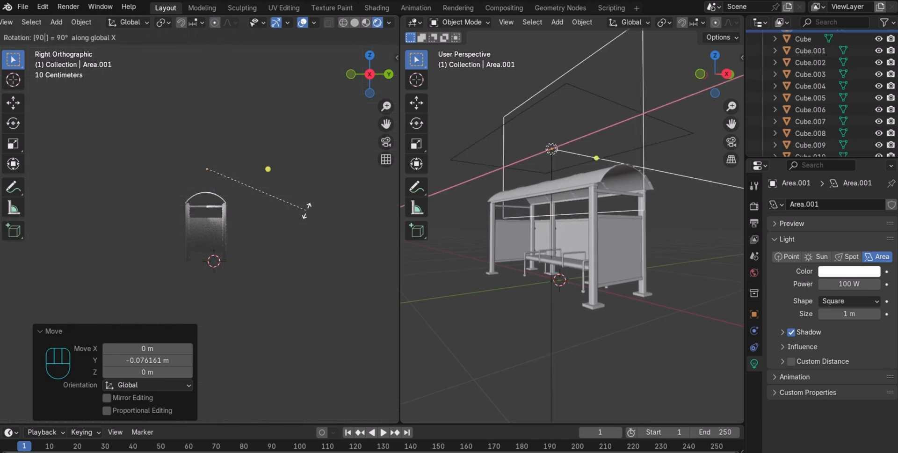
type("gy")
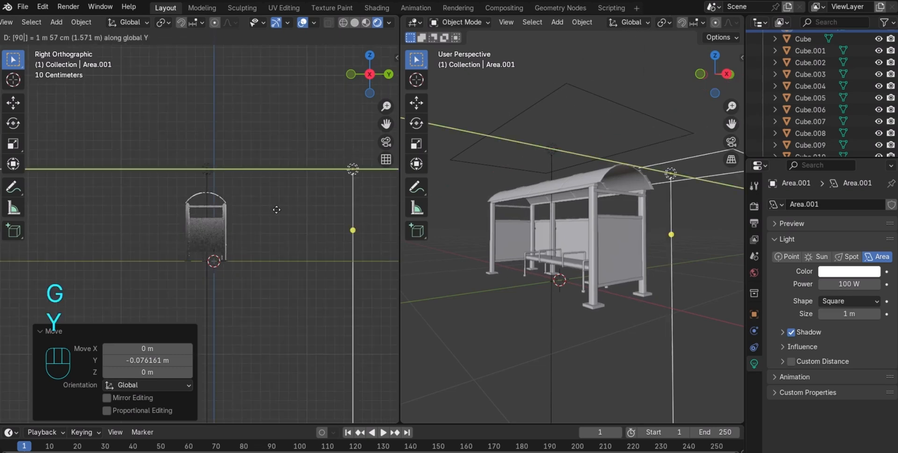
right_click(314, 177)
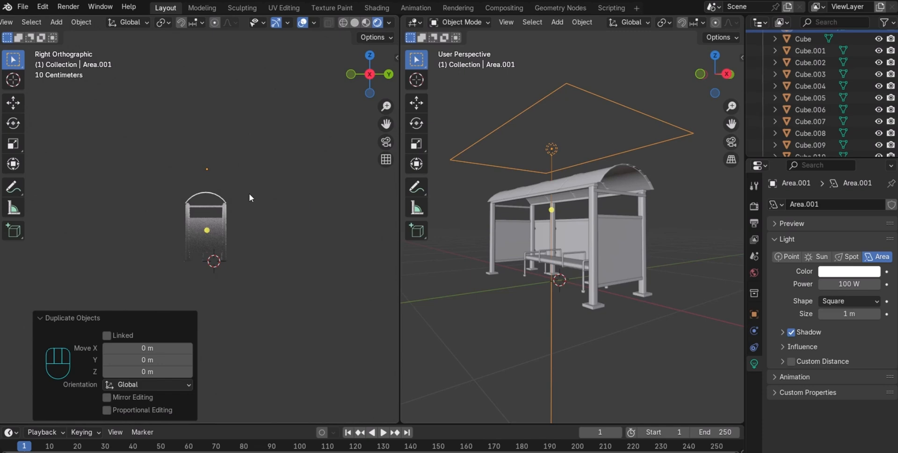
Show the overlays in the side-view viewport and switch it to Solid shading
left_click(209, 172)
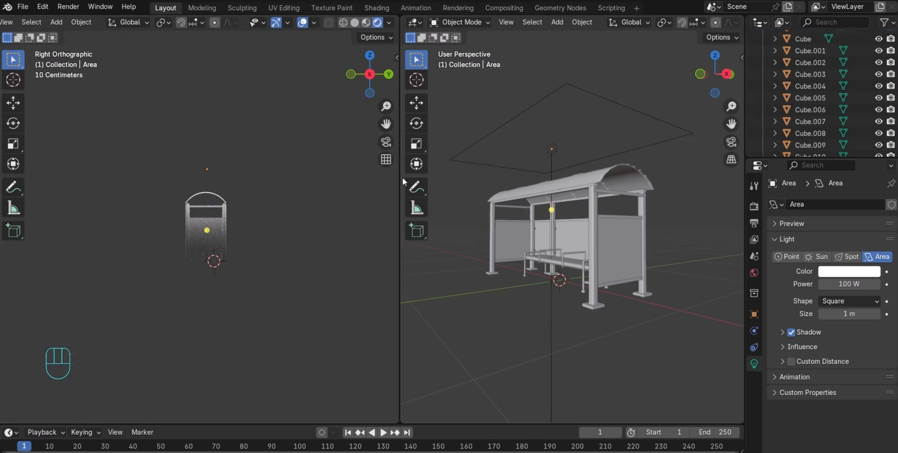
left_click(508, 115)
left_click(219, 169)
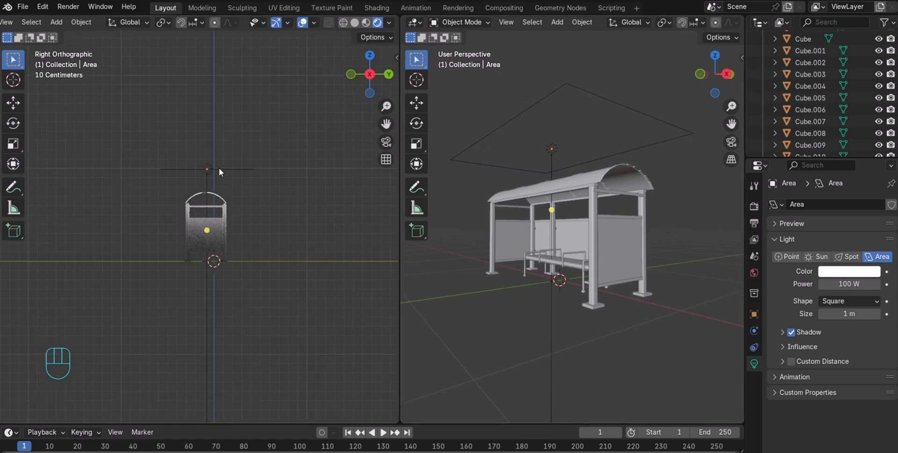
left_click(354, 23)
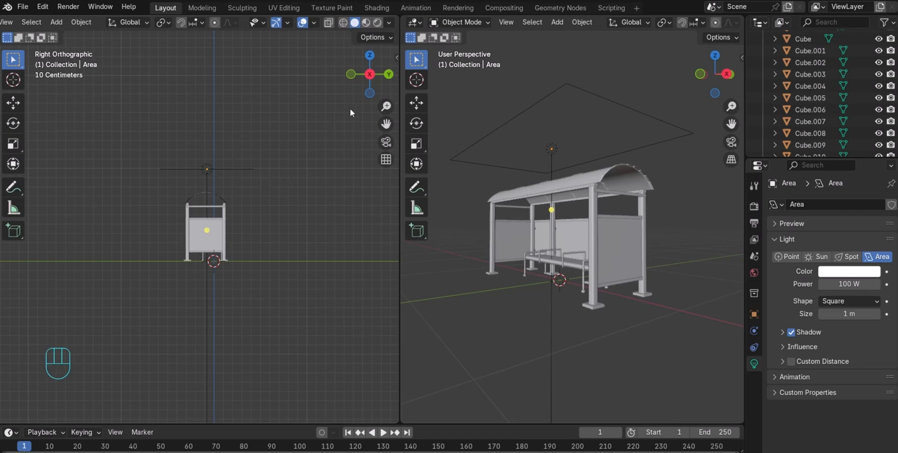
Duplicate the overhead area light in place and rotate the copy -90° about the global X axis
left_click_drag(367, 70, 347, 69)
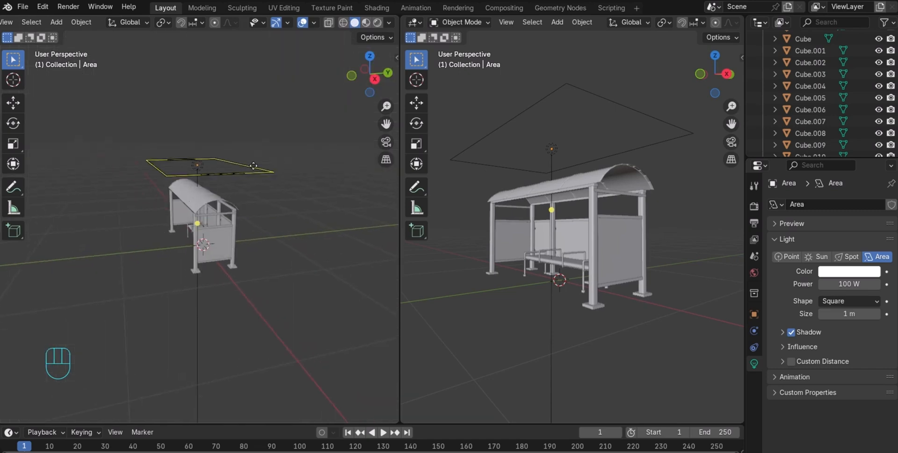
left_click(197, 317)
left_click(199, 317)
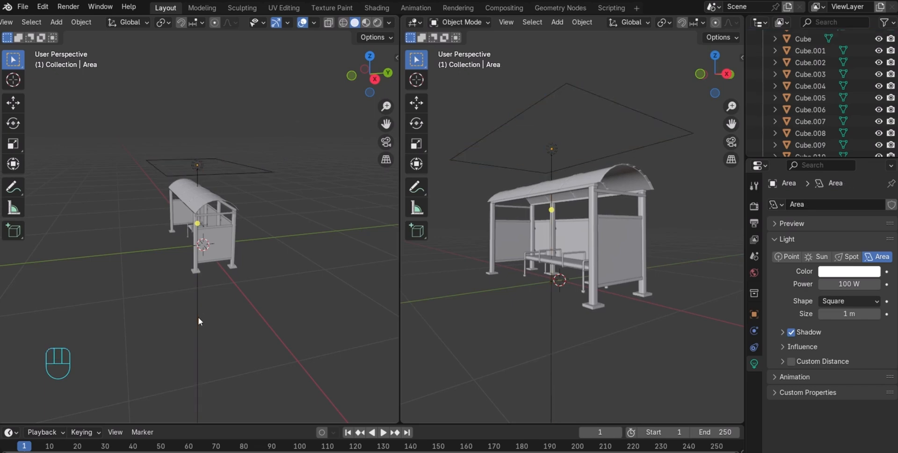
left_click(198, 317)
key("KP_3")
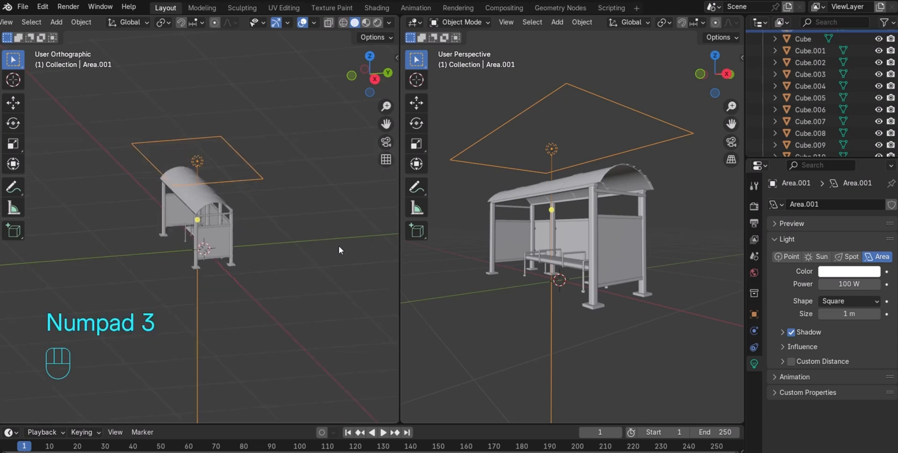
key("shift+d")
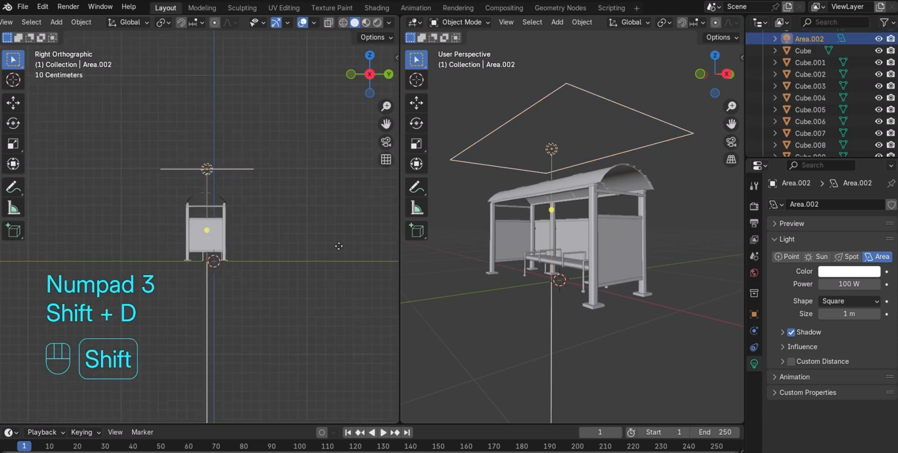
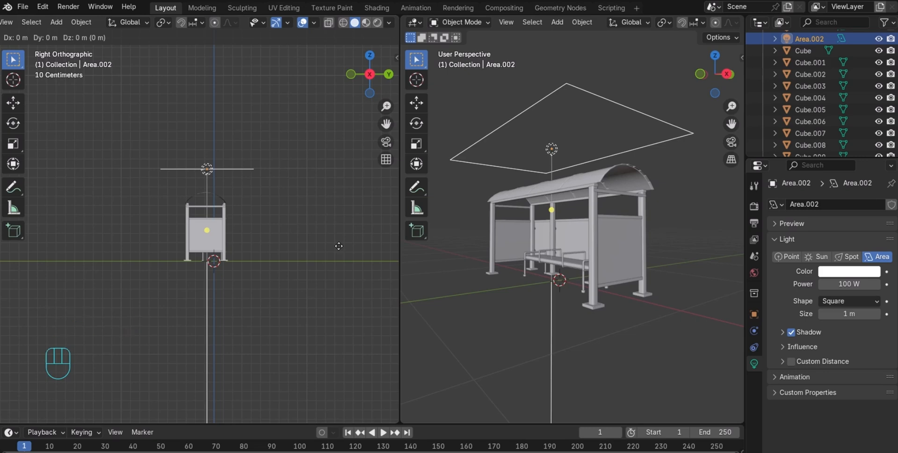
key("r")
key("x")
key("minus")
key("9")
key("0")
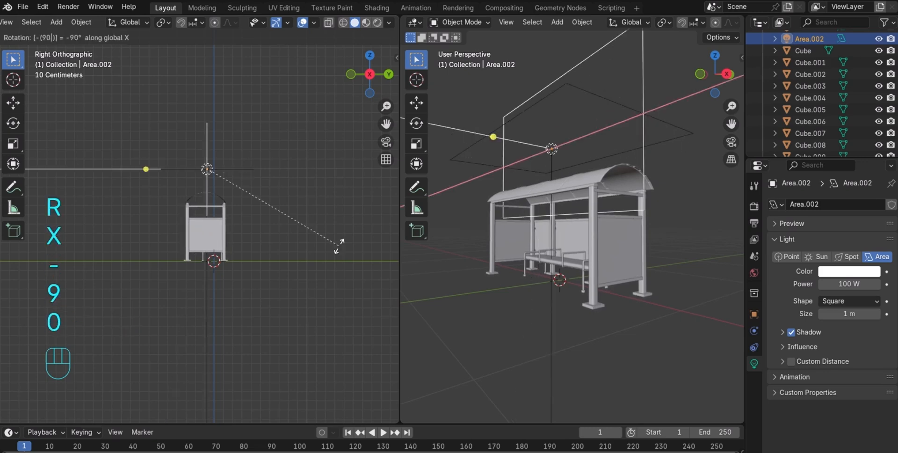
key("Return")
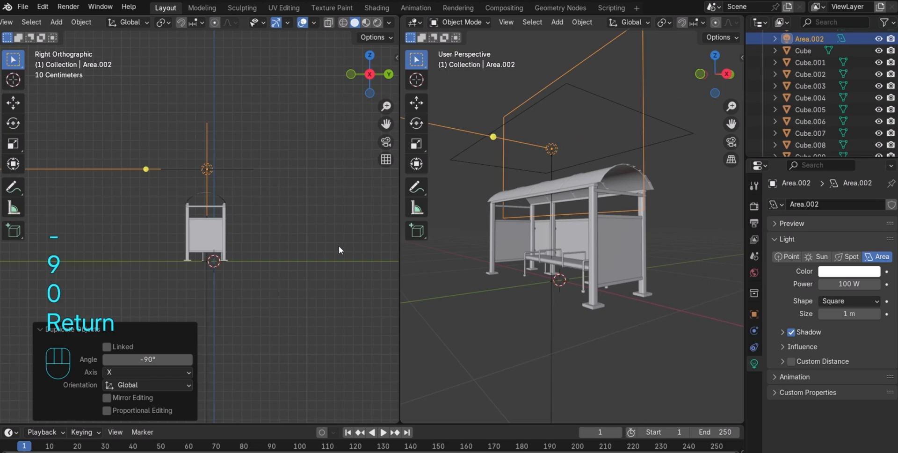
Move the rotated light about 0.807 m along Y and about -0.675 m along Z so it stands behind the shelter
key("g")
key("y")
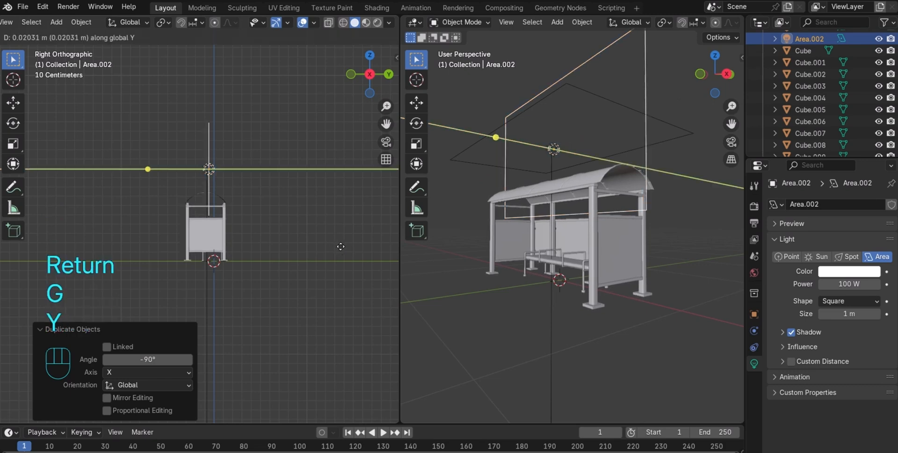
left_click(13, 245)
key("g")
key("z")
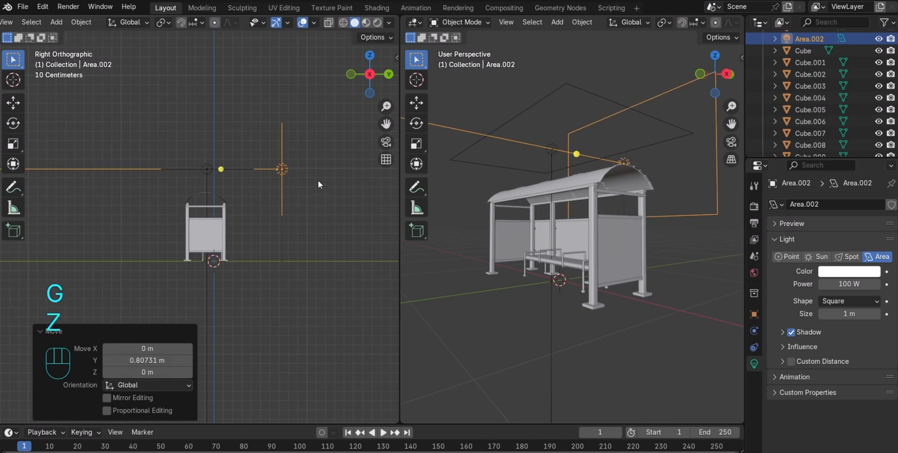
left_click(305, 187)
left_click(282, 190)
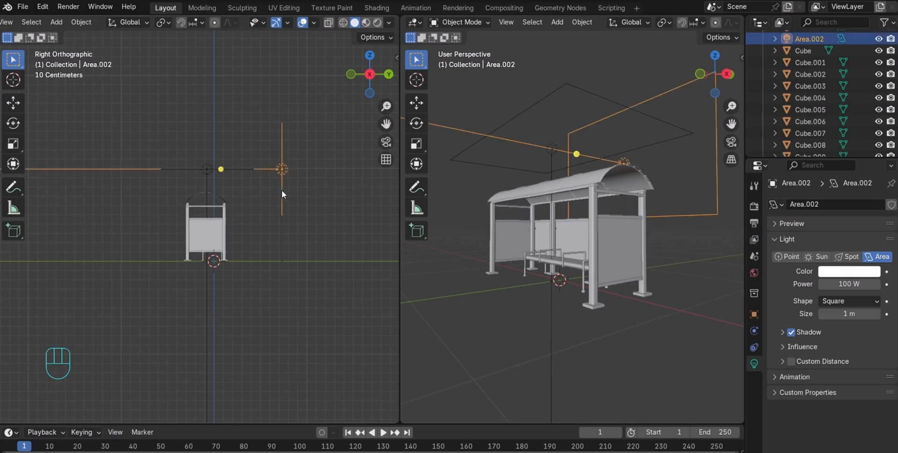
key("g")
key("z")
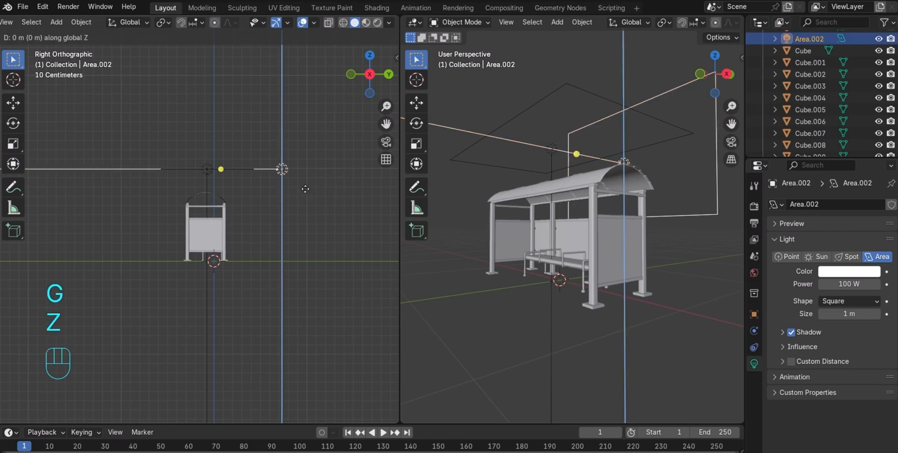
left_click(313, 256)
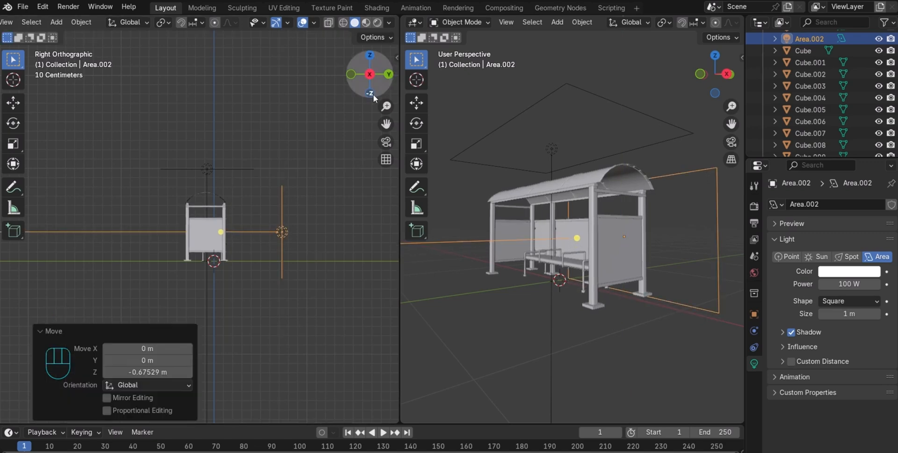
Try to duplicate the rear area light in place and rotate the copy 90° about Y
left_click_drag(370, 75, 301, 87)
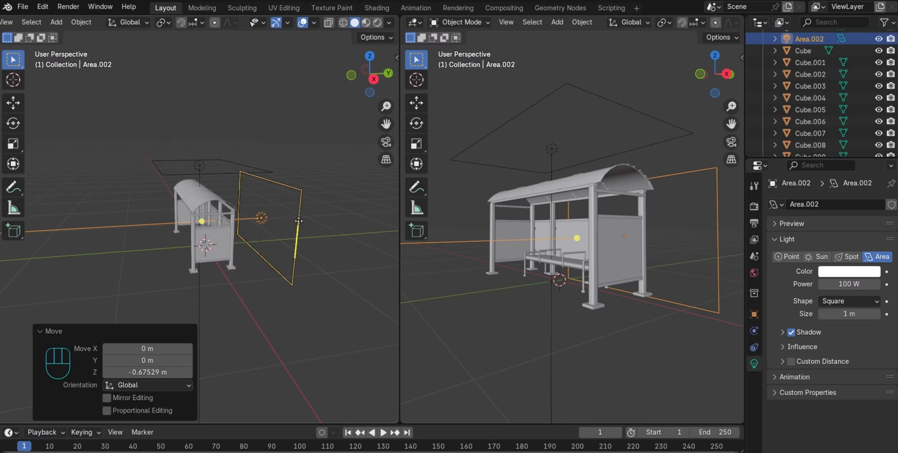
key("shift")
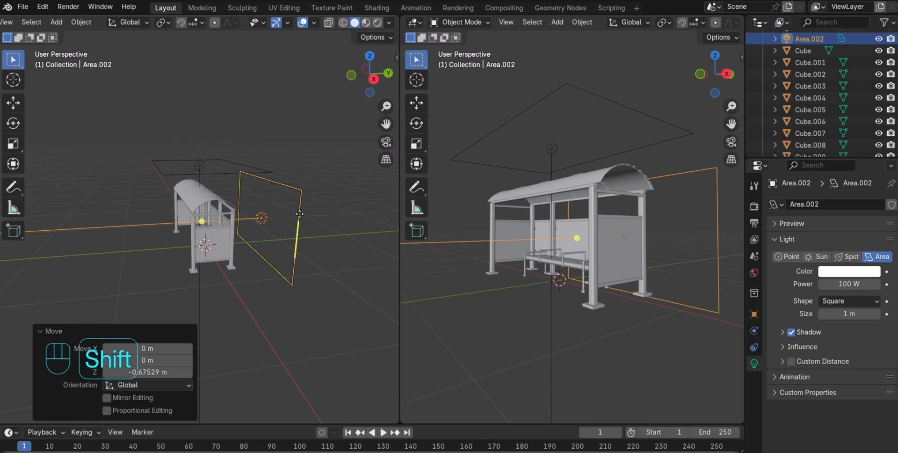
key("shift+d")
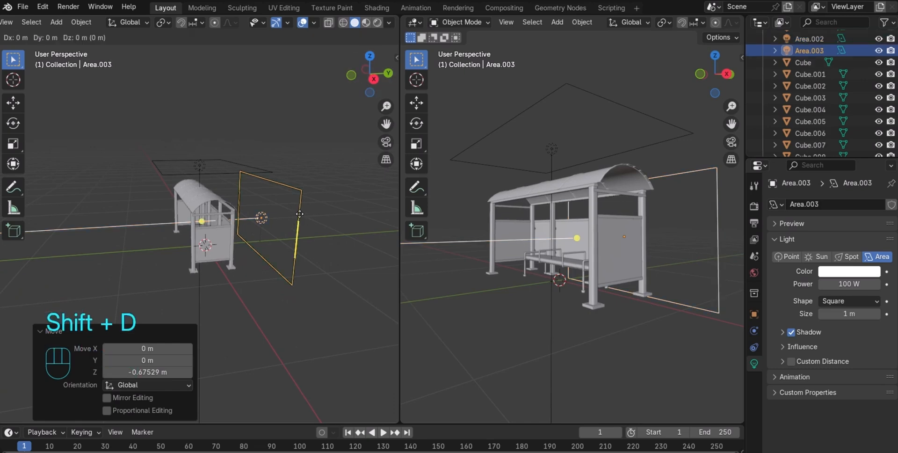
key("r")
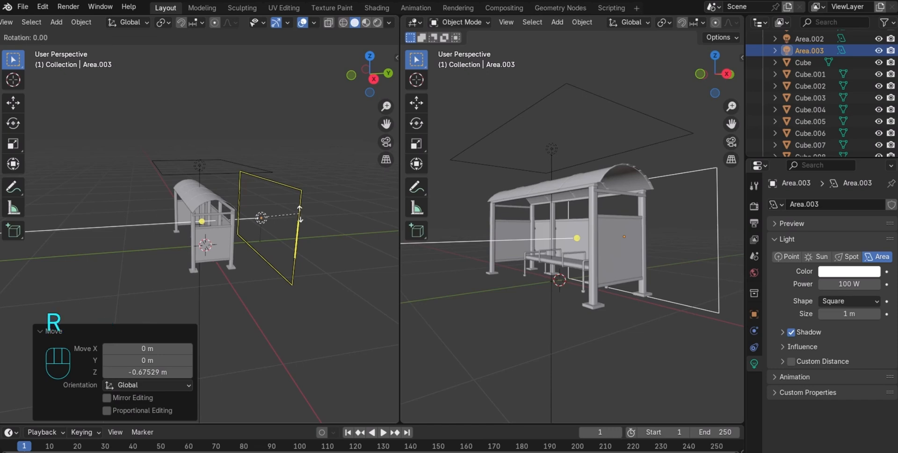
type("y")
type("90")
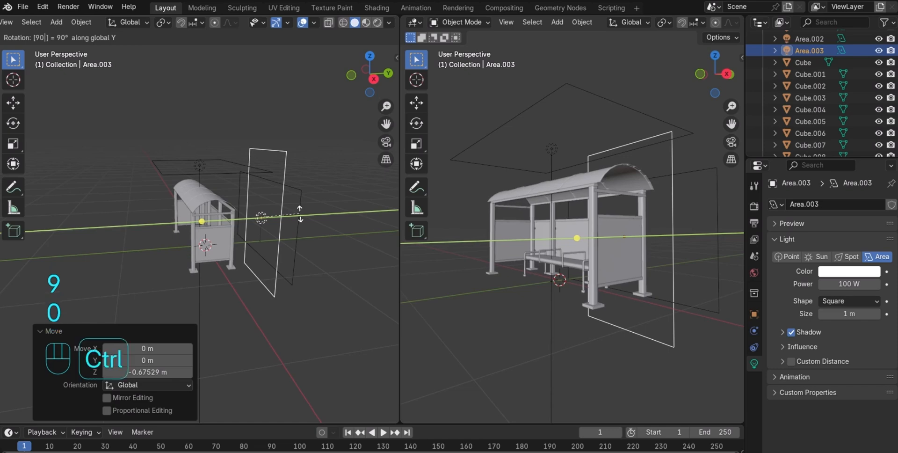
key("ctrl+z")
key("ctrl+z")
key("ctrl+z")
key("ctrl+z")
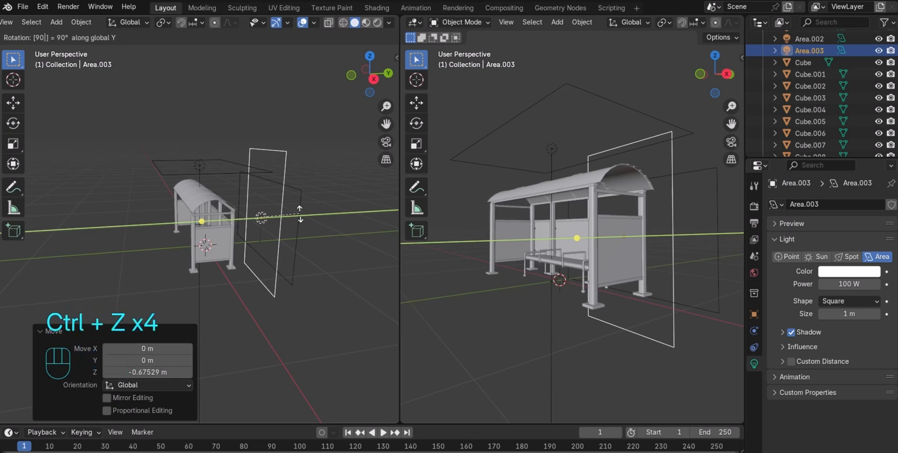
key("Return")
key("ctrl+z")
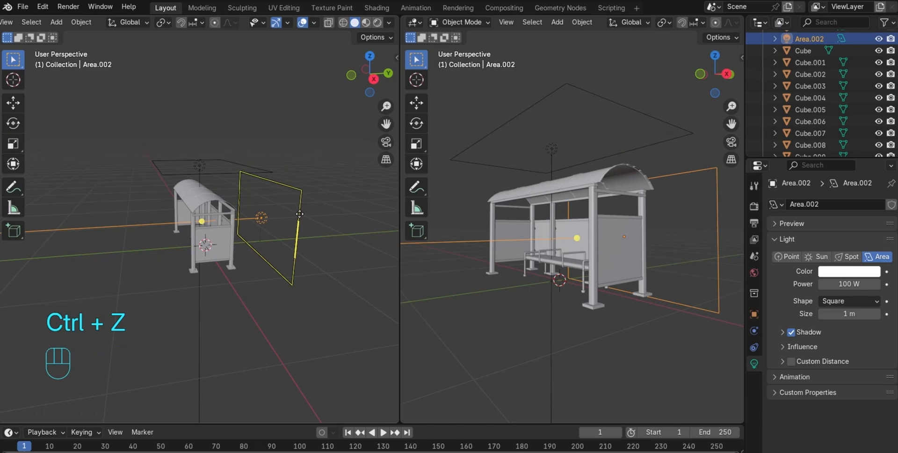
Duplicate the rear area light in place and rotate the copy 90° about the global Z axis
key("shift")
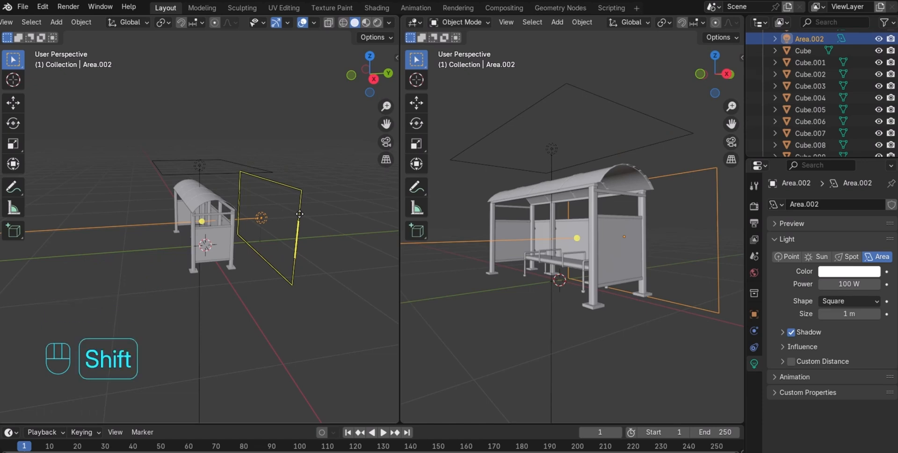
key("shift+d")
type("r")
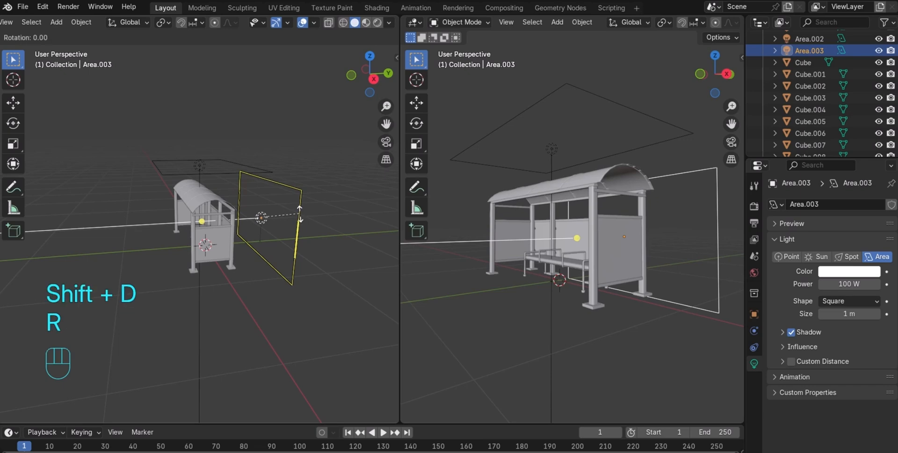
type("z")
type("90")
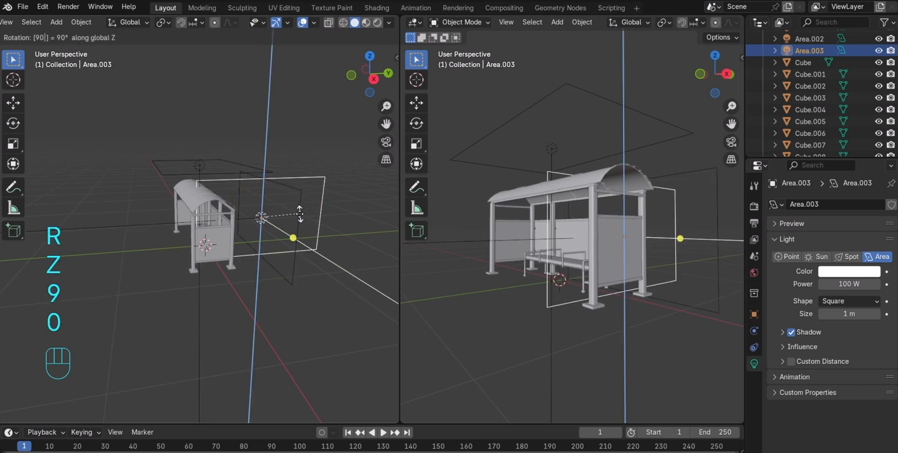
key("Return")
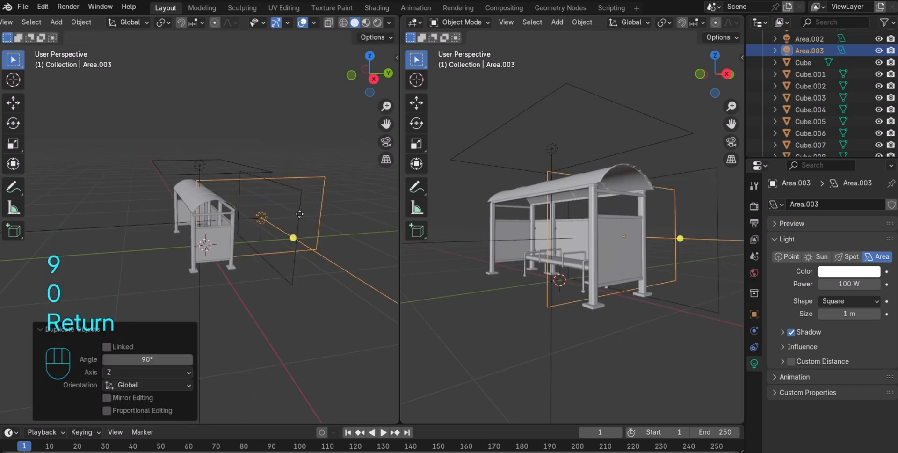
Move the new light about -3.024 m along X and about -0.464 m along Y to face the shelter's end
key("g")
key("x")
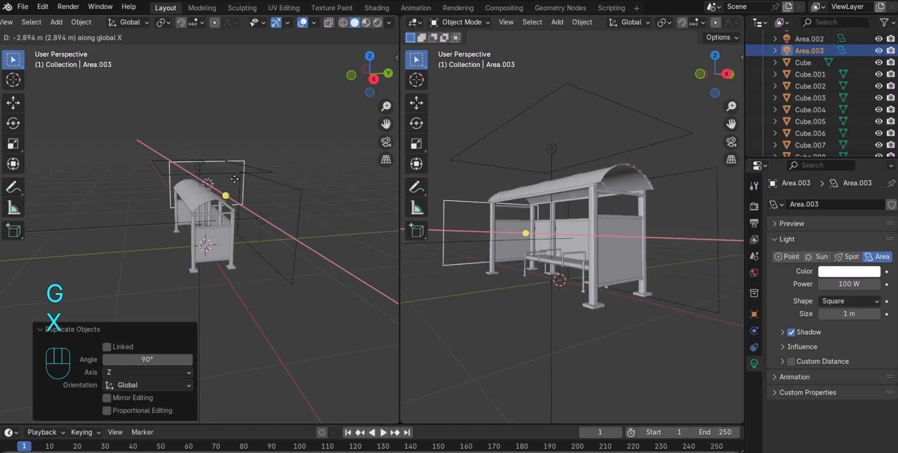
left_click(237, 197)
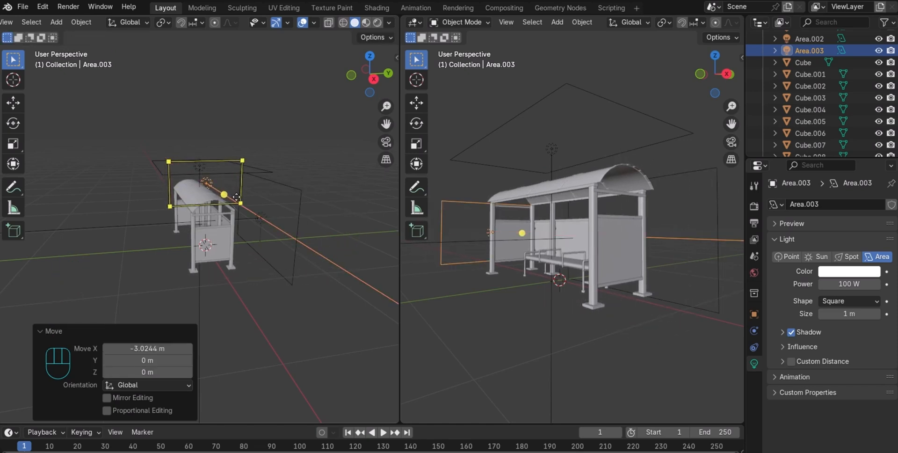
key("g")
key("y")
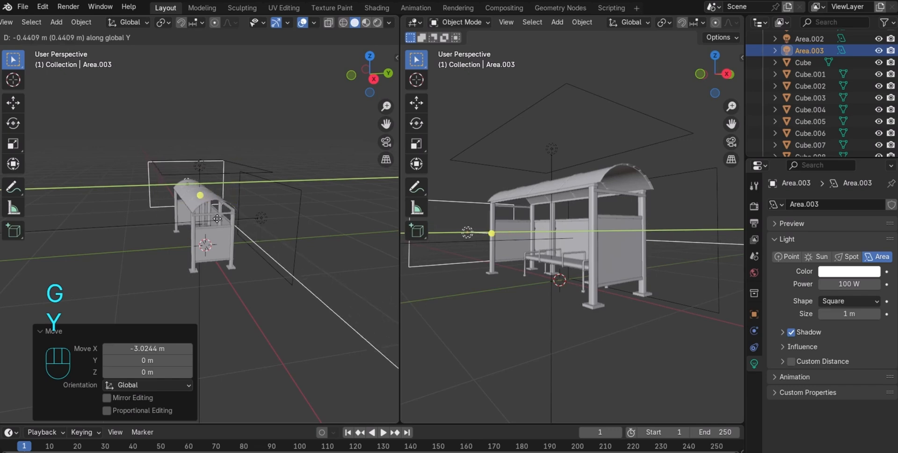
left_click(219, 218)
Adjust the end light's distance by moving it about 1.957 m along X toward the shelter, and about -0.315 m back
key("KP_1")
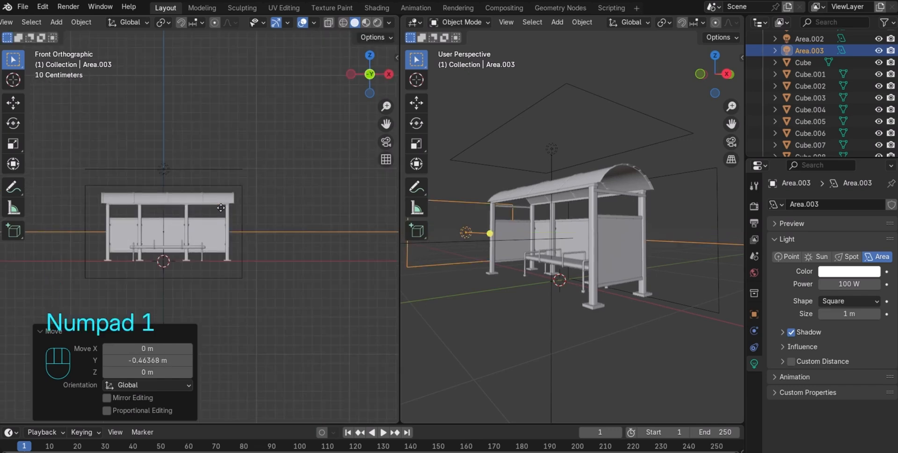
scroll(245, 218, "down", 2)
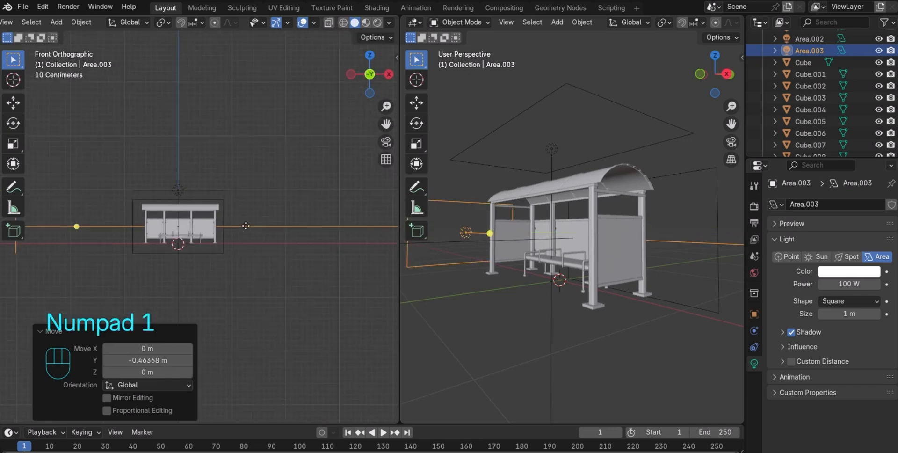
key("g")
key("x")
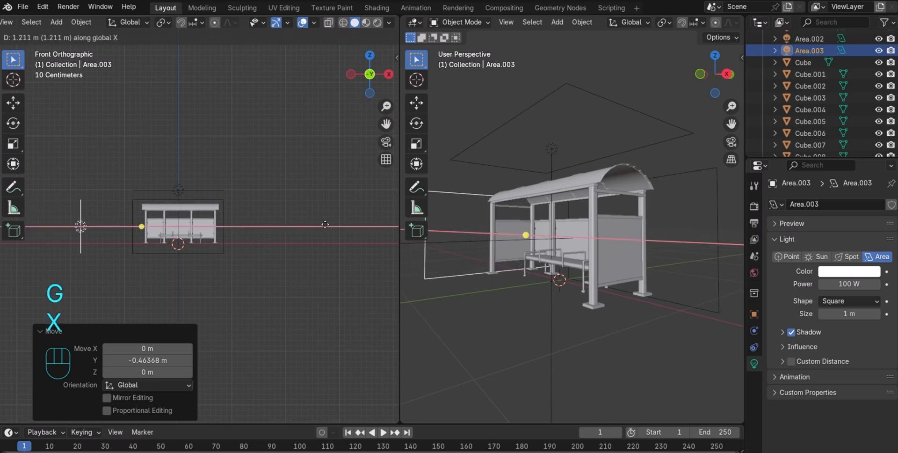
left_click(352, 226)
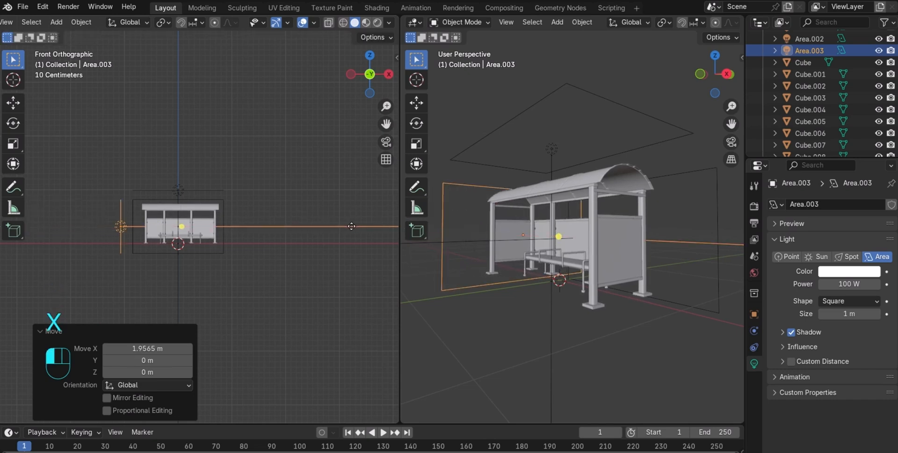
left_click_drag(374, 75, 355, 90)
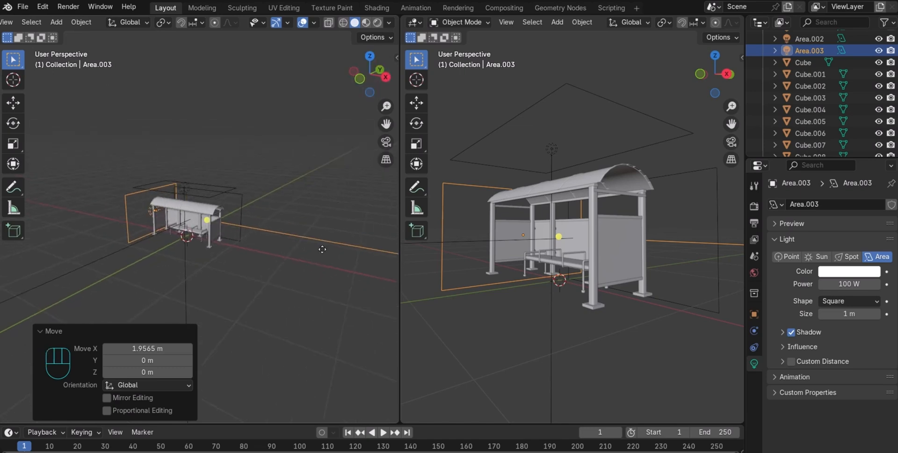
key("g")
key("x")
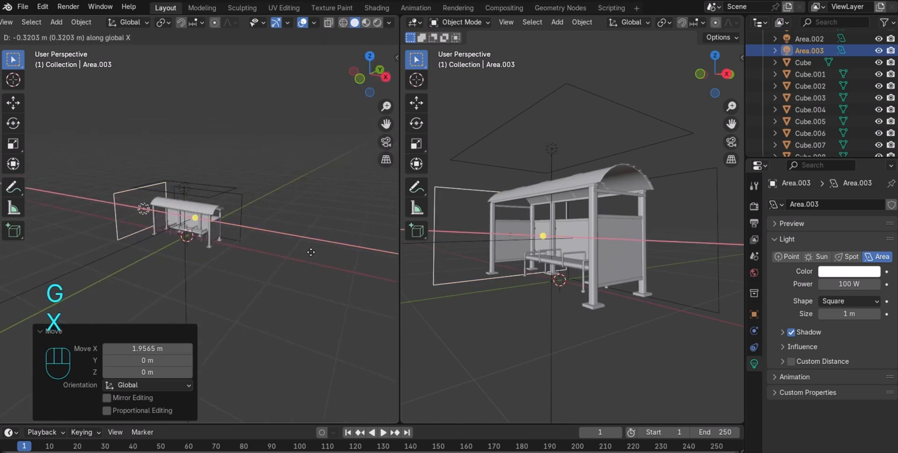
left_click(311, 252)
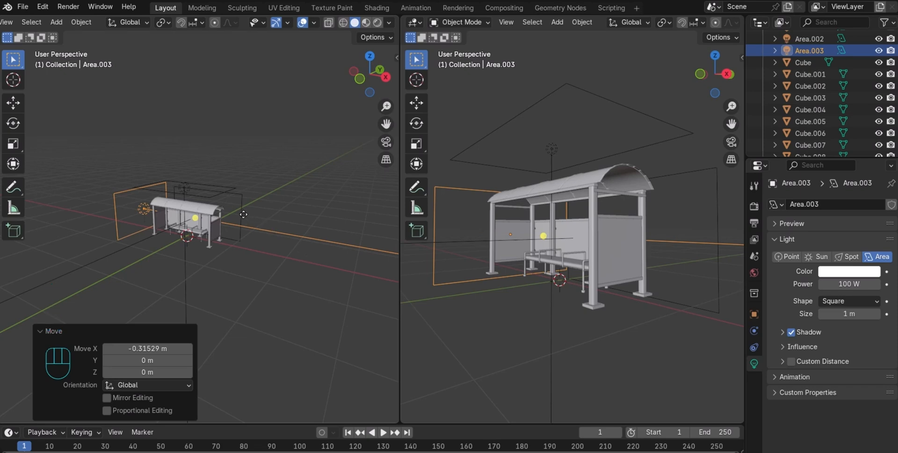
Duplicate the end light and move the copy about 2.416 m along X to the shelter's opposite end
key("shift+d")
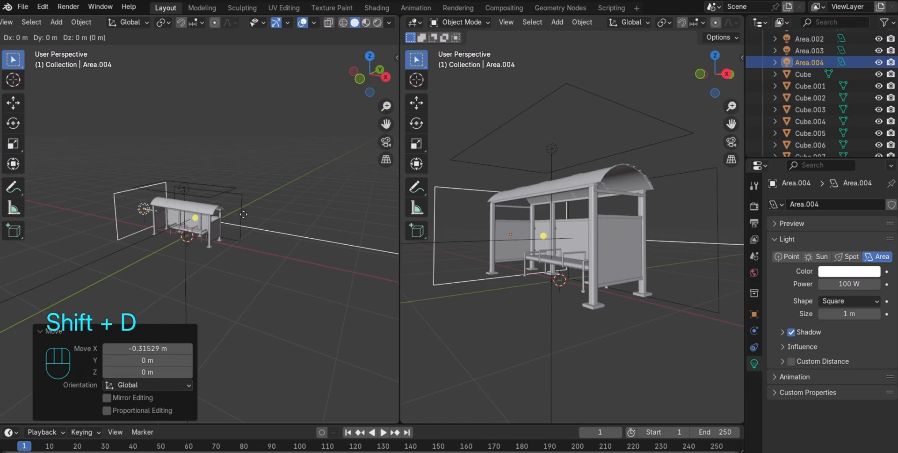
key("g")
key("x")
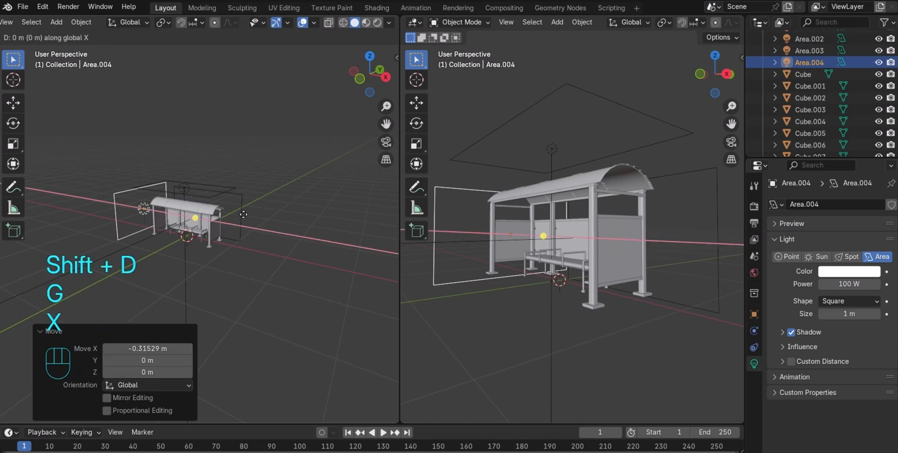
left_click(331, 275)
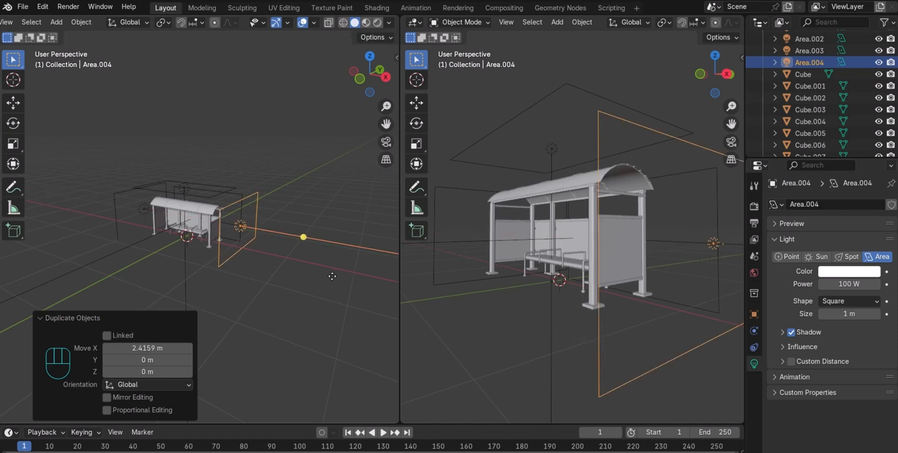
Try rotating the duplicated area light 180° about the global X axis, and undo both the rotation and the duplication
type("rx18")
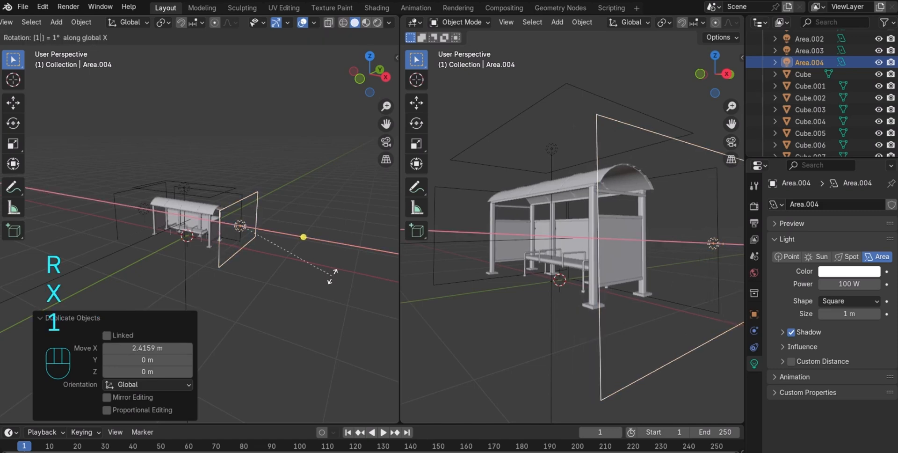
type("0")
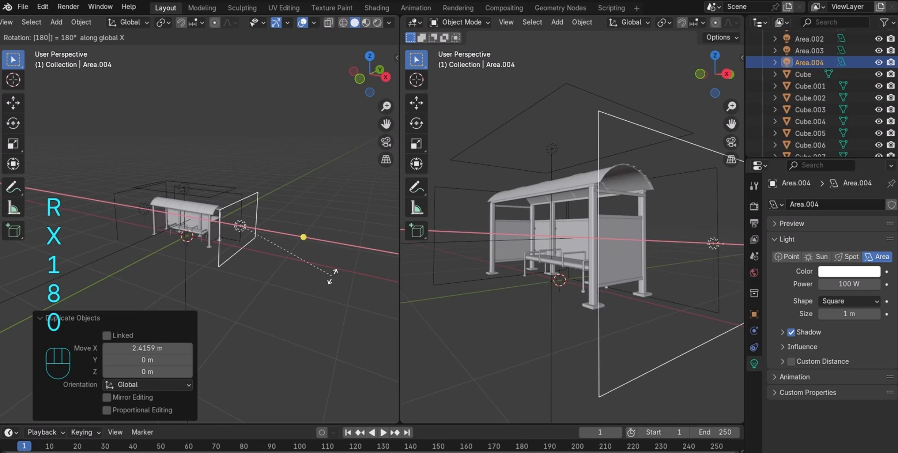
key("Return")
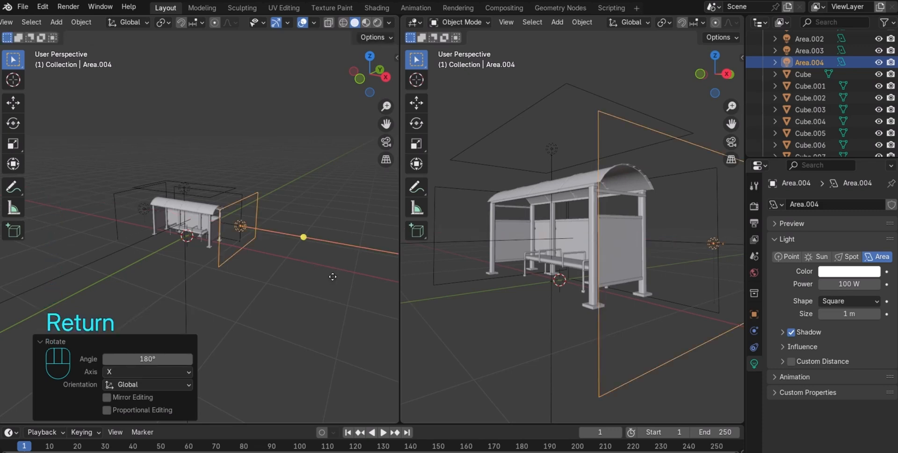
key("ctrl+z")
key("ctrl+z")
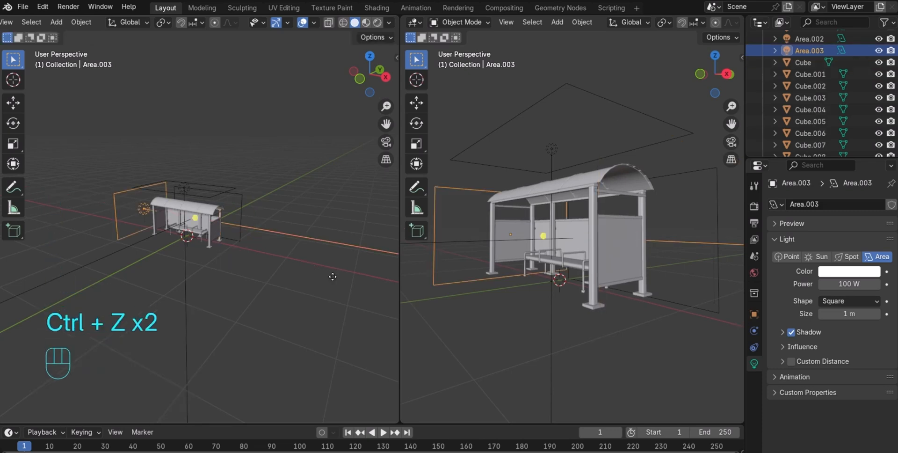
Duplicate the area light at the shelter's end and move the copy about 2.82 m along X past the opposite end
key("shift+d")
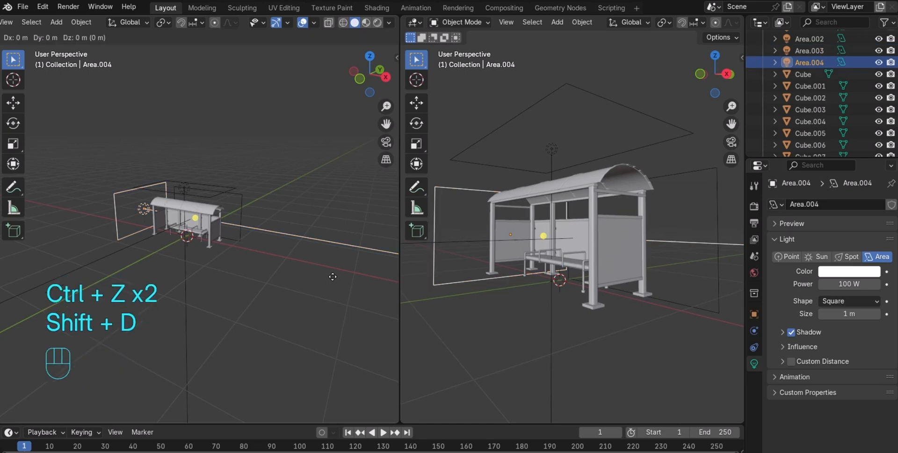
key("g")
key("x")
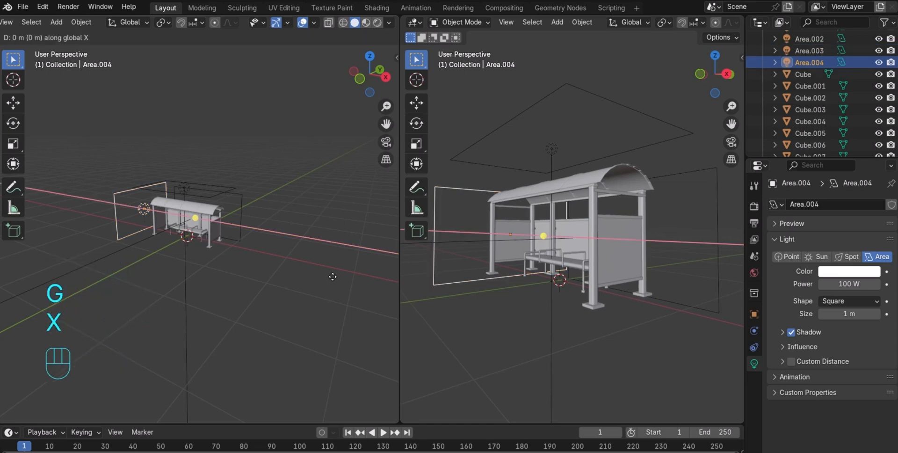
left_click(47, 319)
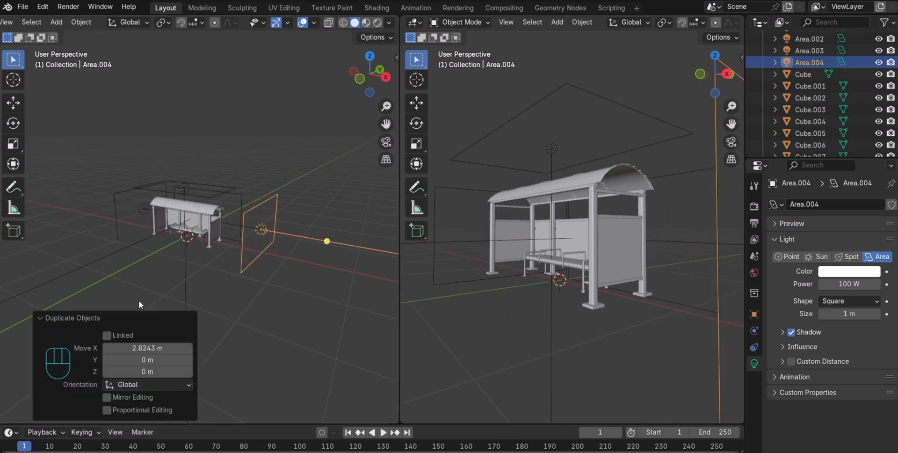
Try turning the copied light 180° about the global X axis, and undo the rotation and the duplication
key("r")
key("1")
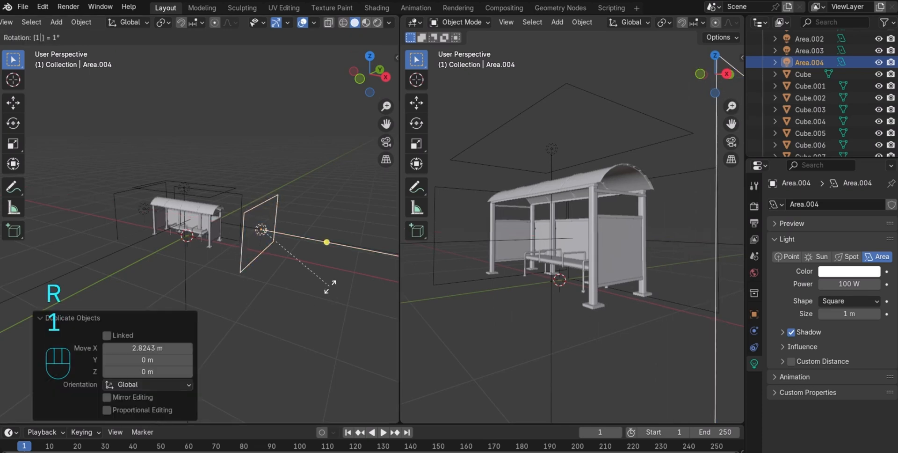
key("8")
key("0")
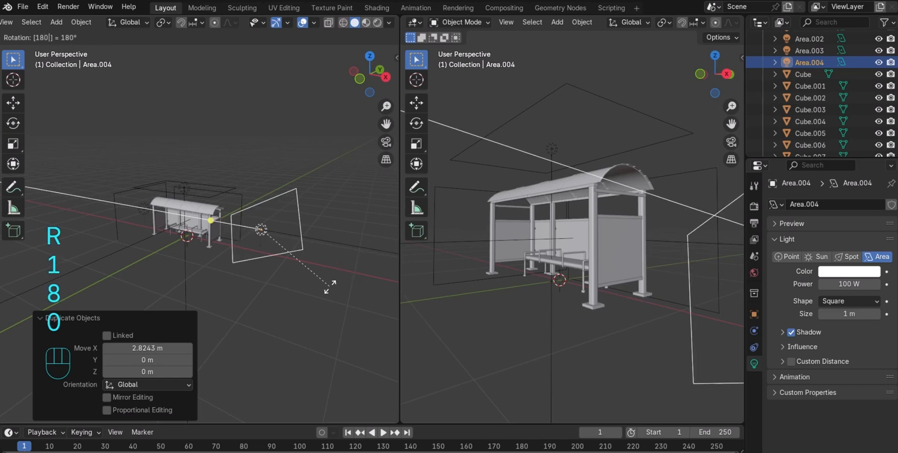
key("x")
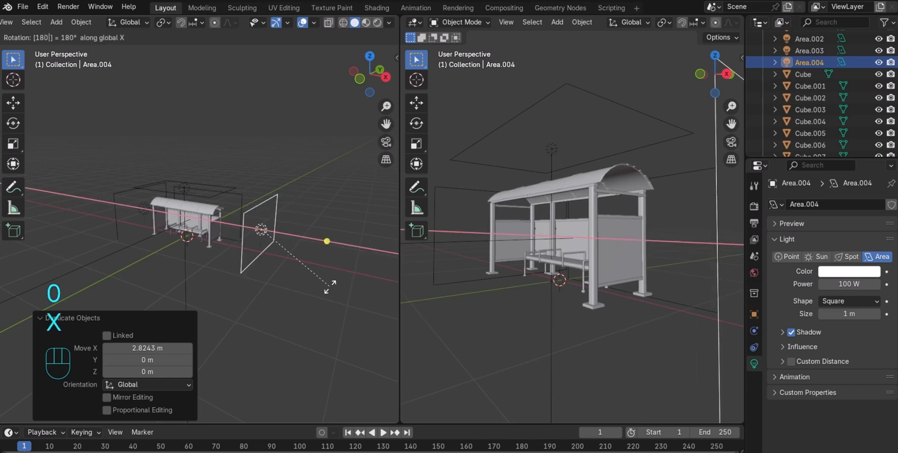
key("Return")
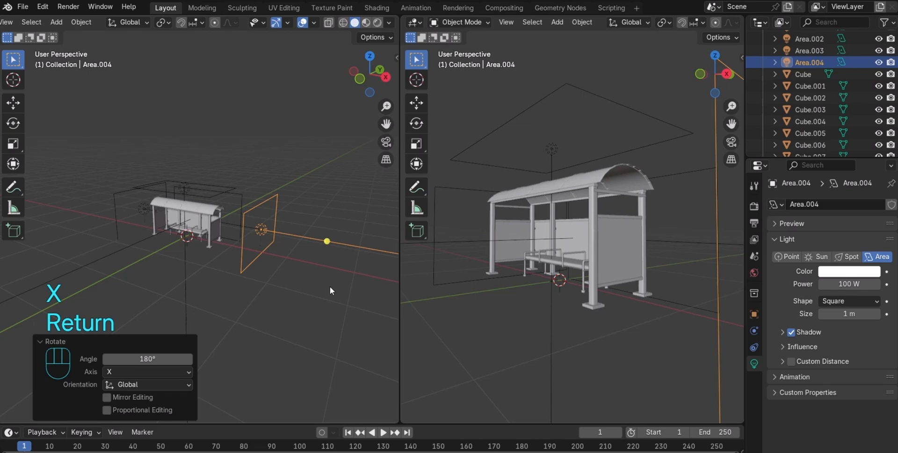
left_click_drag(372, 78, 376, 90)
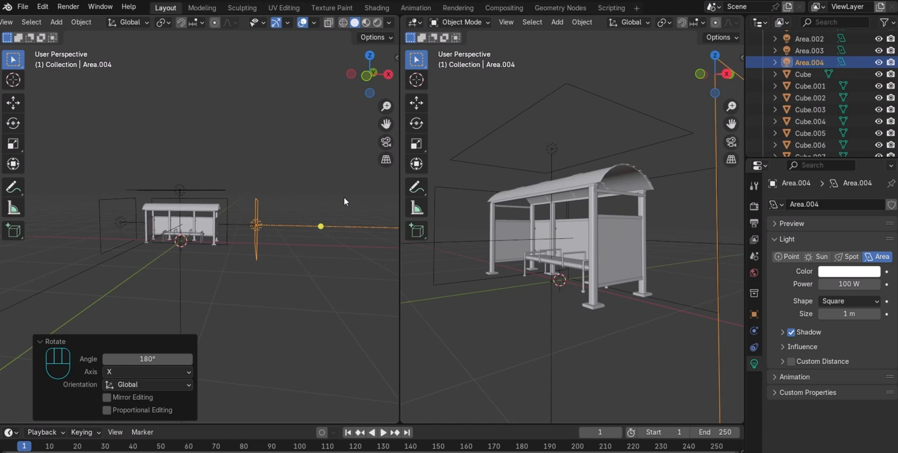
key("ctrl+z")
key("ctrl+z")
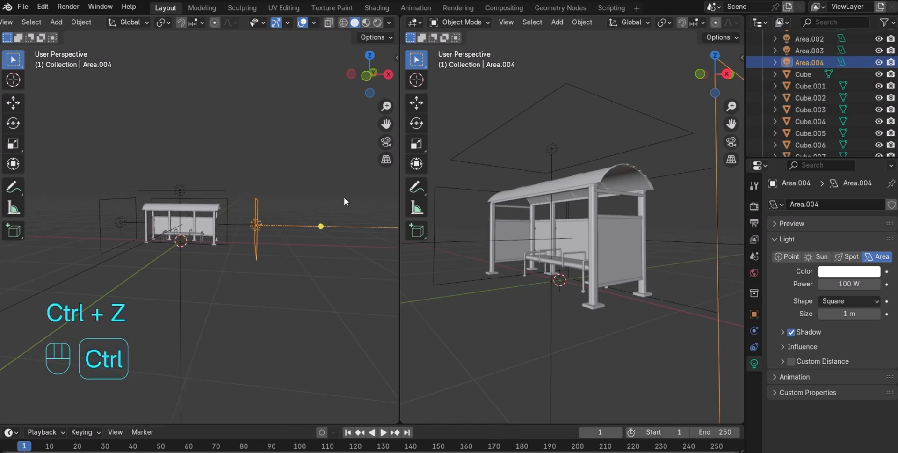
Duplicate the end area light again and place the copy about 2.67 m along X, beyond the shelter's opposite end
key("shift+d")
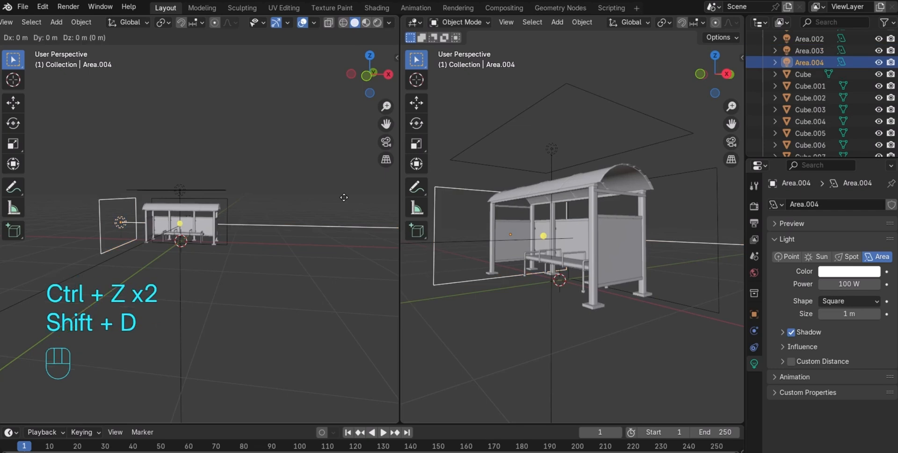
key("g")
key("x")
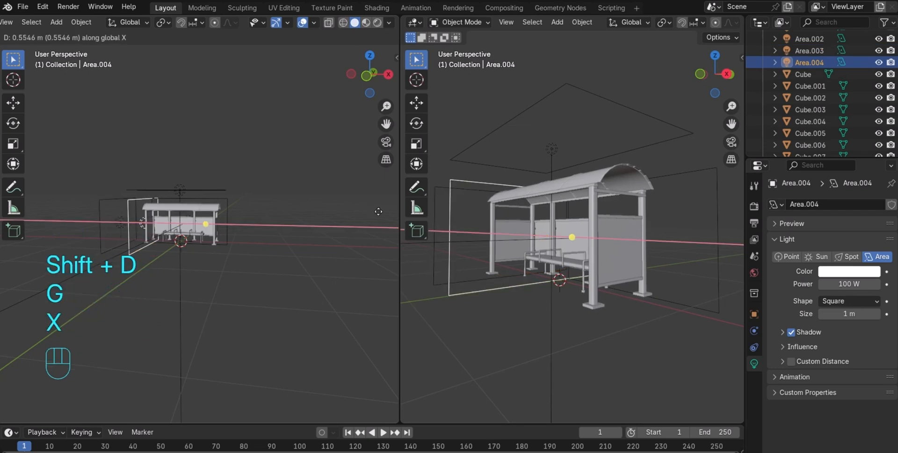
left_click(71, 223)
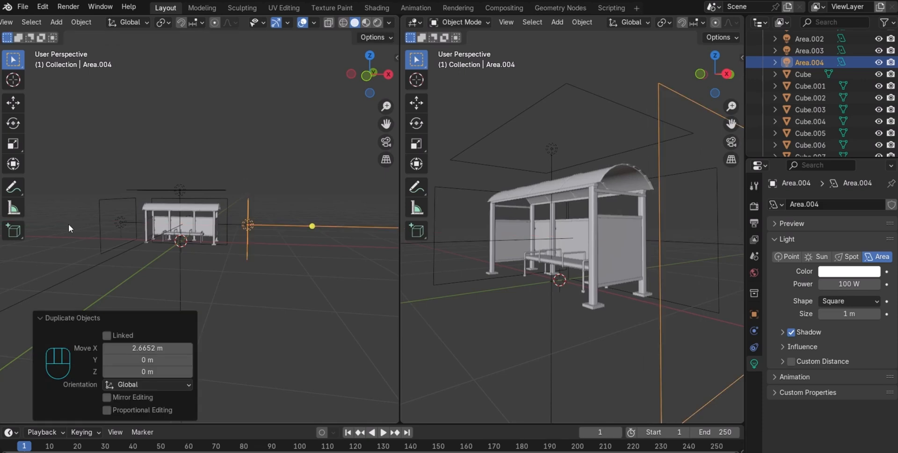
Rotate the copied area light twice by 90° about the global Z axis so it faces the shelter, and deselect it
key("r")
key("z")
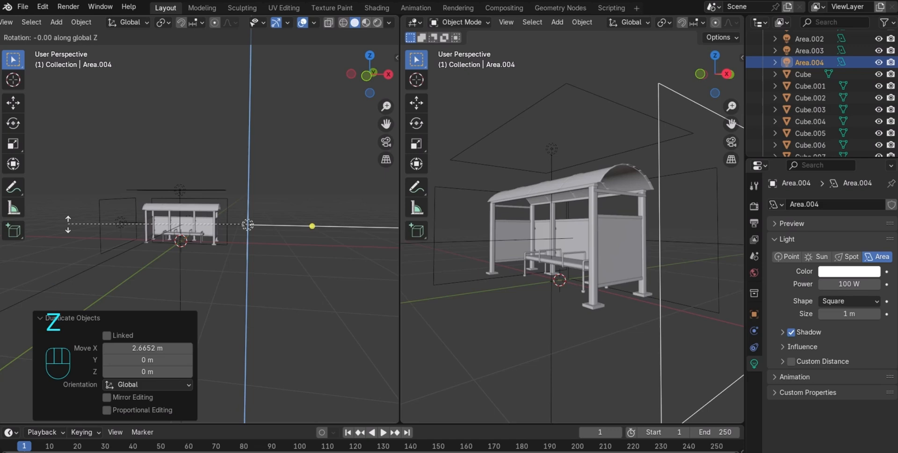
type("90")
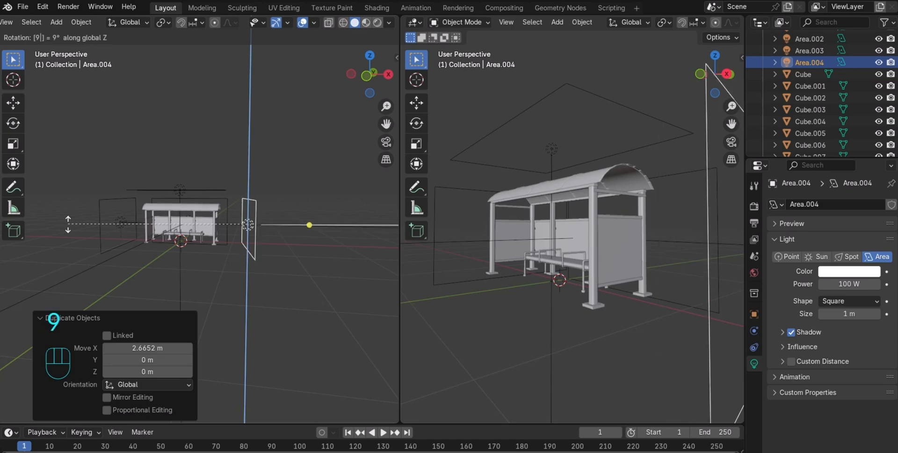
key("Return")
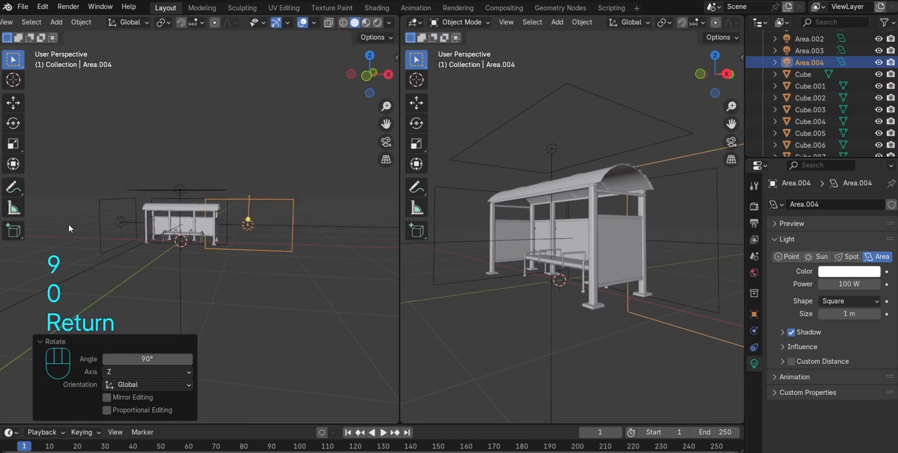
type("rz")
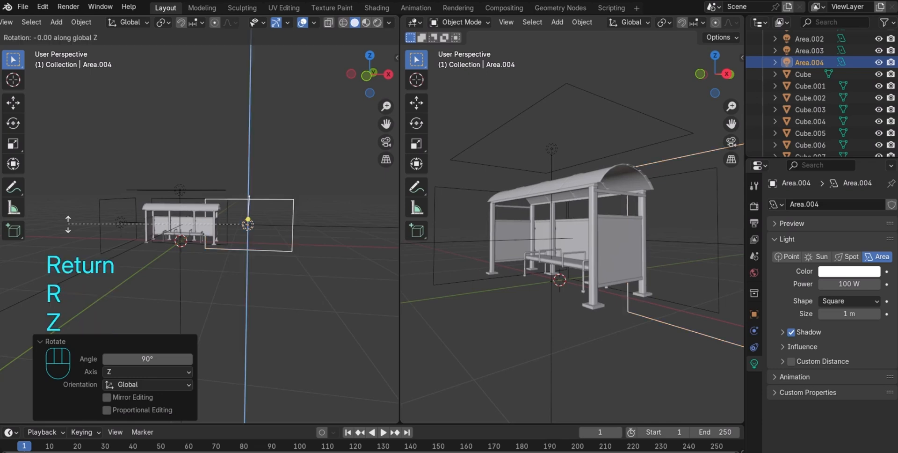
type("90")
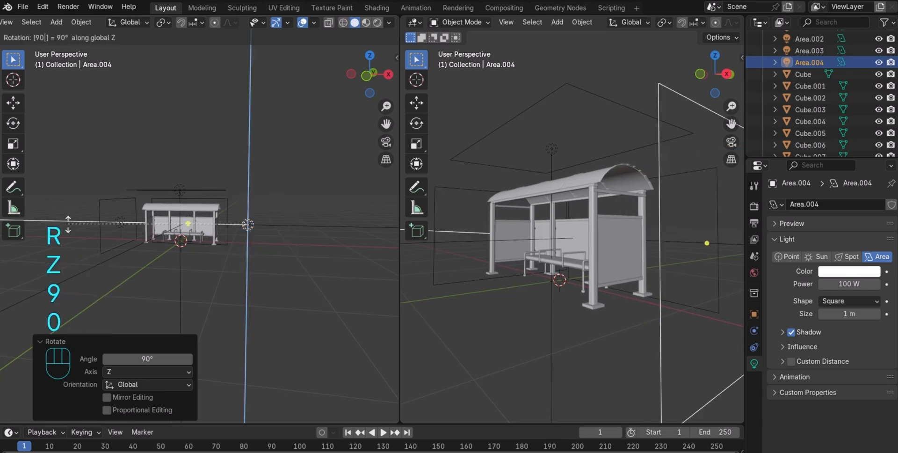
key("Return")
left_click(270, 268)
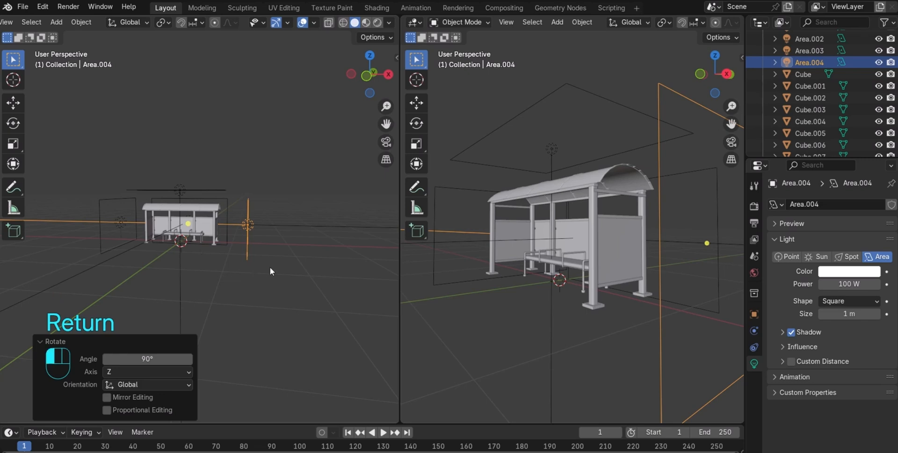
Widen the area light behind the shelter to about 1.3 times its size along the global X axis
left_click_drag(368, 85, 277, 174)
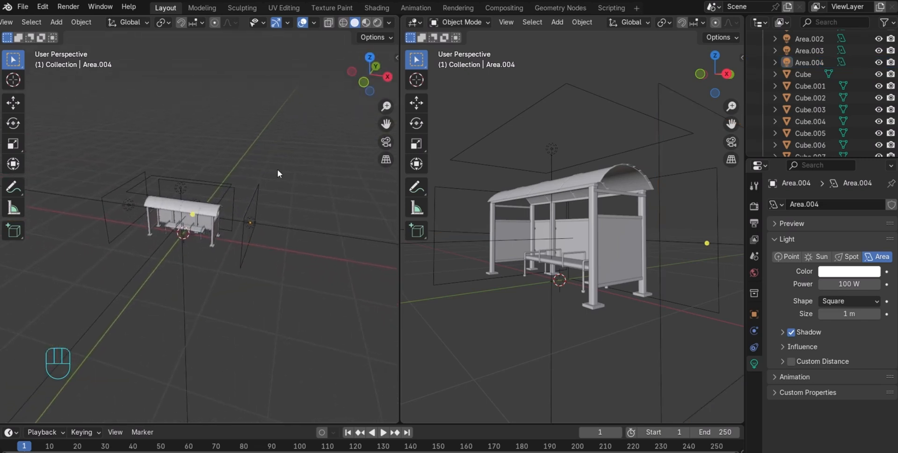
left_click(231, 197)
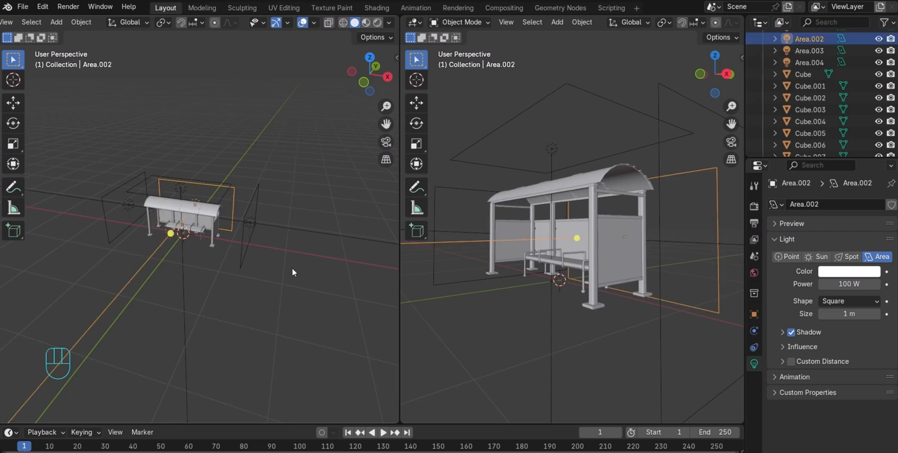
key("s")
key("x")
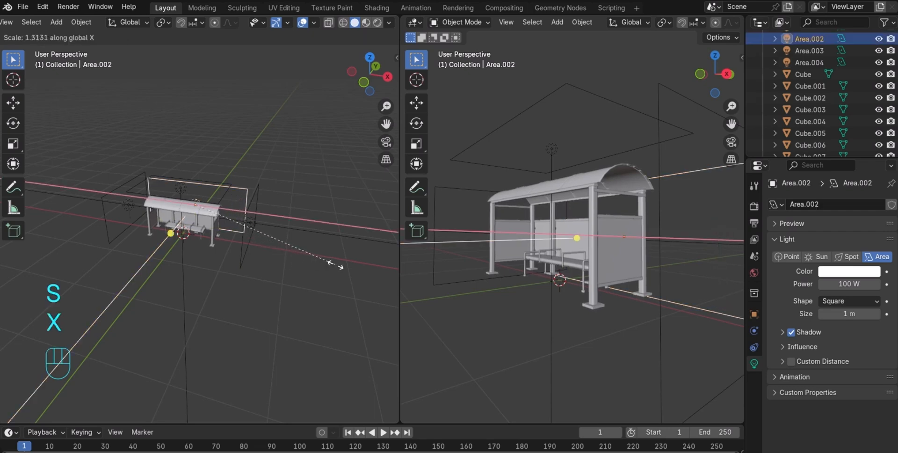
left_click(341, 266)
left_click(313, 159)
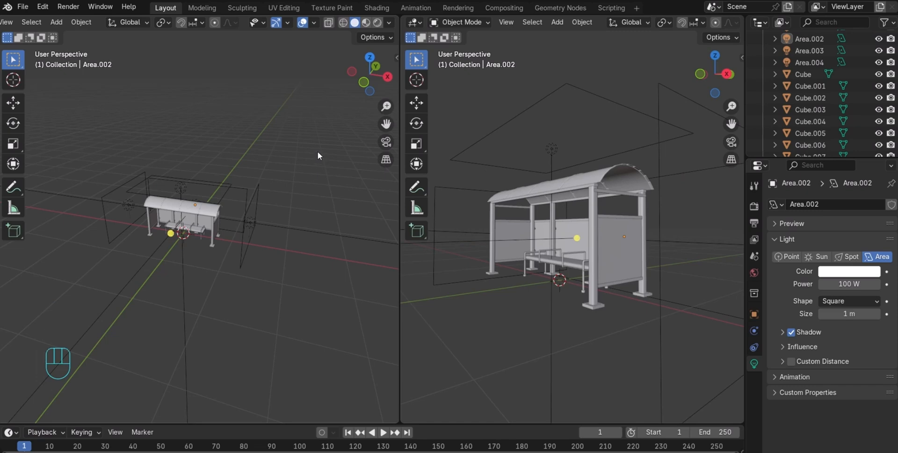
Switch the 3D view to Rendered shading and inspect the lit shelter up close
left_click(378, 24)
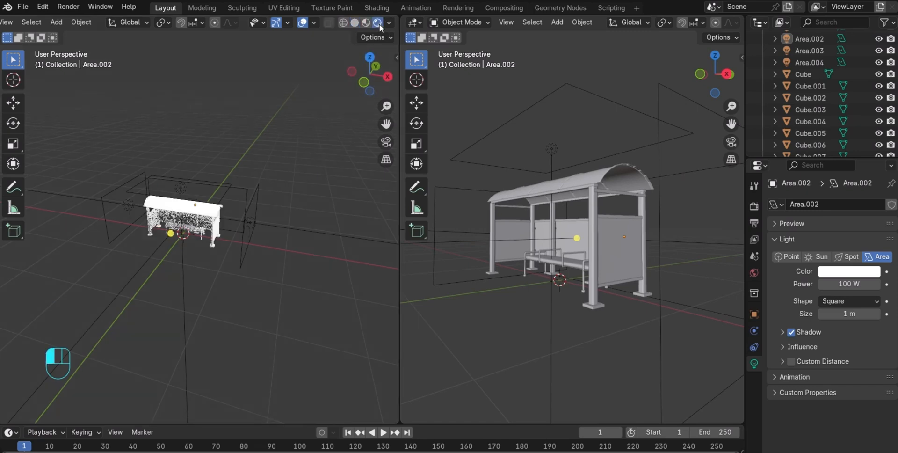
scroll(345, 212, "up", 5)
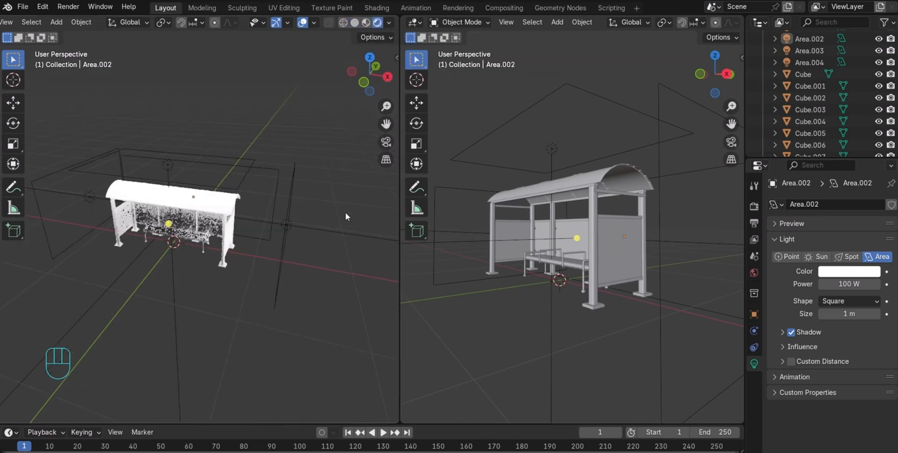
left_click_drag(379, 91, 278, 233)
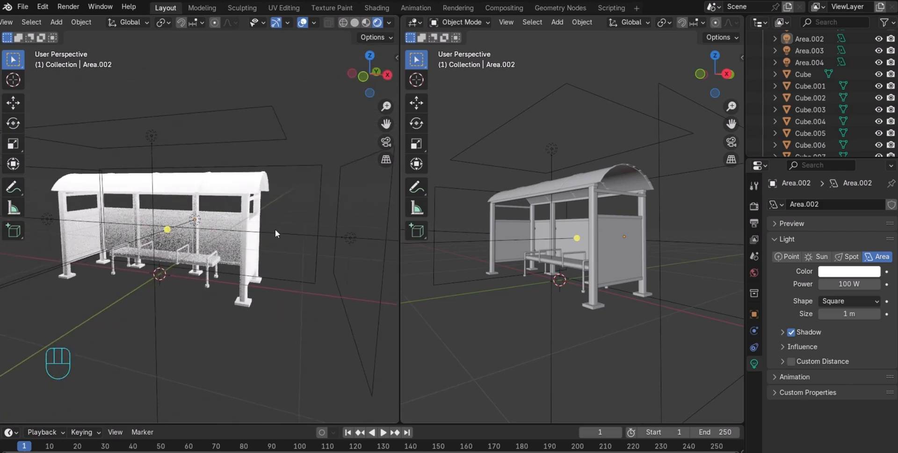
scroll(276, 230, "up", 2)
Select the shelter's front corner post, turn the second 3D view into a Shader Editor, and create a new material for the post
left_click(256, 229)
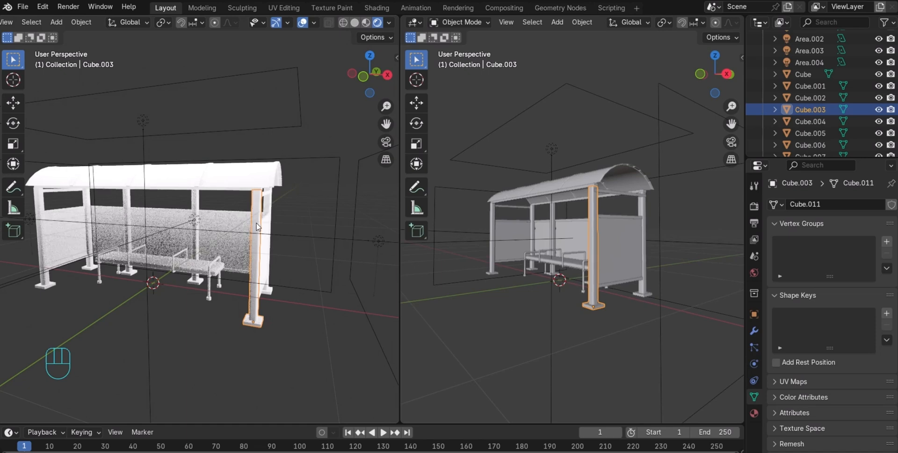
left_click(419, 22)
left_click(449, 114)
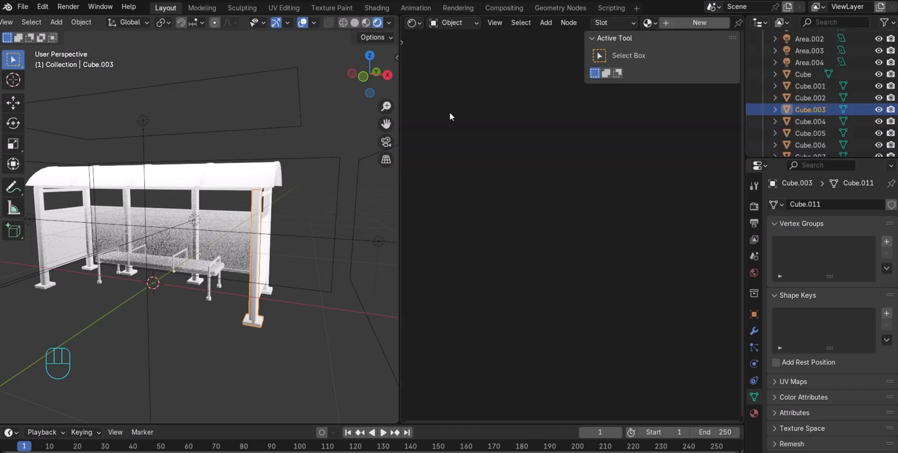
left_click(694, 23)
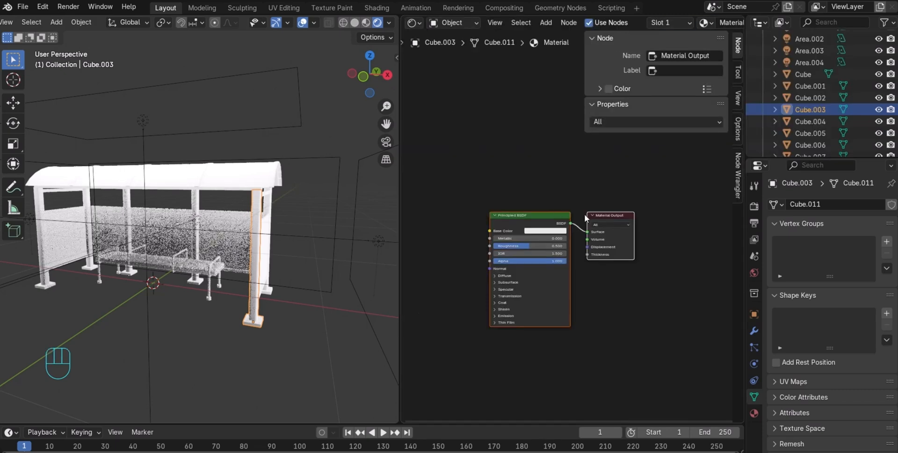
Hide the node editor's sidebar and set the post material's Metallic value to 1 in the Principled BSDF
scroll(554, 203, "up", 4)
middle_click_drag(578, 178, 659, 172)
key("n")
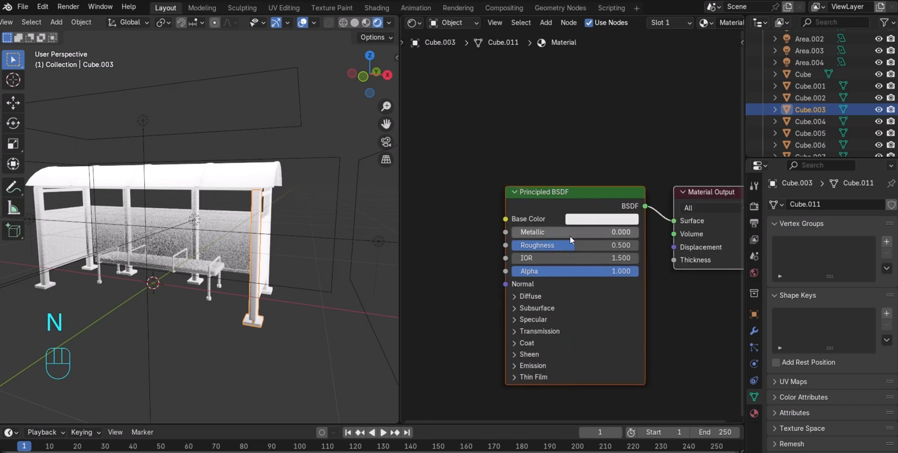
left_click(540, 233)
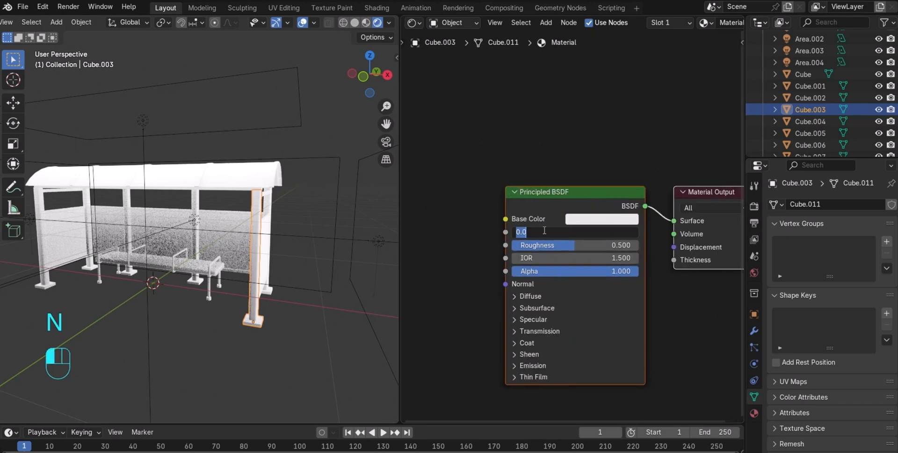
type("1")
key("Return")
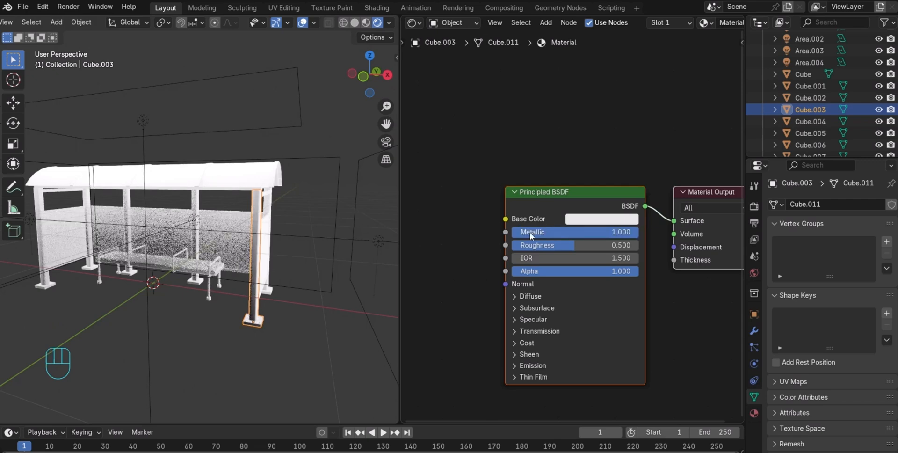
Set the post material's Roughness to 0.3 in the Principled BSDF
left_click(551, 244)
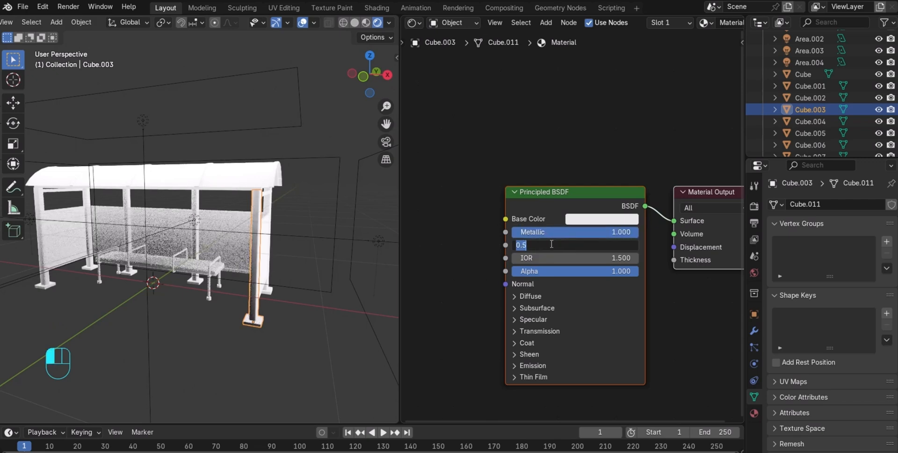
key("BackSpace")
type(".3")
key("Return")
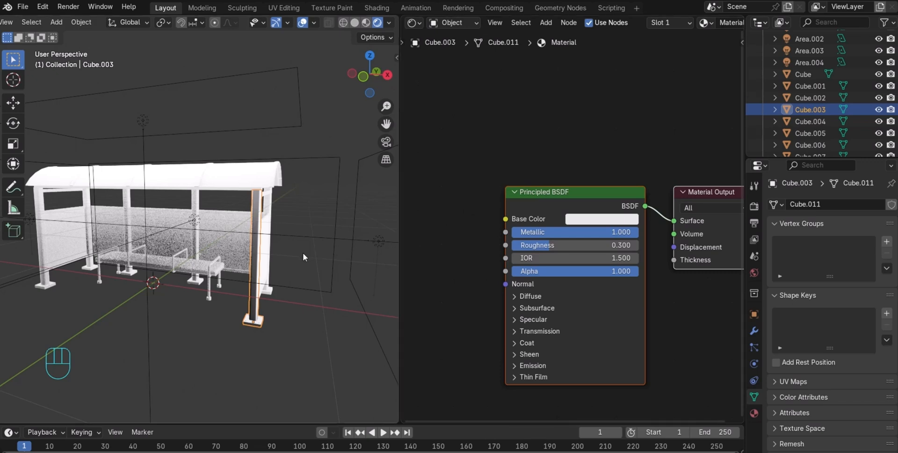
Select the shelter's other five posts together, leaving out the front corner post that already has the metallic material
left_click(270, 208)
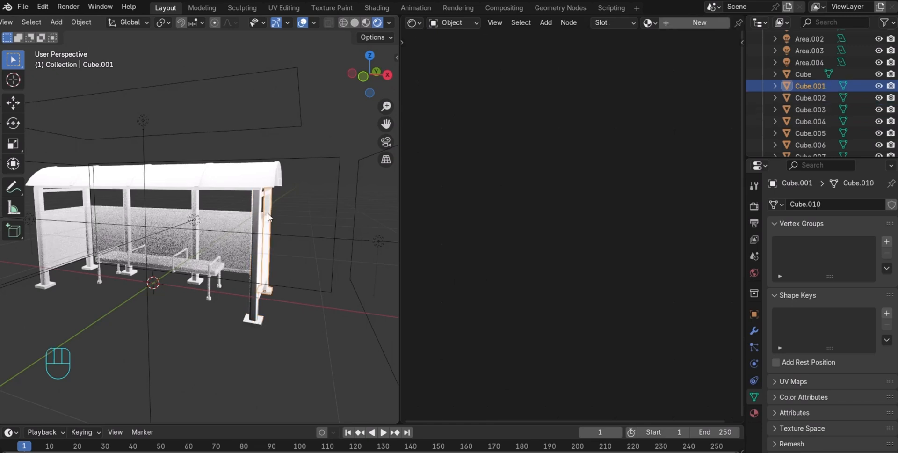
left_click(198, 203, "shift")
left_click(124, 204, "shift")
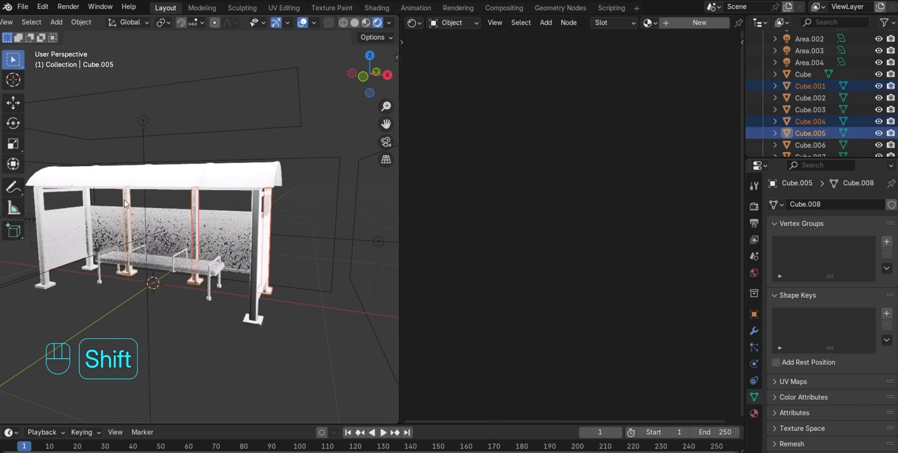
left_click(87, 201, "shift")
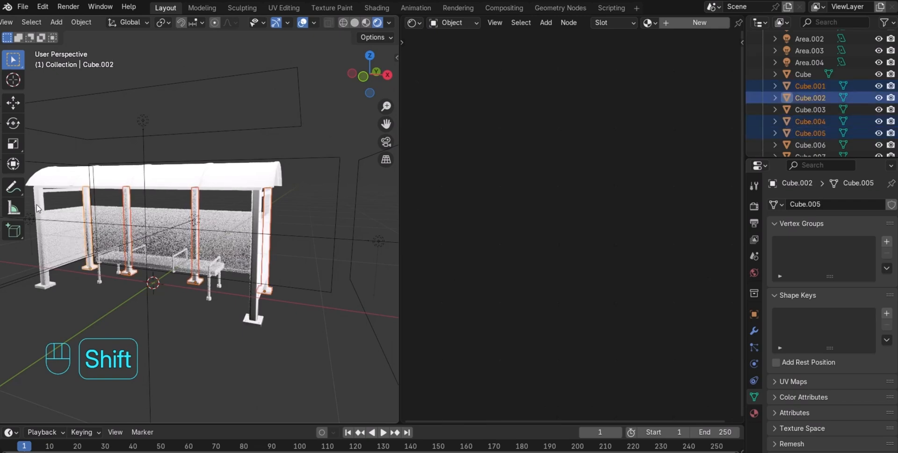
left_click(37, 208, "shift")
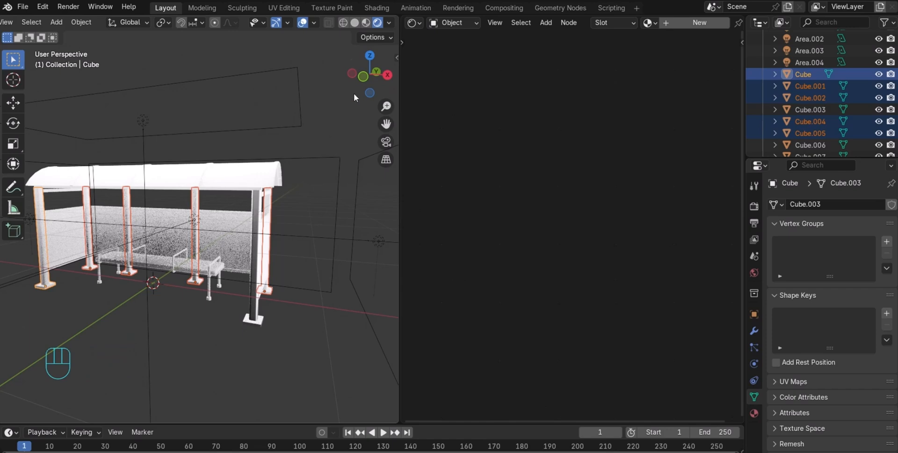
Add the upper and lower crossbars between the two end posts to the selection, viewing the shelter from that end
left_click_drag(354, 91, 379, 76)
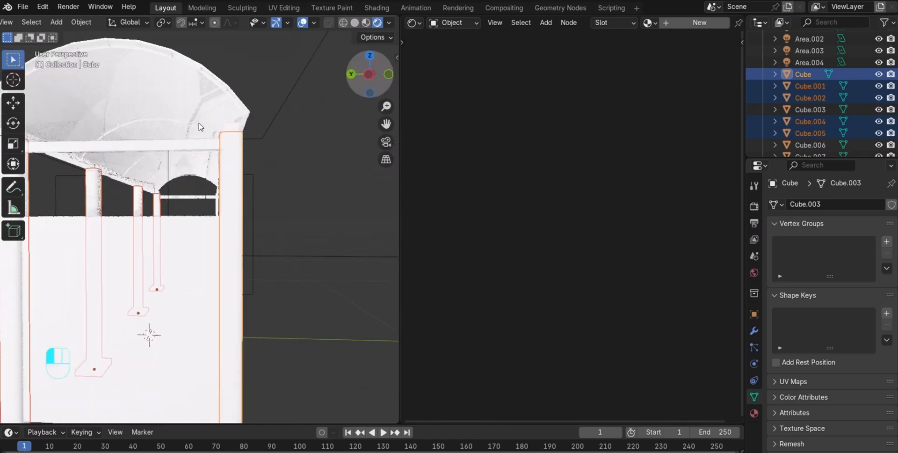
left_click(182, 149, "shift")
scroll(183, 151, "down", 10)
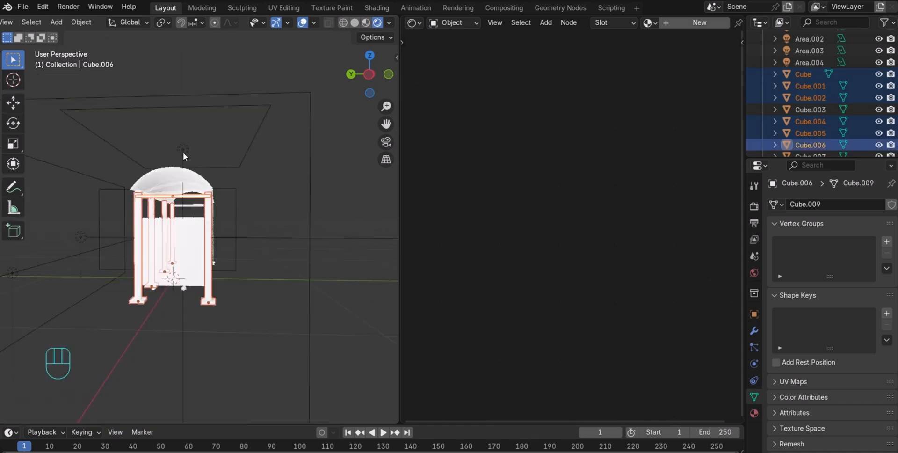
left_click(189, 285, "shift")
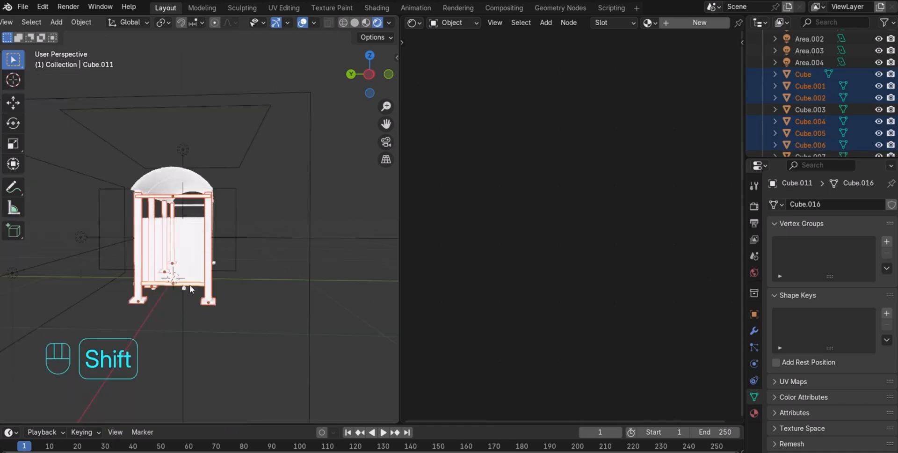
Switch the 3D view to Solid shading and add the bench seat, both middle armrests, the near end frame and its under-seat bracket to the selection
left_click(355, 23)
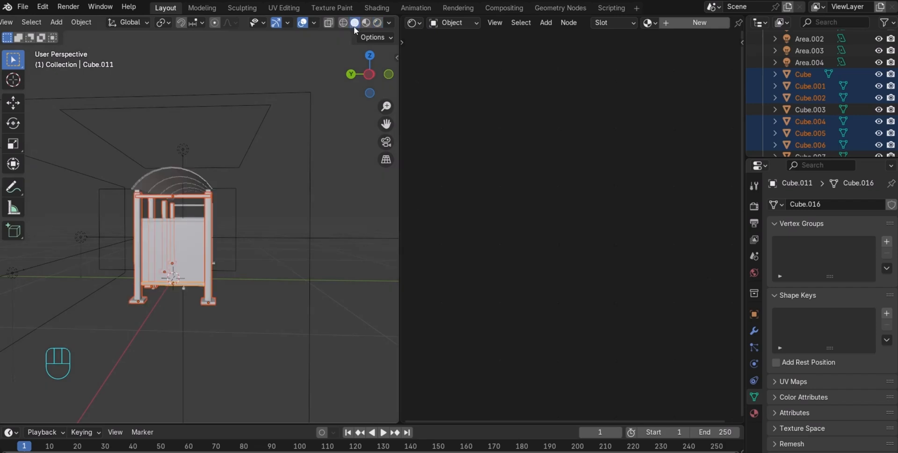
left_click_drag(367, 79, 314, 80)
scroll(272, 217, "up", 3)
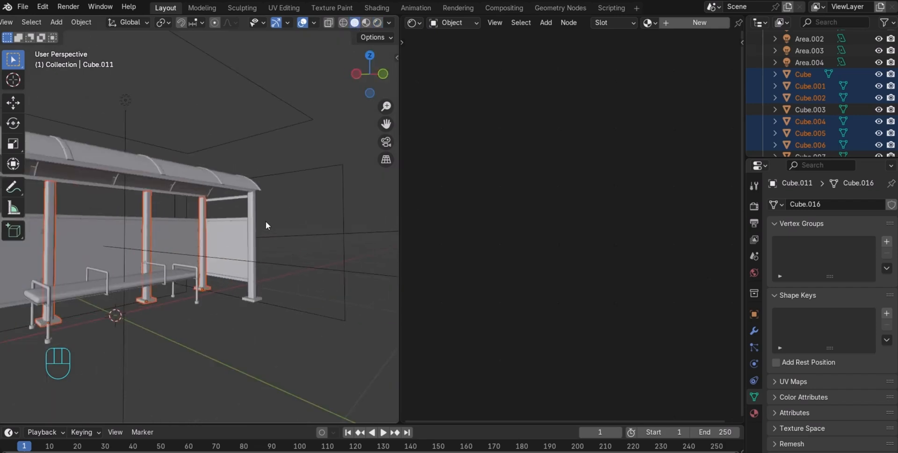
left_click(163, 267, "shift")
left_click(106, 278, "shift")
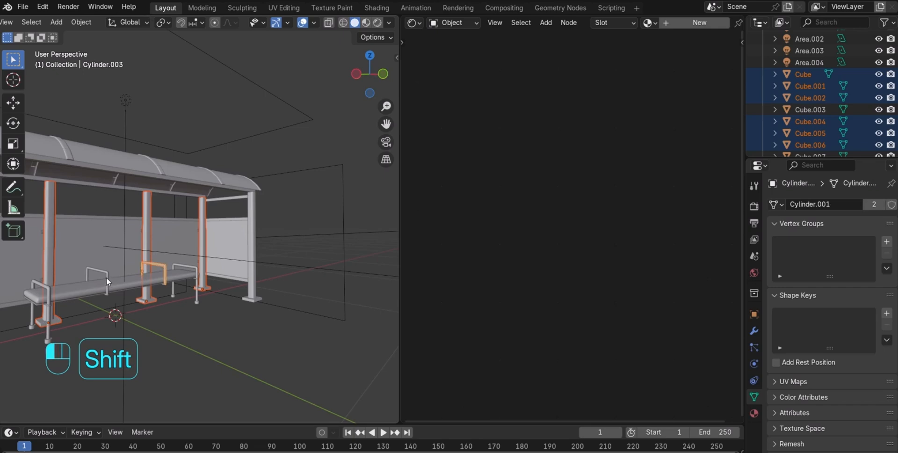
left_click(50, 293, "shift")
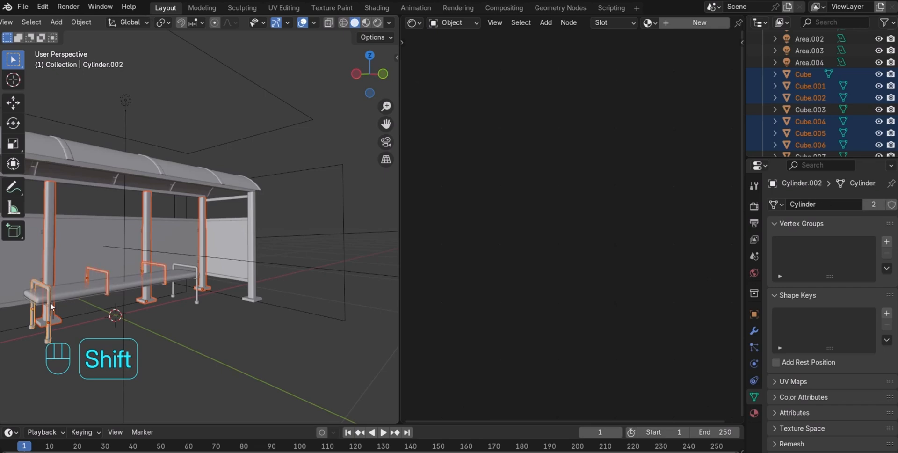
left_click(50, 308, "shift")
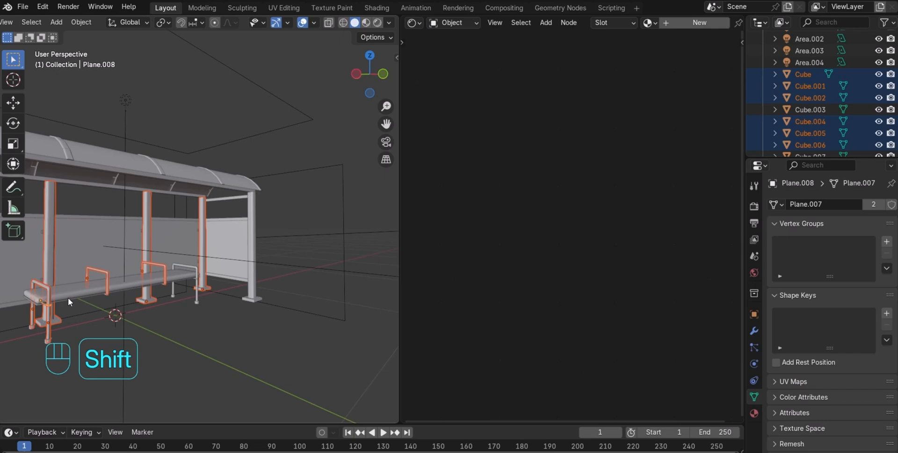
left_click(69, 299, "shift")
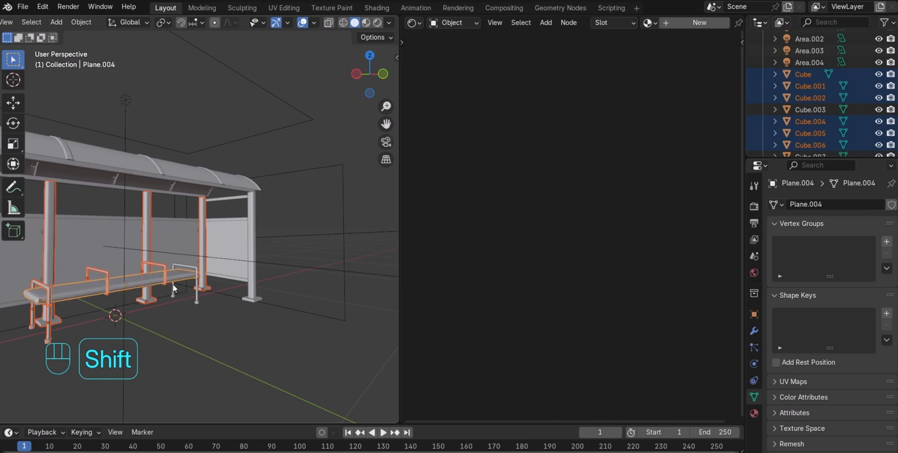
Add the bench's far end frame, its under-seat bracket and both of its feet to the selection
scroll(167, 282, "up", 4)
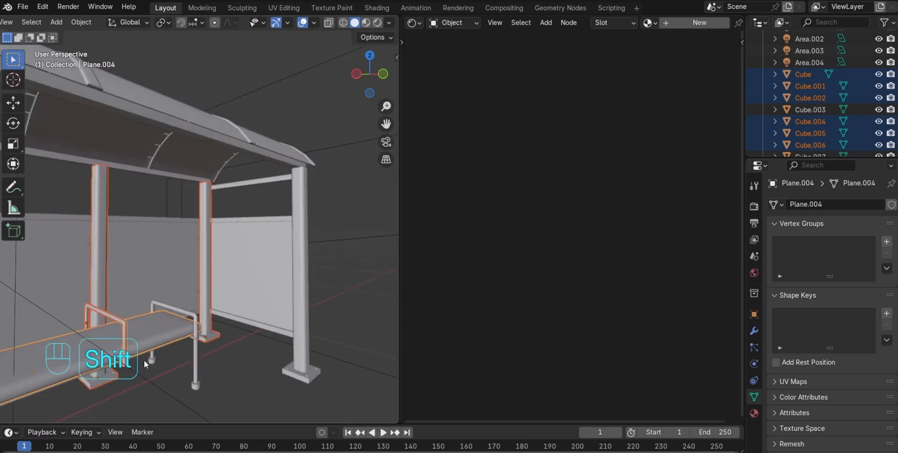
left_click(197, 338, "shift")
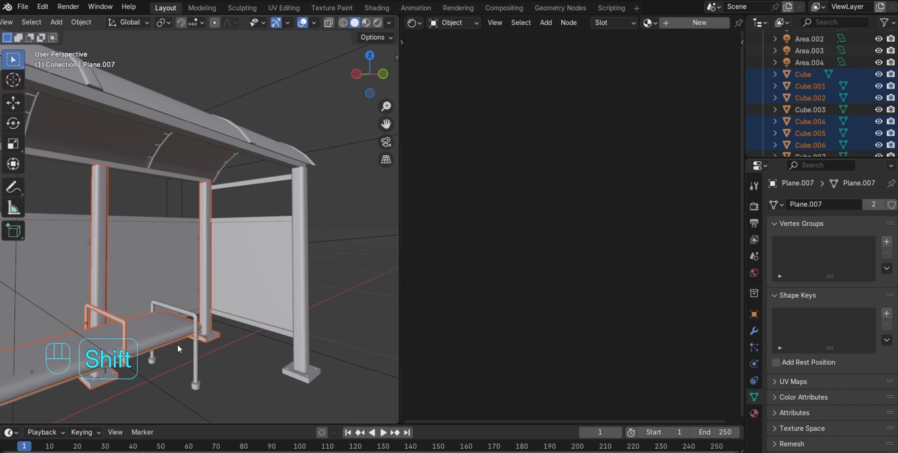
left_click(194, 361, "shift")
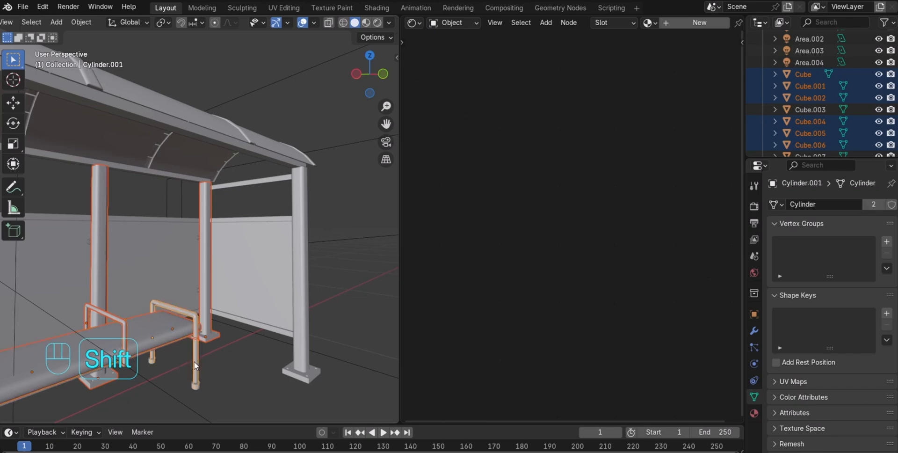
left_click(196, 385, "shift")
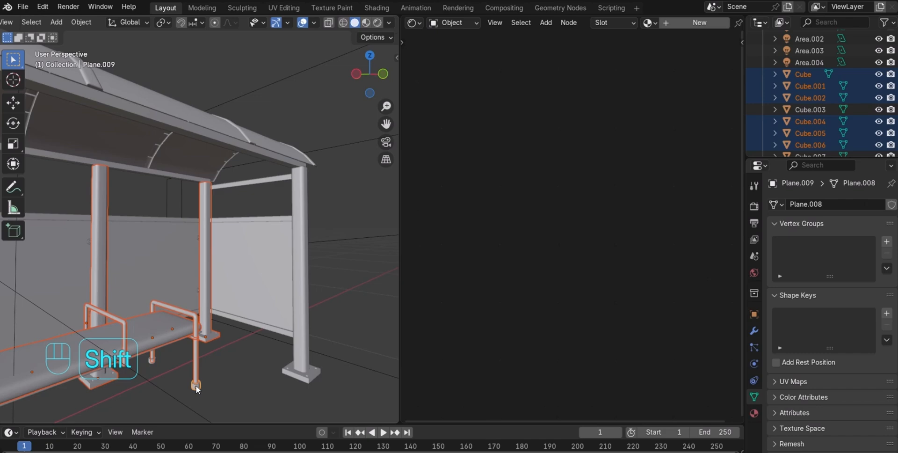
left_click(153, 360, "shift")
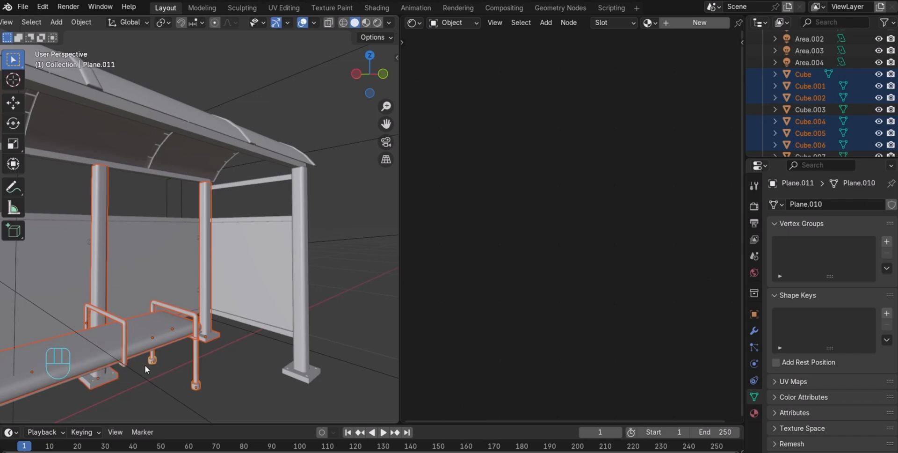
Add both feet of the bench's near end frame and the bracket under the middle armrest to the selection
scroll(163, 349, "down", 5)
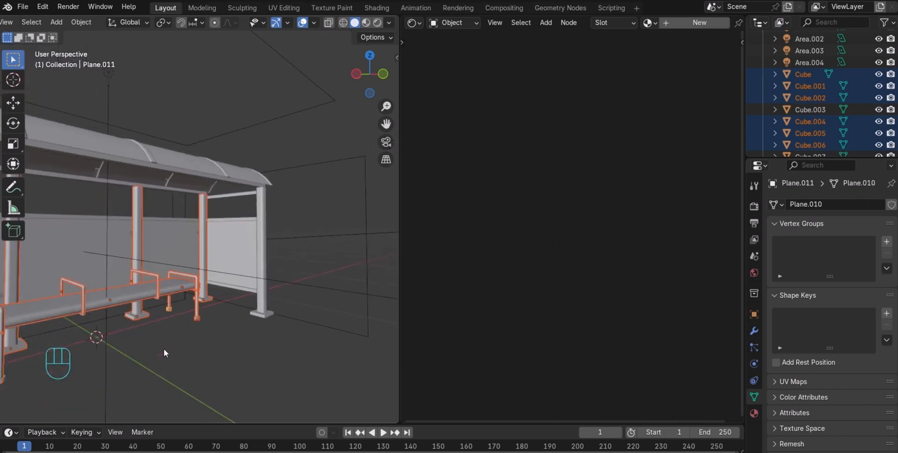
scroll(159, 324, "down", 2)
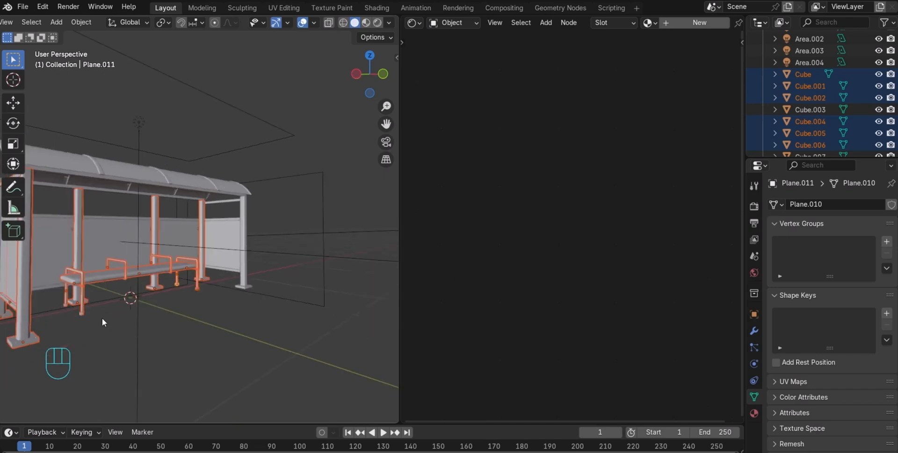
left_click(81, 313, "shift")
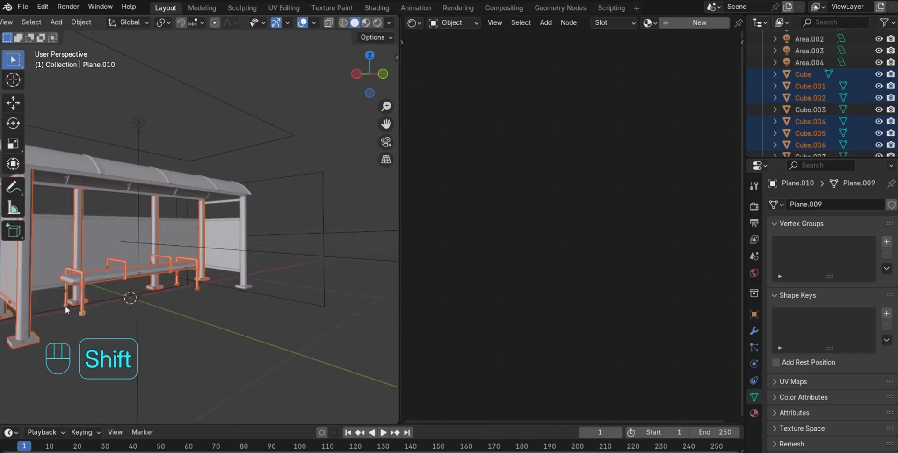
left_click(66, 307, "shift")
scroll(131, 305, "up", 5)
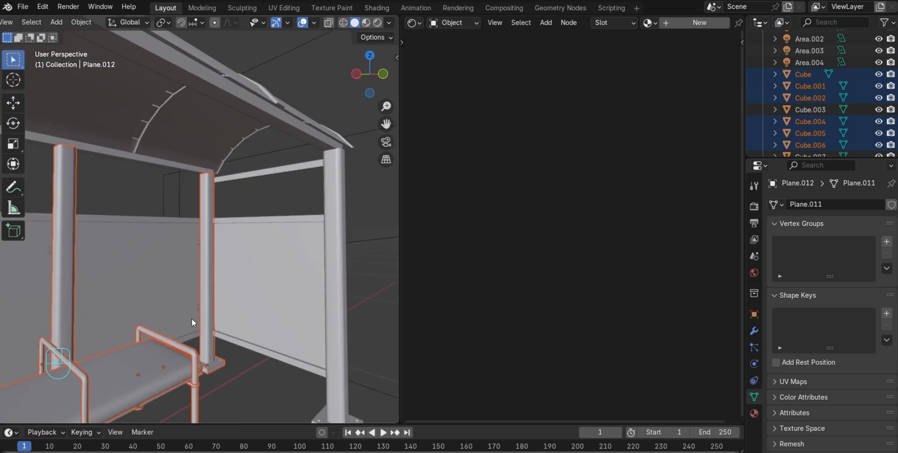
left_click_drag(387, 121, 398, 34)
left_click(113, 302, "shift")
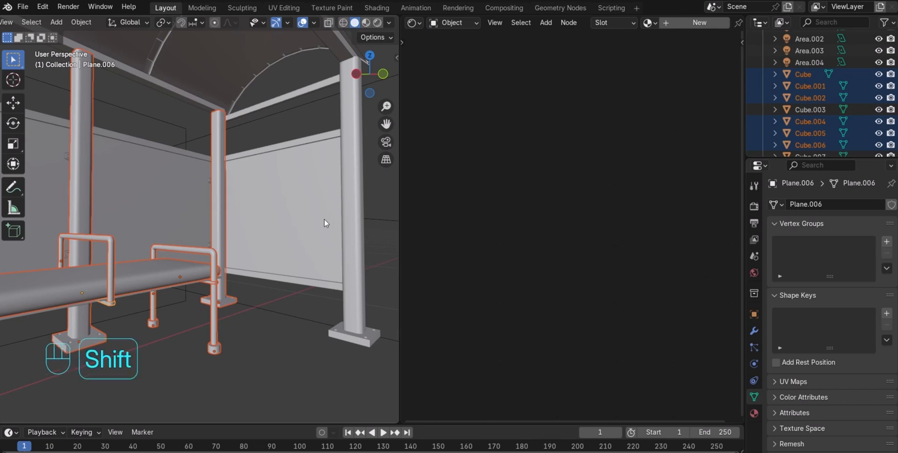
Make the front corner post the active object, link its material to all selected parts, and deselect everything
left_click(348, 207, "shift")
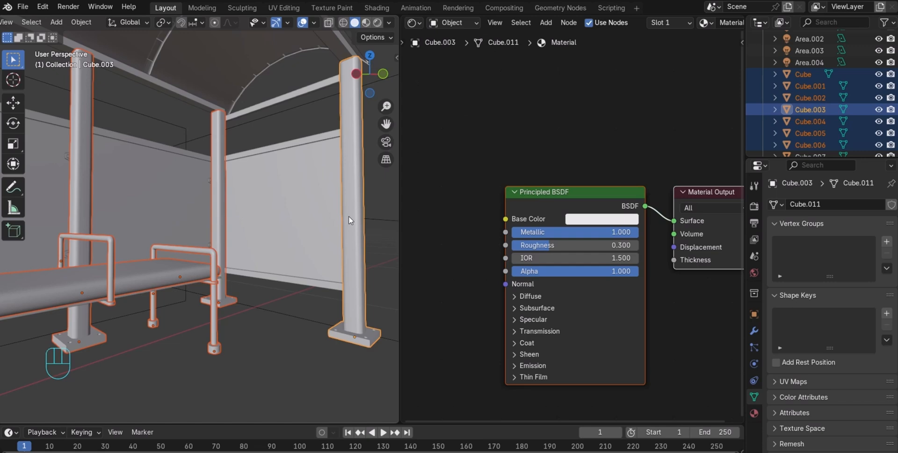
key("ctrl+l")
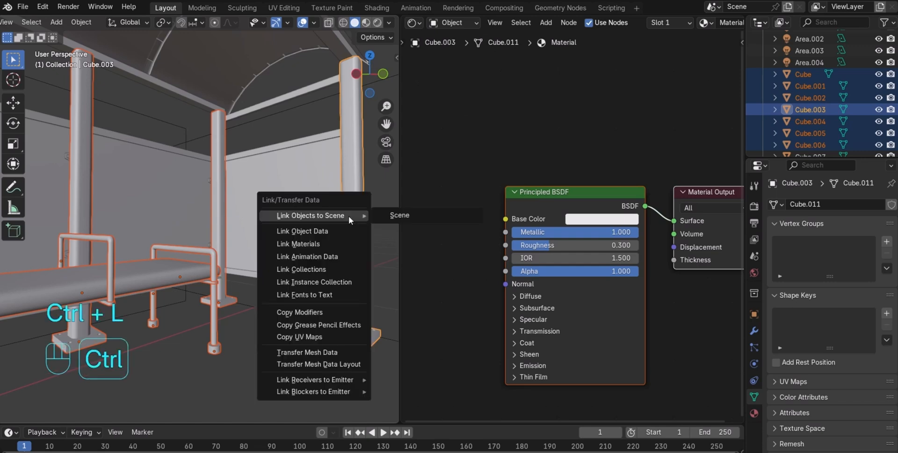
left_click(329, 240)
left_click(290, 293)
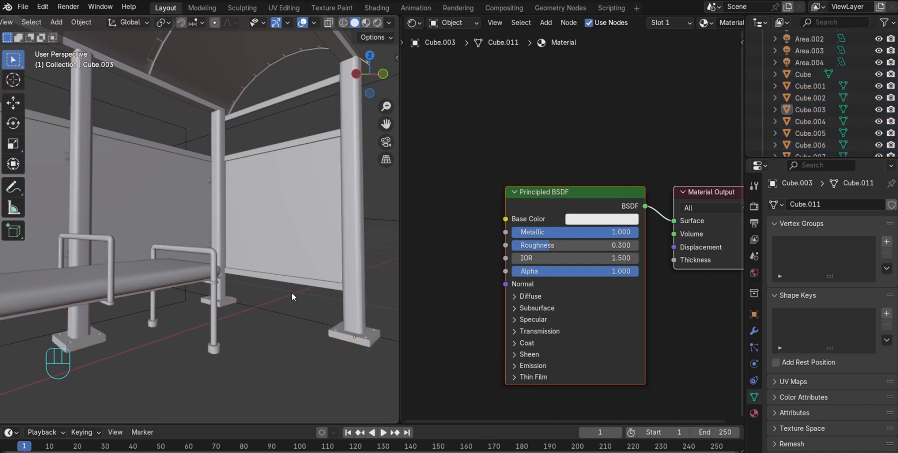
From behind the shelter, select both back-panel brackets on the nearest post, the upper bracket on the next post and a bolt of its lower bracket
scroll(291, 293, "down", 2)
left_click_drag(368, 78, 455, 84)
scroll(337, 113, "down", 3)
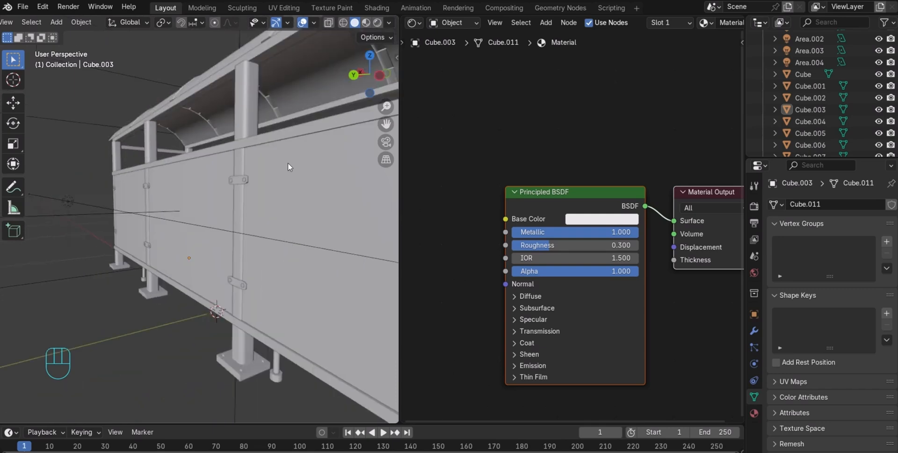
scroll(271, 172, "up", 2)
left_click(262, 161)
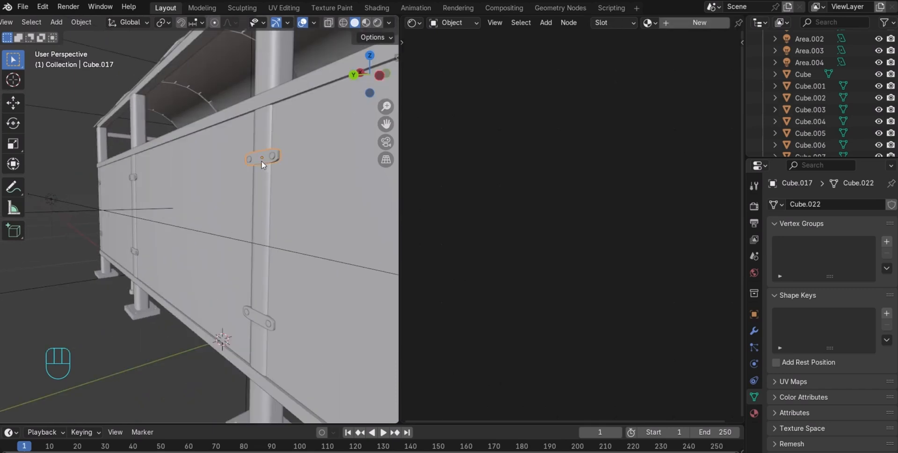
left_click(256, 320, "shift")
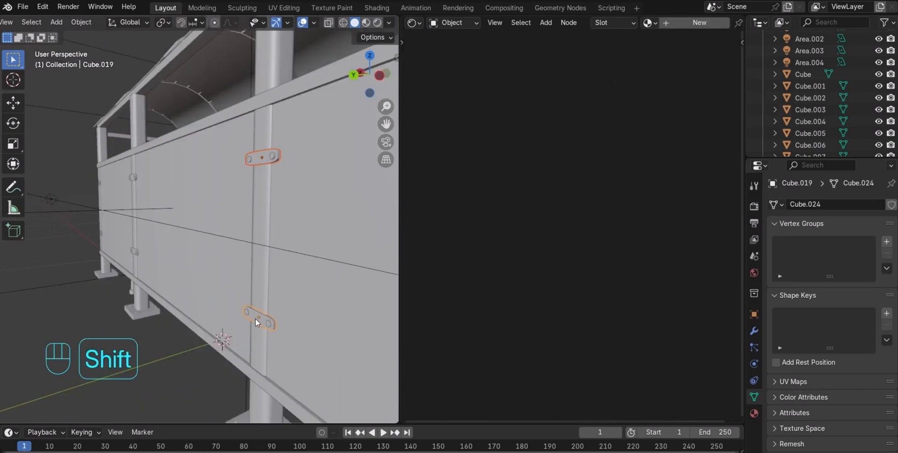
left_click(132, 178, "shift")
left_click(134, 249, "shift")
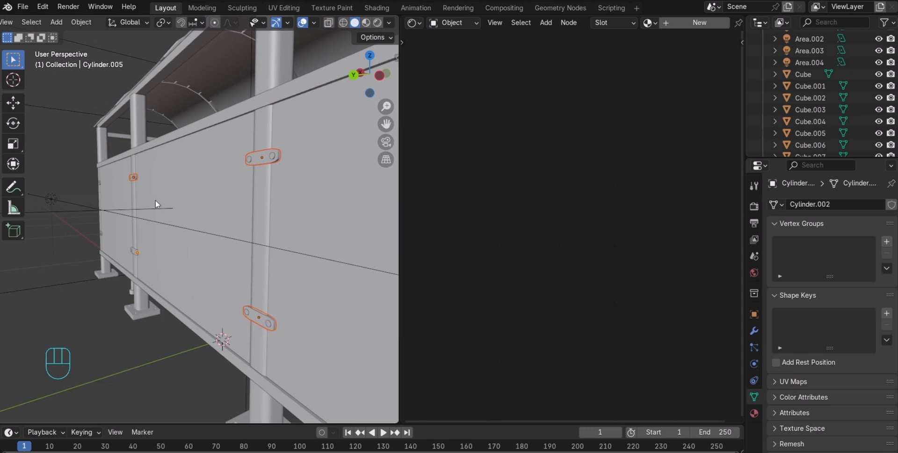
Try to add the lower back-panel bracket on the second post to the selection
left_click_drag(360, 95, 229, 225)
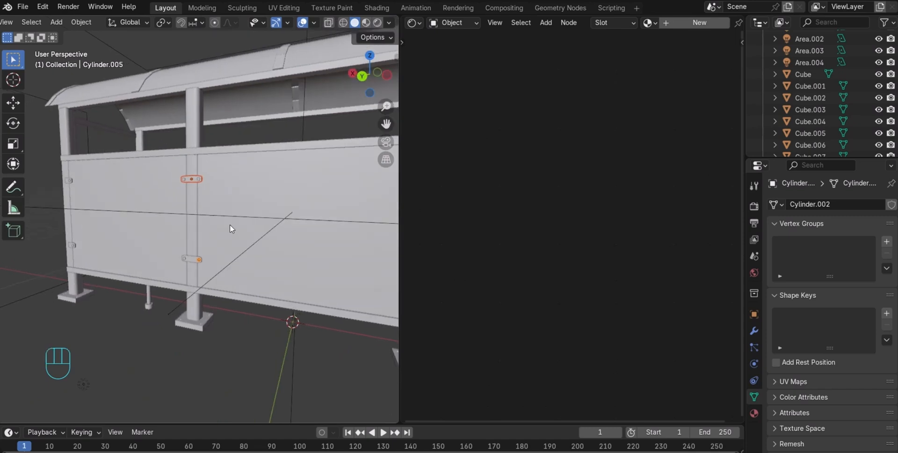
left_click(190, 261, "shift")
left_click(197, 260, "shift")
left_click(198, 260, "shift")
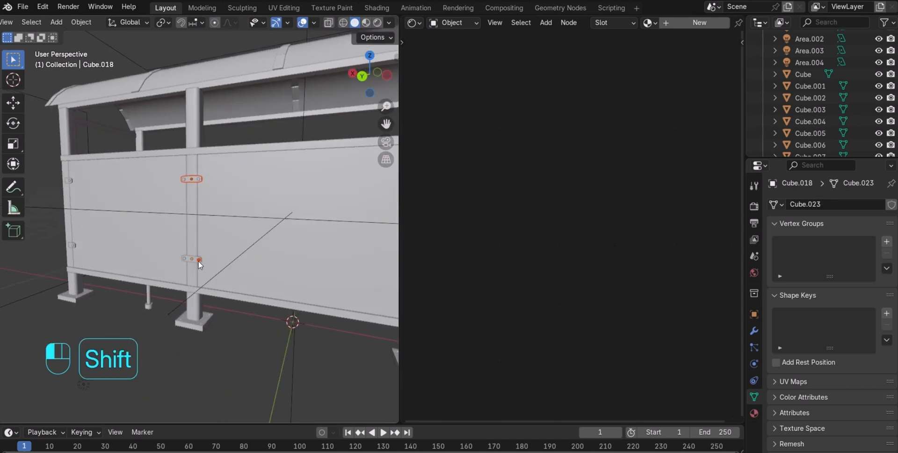
left_click(199, 260, "shift")
left_click(199, 260, "shift")
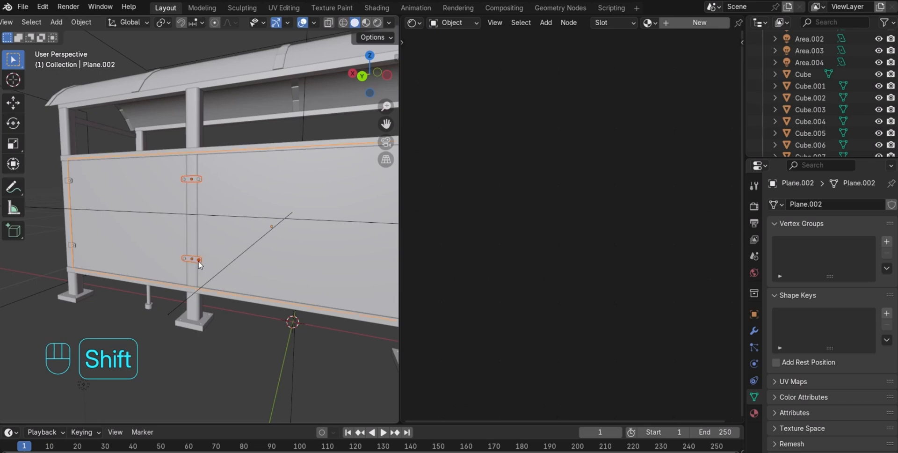
Undo the stray bolt and back-panel selections, and add the second post's lower back-panel bracket to the selection
key("ctrl+z")
key("ctrl+z")
key("ctrl+z")
key("ctrl+z")
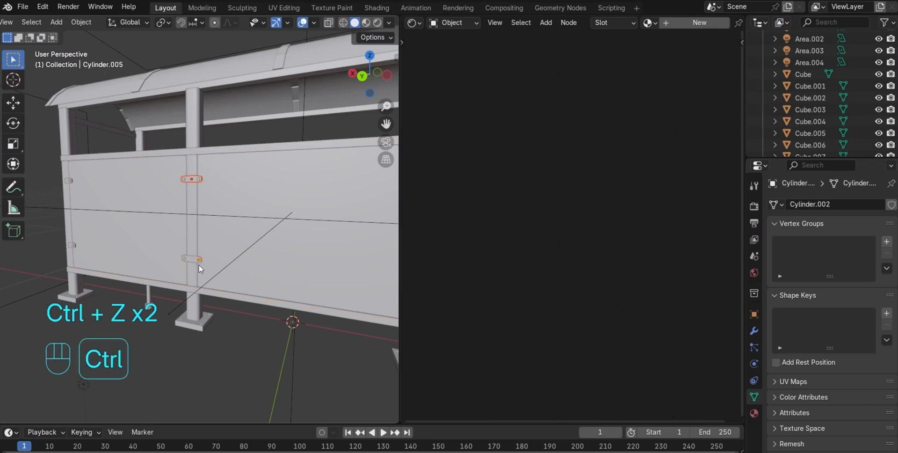
key("ctrl+z")
key("ctrl+z")
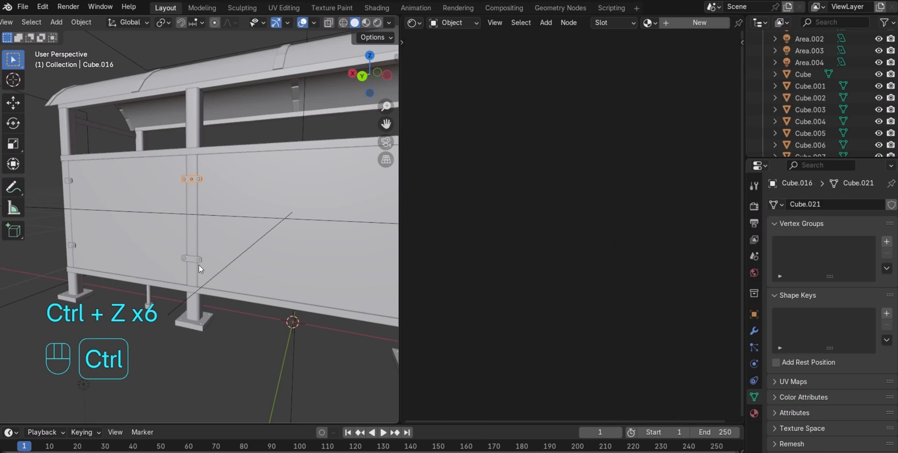
left_click(191, 261, "shift")
left_click(191, 261, "shift")
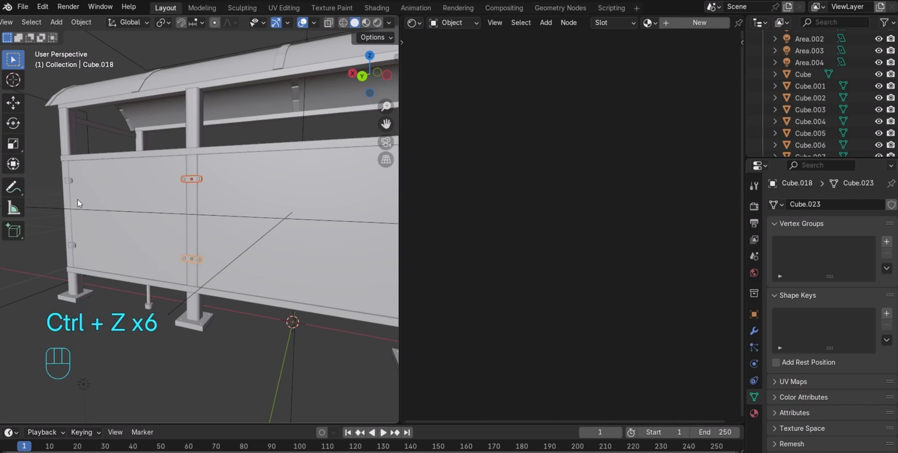
Add the upper and lower back-panel brackets on the rear corner post beyond the second post to the selection
scroll(79, 204, "up", 5)
mouse_move(384, 124)
left_mouse_down()
mouse_move(102, 123)
mouse_move(380, 139)
left_mouse_up()
left_click(168, 144, "shift")
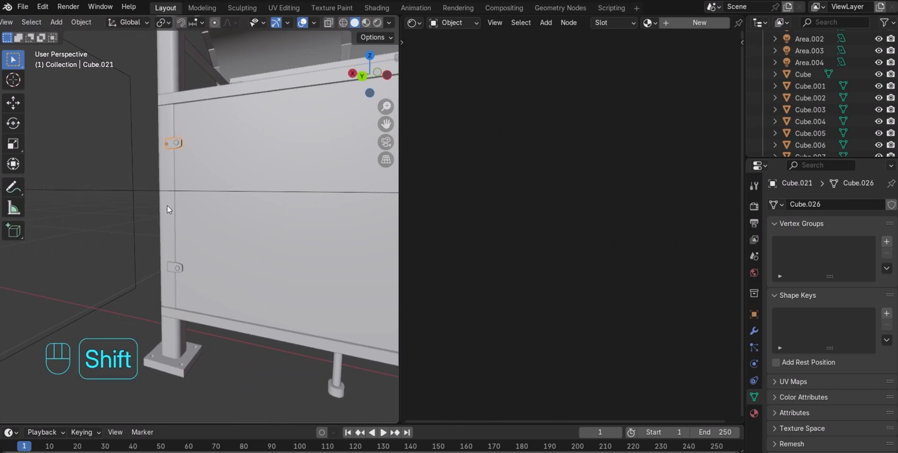
left_click(171, 266, "shift")
Add the upper and lower back-panel brackets on the rear corner post at the shelter's opposite end to the selection
scroll(169, 263, "down", 4)
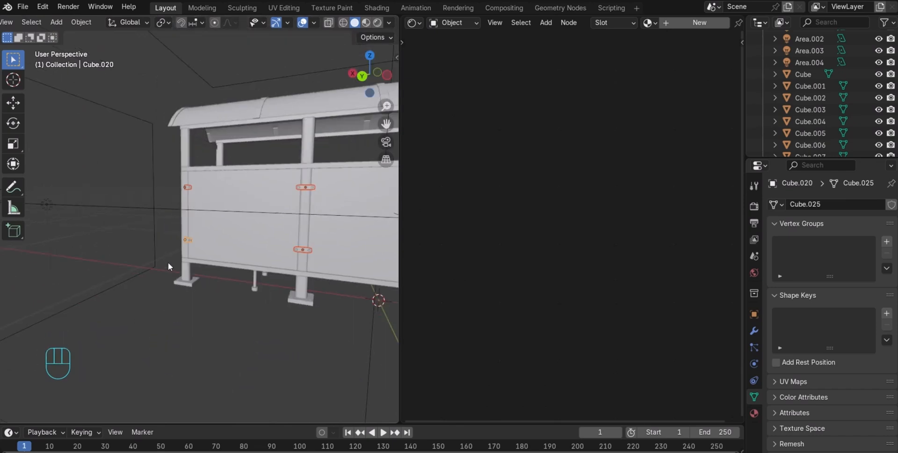
middle_click_drag(333, 192, 326, 222)
scroll(324, 218, "up", 2)
scroll(325, 218, "down", 2)
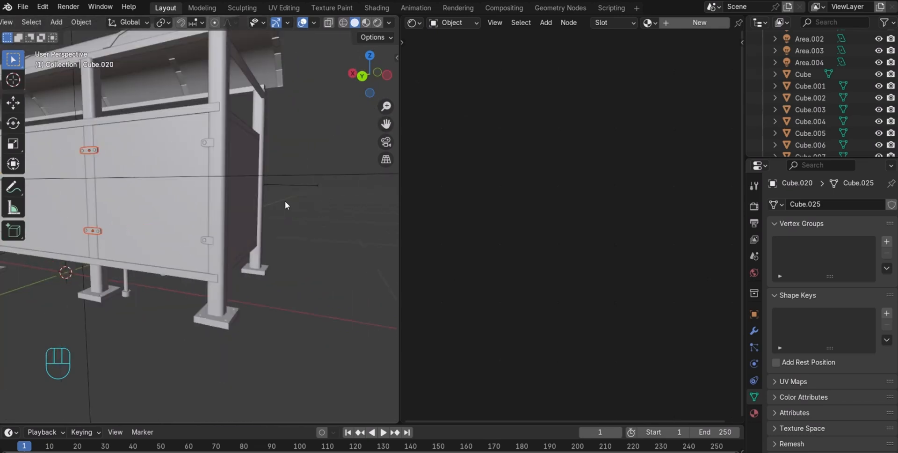
left_click(209, 143, "shift")
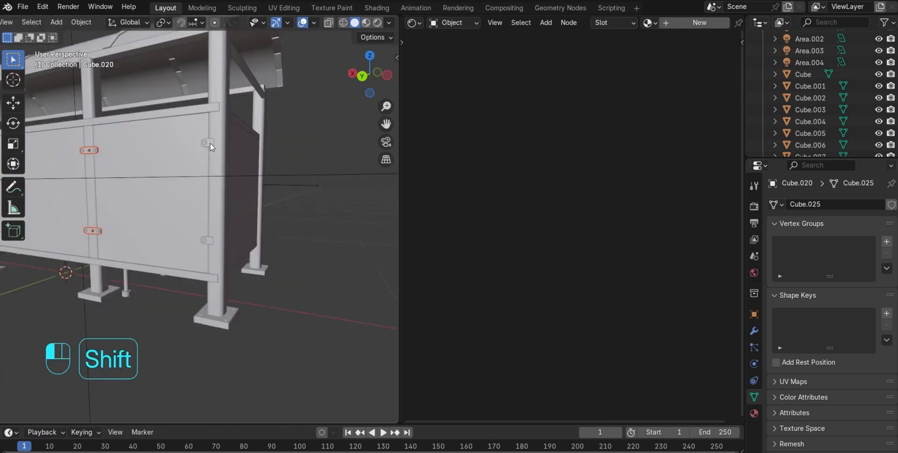
left_click(211, 240, "shift")
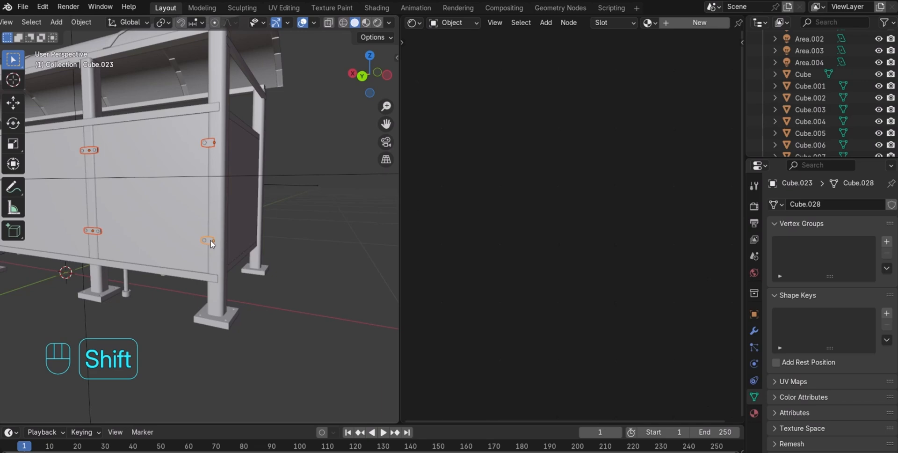
Make that rear corner post active, link its material to the selected brackets, and show the viewport in rendered shading
left_click(222, 203, "shift")
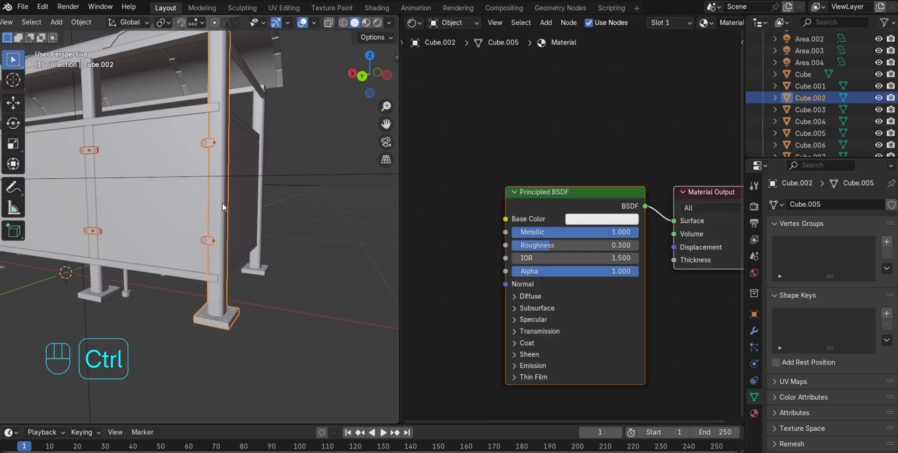
key("ctrl+l")
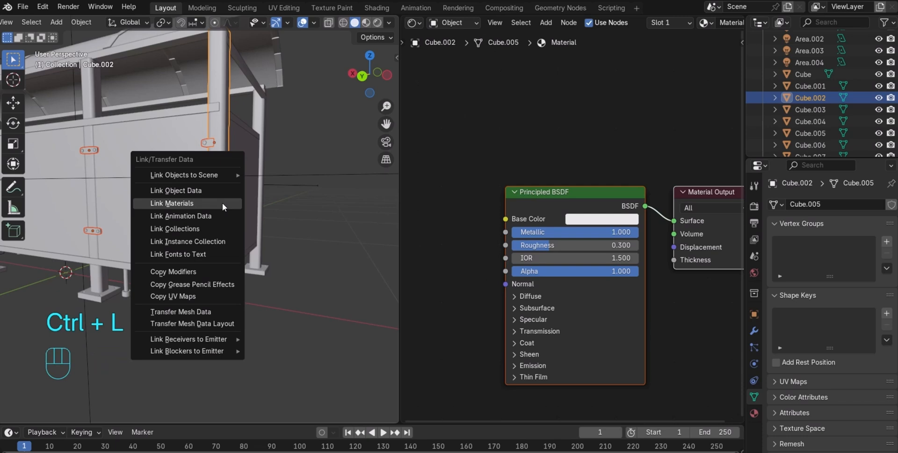
left_click(222, 203)
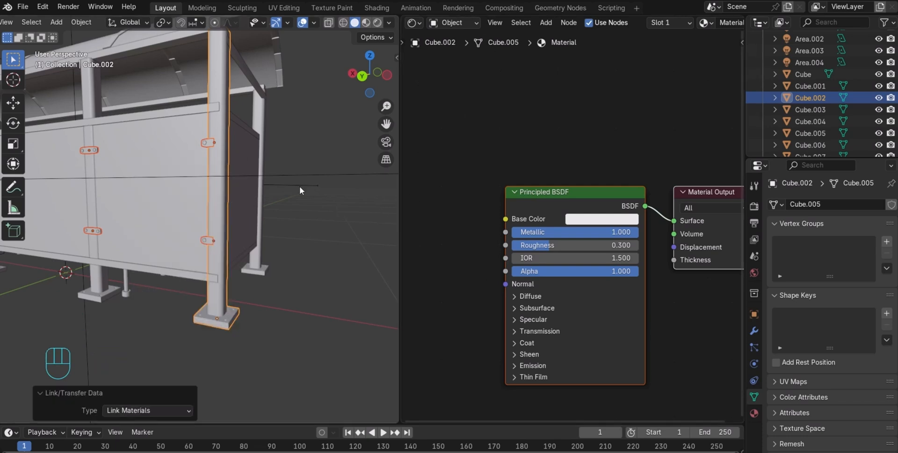
scroll(310, 142, "down", 3)
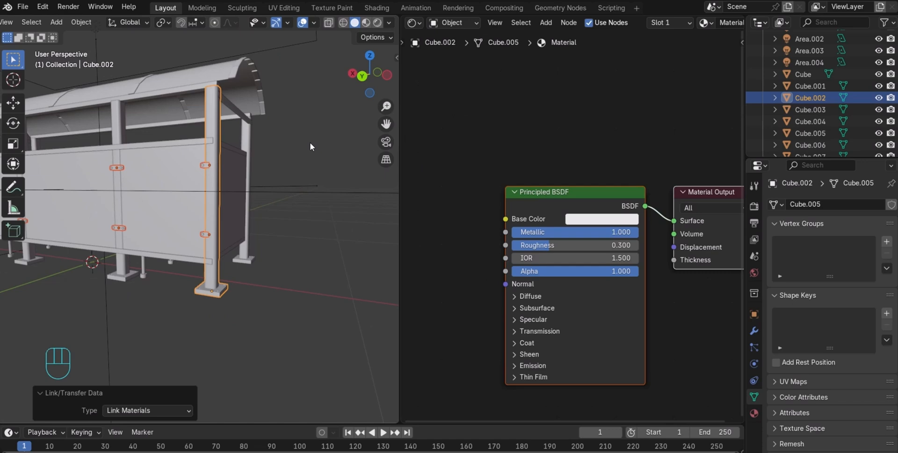
left_click(377, 23)
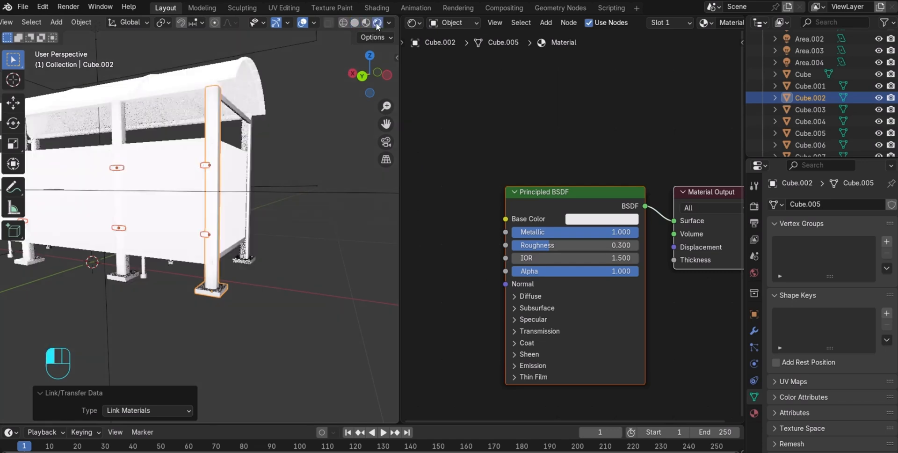
Select the Area.004 light and set its power to 50 W
left_click(311, 195)
left_click_drag(375, 80, 310, 176)
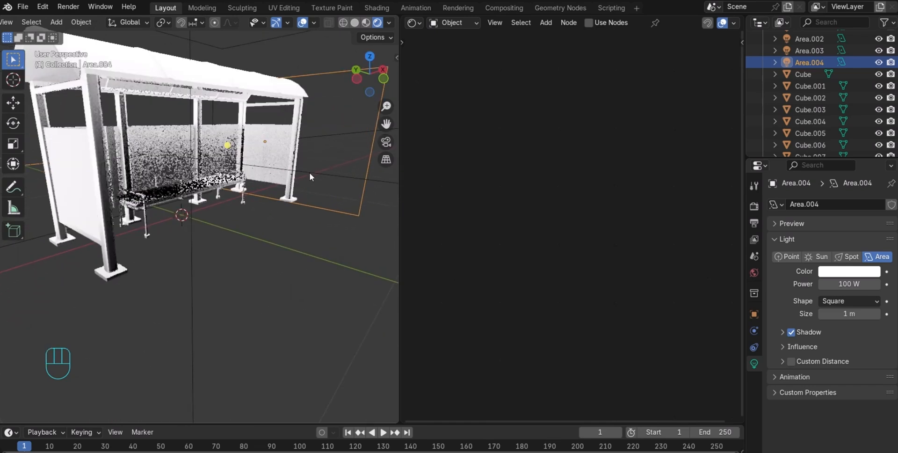
left_click(854, 282)
type("50")
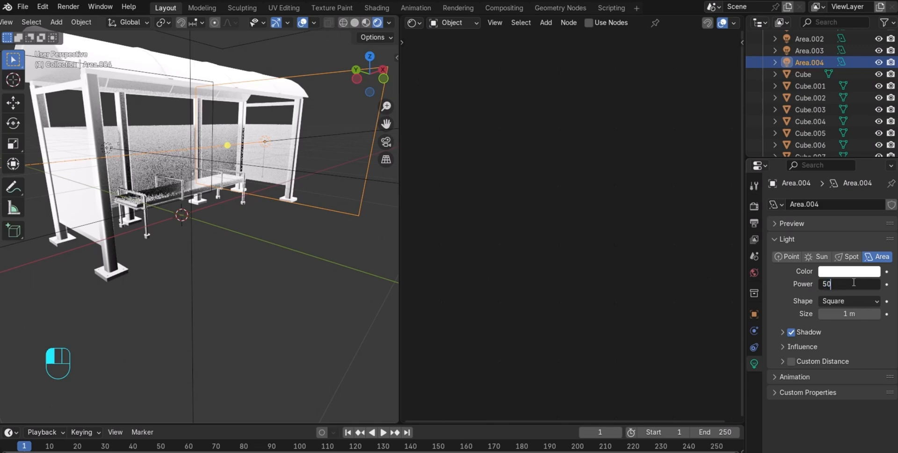
key("Return")
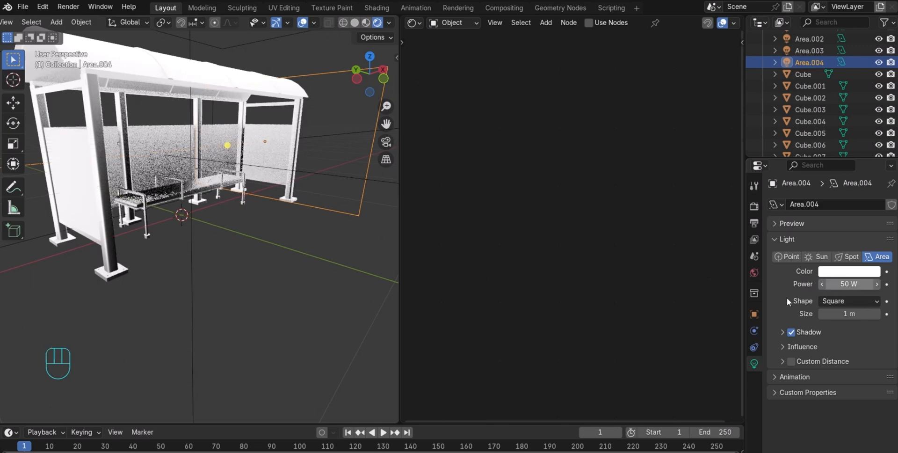
Select the Area.003 light and set its power to 50 W
scroll(132, 223, "down", 6)
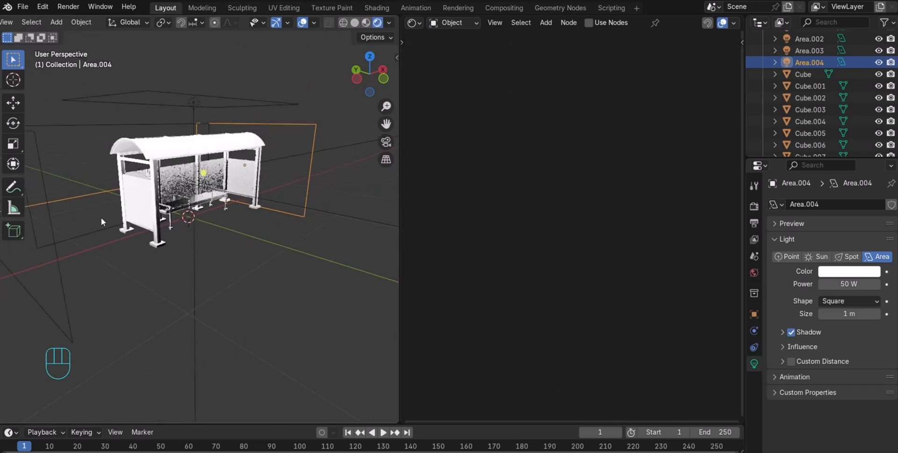
left_click(48, 212)
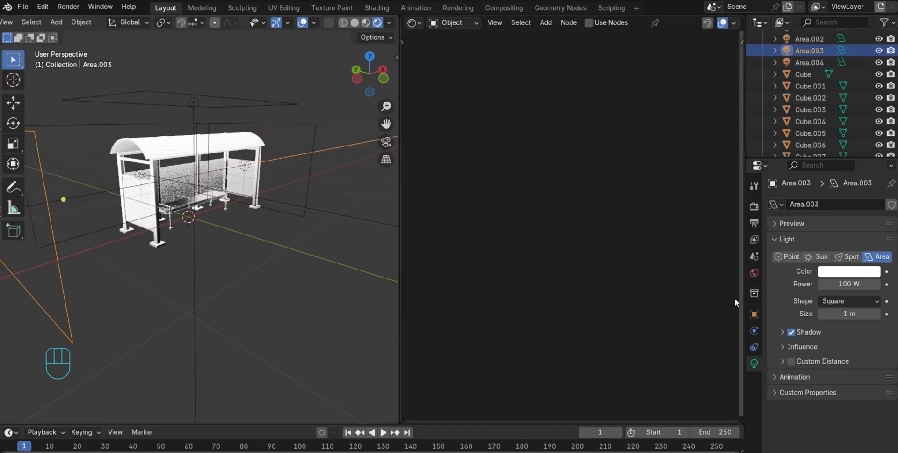
left_click(851, 284)
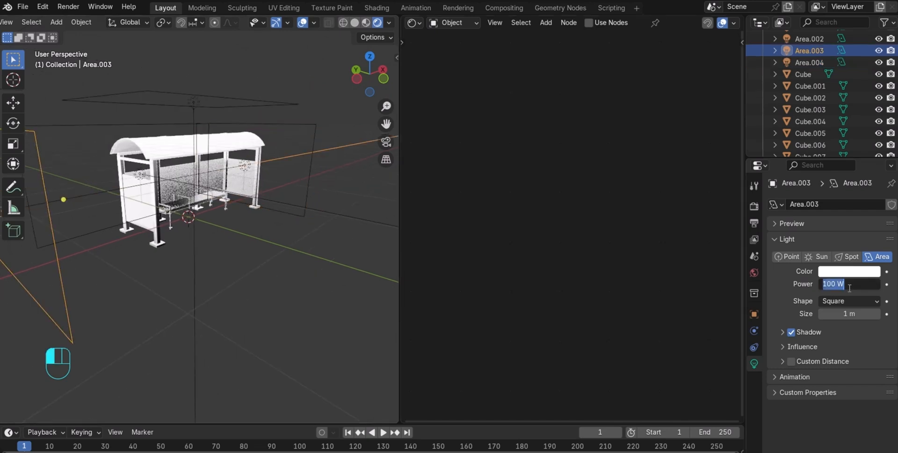
type("50")
key("Return")
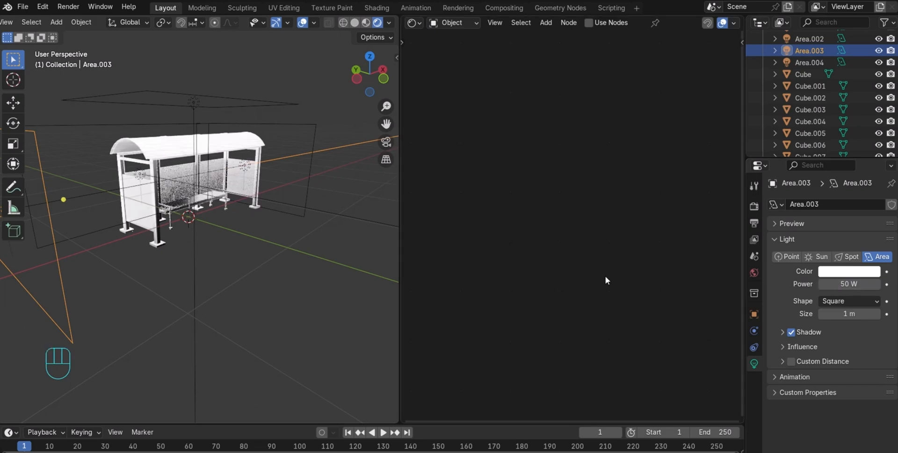
Select the Area.002 light and set its power to 50 W
left_click(88, 123)
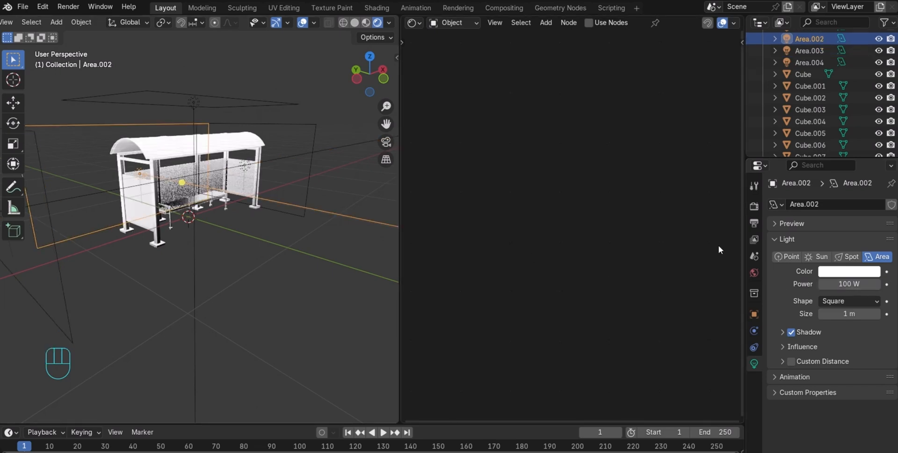
left_click(851, 284)
type("50")
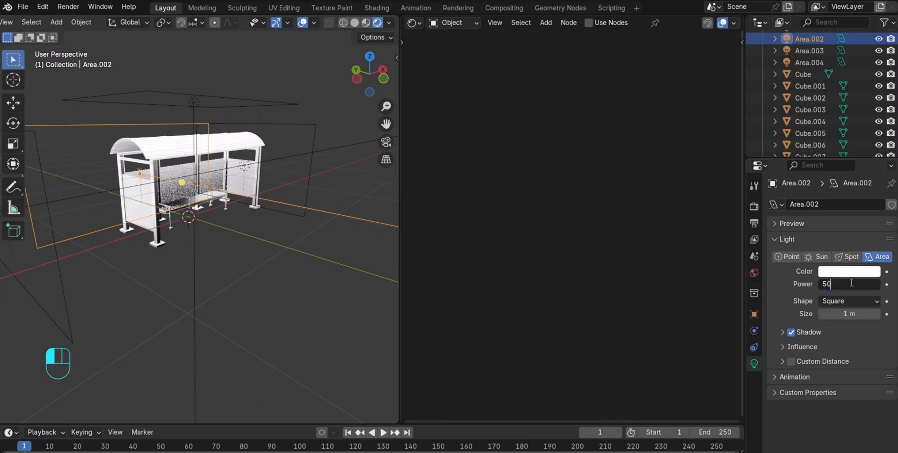
key("Return")
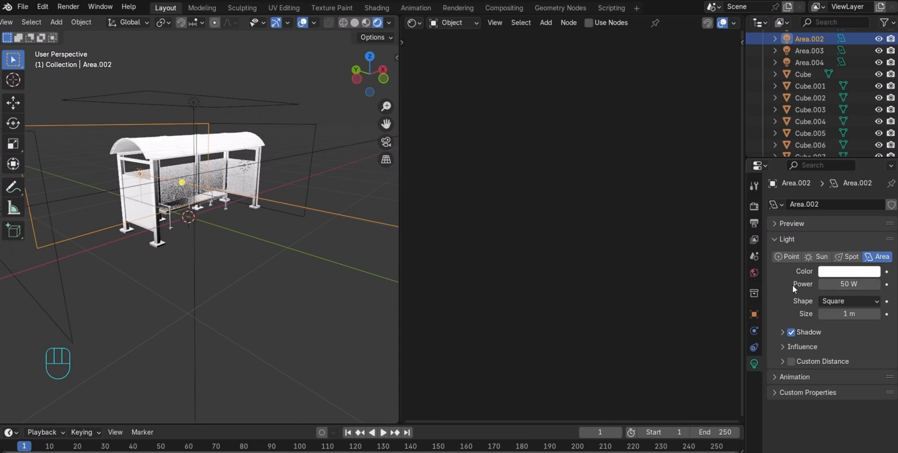
Assign an Environment Texture to the world background's color
left_click(754, 273)
left_click(828, 283)
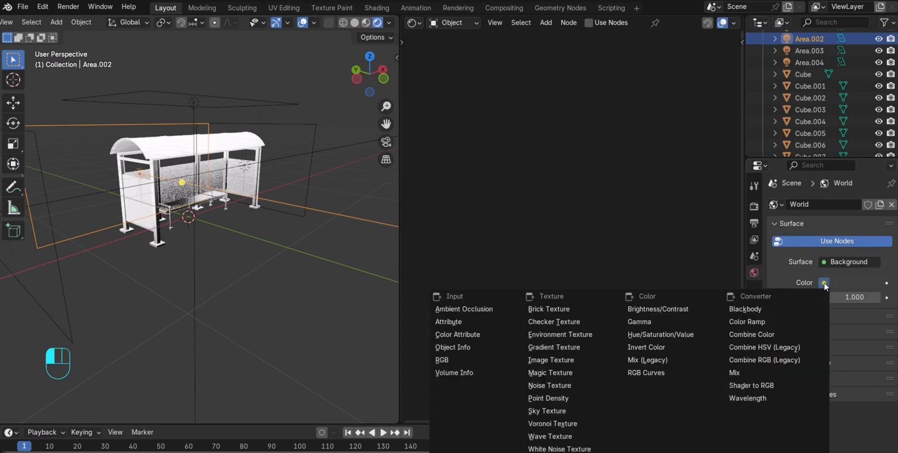
left_click(554, 334)
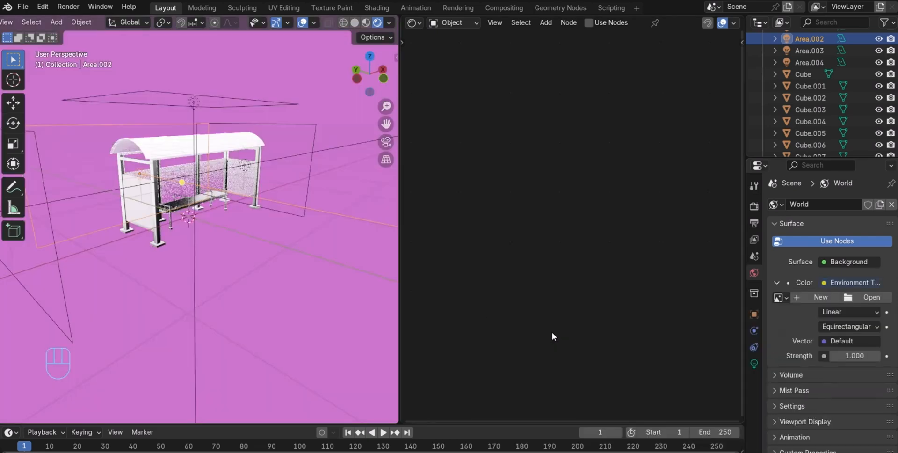
Try monkstown_castle_2k.hdr from the HDRI folder in 3D Objects as the world environment image, and unlink it
left_click(875, 298)
left_click(201, 134)
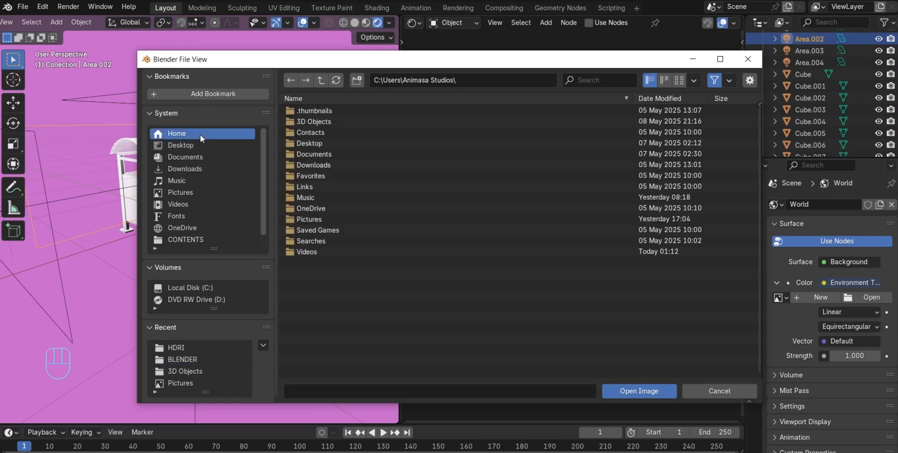
left_click(311, 122)
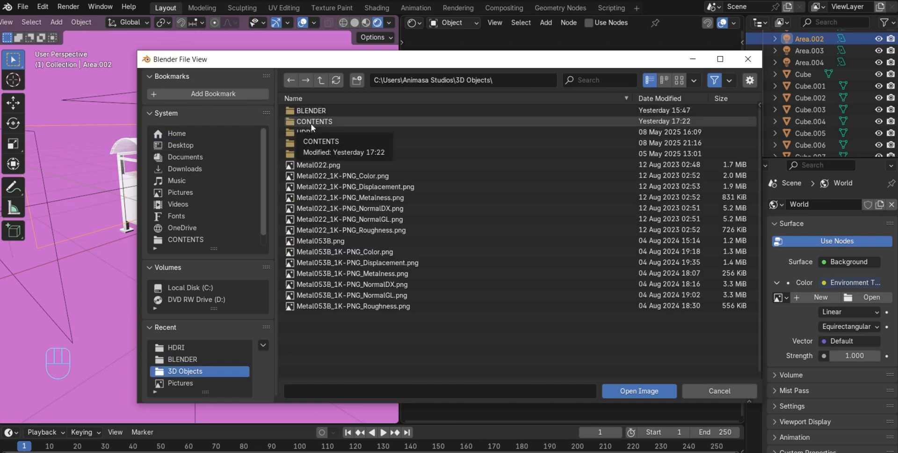
left_click(350, 134)
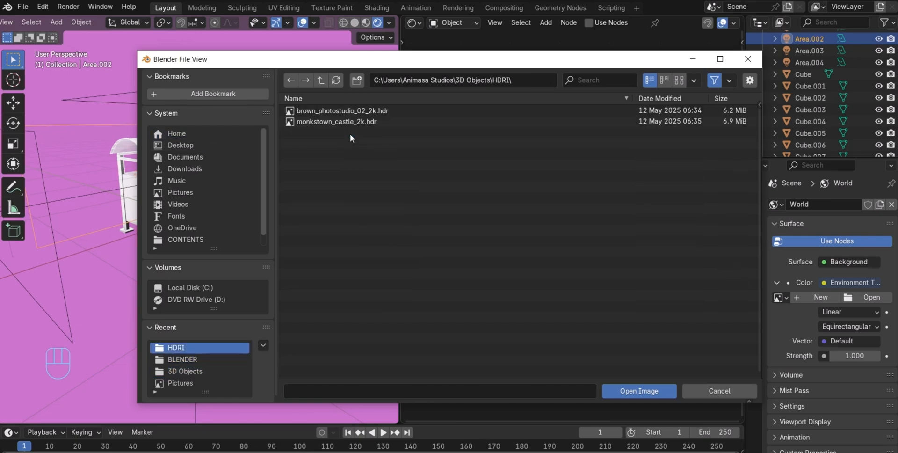
left_click(344, 122)
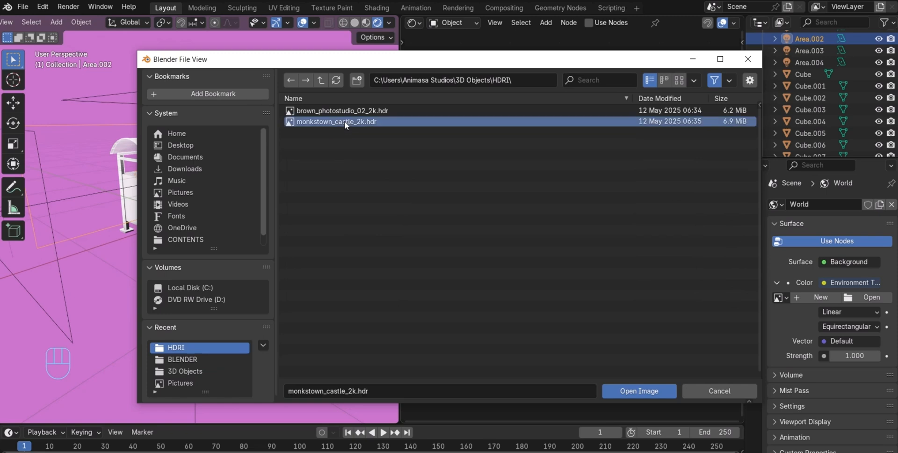
left_click(646, 393)
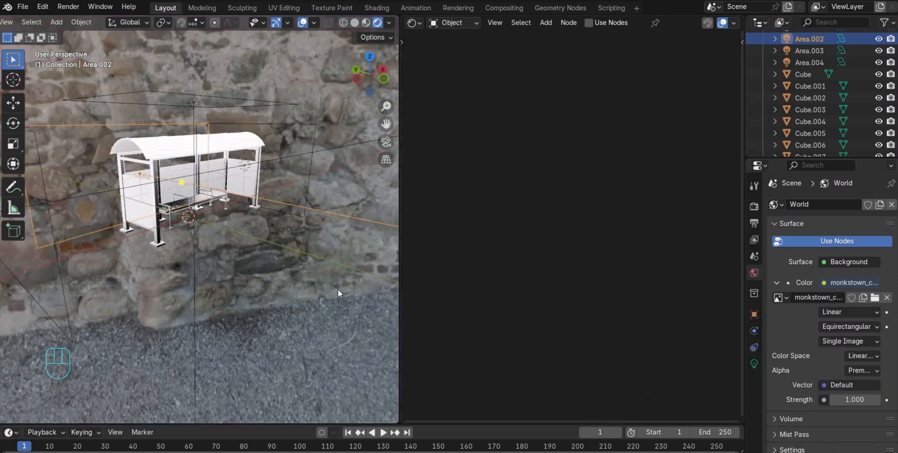
scroll(315, 248, "up", 2)
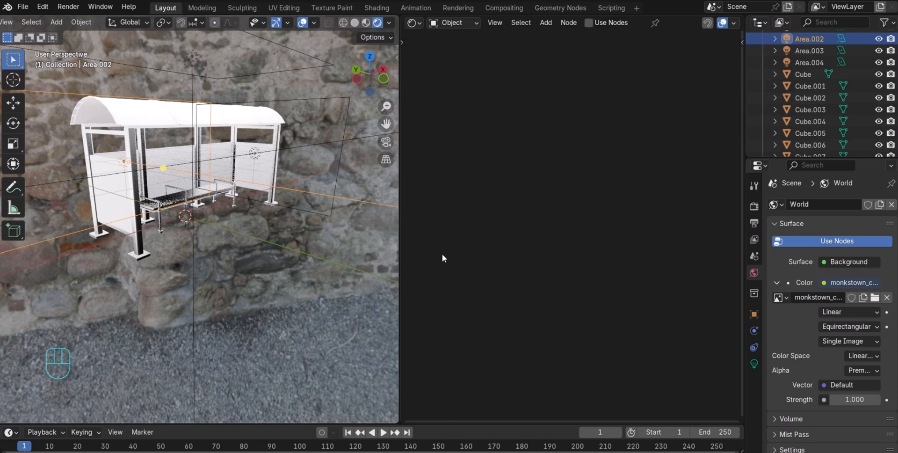
left_click(886, 297)
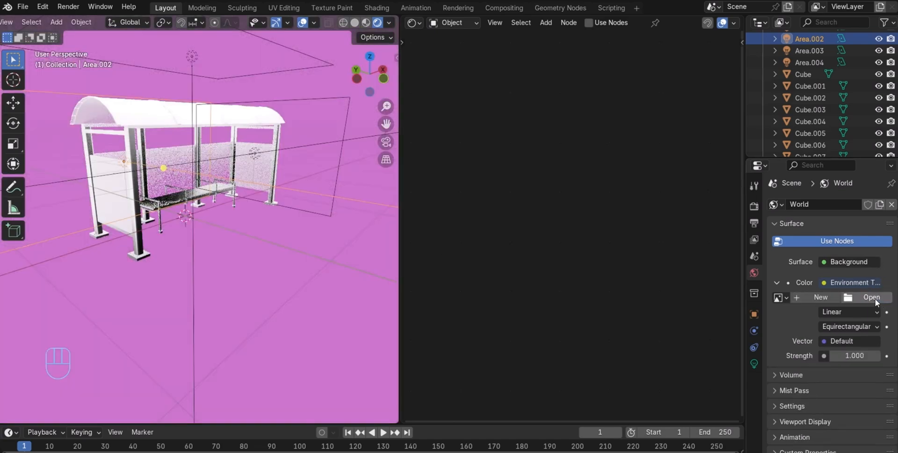
Load brown_photostudio_02_2k.hdr from the HDRI folder in 3D Objects as the world environment image
left_click(864, 298)
left_click(175, 133)
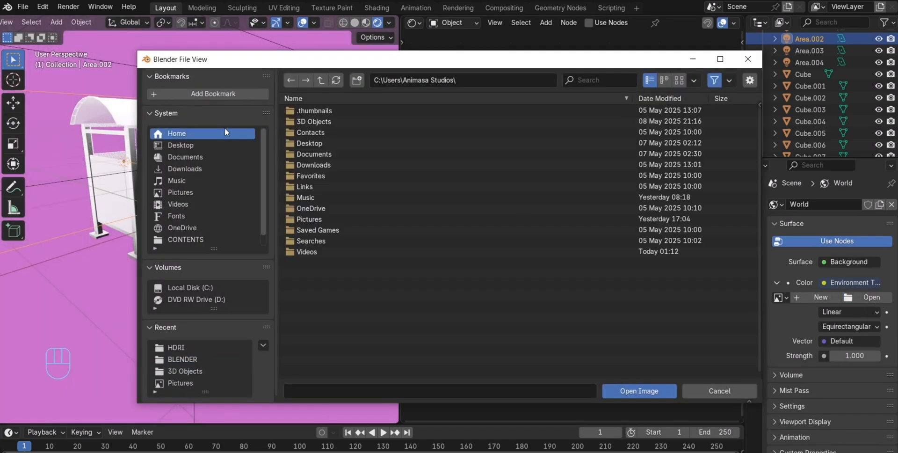
left_click(334, 122)
double_click(333, 122)
double_click(330, 133)
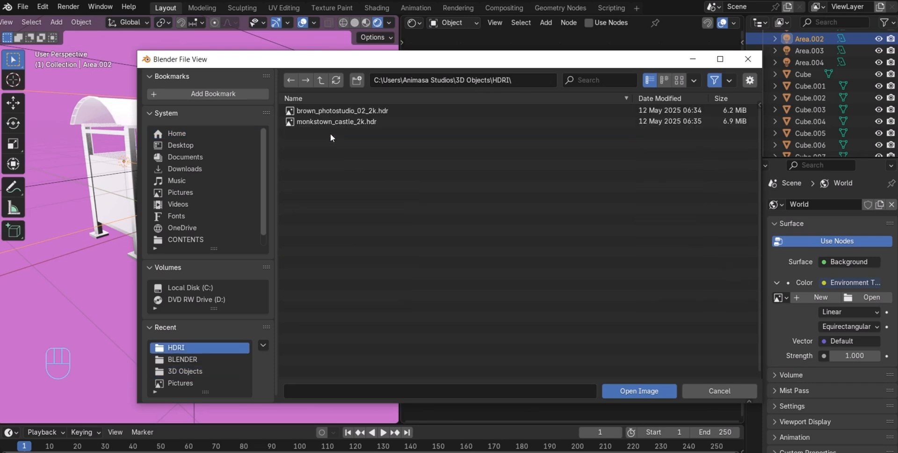
left_click(332, 112)
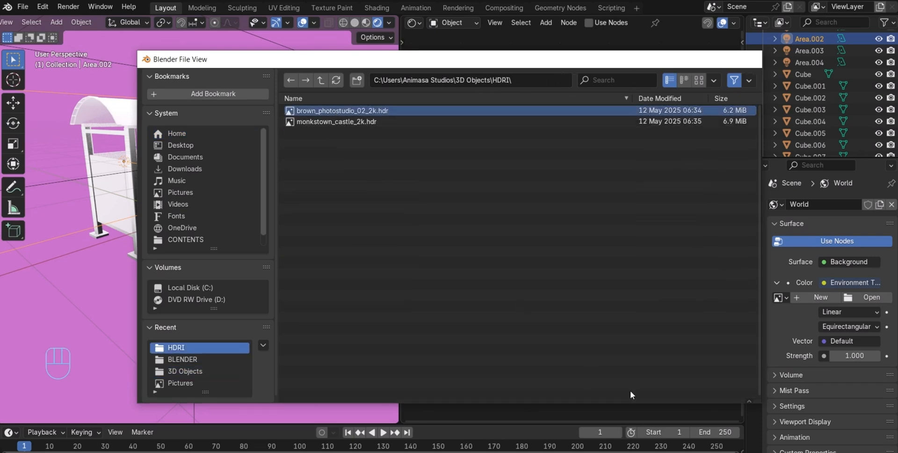
left_click(630, 391)
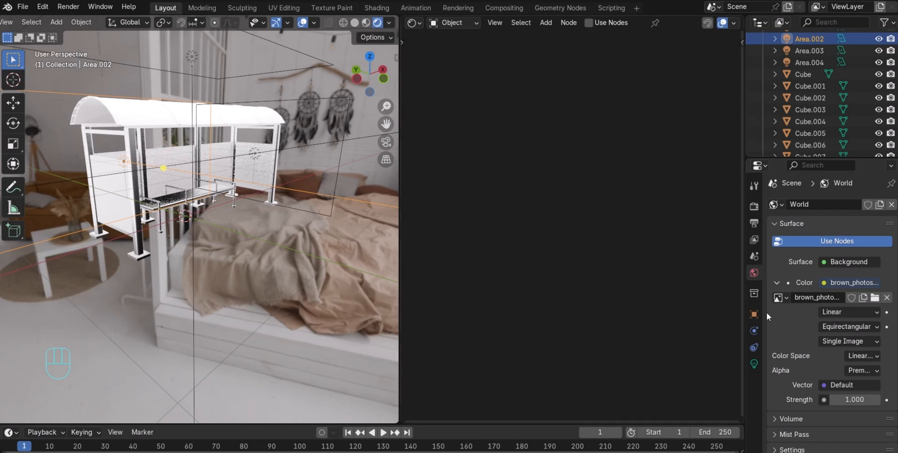
Make the render film background transparent
left_click(755, 207)
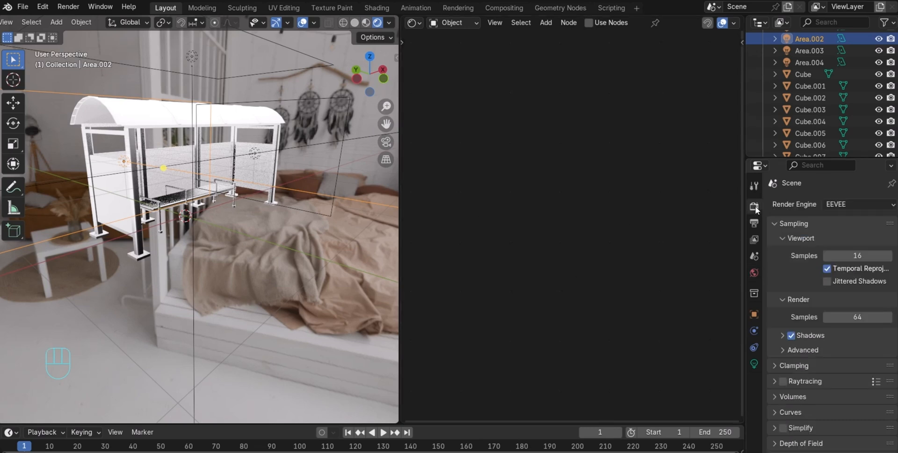
scroll(794, 397, "down", 3)
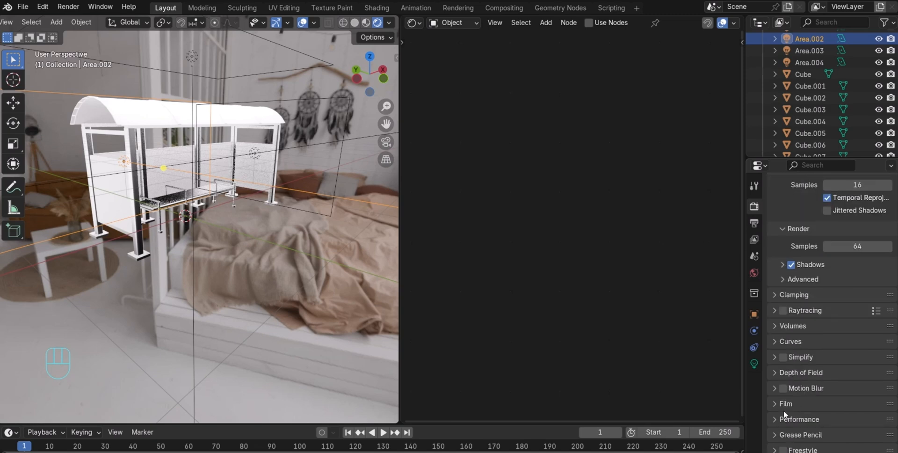
left_click(774, 406)
scroll(795, 410, "down", 3)
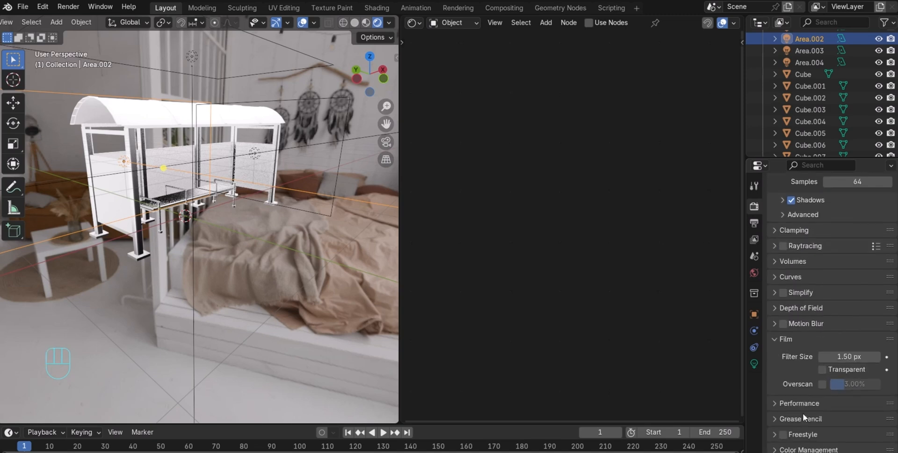
left_click(822, 370)
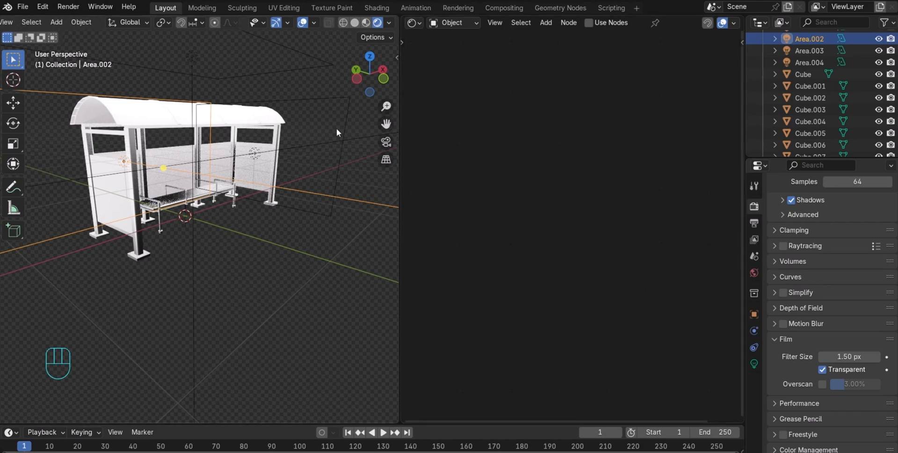
Create a new material on the shelter's long back panel and delete its Principled BSDF node
scroll(335, 128, "up", 6)
scroll(330, 128, "down", 1)
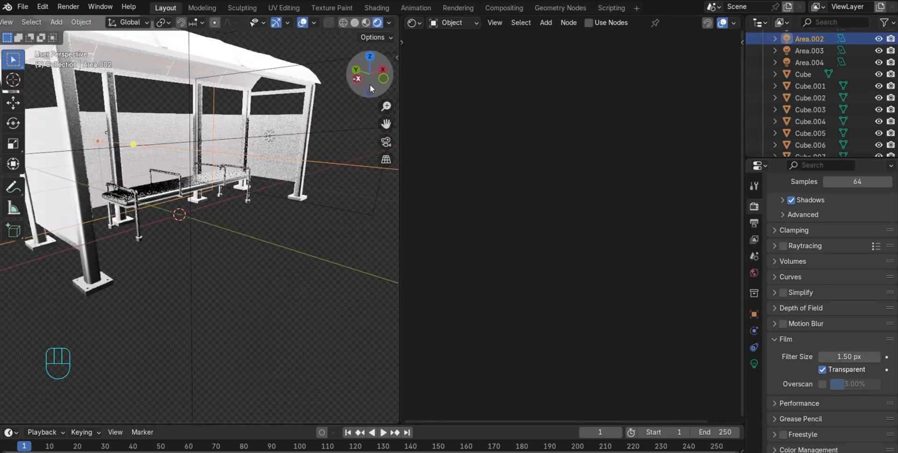
mouse_move(371, 78)
left_mouse_down()
mouse_move(360, 79)
mouse_move(367, 80)
left_mouse_up()
scroll(337, 136, "down", 2)
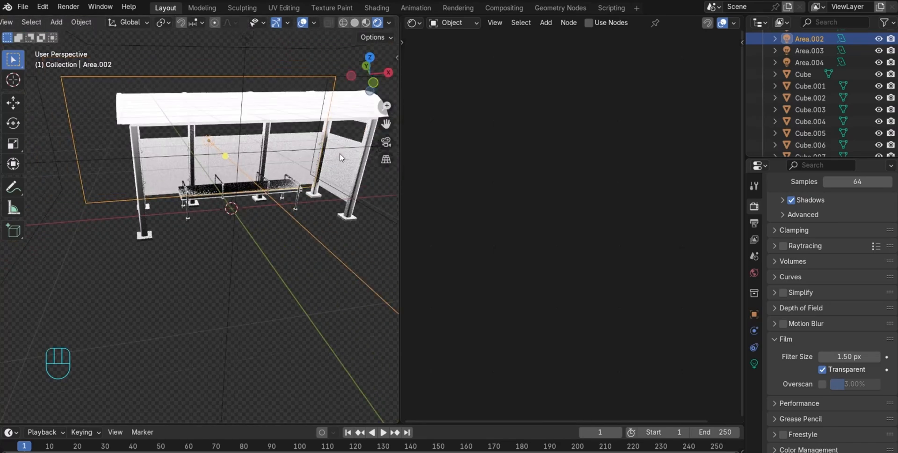
left_click(287, 150)
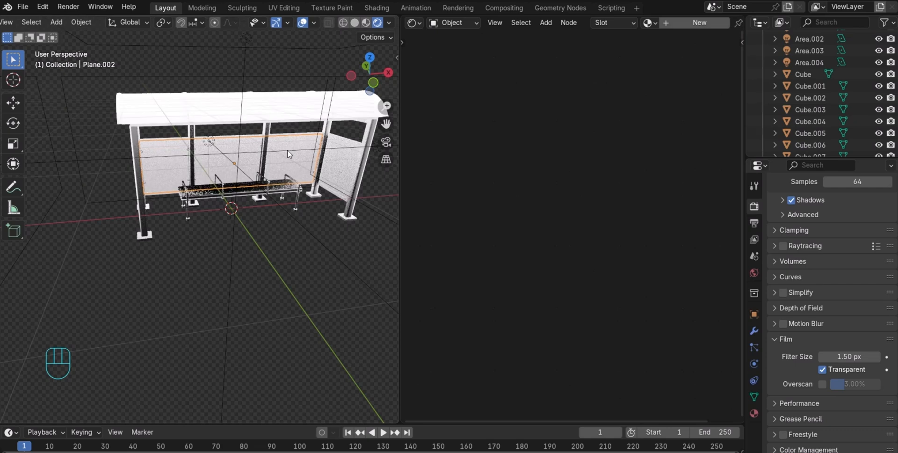
left_click(681, 22)
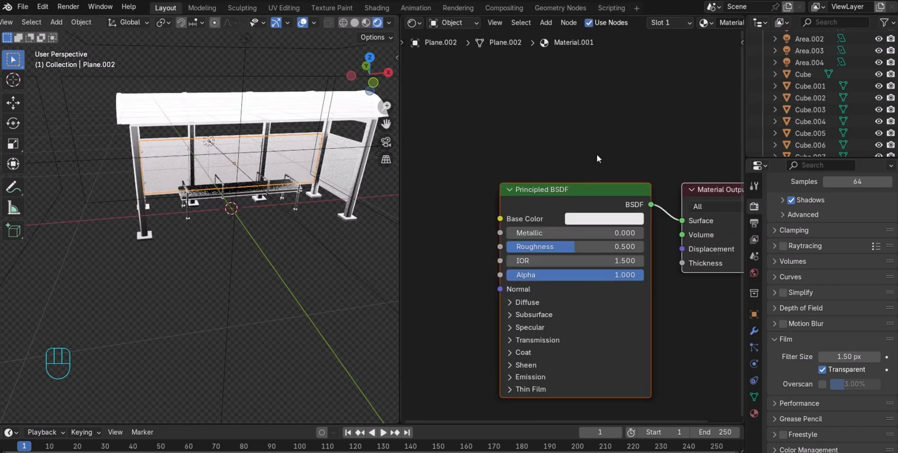
middle_click_drag(596, 154, 615, 104)
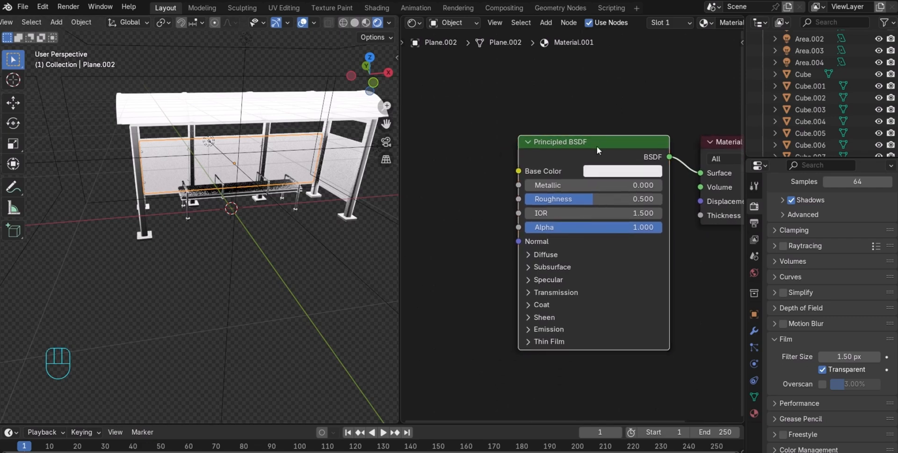
key("x")
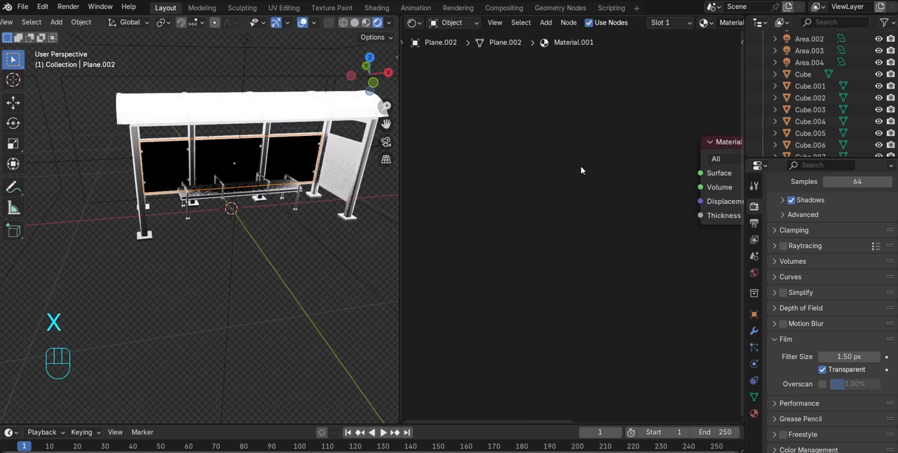
Add a Glass BSDF node to the back panel's material, well before the Material Output
key("shift+a")
left_click(580, 165)
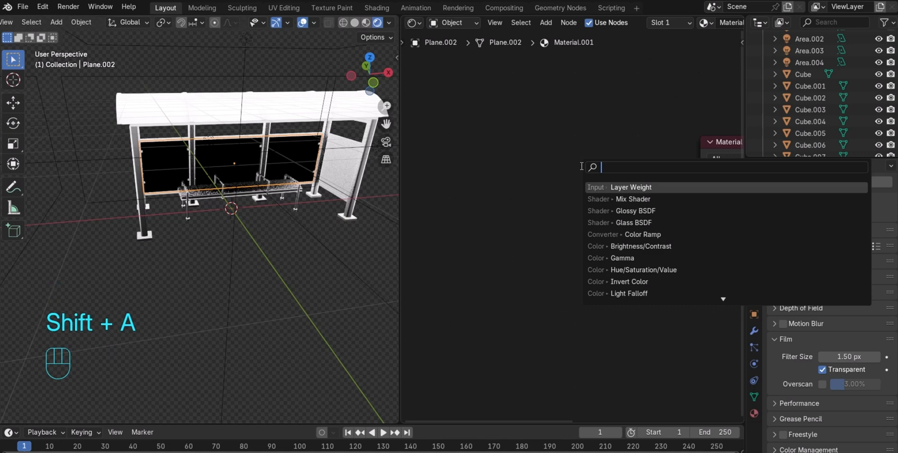
type("g")
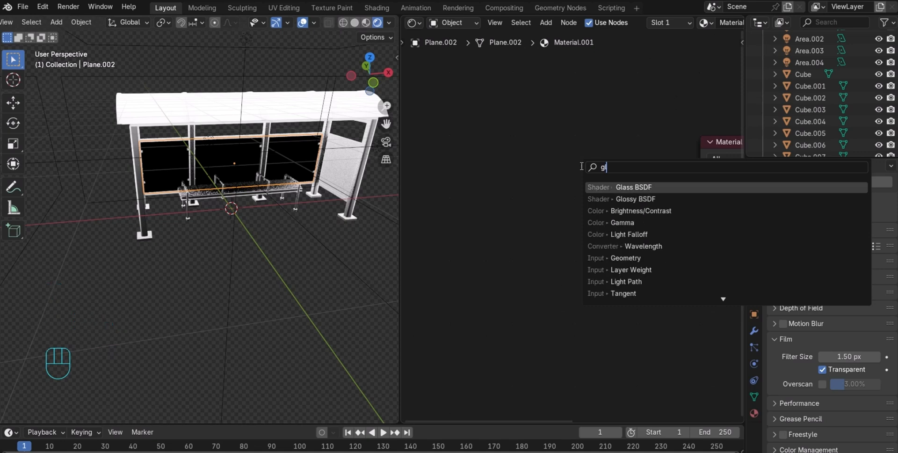
left_click(627, 187)
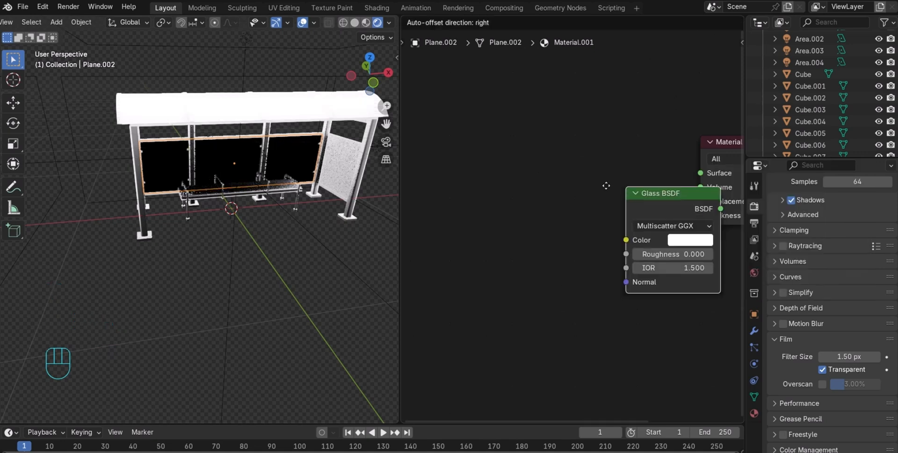
left_click(486, 145)
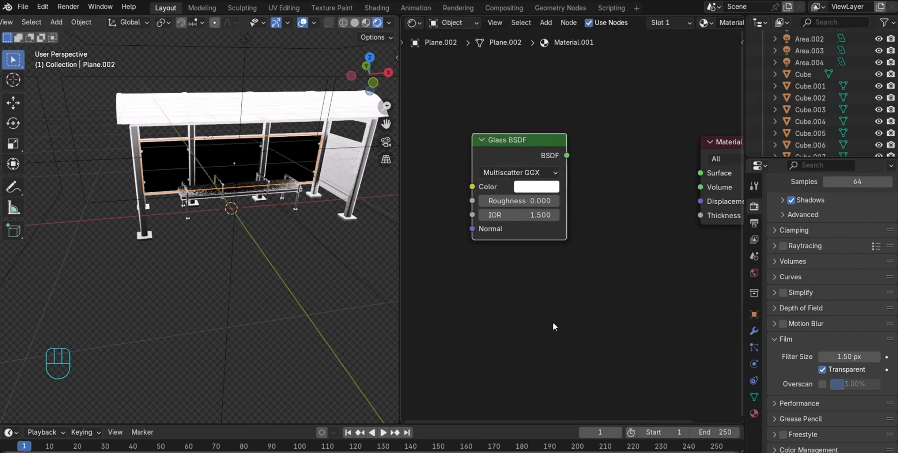
Add a Glossy BSDF node below the Glass BSDF
key("shift+a")
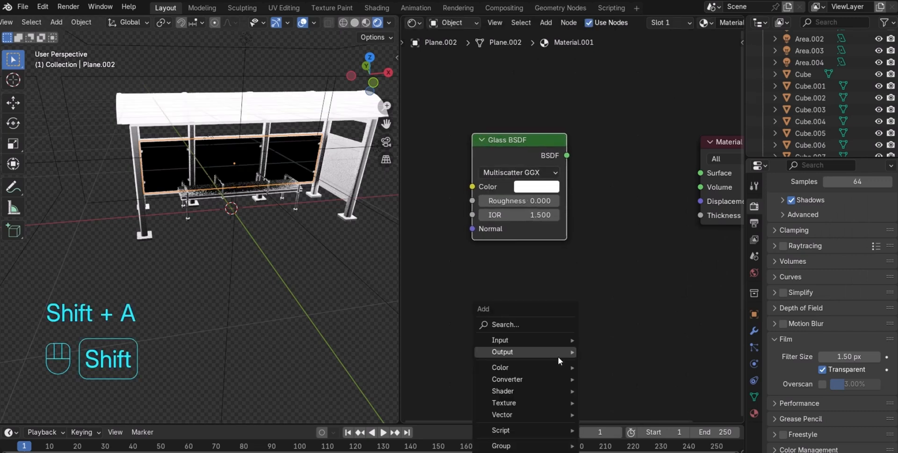
left_click(554, 324)
type("gloss")
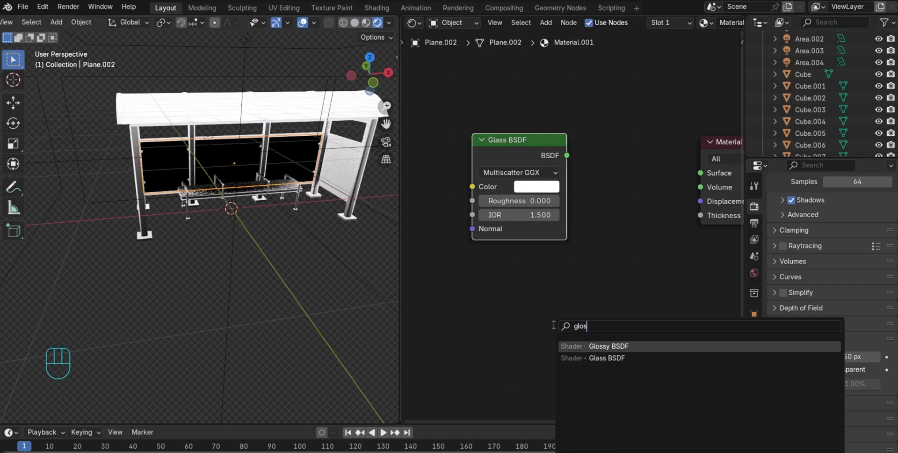
left_click(620, 346)
left_click(484, 269)
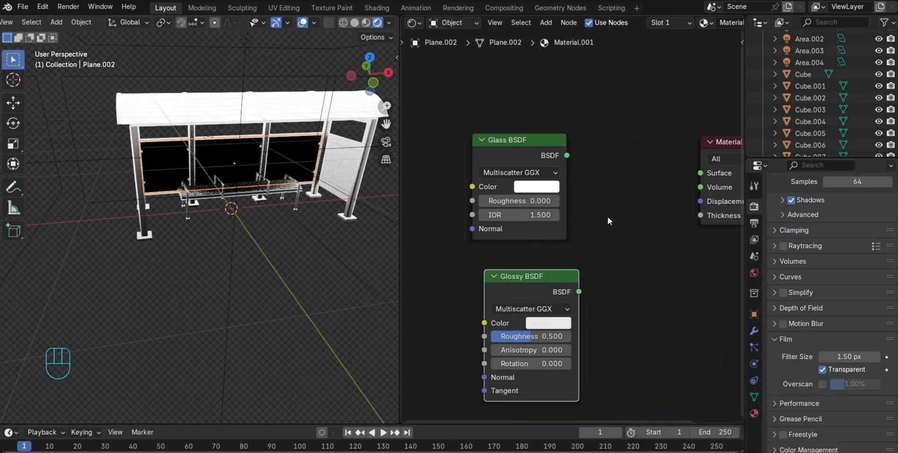
Move the Material Output node farther away and add a Mix Shader node between it and the BSDF nodes
scroll(607, 217, "down", 1)
left_click_drag(689, 159, 746, 159)
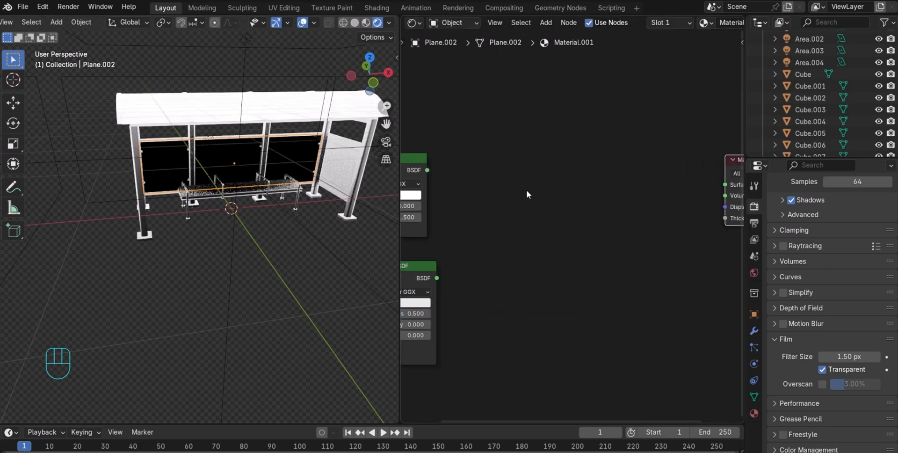
key("shift+a")
left_click(545, 192)
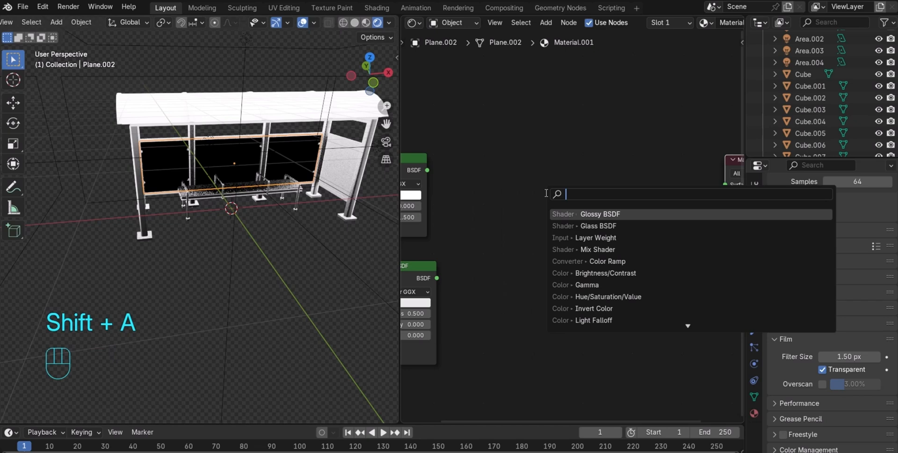
type("mi")
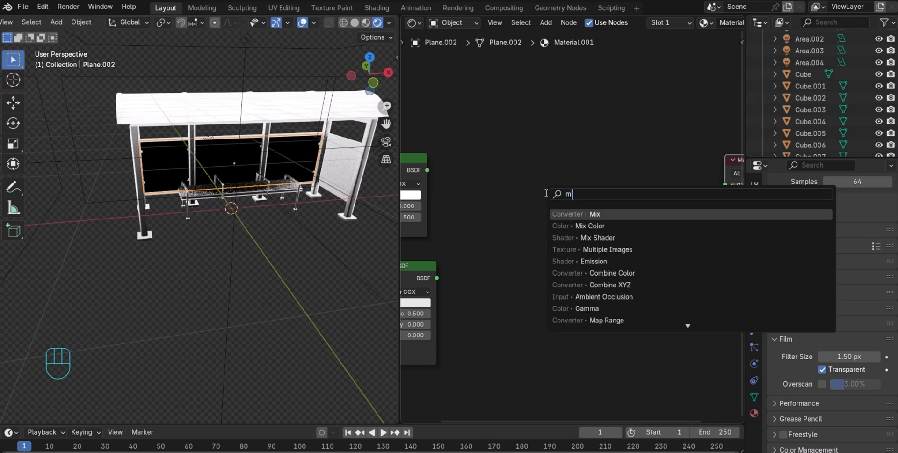
left_click(601, 238)
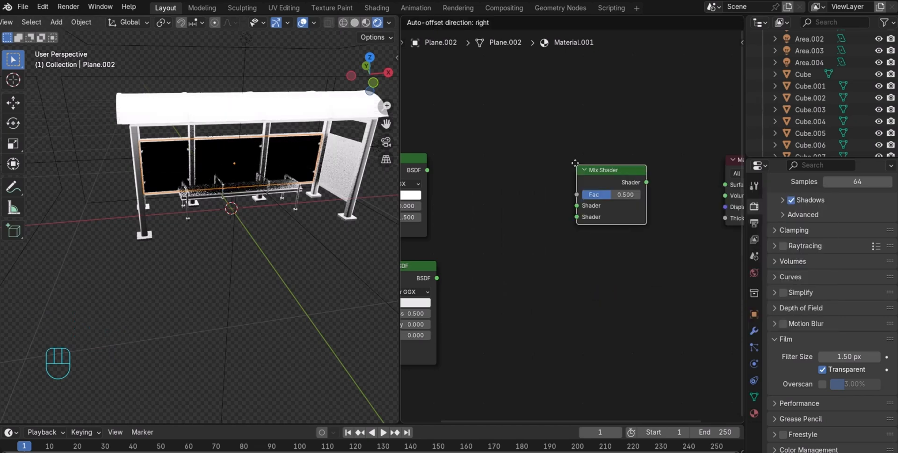
left_click(578, 165)
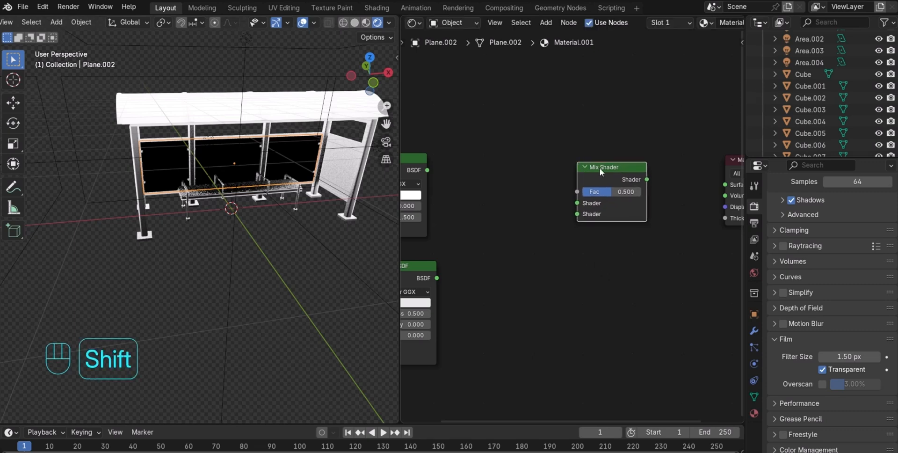
Duplicate the Mix Shader in front of the original and connect the copy's output to the original's first Shader input
key("shift+d")
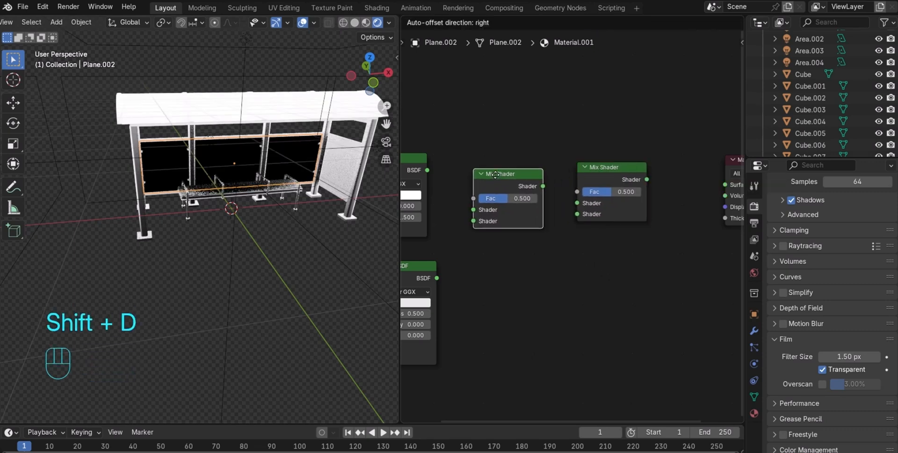
left_click(495, 172)
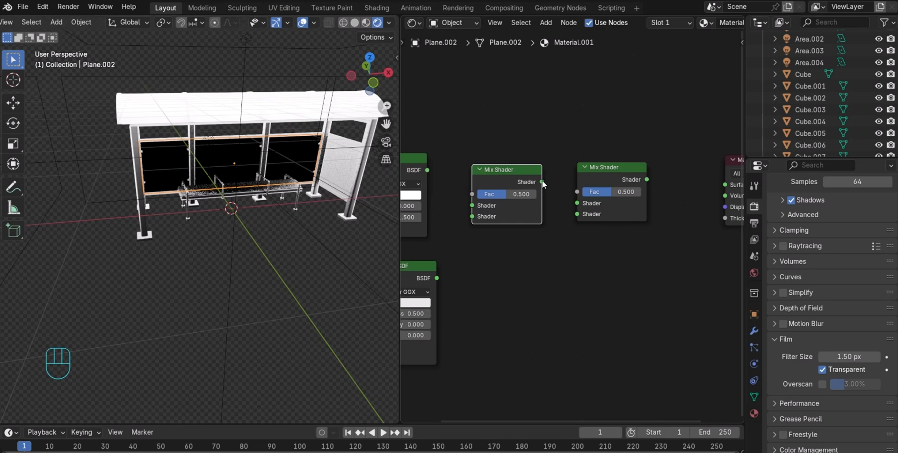
left_click_drag(542, 182, 577, 203)
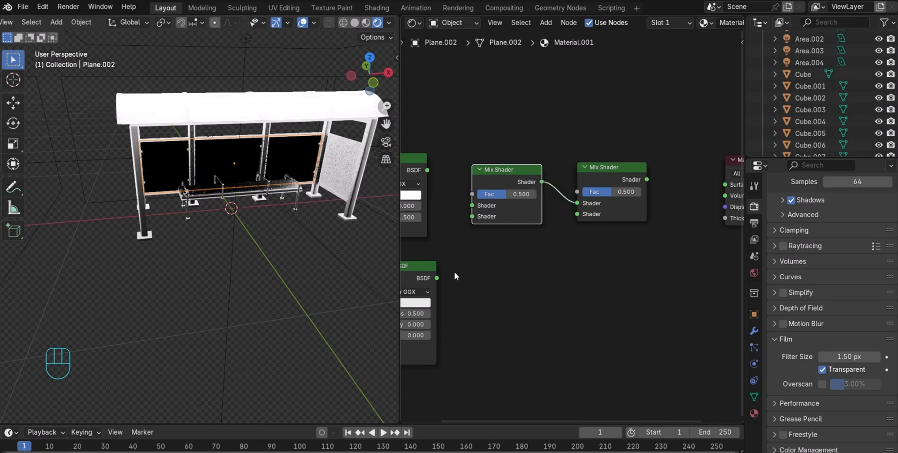
Duplicate the Glossy BSDF below the Mix Shaders and connect the copy to the final Mix Shader's second Shader input
left_click(425, 270)
key("shift+d")
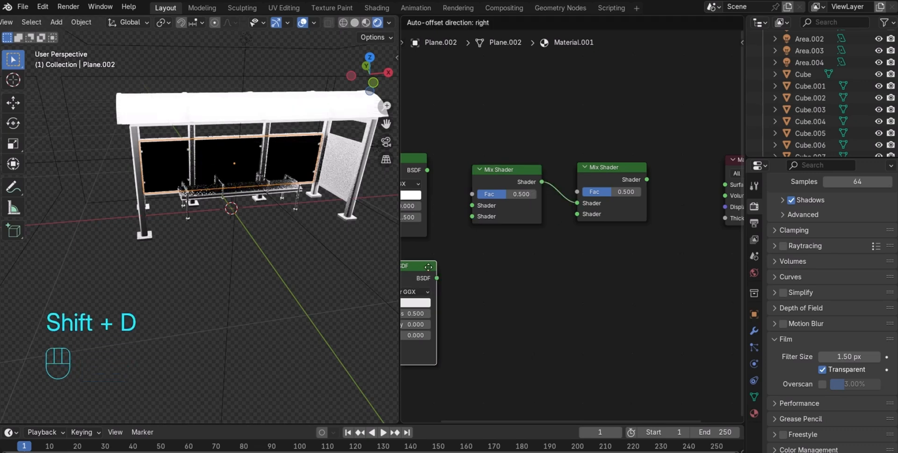
left_click(541, 263)
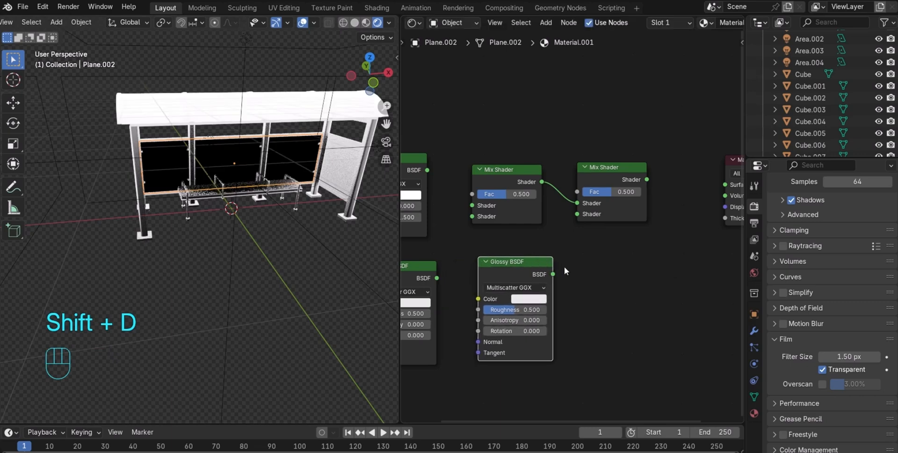
left_click_drag(552, 274, 572, 216)
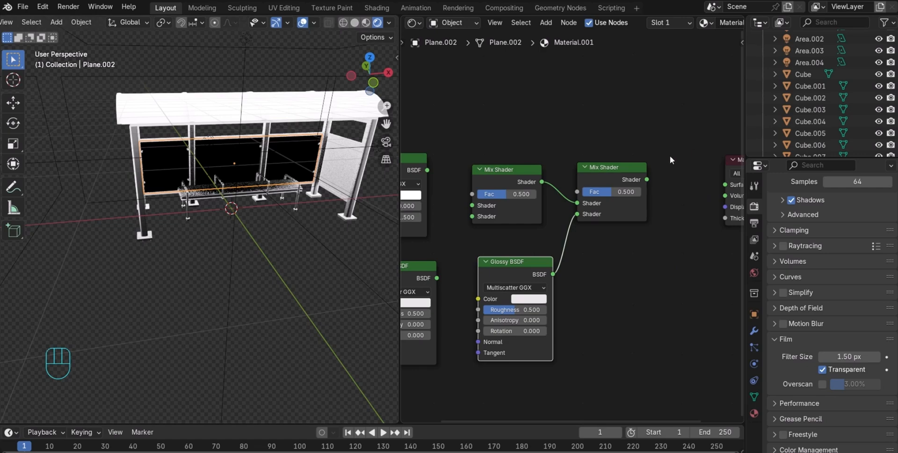
Connect the original Glossy BSDF to the second Shader input of the first Mix Shader in the chain
middle_click_drag(669, 156, 429, 142)
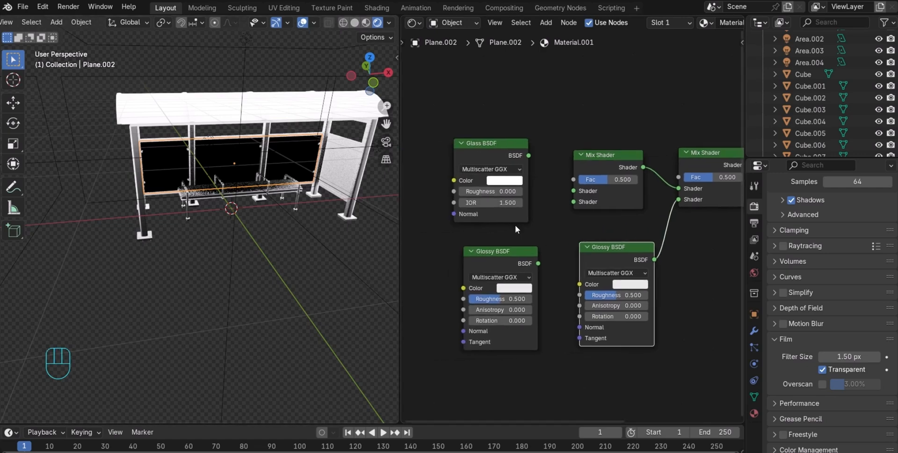
left_click_drag(538, 262, 551, 237)
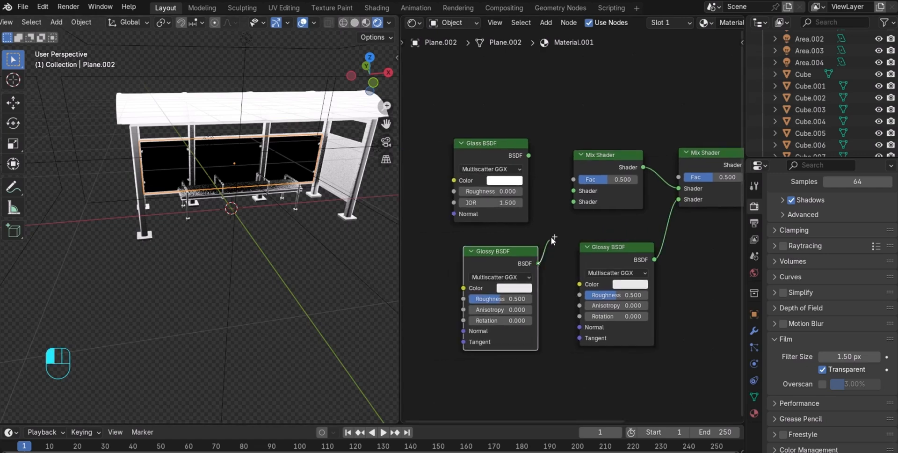
left_click_drag(562, 208, 565, 203)
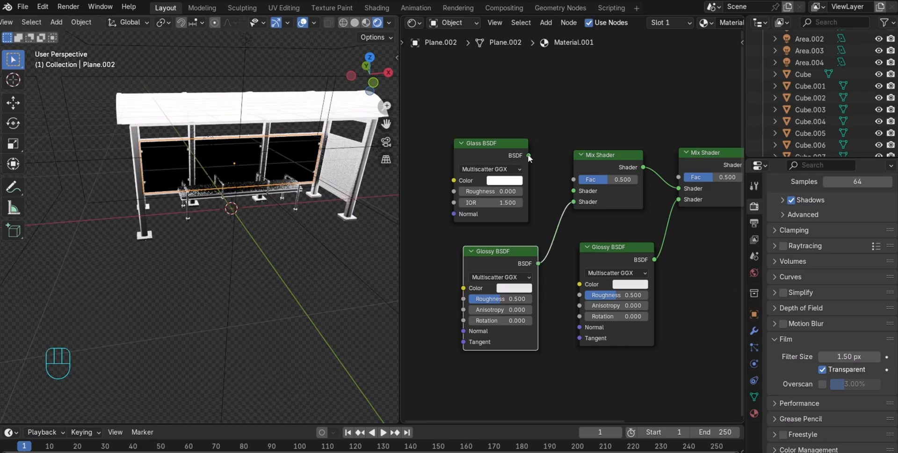
Connect the Glass BSDF to the first Mix Shader's first Shader input and add a Layer Weight node above the Glass BSDF
left_click_drag(529, 155, 567, 190)
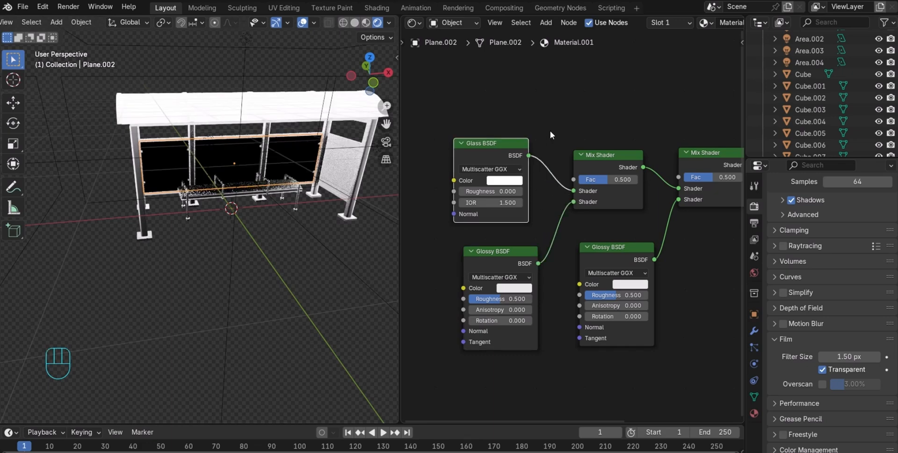
key("shift+a")
left_click(550, 130)
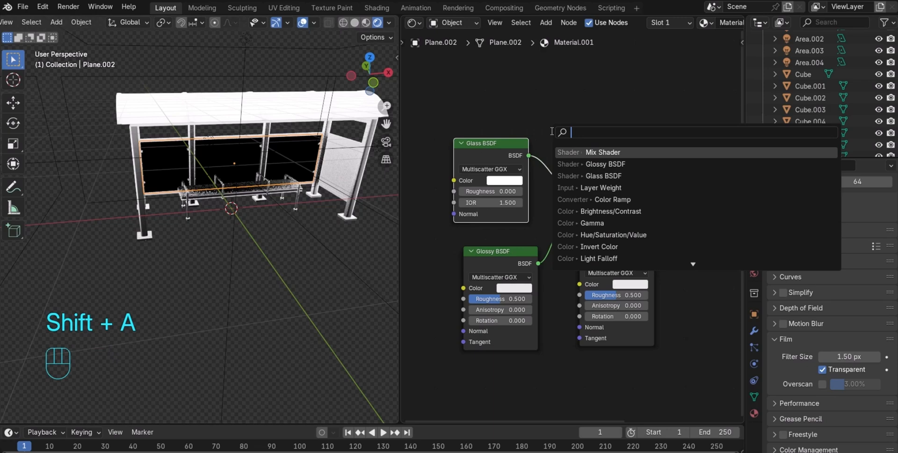
type("lay")
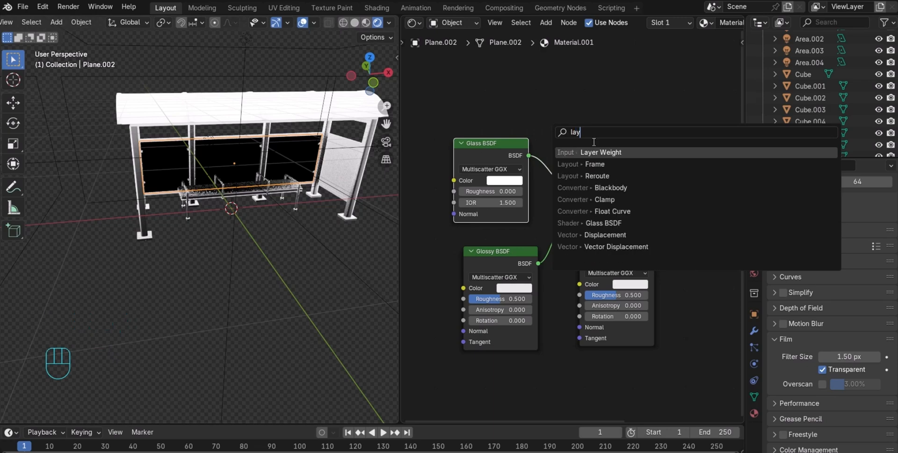
left_click(606, 152)
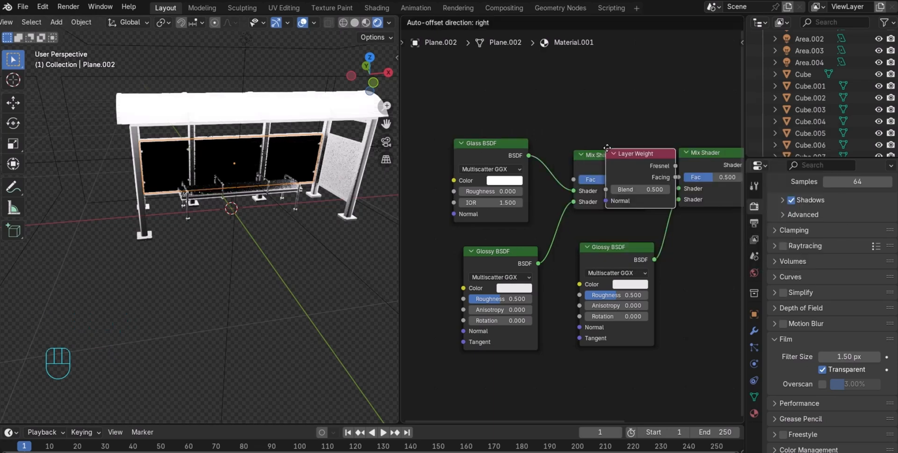
left_click(460, 70)
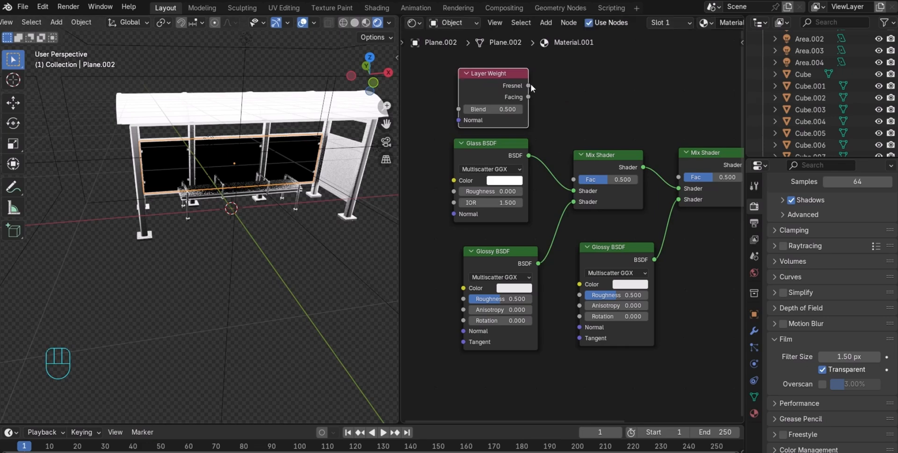
Connect the Layer Weight's Fresnel output to the first Mix Shader's Fac and set the final Mix Shader's Fac to 0.05
left_click_drag(531, 85, 531, 85)
left_click_drag(556, 139, 565, 174)
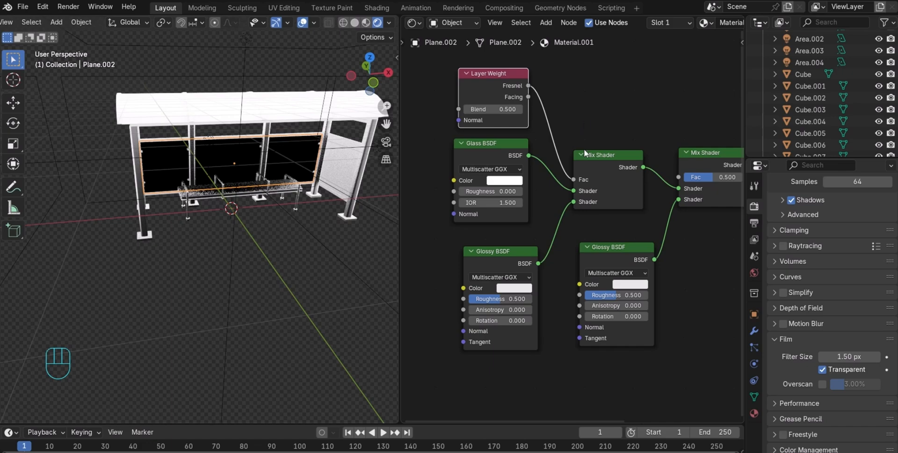
middle_click_drag(678, 122, 547, 118)
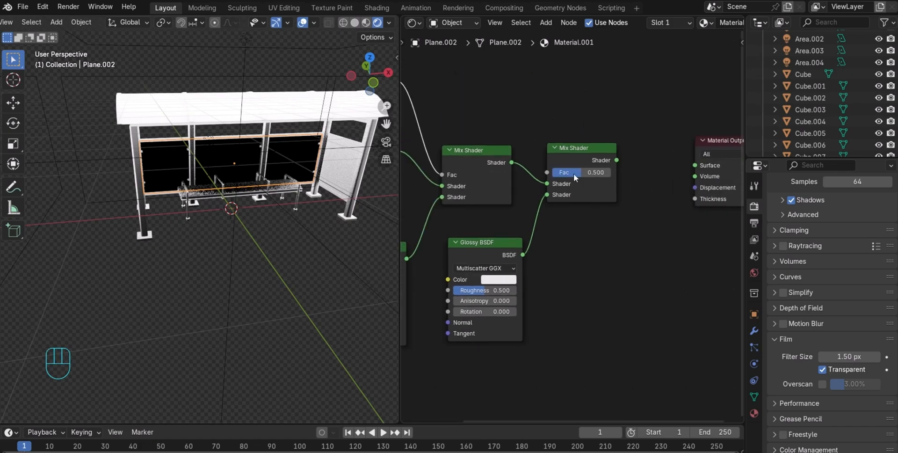
left_click(594, 171)
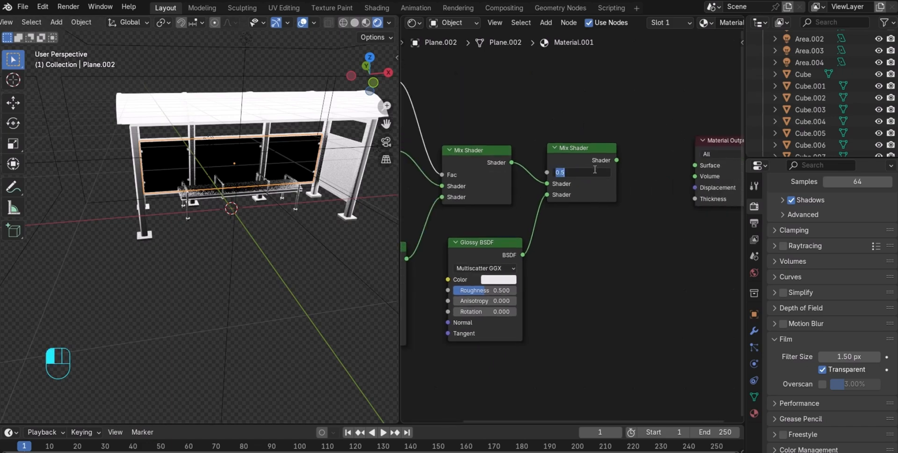
key("BackSpace")
key("Return")
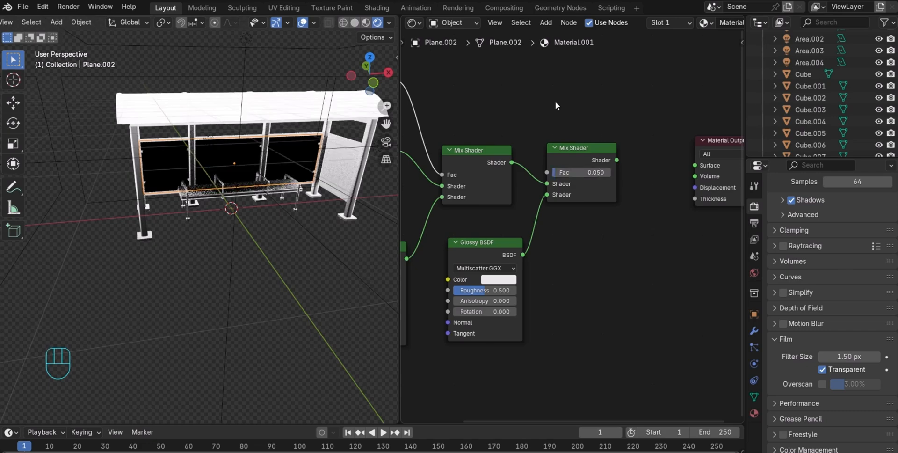
Set the Layer Weight node's Blend to 0.2
middle_click_drag(555, 106, 687, 125)
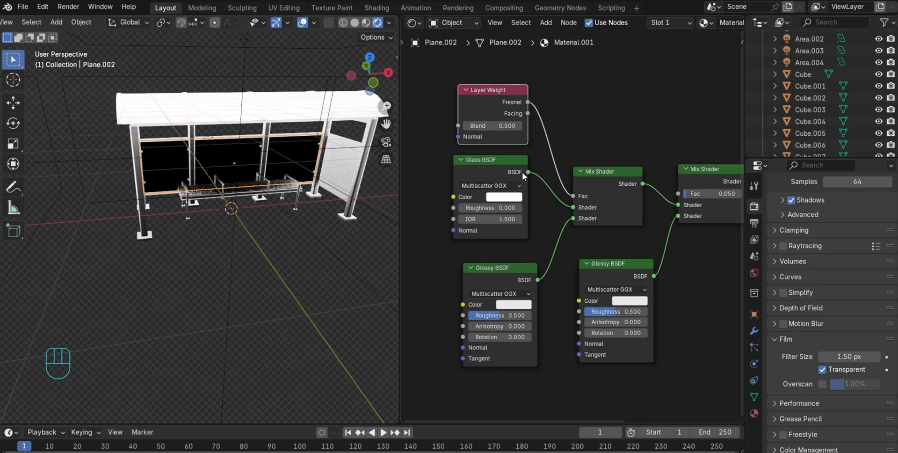
left_click(510, 126)
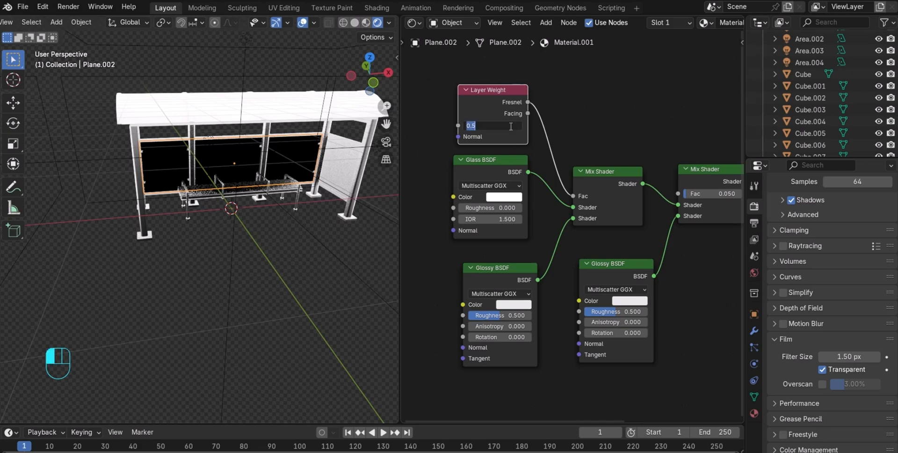
key("BackSpace")
type(".2")
key("Return")
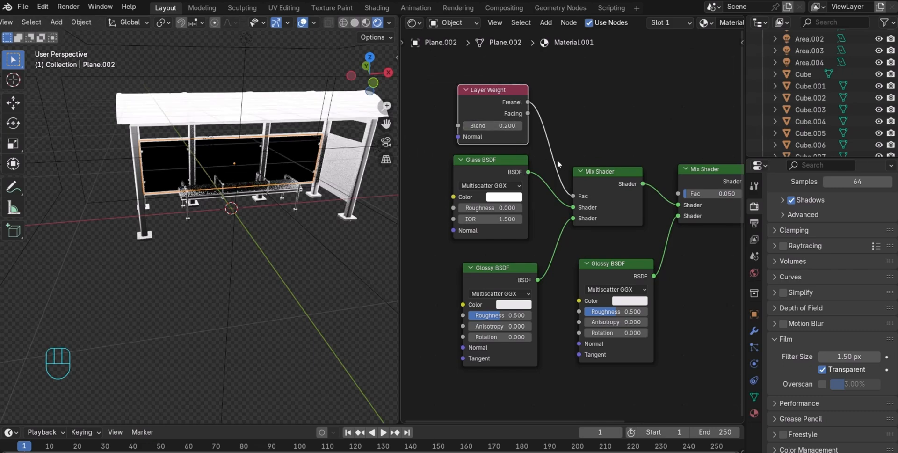
Connect the final Mix Shader to the Material Output's Surface input and deselect the back panel after viewing its glass
middle_click_drag(607, 124, 463, 113)
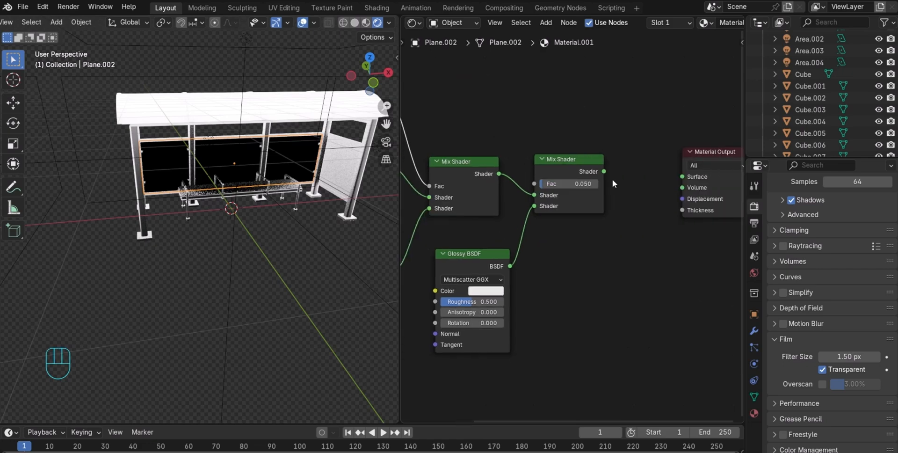
left_click_drag(604, 170, 682, 177)
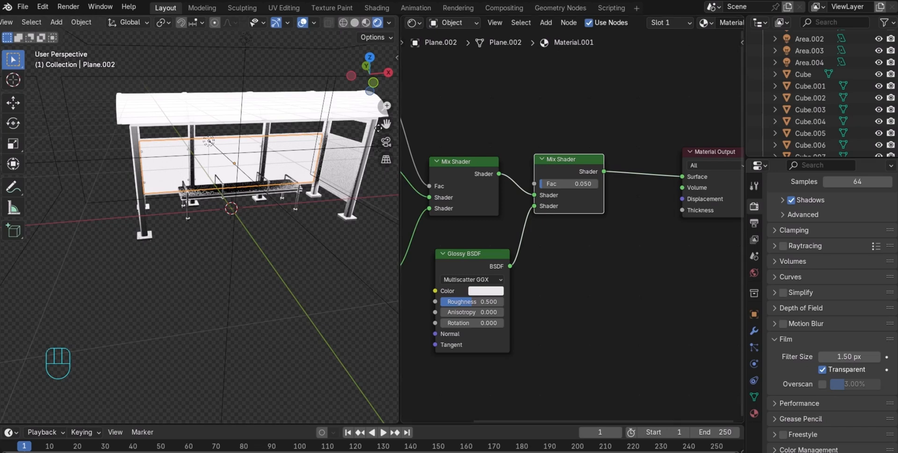
left_click_drag(364, 78, 301, 156)
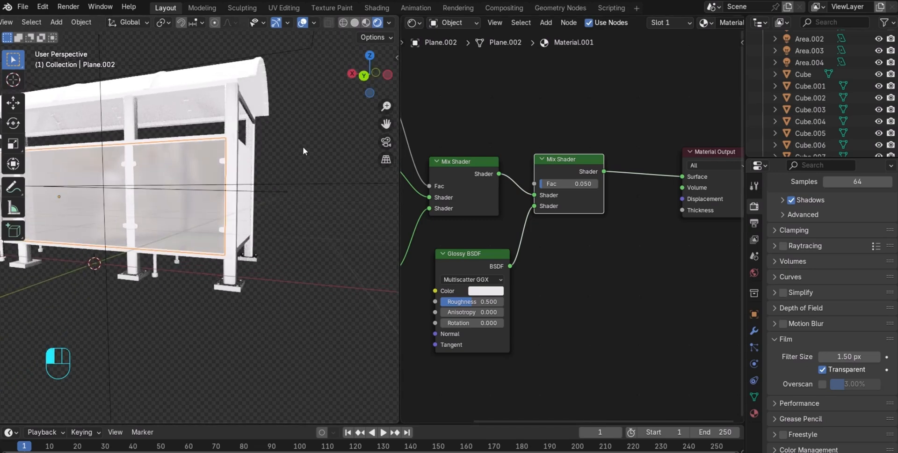
left_click(303, 147)
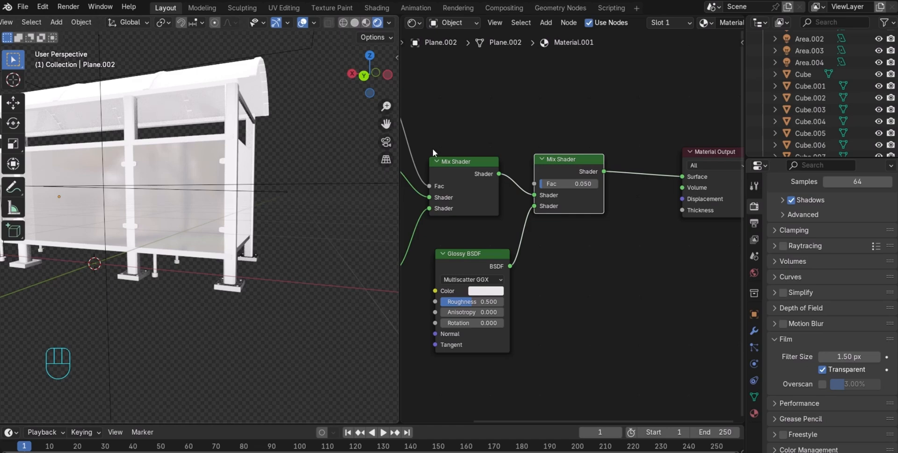
Switch the render engine to Cycles and examine the shelter's glass back panel from both sides
scroll(821, 201, "up", 6)
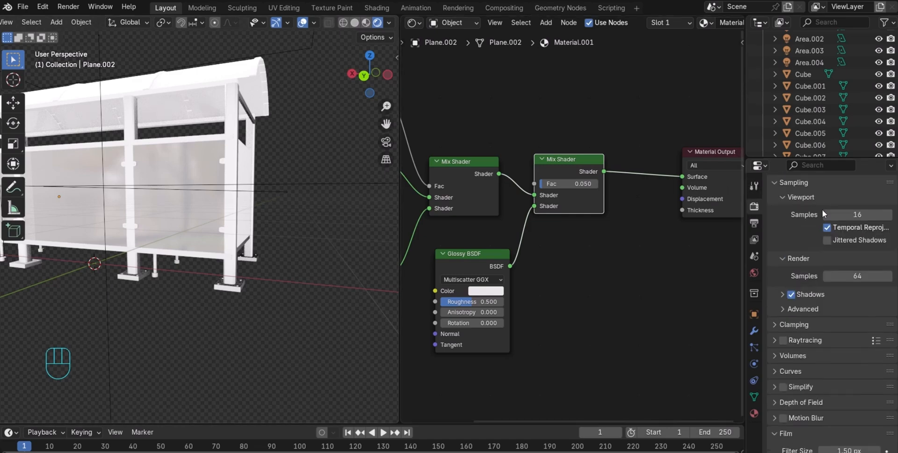
left_click(857, 203)
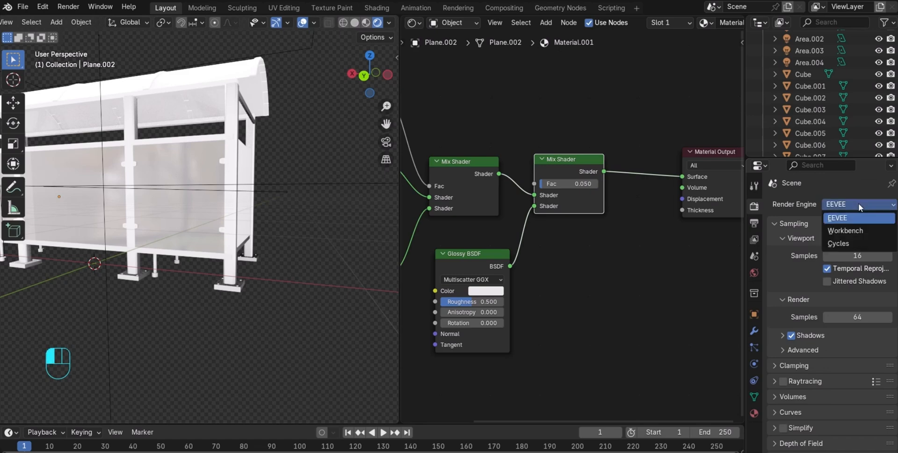
left_click(855, 243)
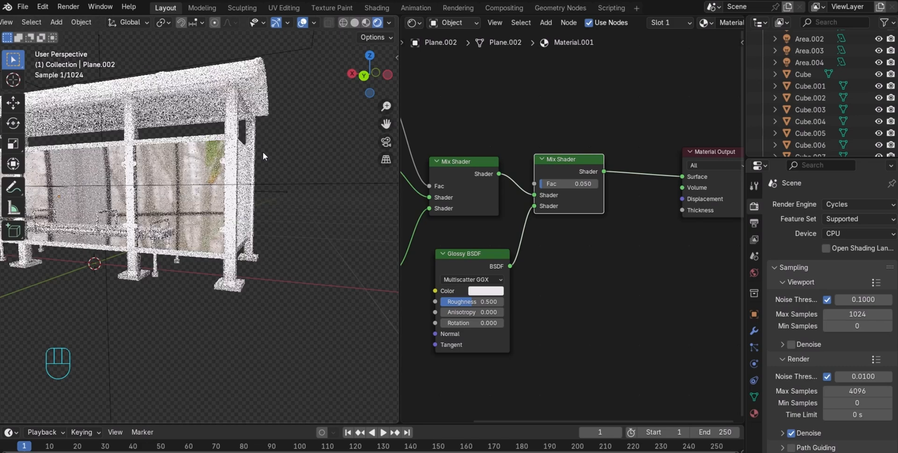
left_click_drag(370, 75, 391, 77)
scroll(276, 172, "up", 2)
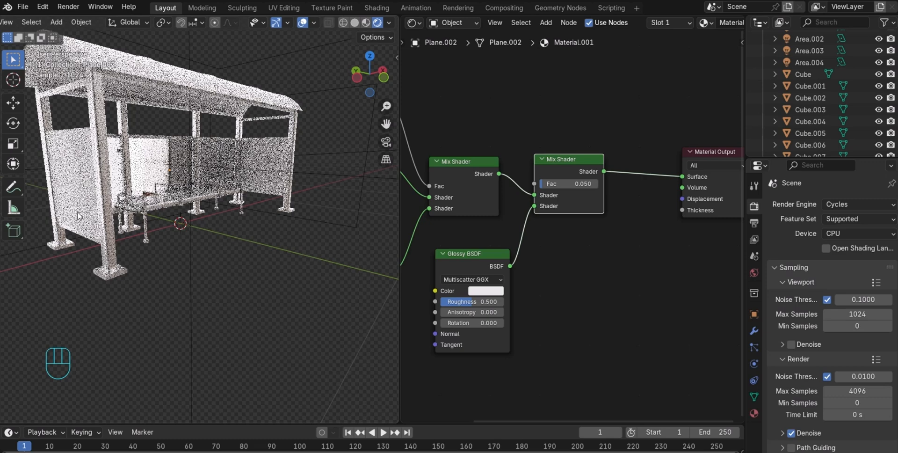
Try to select both side panels together with the back panel in the rendered view
left_click(80, 191)
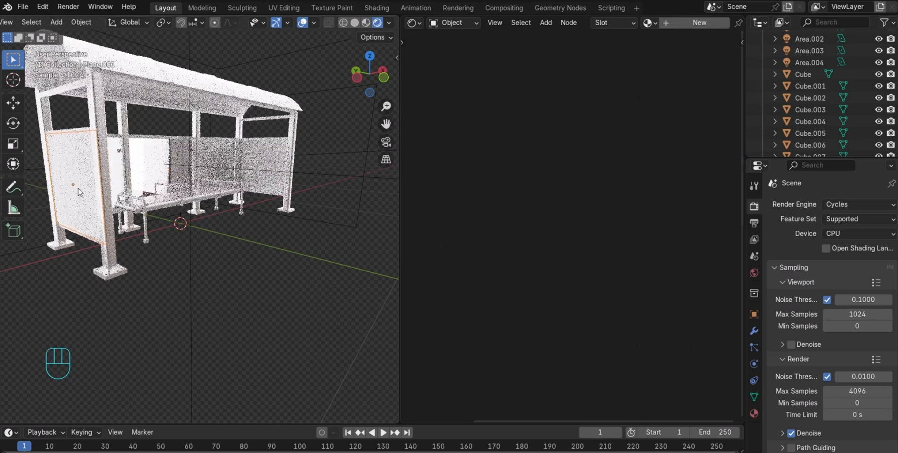
left_click(271, 175, "shift")
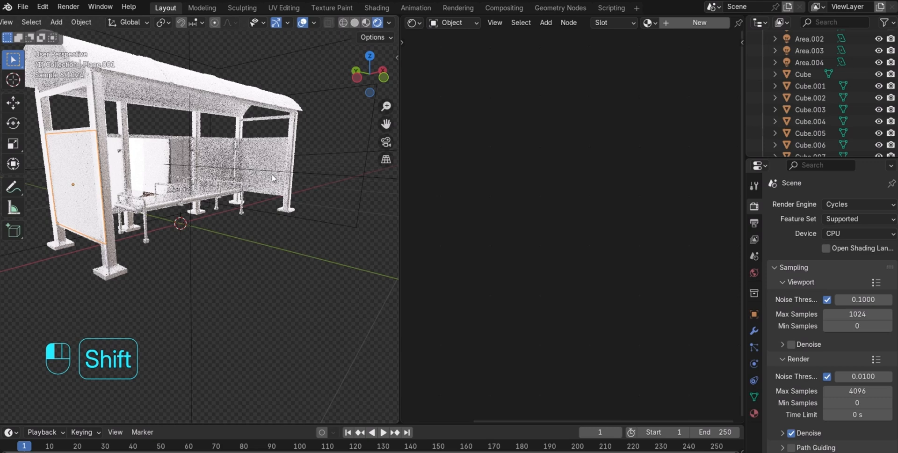
left_click(167, 168, "shift")
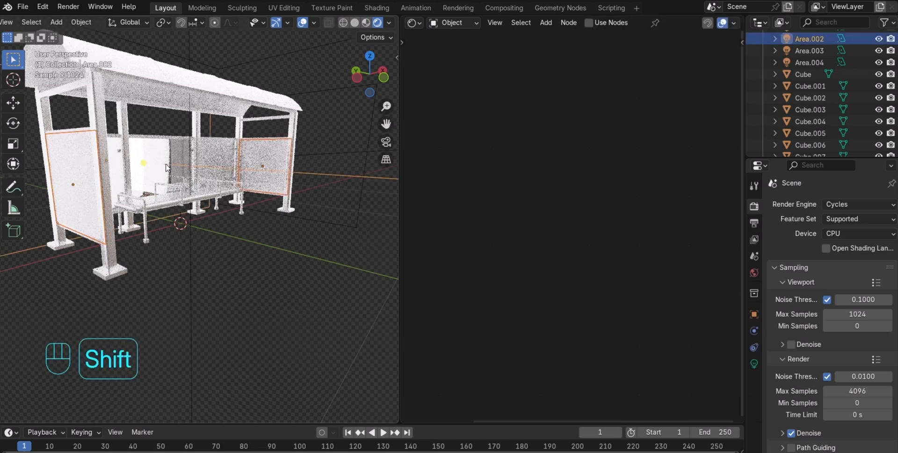
left_click(303, 256)
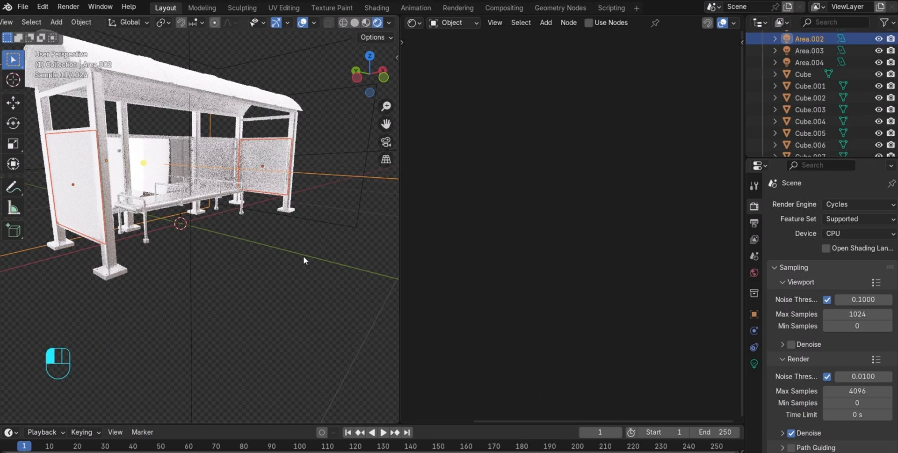
Switch the render engine back to EEVEE and the viewport to solid shading
left_click_drag(381, 81, 442, 81)
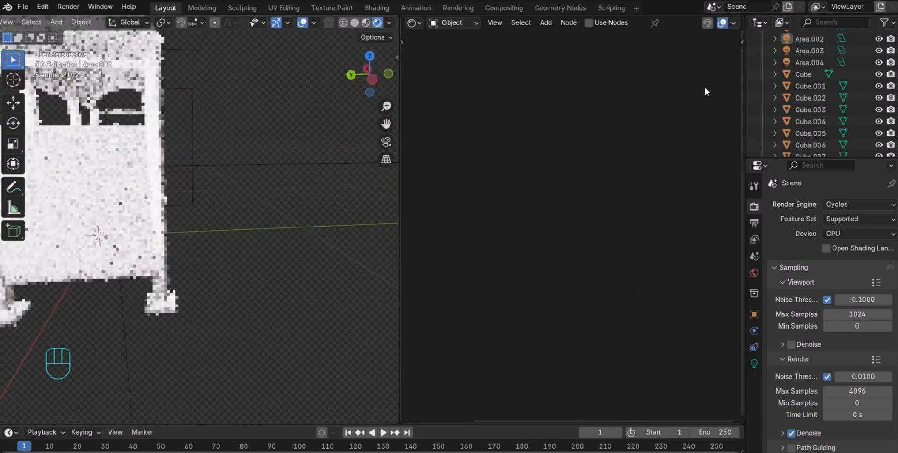
left_click(846, 203)
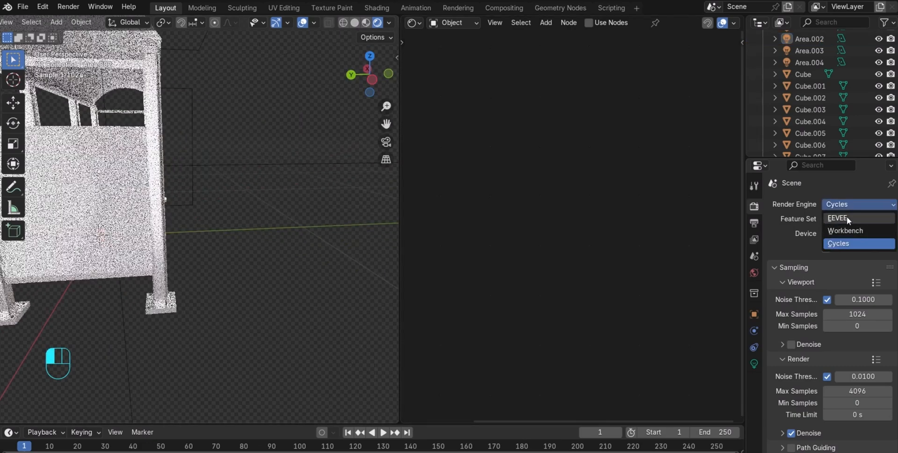
left_click(844, 218)
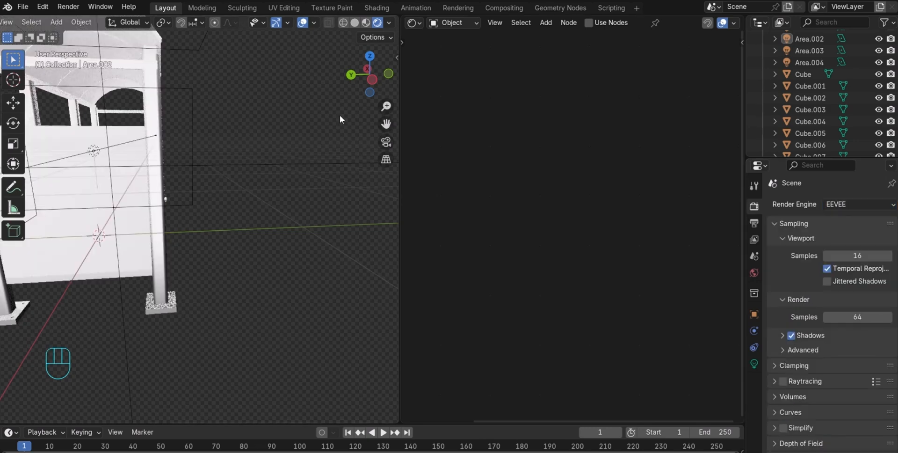
left_click_drag(367, 80, 375, 64)
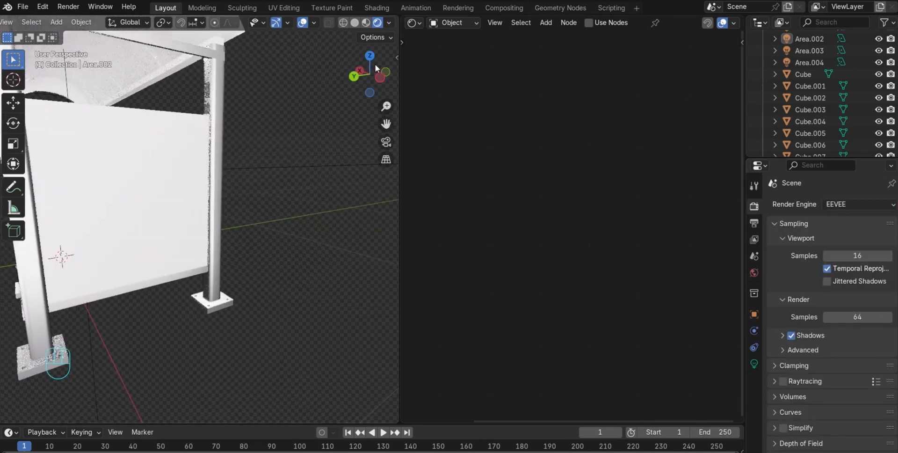
left_click(355, 23)
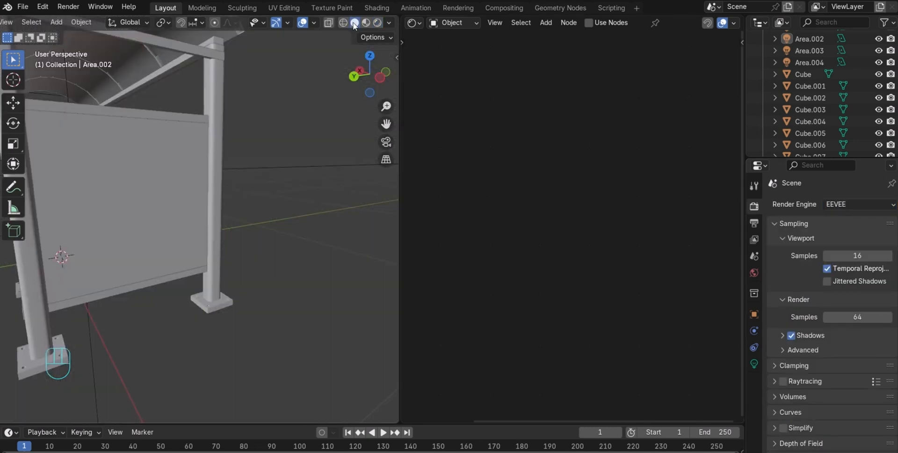
Select both side panels with the back panel as the active object, and link the back panel's glass material to them
left_click(161, 174)
left_click_drag(355, 91, 391, 80)
scroll(274, 161, "down", 6)
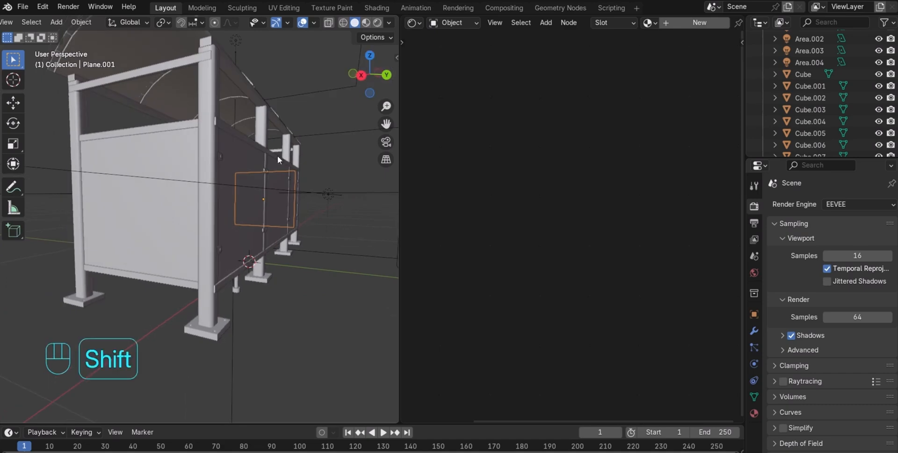
left_click(168, 182, "shift")
left_click(168, 182)
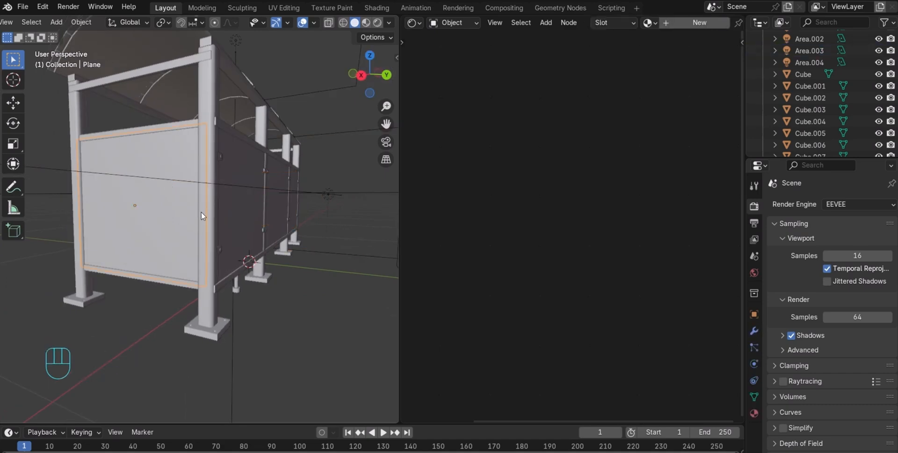
mouse_move(374, 82)
left_mouse_down()
mouse_move(341, 90)
mouse_move(371, 86)
mouse_move(355, 88)
mouse_move(363, 79)
left_mouse_up()
scroll(338, 147, "down", 2)
scroll(339, 149, "down", 2)
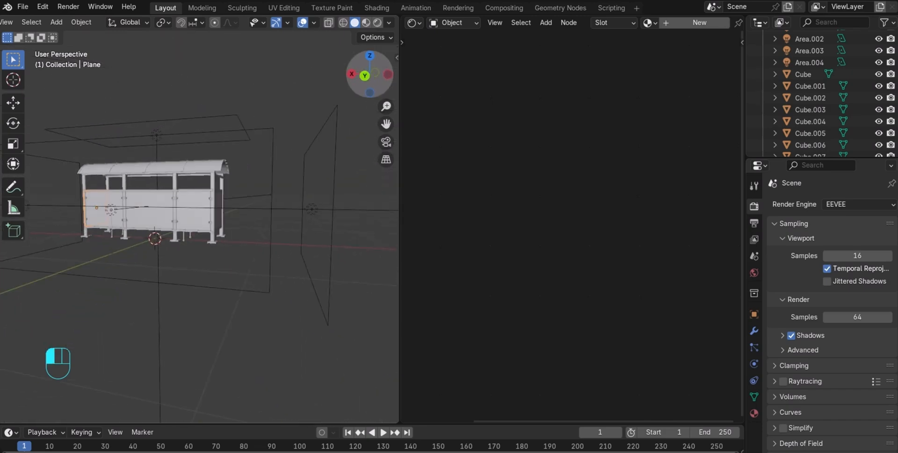
left_click(219, 199, "shift")
left_click(188, 215, "shift")
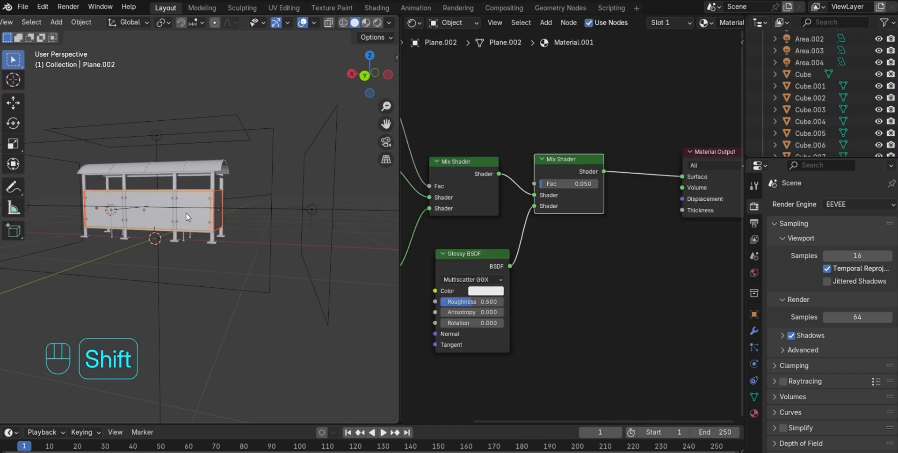
key("ctrl+l")
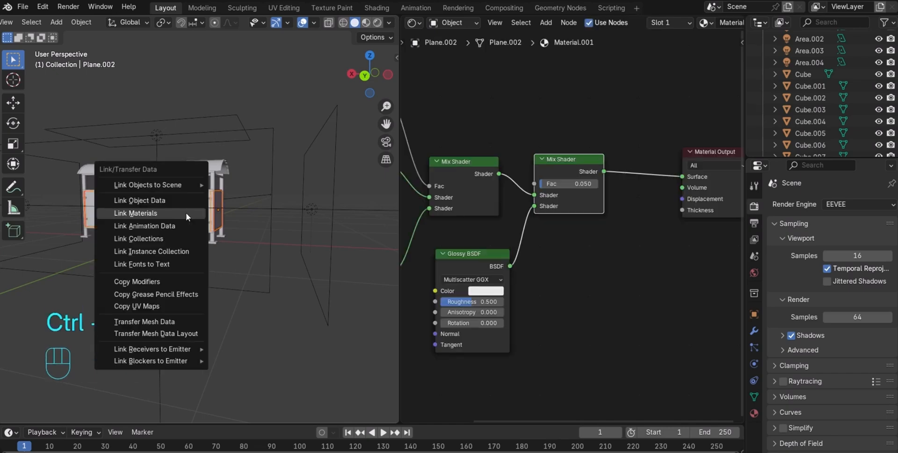
left_click(186, 213)
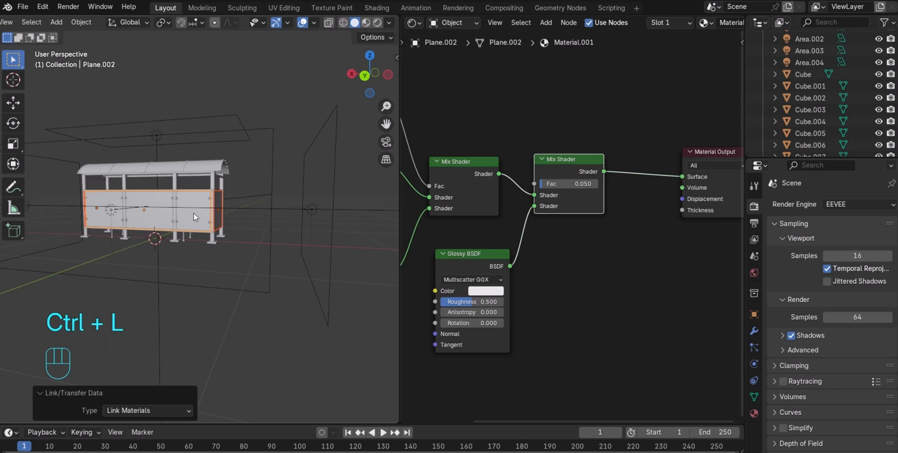
Deselect the panels, switch to rendered shading with the Cycles engine, and examine the shelter's glass panels from the back, side and front
left_click(355, 181)
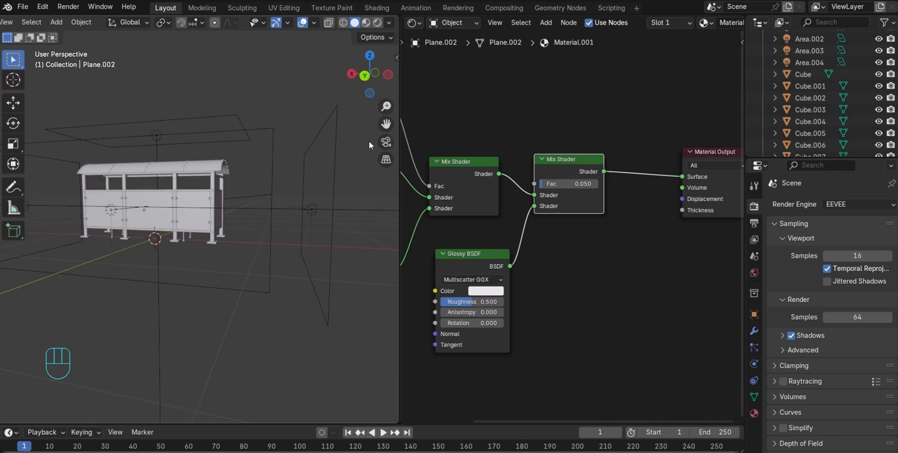
left_click(378, 22)
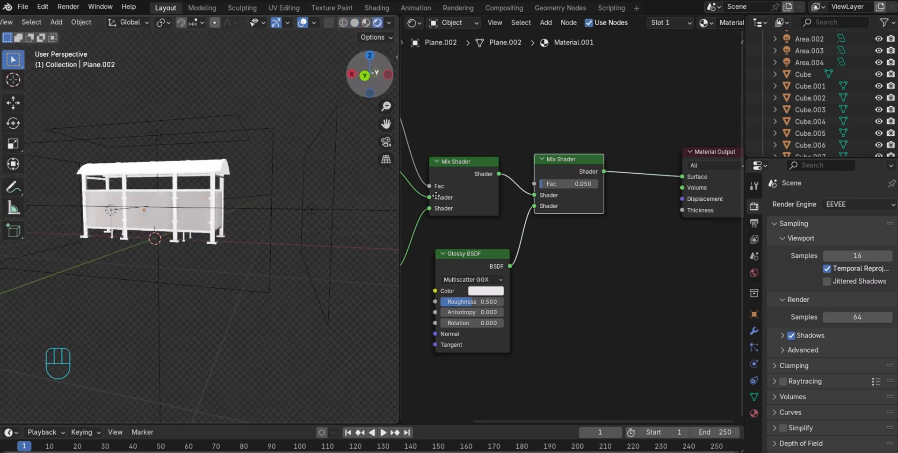
left_click(863, 204)
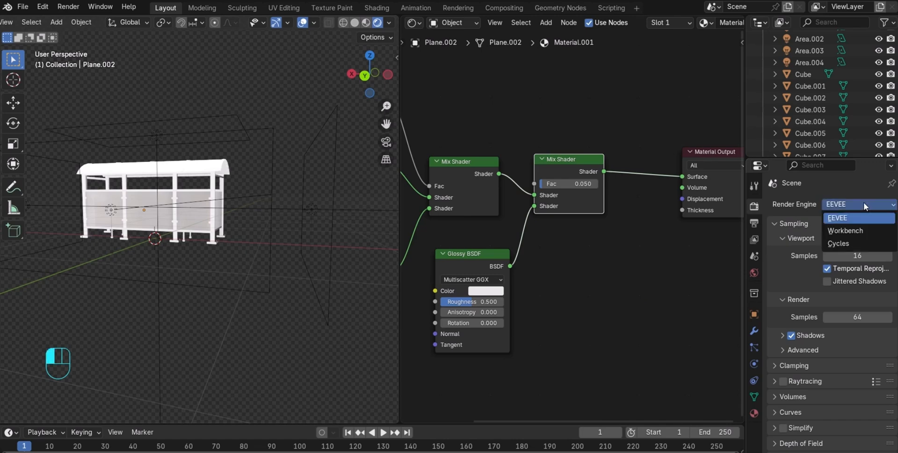
left_click(863, 242)
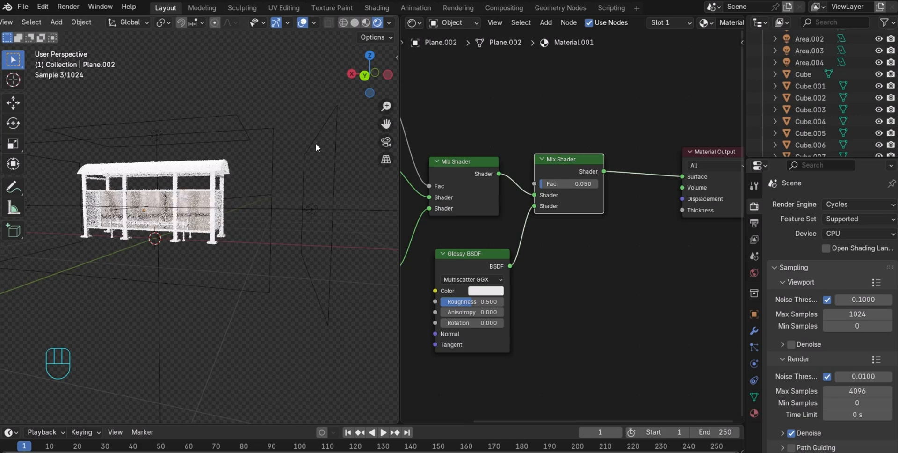
scroll(303, 153, "up", 4)
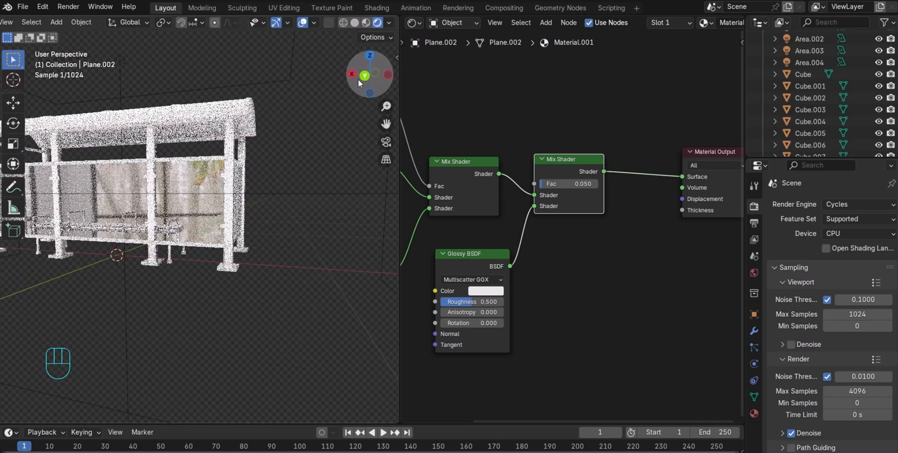
left_click_drag(357, 81, 436, 83)
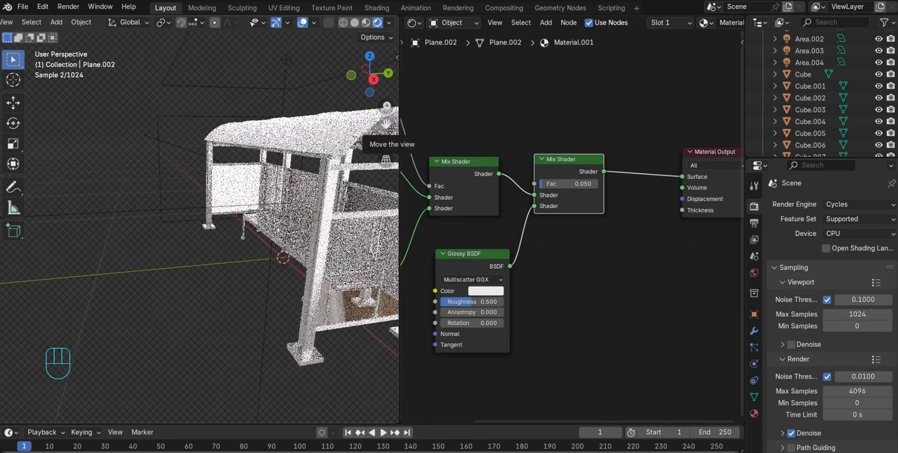
left_click_drag(388, 125, 382, 78)
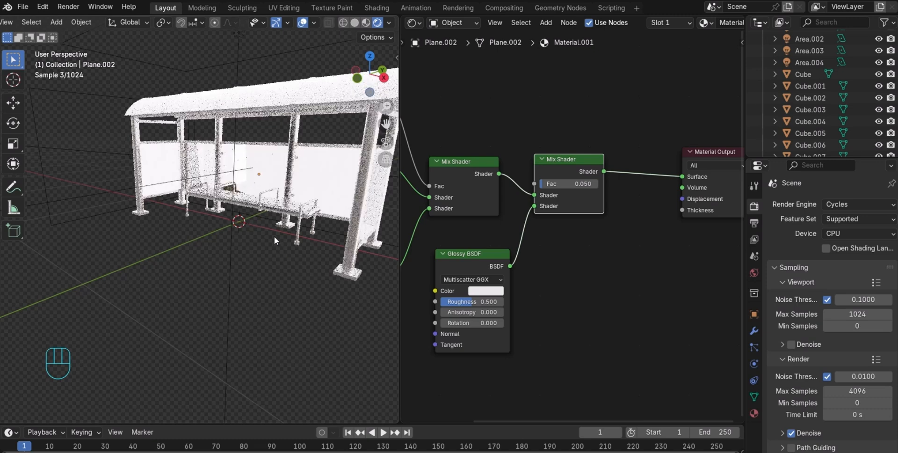
Select the bench seat and display it in solid shading with its material nodes in view
left_click(288, 213)
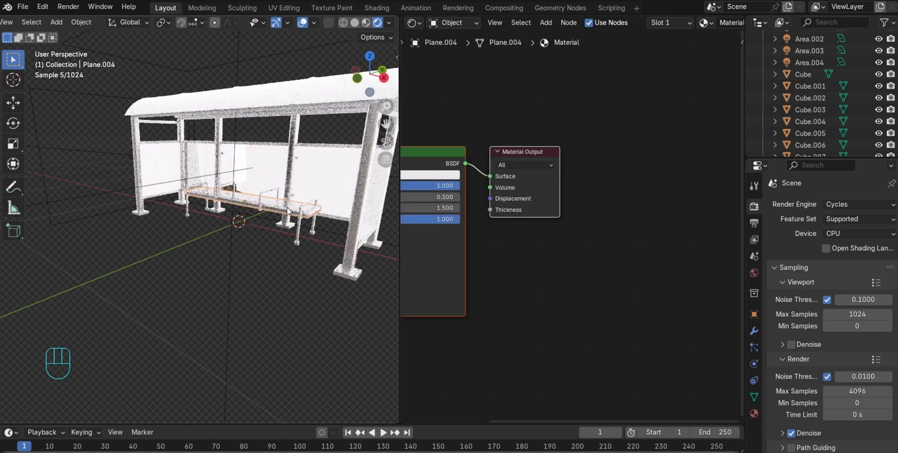
scroll(286, 210, "up", 3)
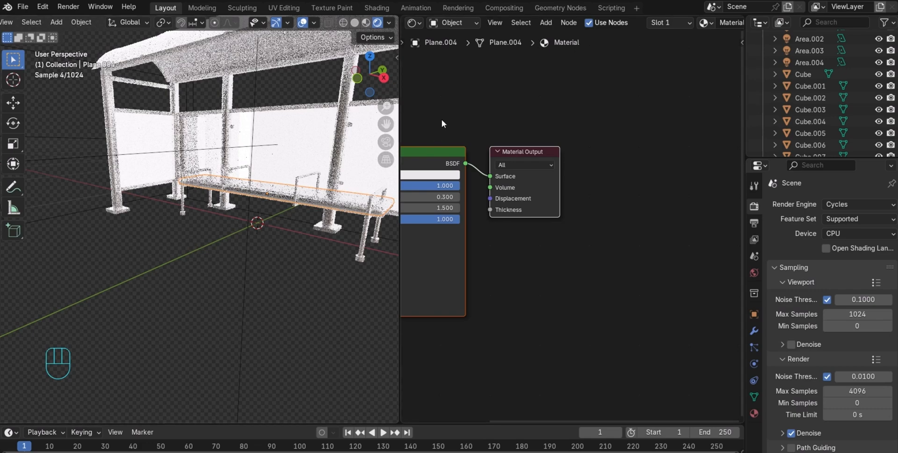
middle_click_drag(441, 120, 549, 121)
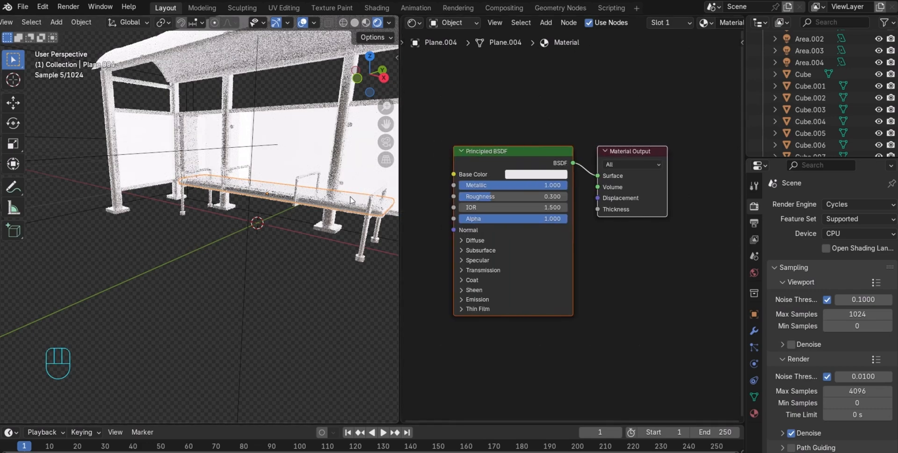
left_click(355, 24)
middle_click_drag(367, 131, 356, 130)
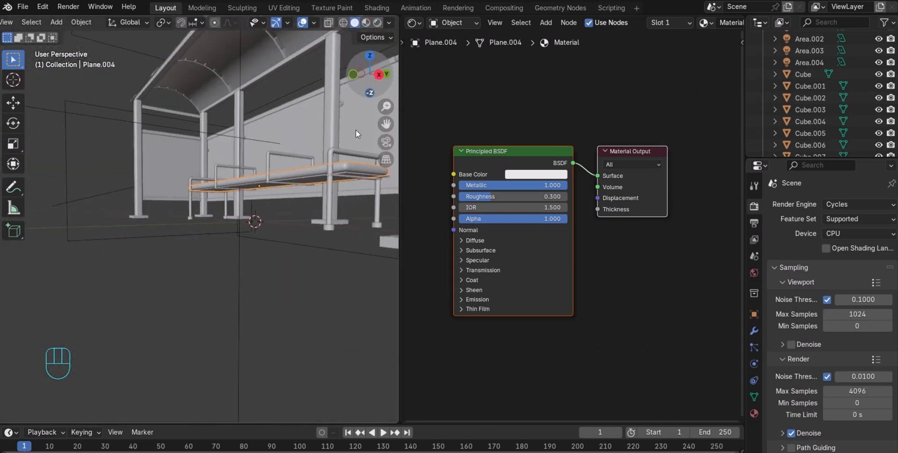
left_click(329, 174)
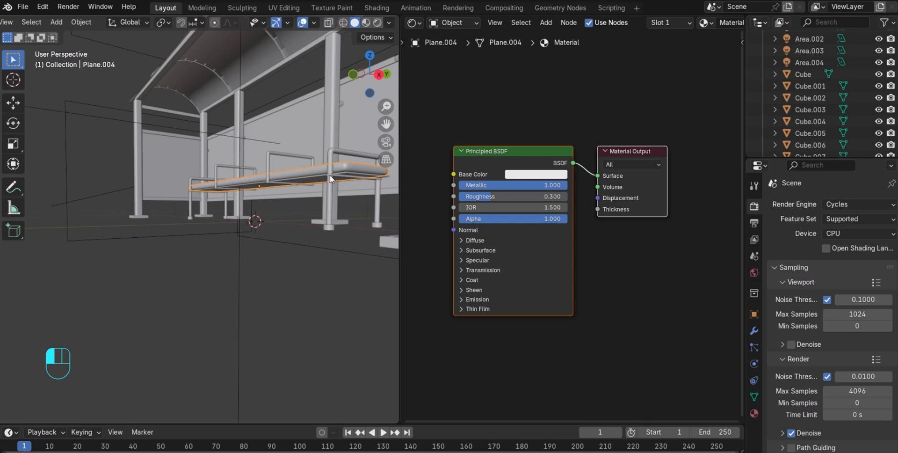
left_click(467, 117)
left_click(355, 166)
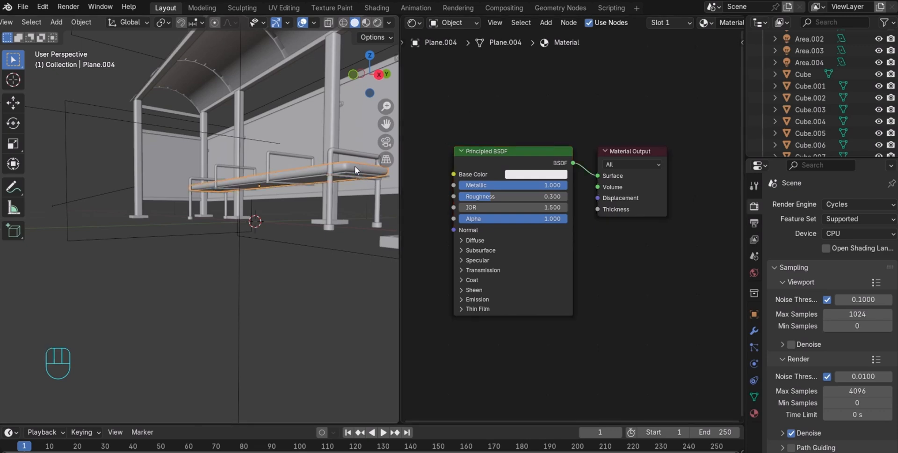
Add a second material slot to the bench seat and create a new material in it
left_click(707, 23)
left_click(678, 41)
left_click(753, 412)
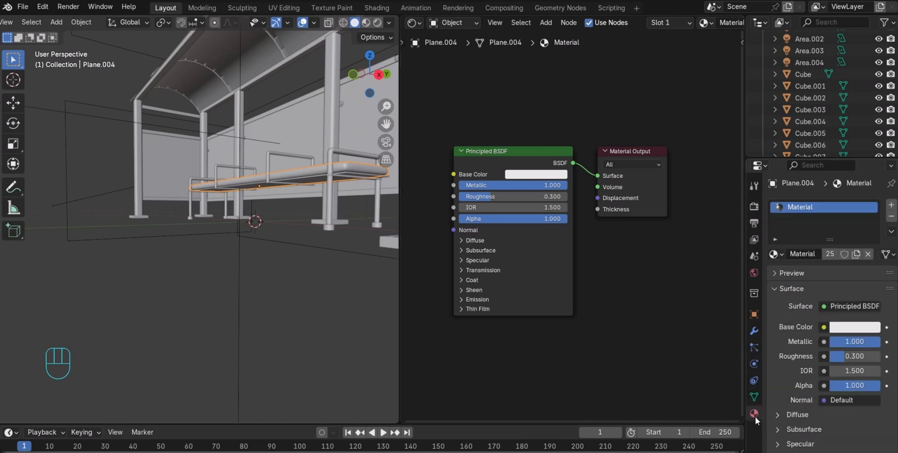
left_click(891, 205)
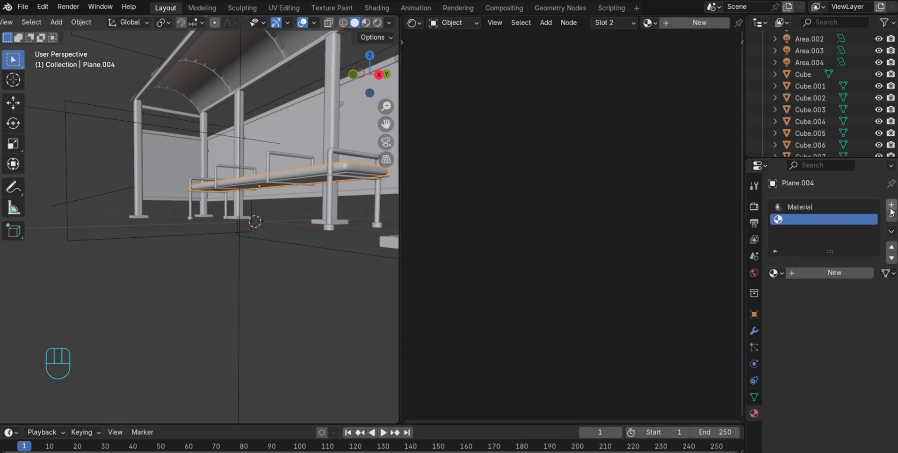
left_click(841, 271)
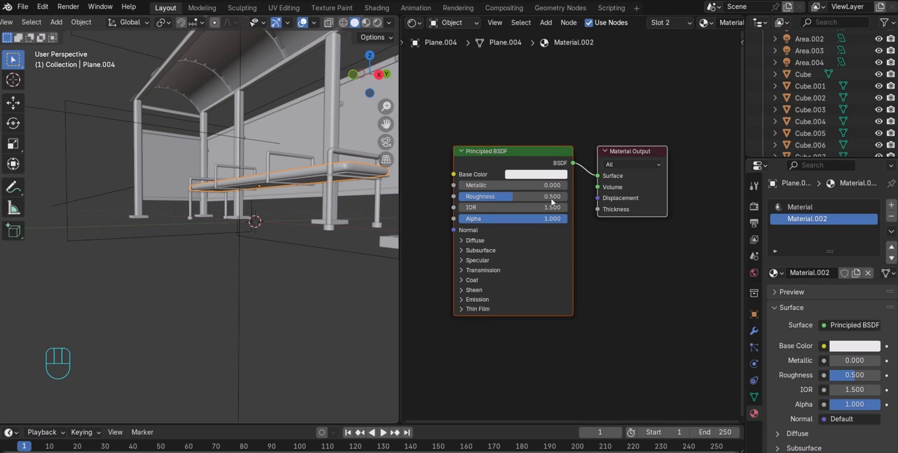
Set the new bench material's base color to a dark muted red and its roughness to about 0.333
left_click(541, 175)
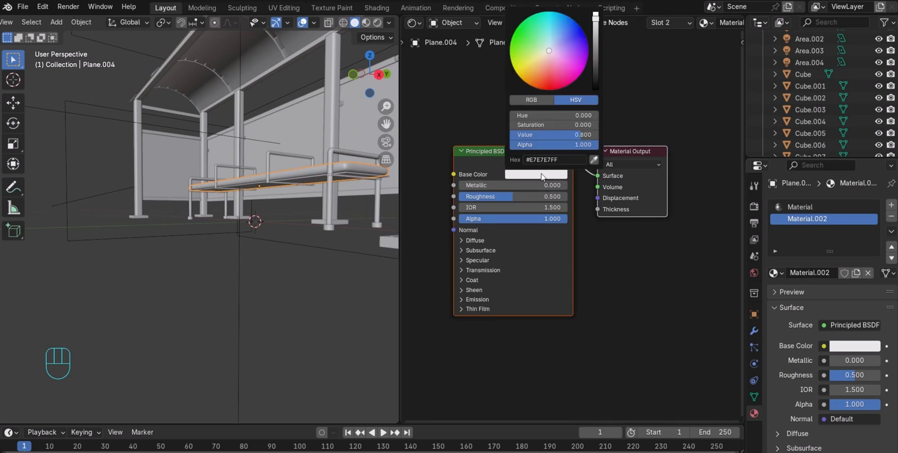
left_click(548, 69)
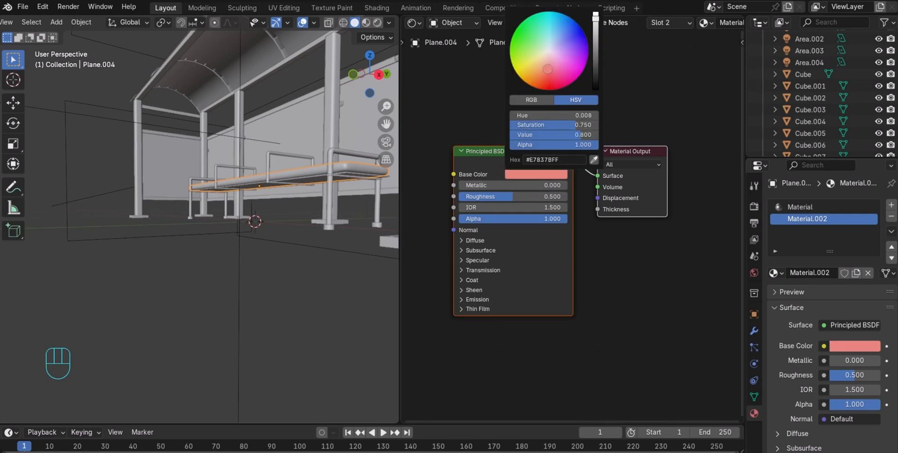
left_click(595, 61)
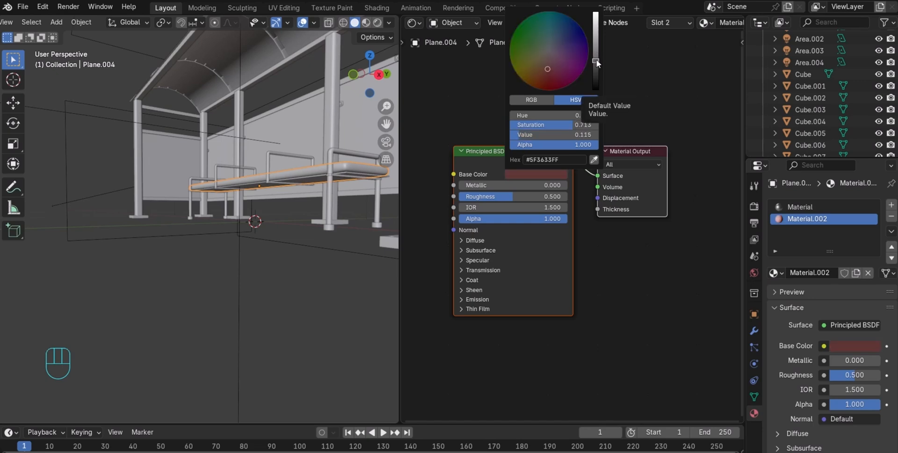
left_click(595, 51)
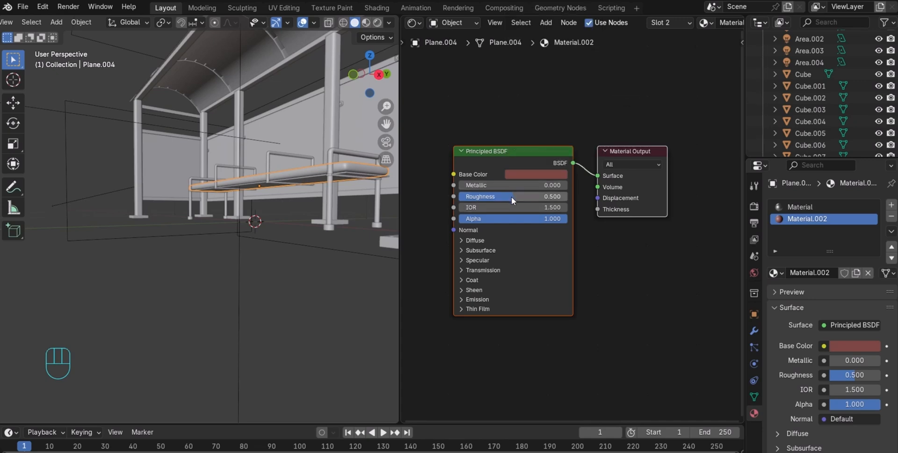
left_click_drag(512, 200, 495, 196)
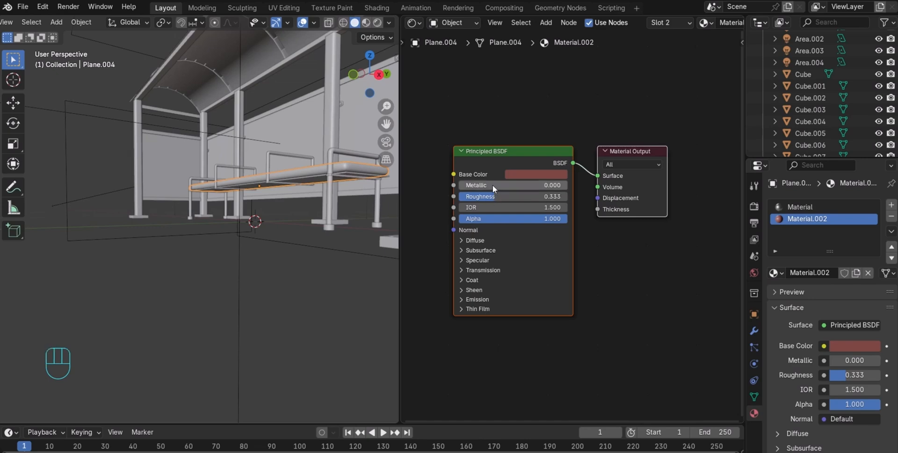
Show the bench in rendered shading and switch the render engine to EEVEE
left_click(379, 26)
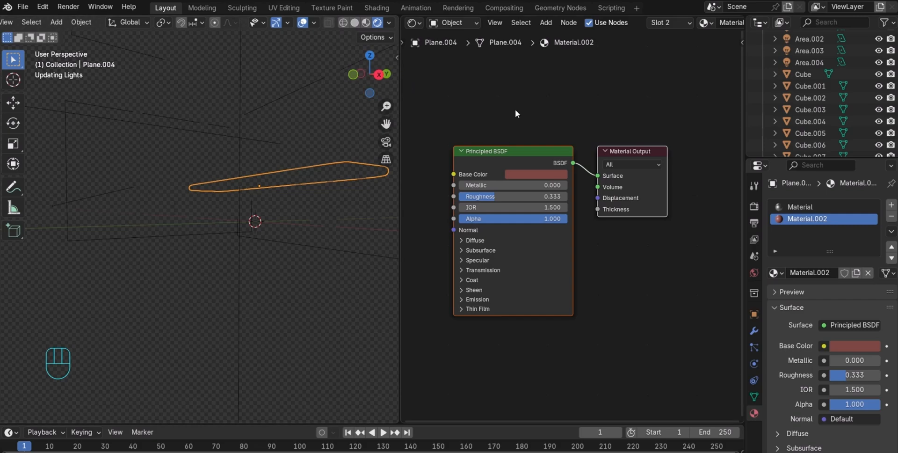
left_click_drag(371, 79, 384, 96)
left_click(755, 206)
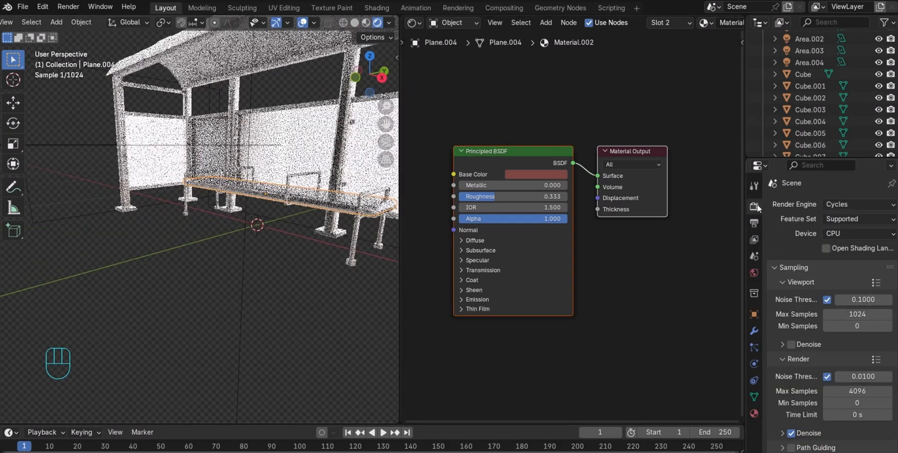
left_click(854, 204)
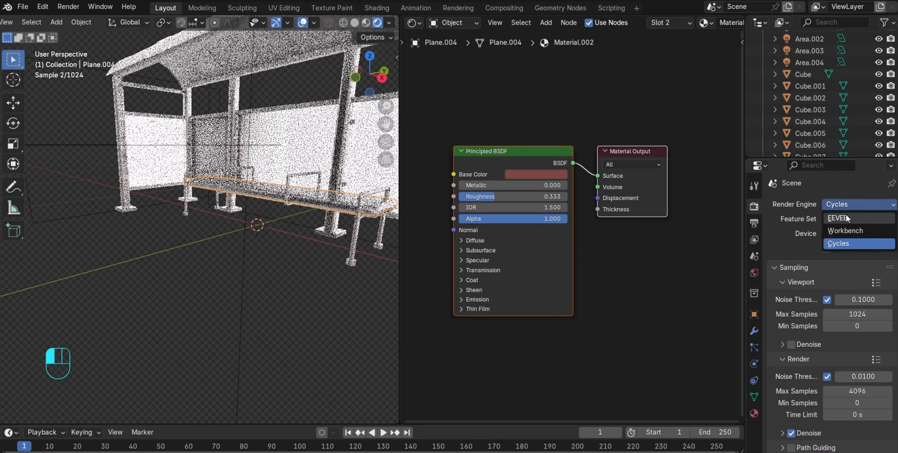
left_click(848, 218)
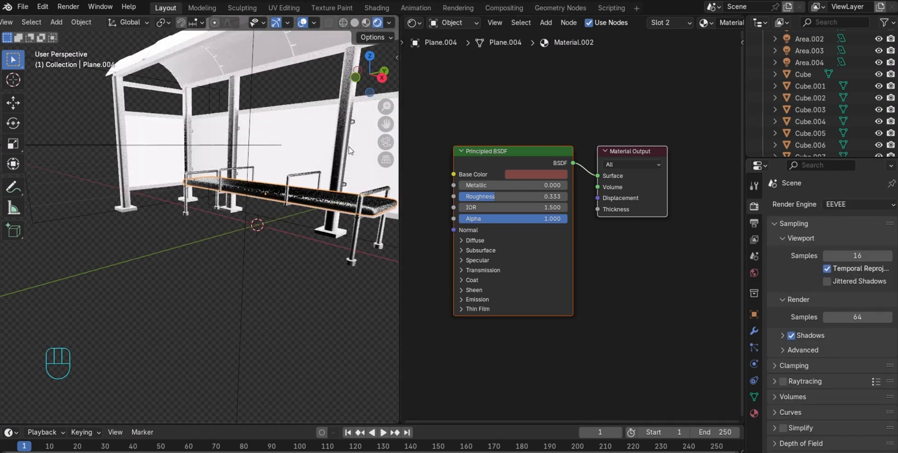
Enter Edit Mode on the bench seat and try to assign Material.002 to it
scroll(341, 180, "up", 2)
scroll(341, 181, "up", 2)
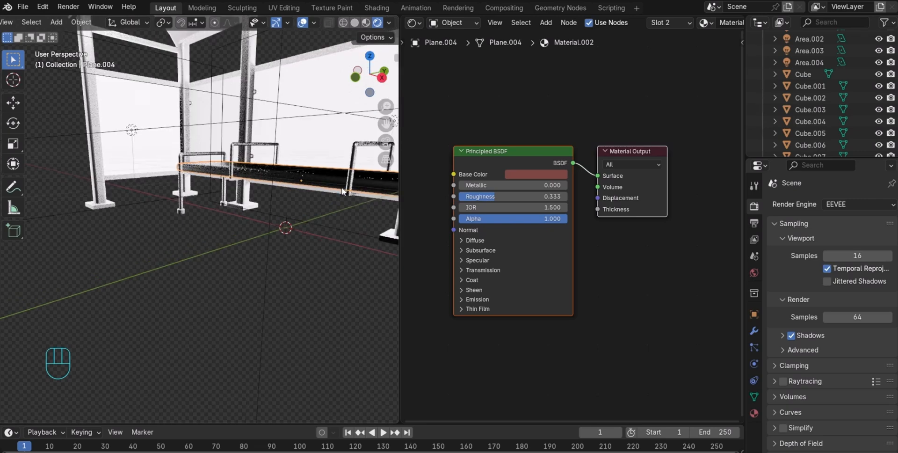
left_click(320, 173)
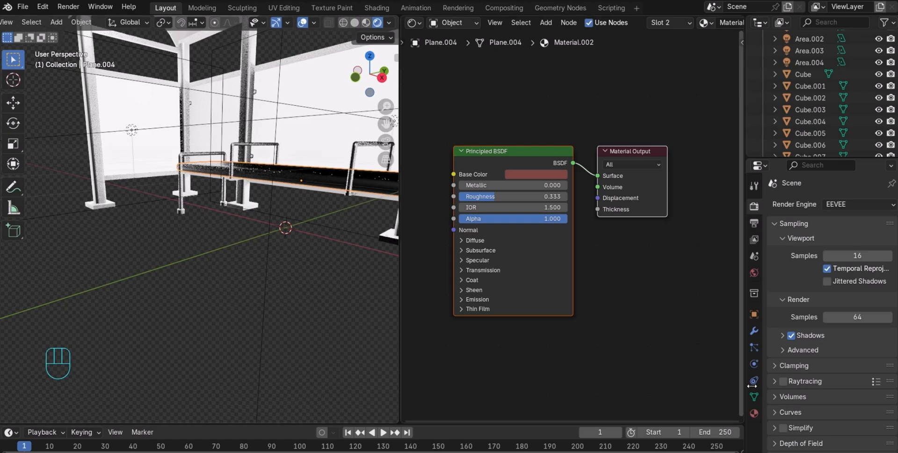
left_click(754, 413)
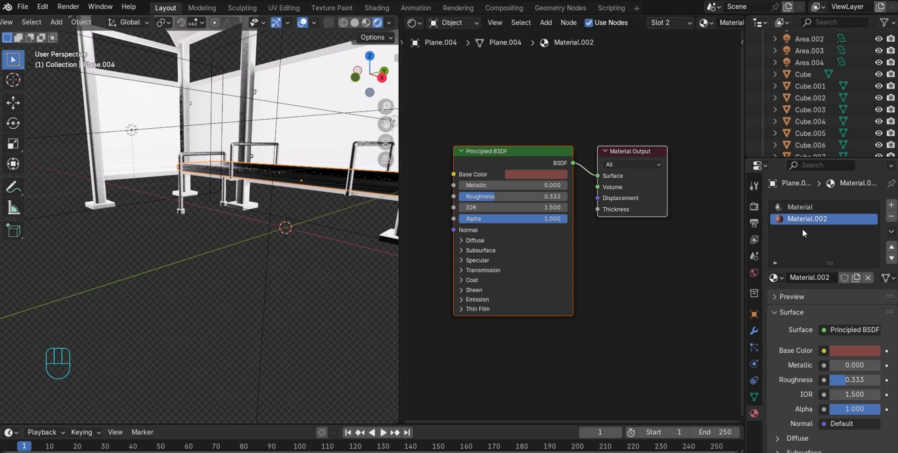
key("Tab")
key("Tab")
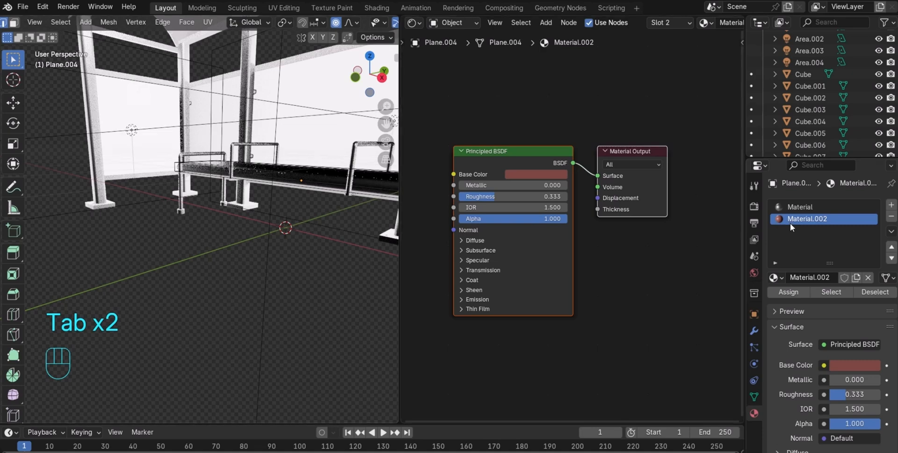
left_click(793, 290)
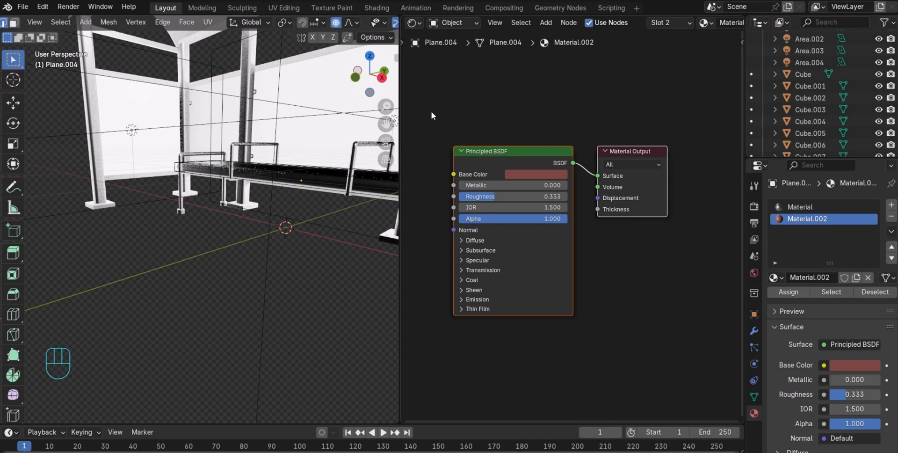
Select all faces of the bench seat, assign Material.002 to them, and return to Object Mode
left_click(310, 179)
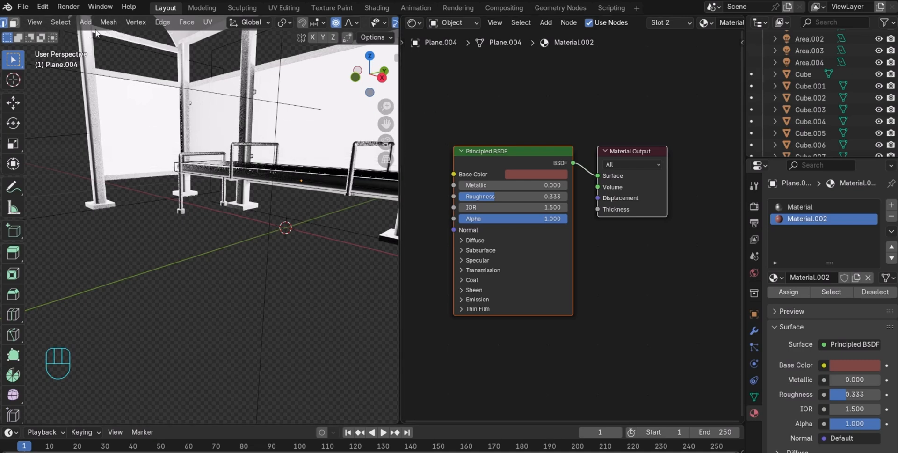
left_click(45, 7)
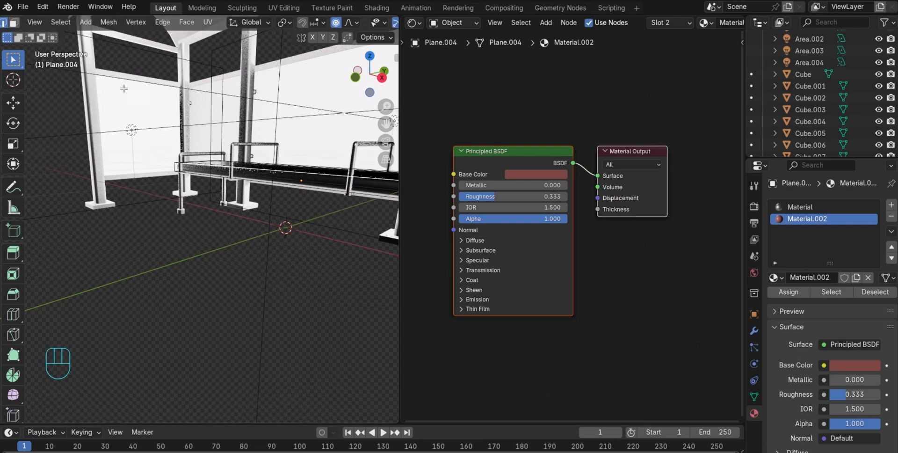
left_click(272, 167)
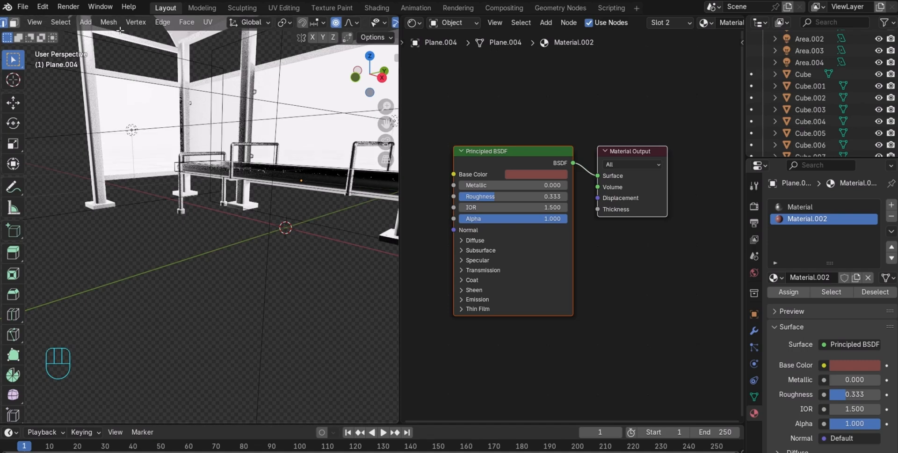
left_click(14, 23)
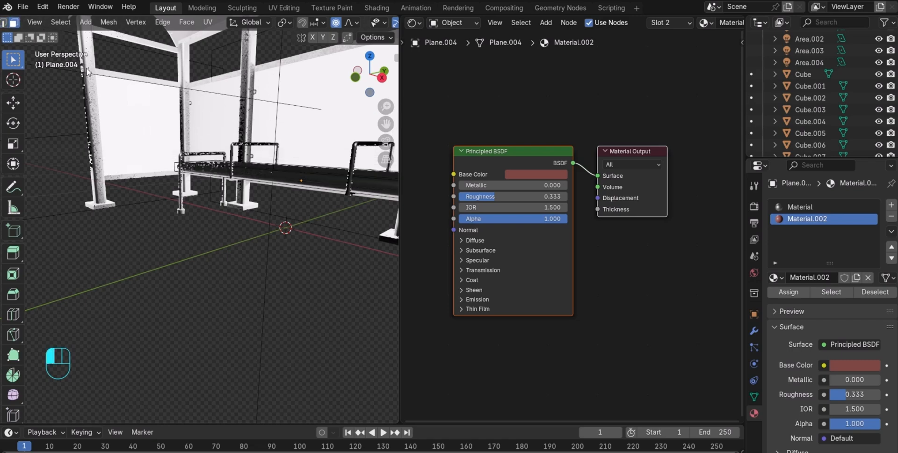
key("a")
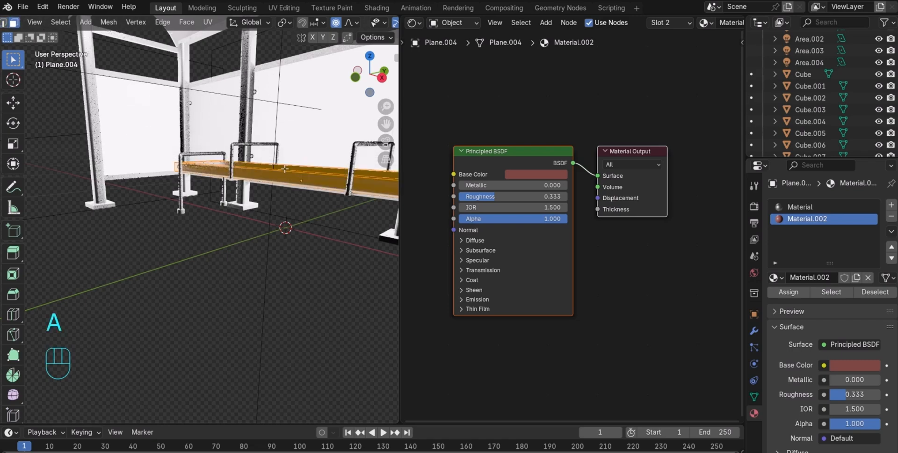
left_click(781, 294)
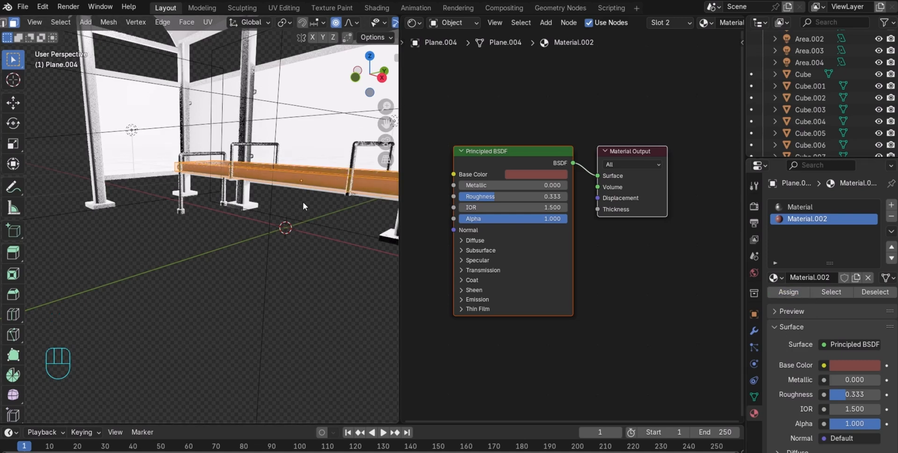
key("Tab")
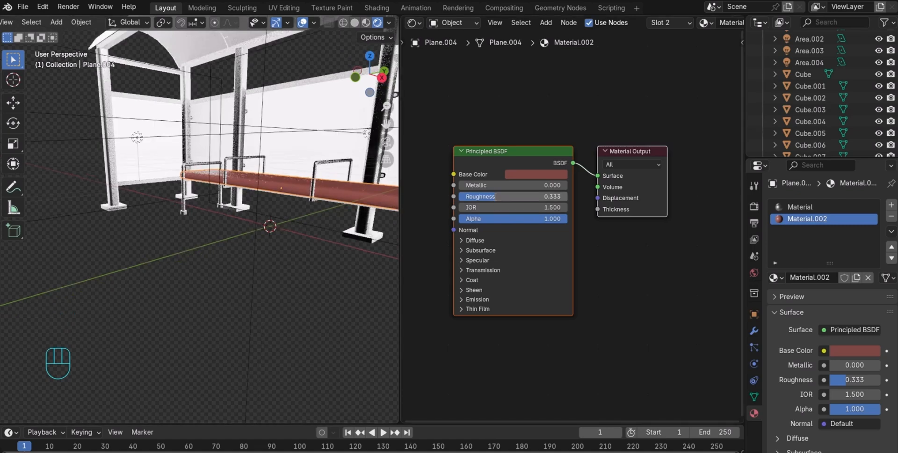
Set the roughness of the bench seat's Material.002 to 0.4
left_click(494, 197)
left_click(496, 197)
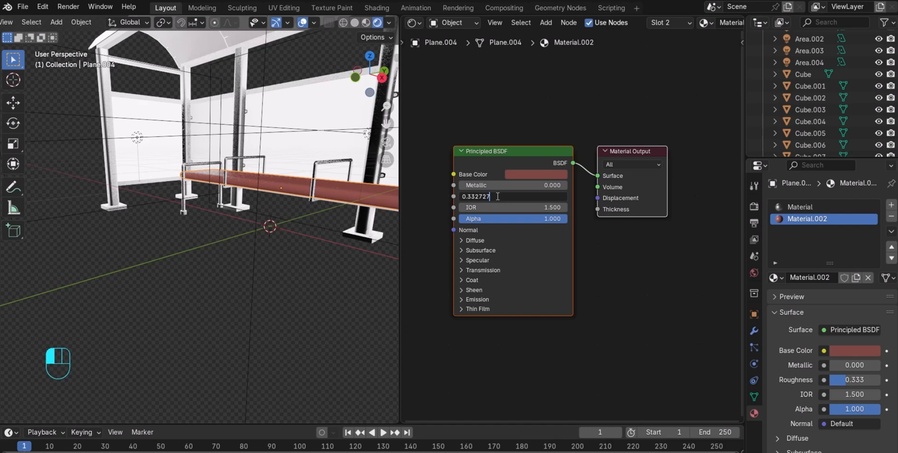
key("ctrl+a")
type(".4")
key("Return")
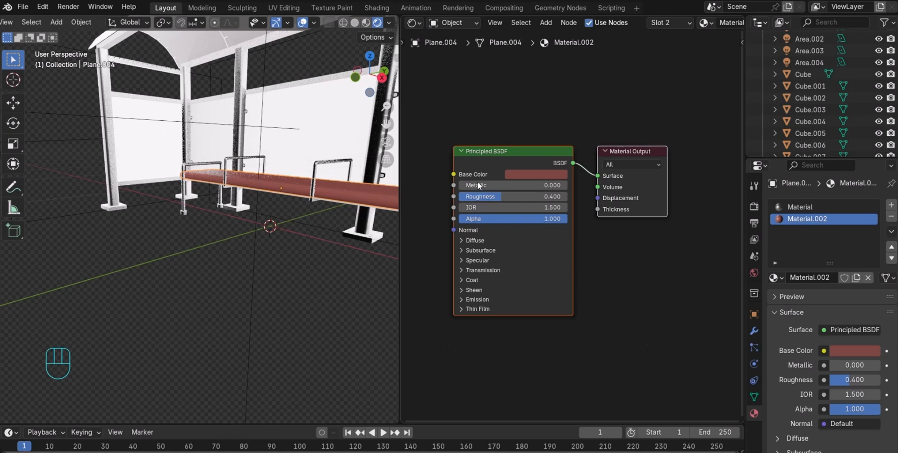
left_click(478, 185)
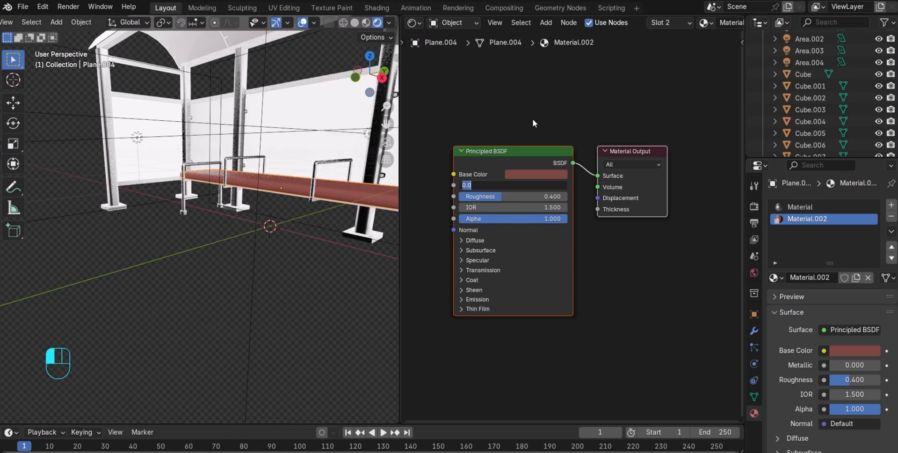
key("Return")
Change the bench seat material's base color from red to a very dark neutral gray
scroll(346, 154, "up", 3)
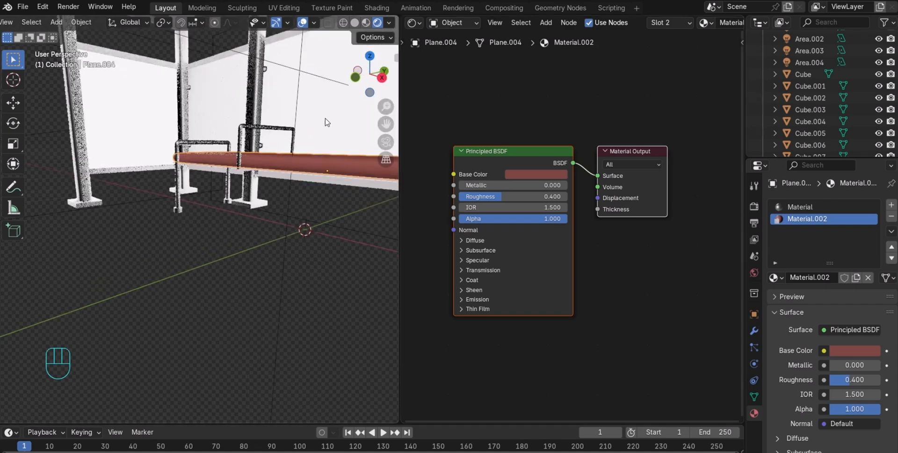
middle_click_drag(326, 122, 255, 120, "shift")
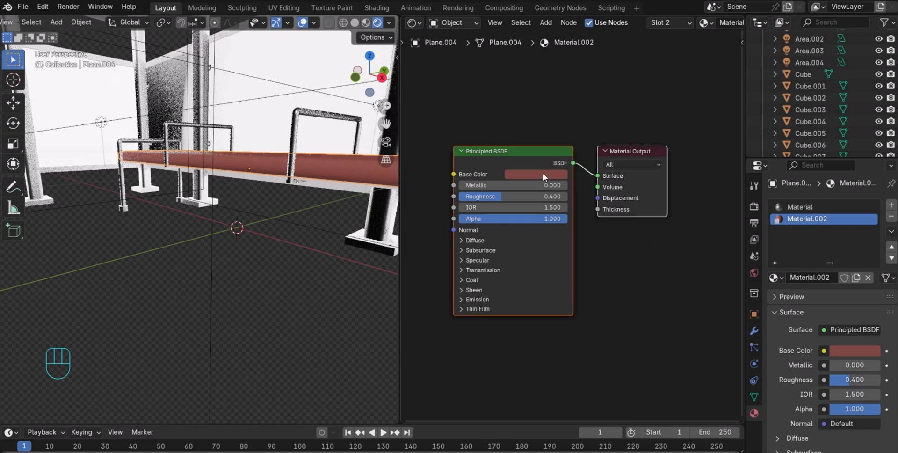
left_click(543, 173)
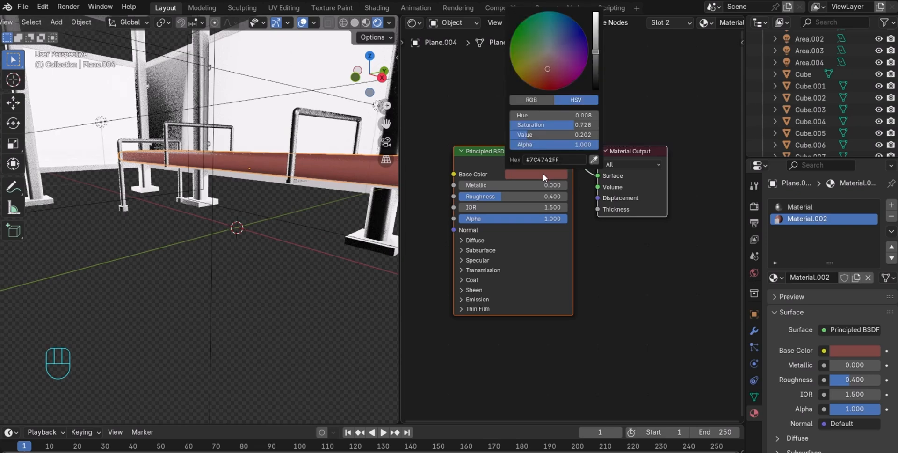
left_click(543, 174)
left_click(543, 173)
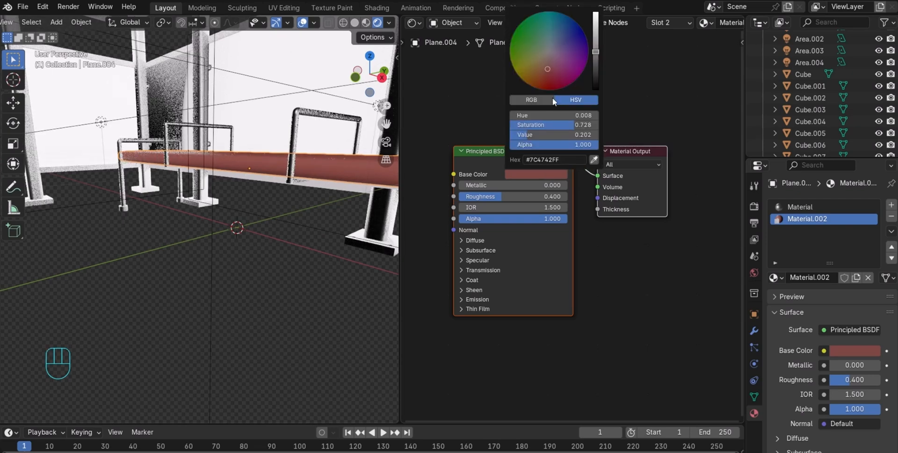
left_click(548, 51)
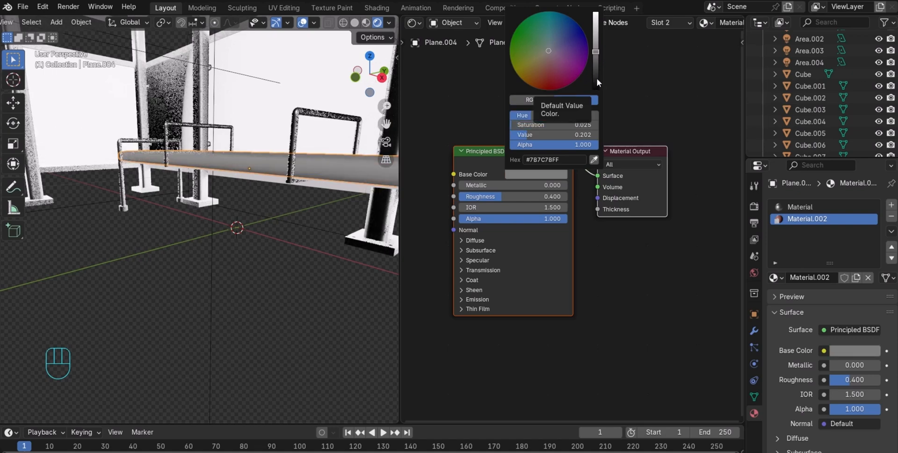
left_click(596, 74)
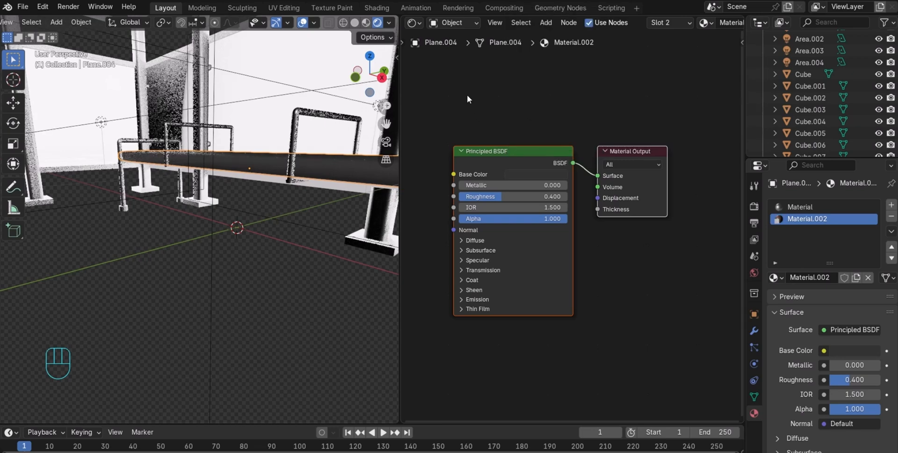
Try a metallic value of 0.5 on the bench seat material, then settle on 0.3
left_click(469, 185)
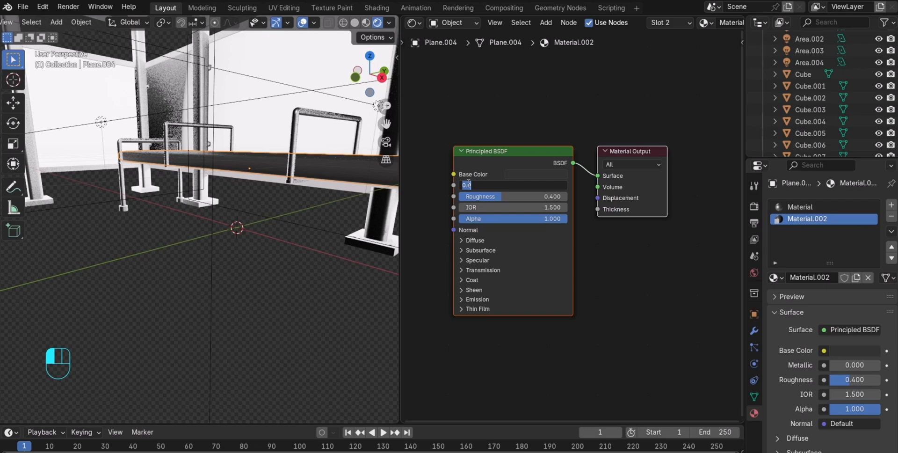
type(".5")
key("Return")
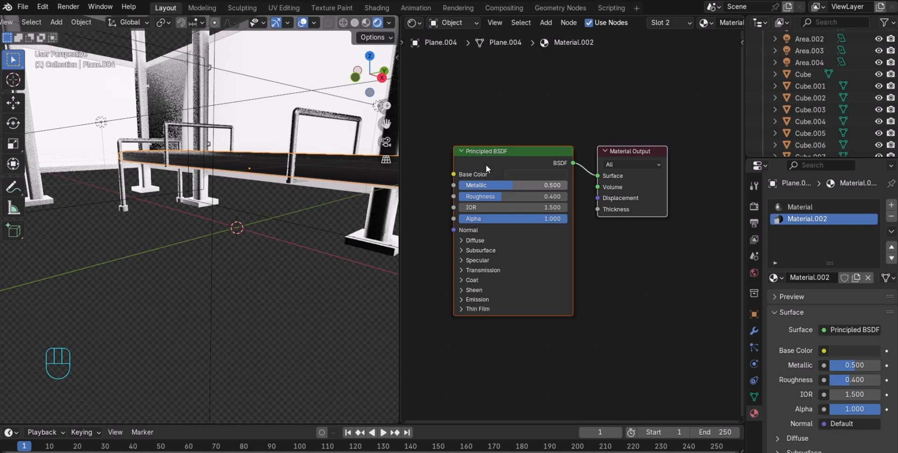
left_click(500, 185)
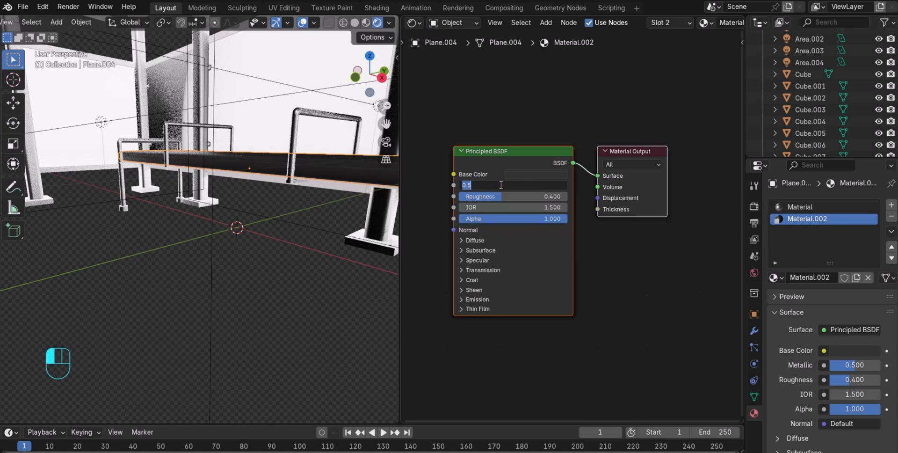
type(".3")
key("Return")
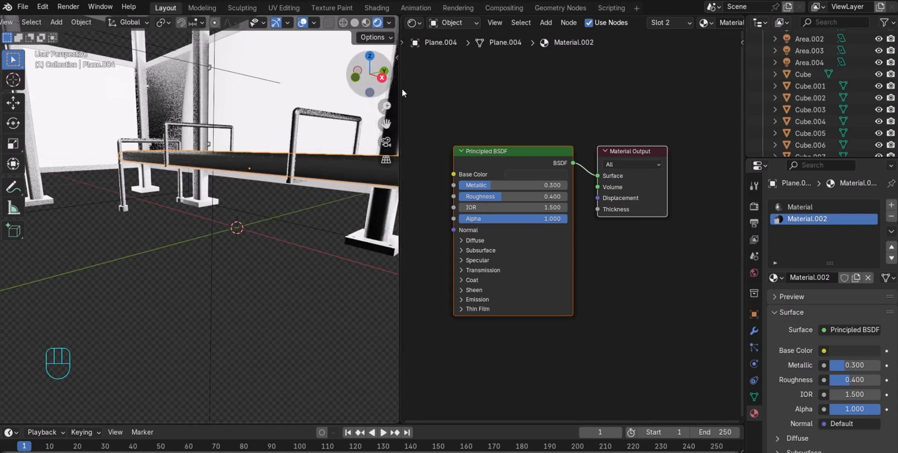
Link the metallic material from a front post to the curved roof and add a second material slot to the roof
left_click_drag(370, 80, 368, 82)
scroll(311, 154, "down", 5)
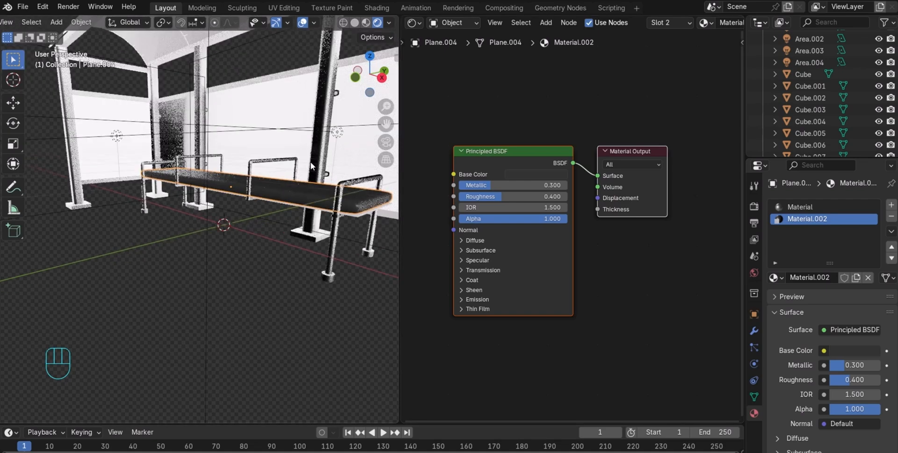
scroll(311, 165, "down", 6)
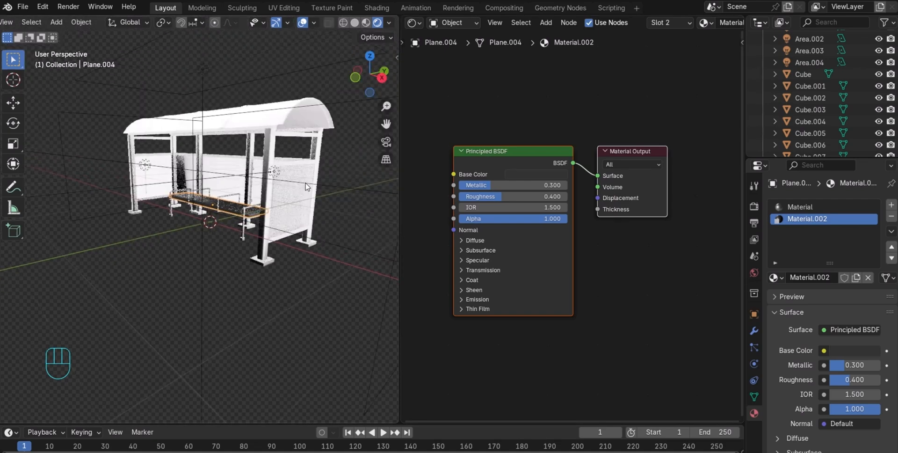
left_click_drag(358, 85, 345, 88)
left_click(295, 154)
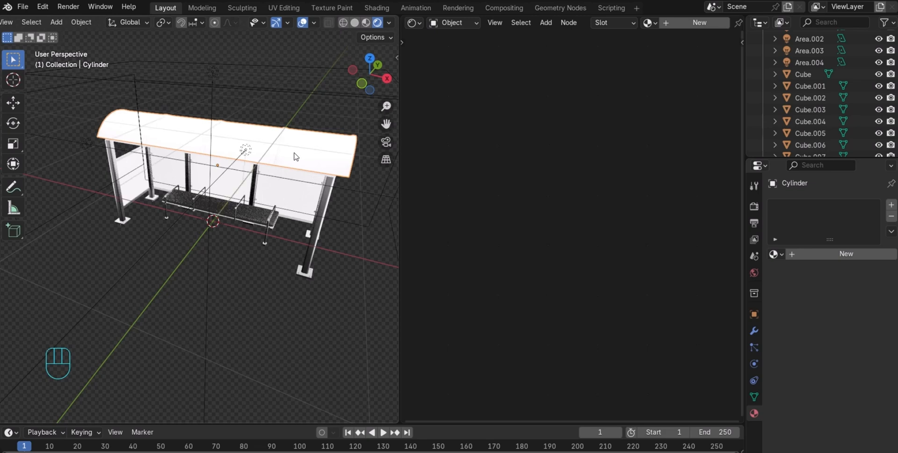
left_click_drag(370, 75, 358, 78)
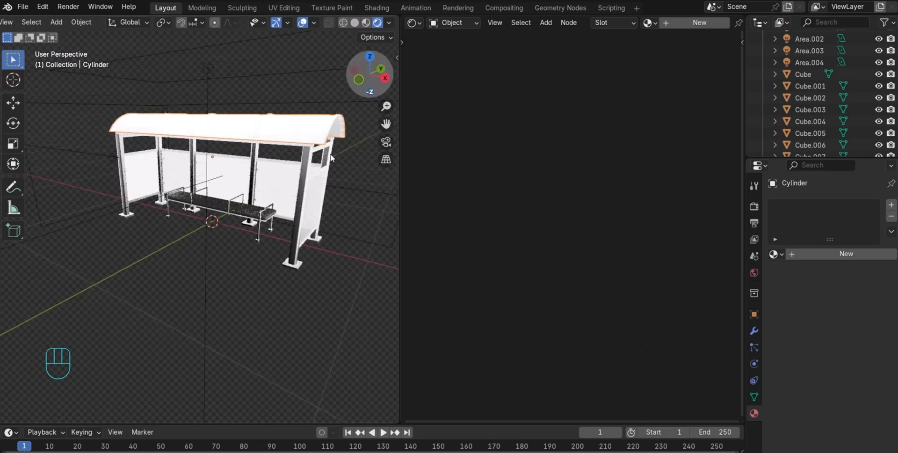
left_click(304, 168, "shift")
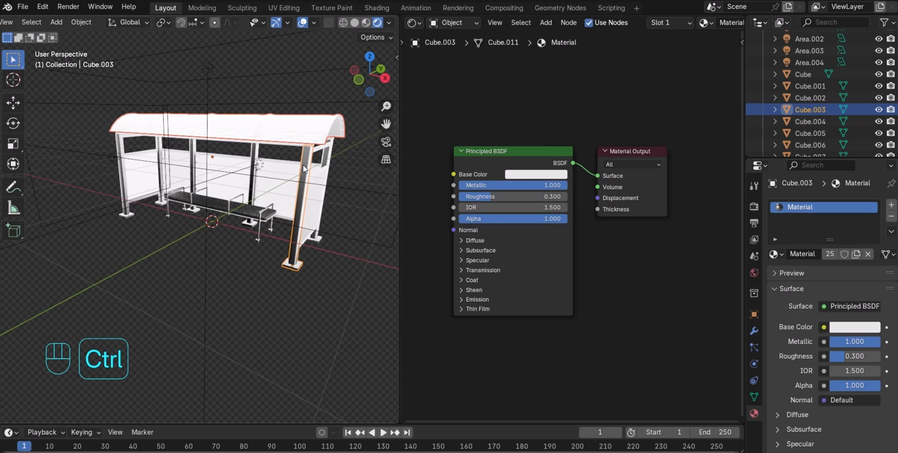
key("ctrl+l")
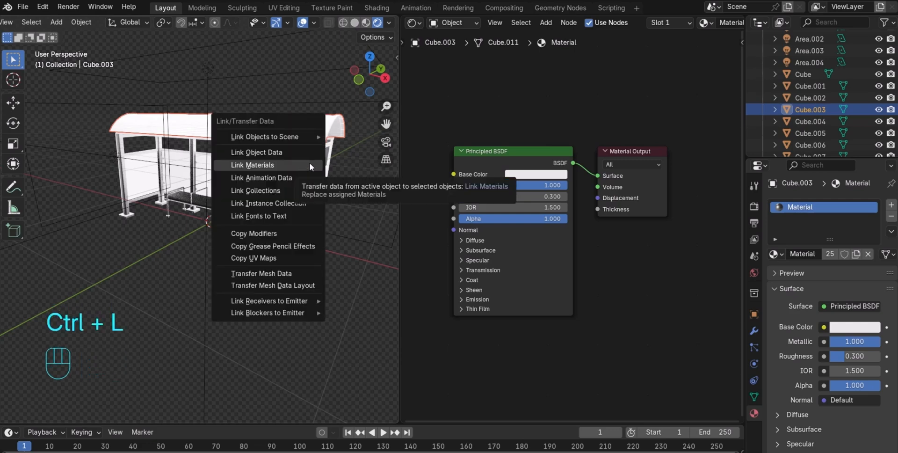
left_click(310, 165)
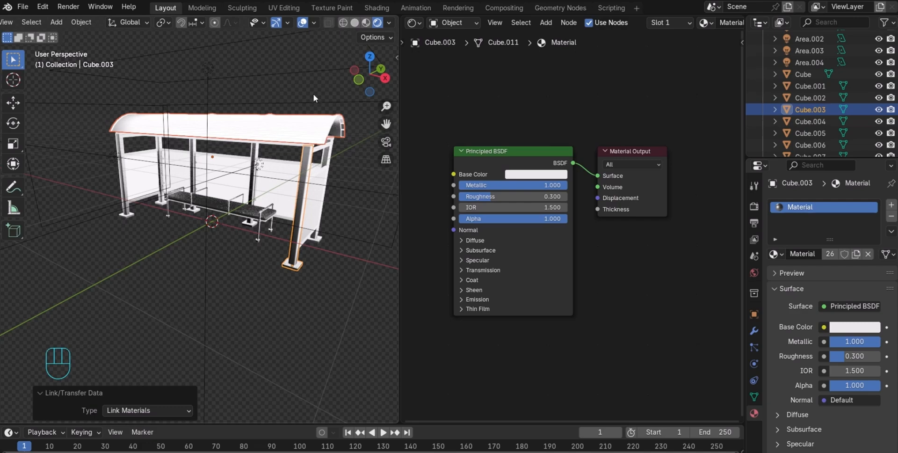
left_click(298, 125)
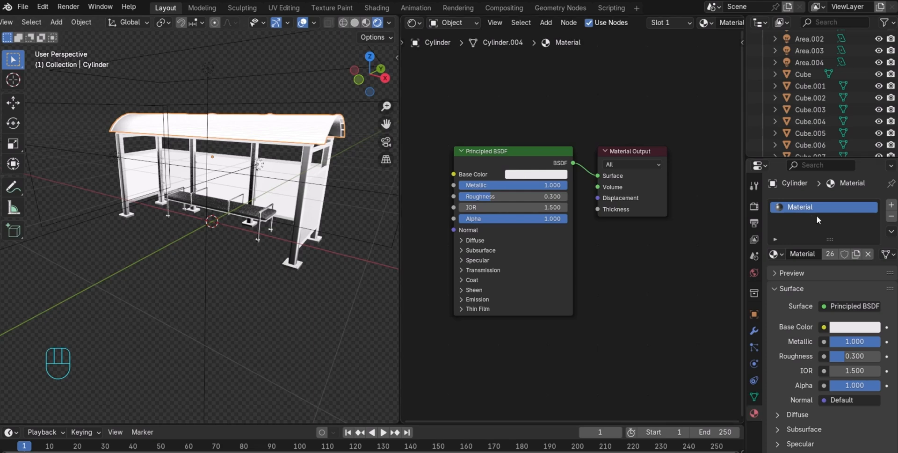
left_click(890, 205)
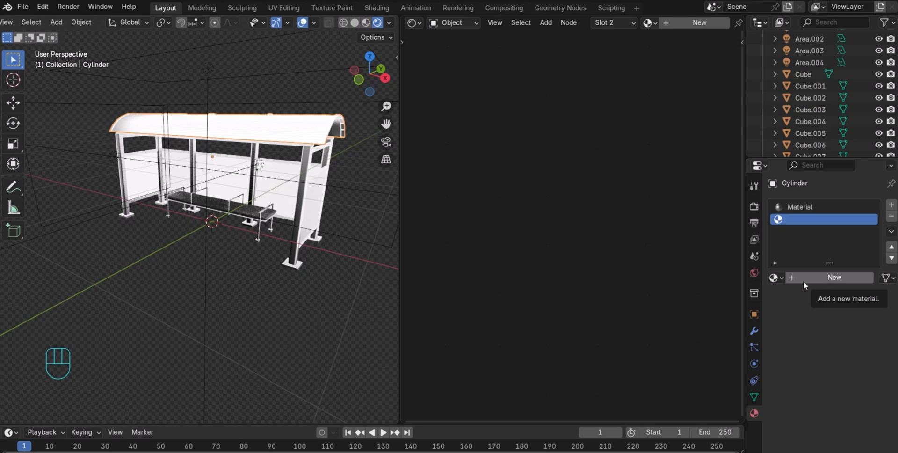
Copy all shader nodes of the glass material, Material.001, from the back panel
left_click(275, 194)
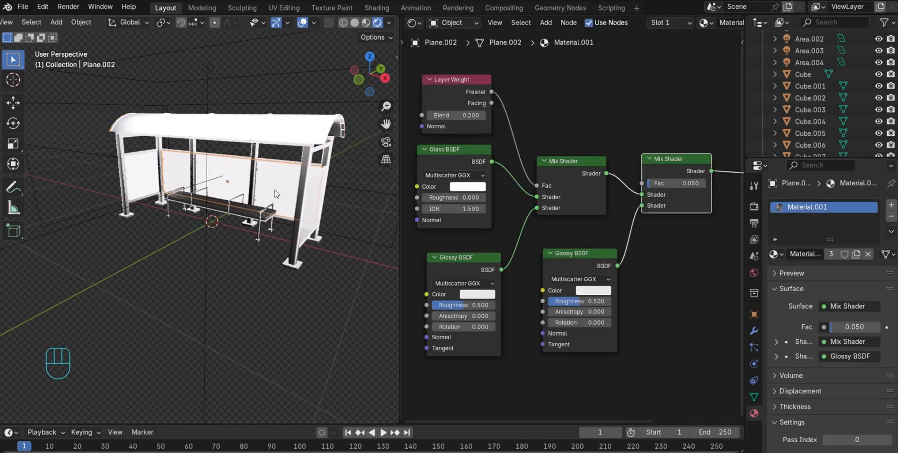
left_click_drag(437, 72, 675, 323)
scroll(668, 311, "down", 1)
scroll(667, 311, "down", 2)
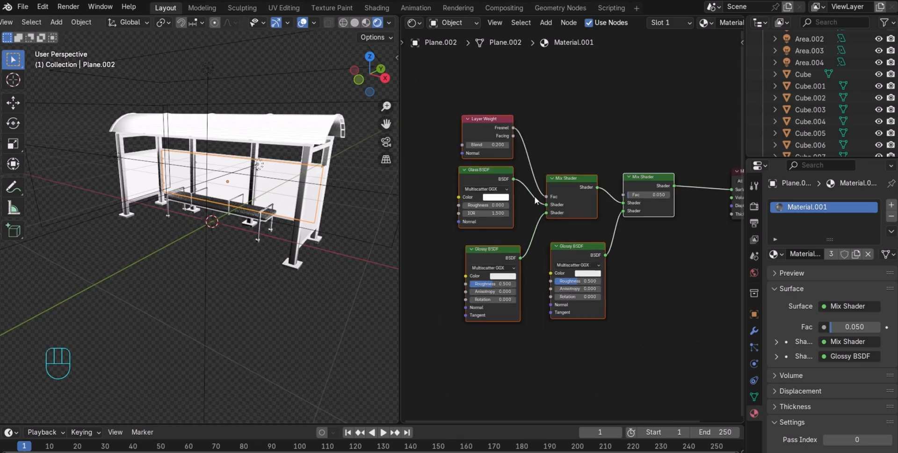
left_click_drag(473, 112, 714, 316)
key("ctrl+c")
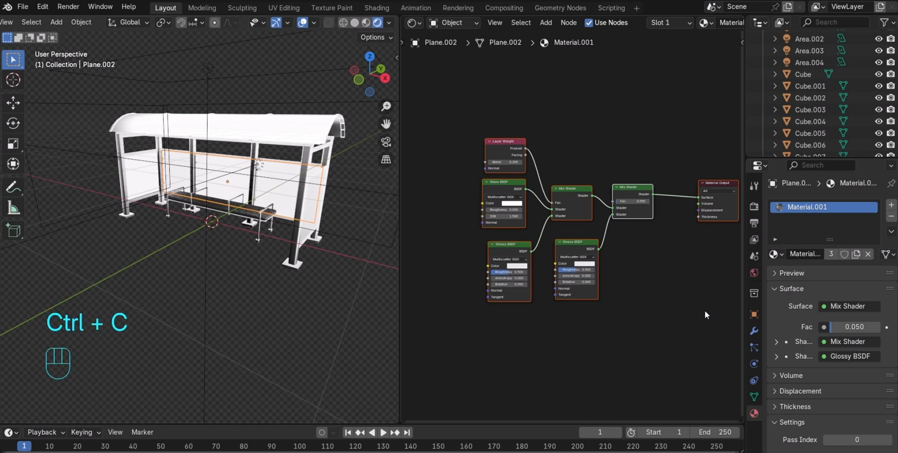
Create a new material in the roof's second slot and delete its default shader nodes
left_click(308, 131)
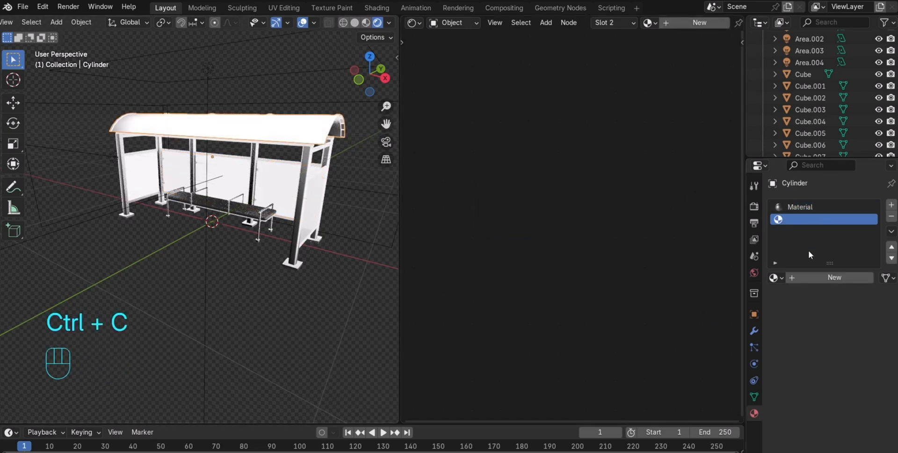
left_click(827, 279)
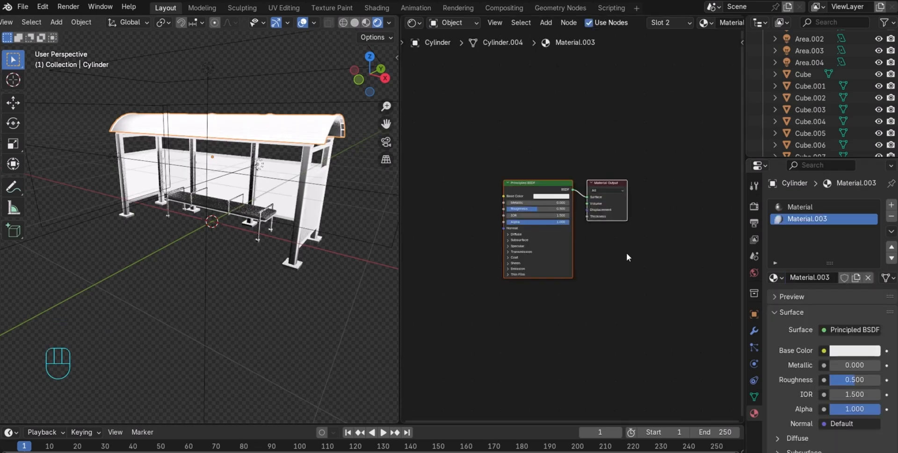
key("x")
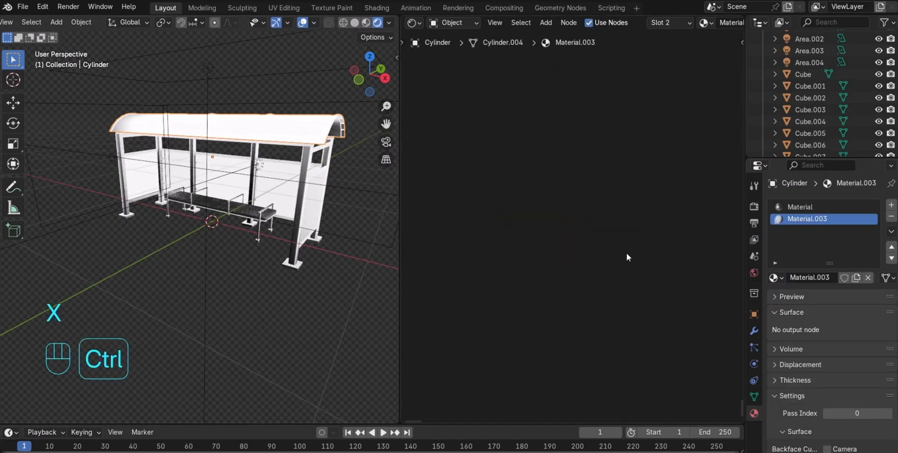
Paste the copied glass shader nodes into the roof's Material.003 and enter Edit Mode on the roof
key("ctrl+v")
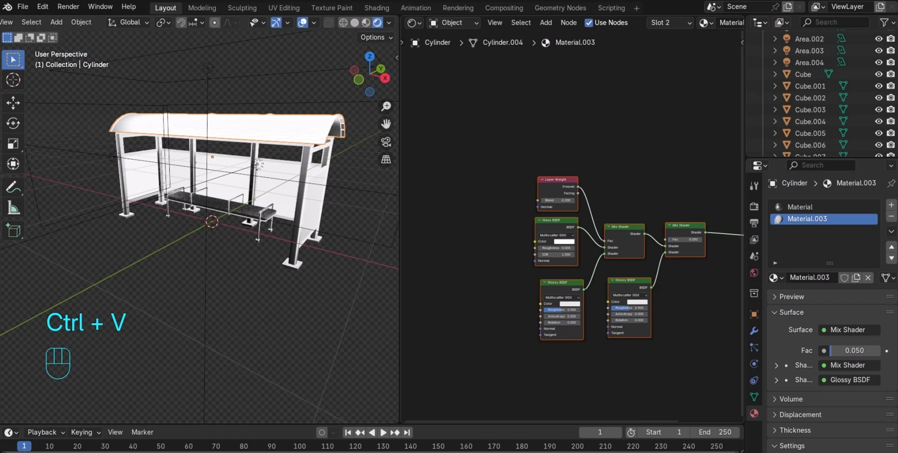
scroll(199, 23, "up", 5)
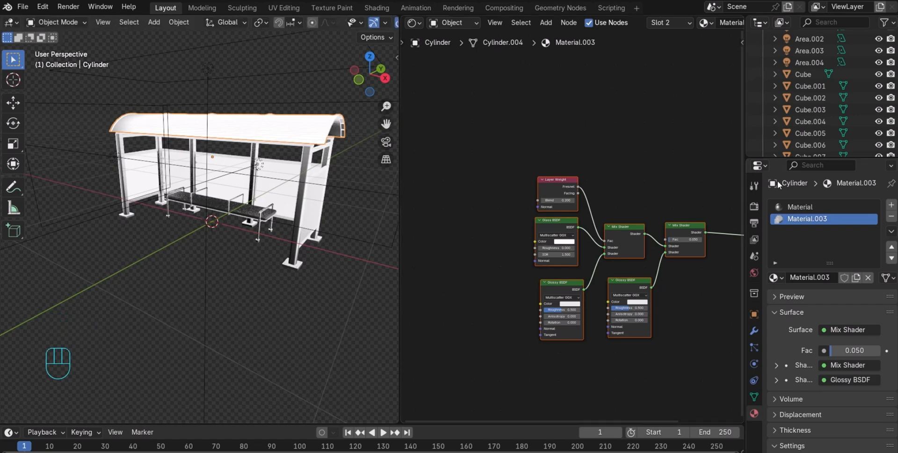
left_click(84, 23)
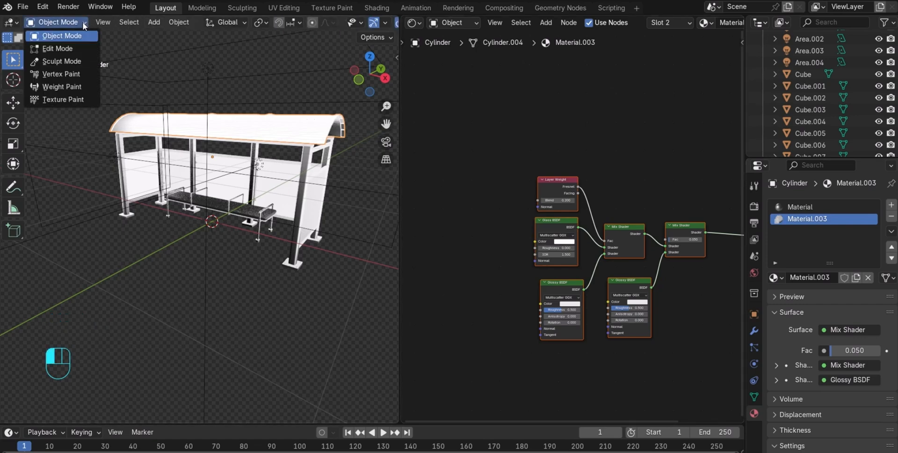
left_click(80, 48)
Select the lowest front face of a roof panel at one end and switch the viewport to solid shading
scroll(311, 100, "up", 4)
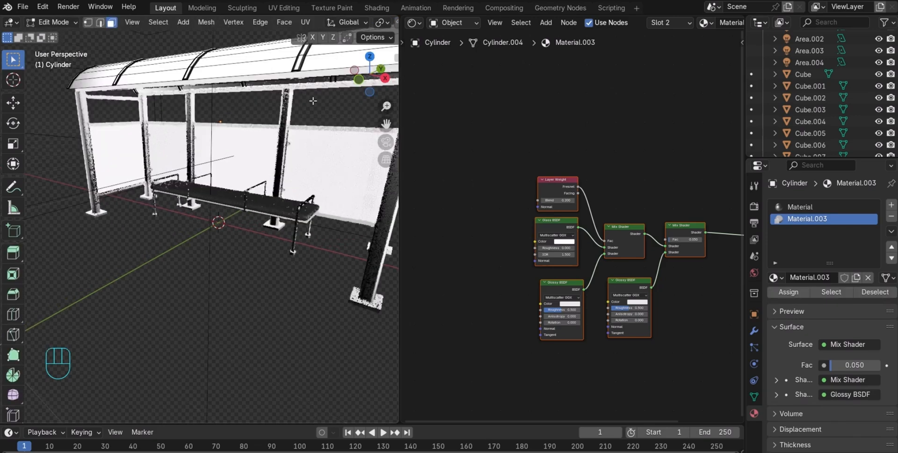
left_click_drag(379, 75, 350, 100)
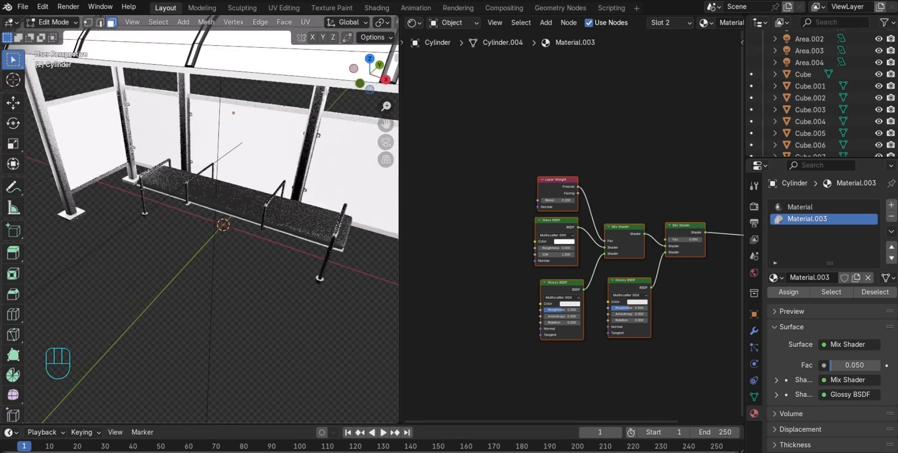
scroll(311, 148, "down", 5)
scroll(312, 148, "up", 1)
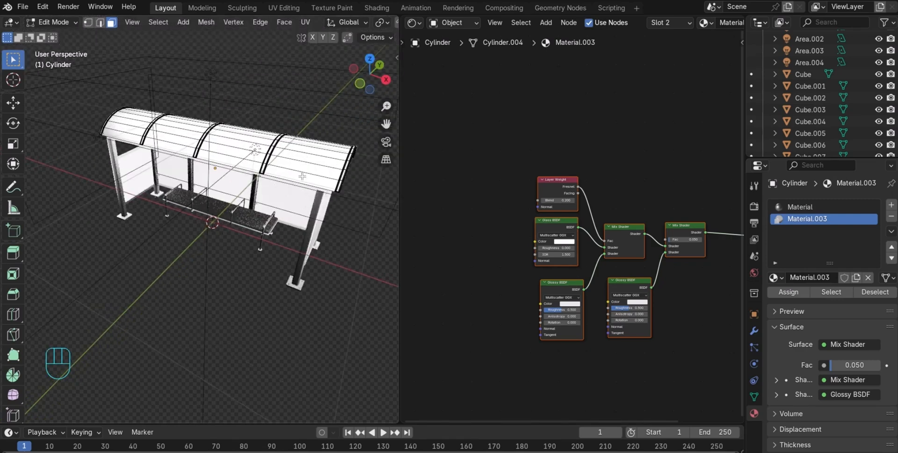
left_click(302, 177)
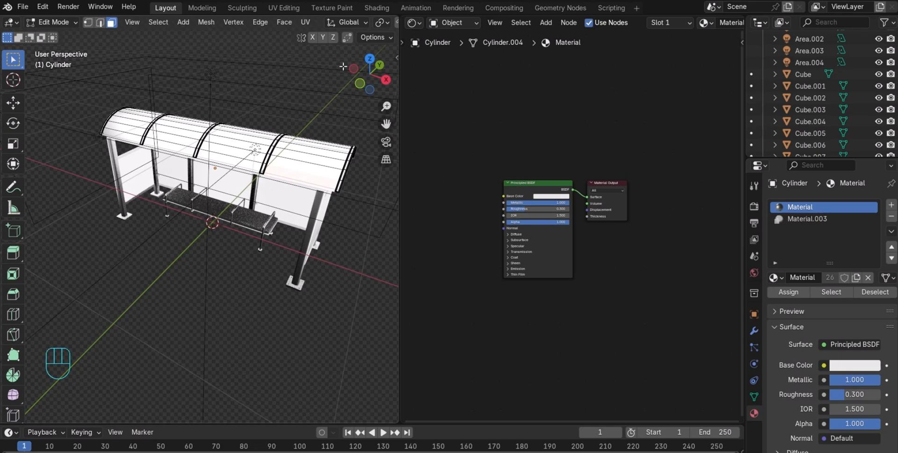
scroll(370, 22, "down", 10)
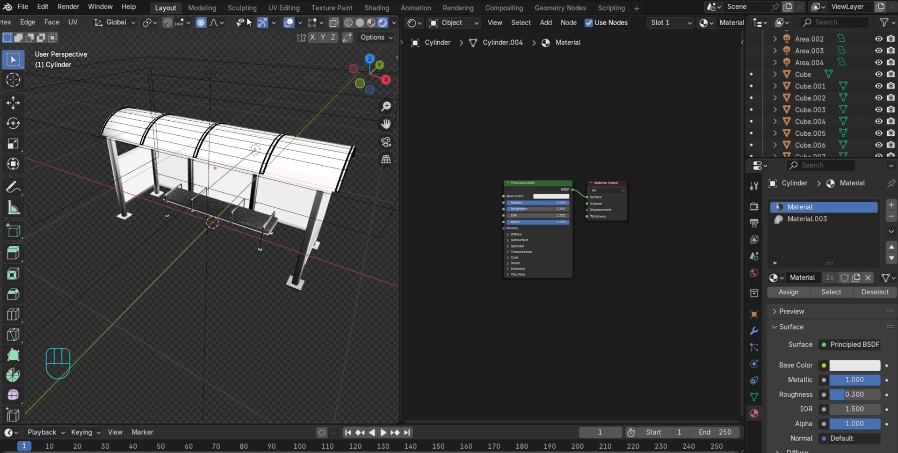
left_click(360, 23)
Extend the selection to the front-side faces of all four curved roof panels, leaving out the ribs between them
scroll(295, 151, "up", 3)
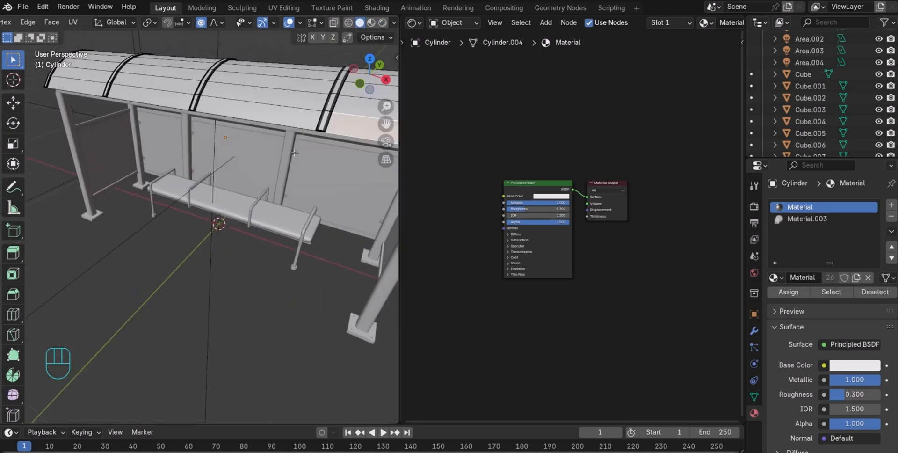
scroll(294, 152, "down", 2)
left_click_drag(329, 111, 339, 151)
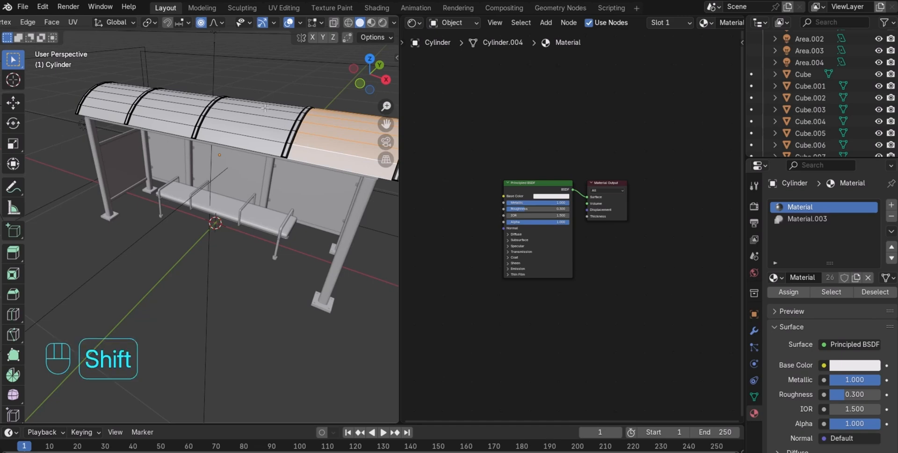
left_click(252, 132, "shift")
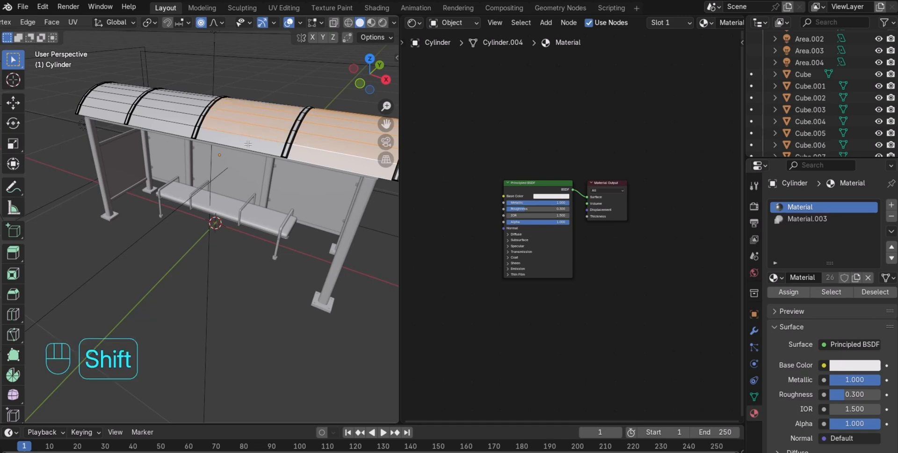
left_click(248, 145, "shift")
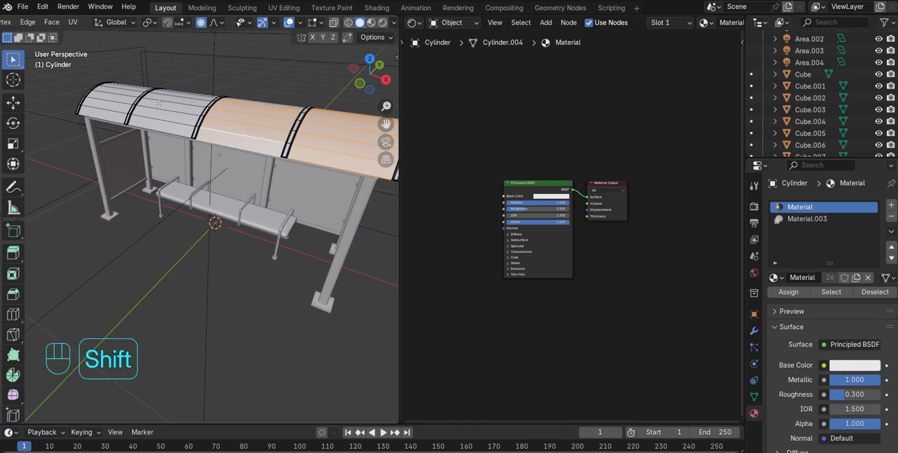
left_click(166, 117, "shift")
left_click(181, 96, "shift")
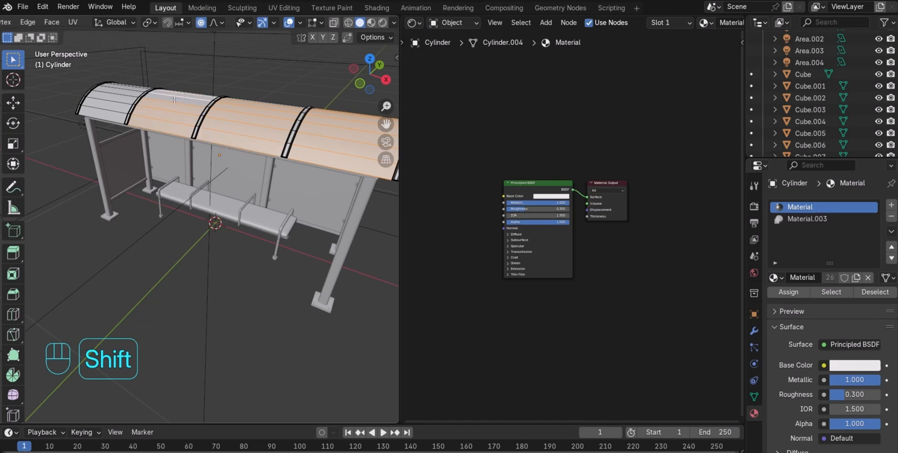
left_click(175, 100, "shift")
left_click_drag(107, 94, 114, 111, "shift")
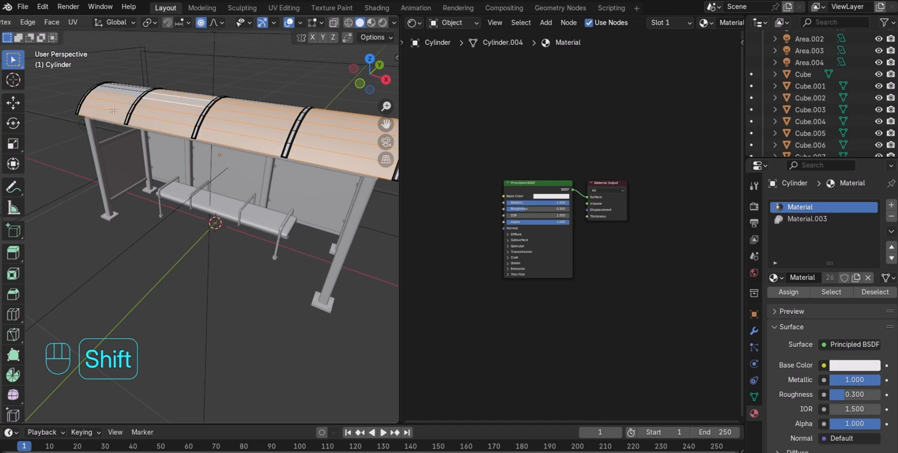
left_click(123, 93, "shift")
left_click(129, 86, "shift")
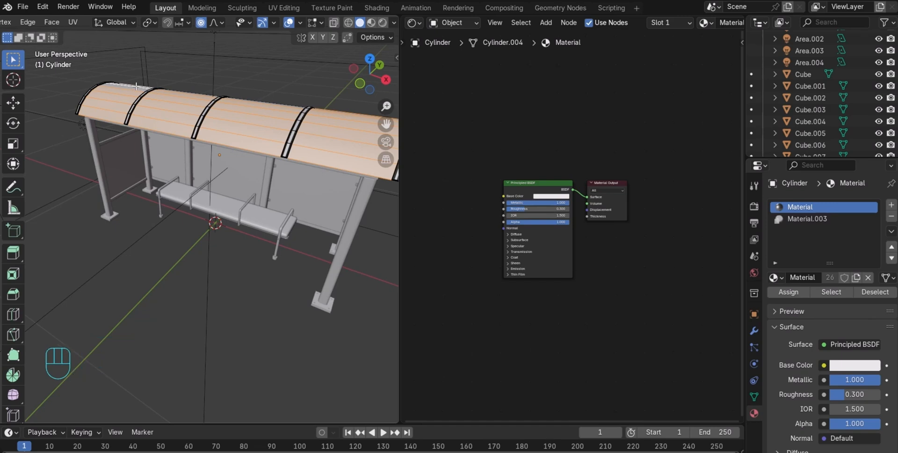
left_click(134, 87, "shift")
Add the rear-side faces of all four roof panels to the selection, again excluding the ribs
left_click_drag(358, 78, 358, 80)
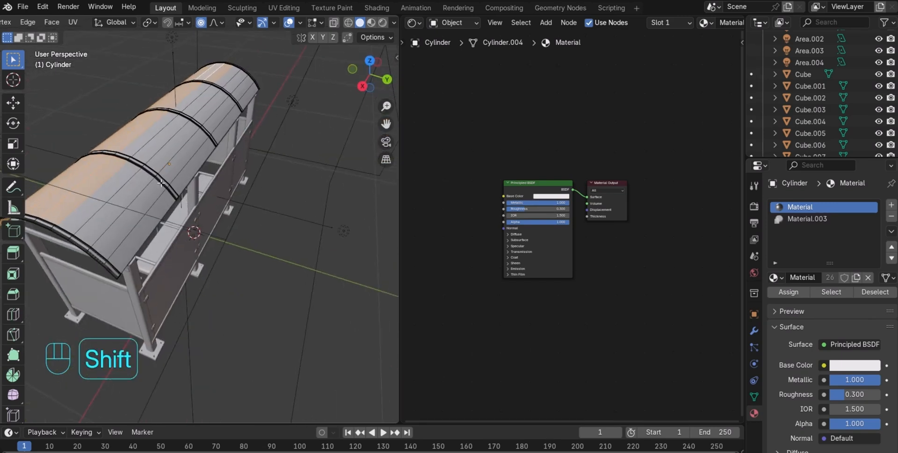
left_click_drag(97, 187, 135, 207, "shift")
left_click_drag(149, 125, 192, 169, "shift")
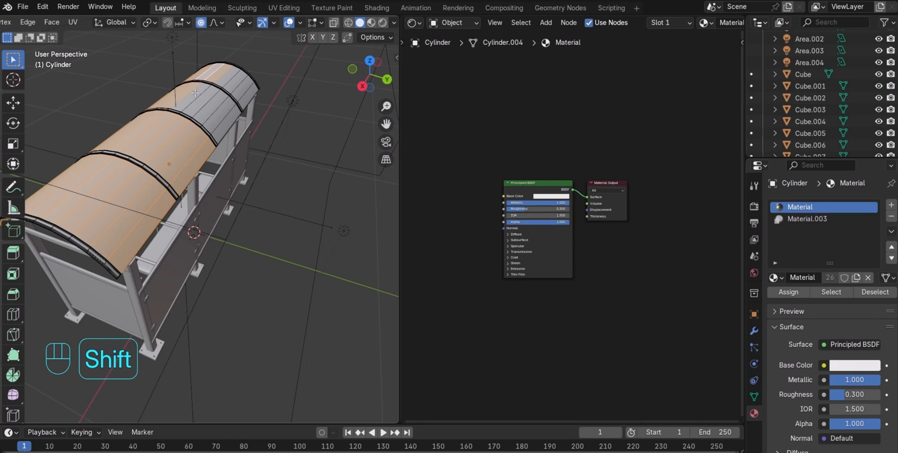
left_click_drag(189, 92, 223, 122, "shift")
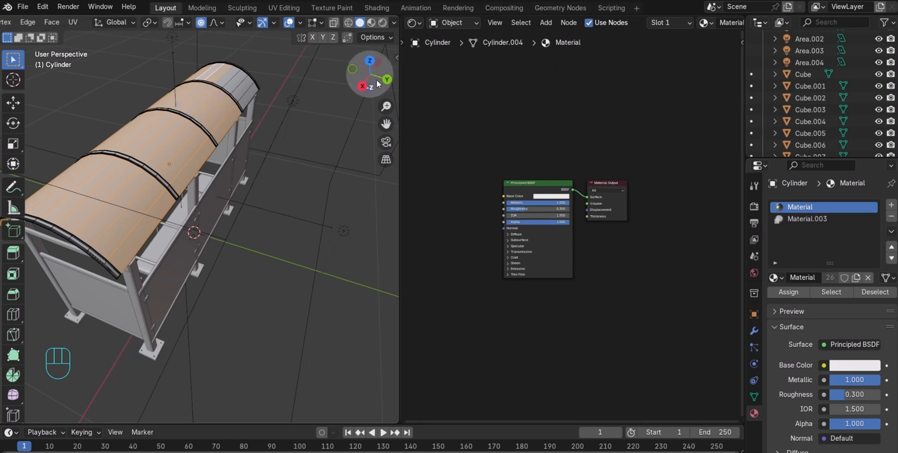
left_click_drag(379, 86, 342, 101)
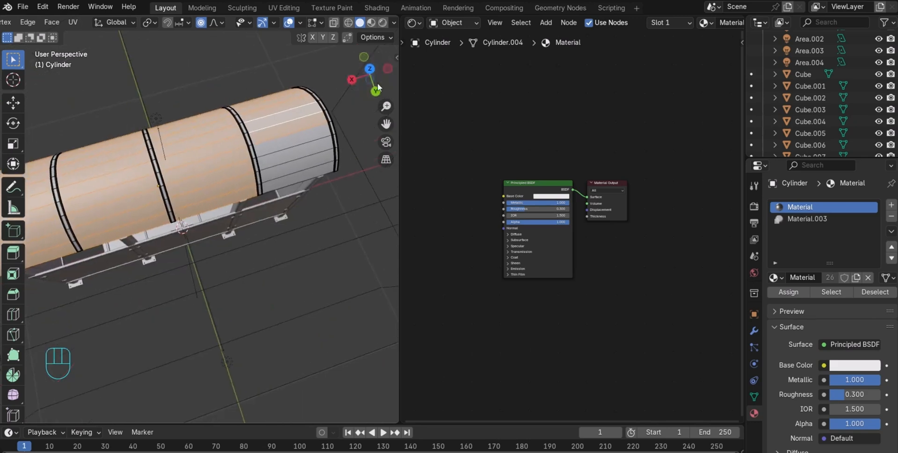
left_click(298, 110, "shift")
left_click(301, 111, "shift")
left_click_drag(297, 131, 311, 162, "shift")
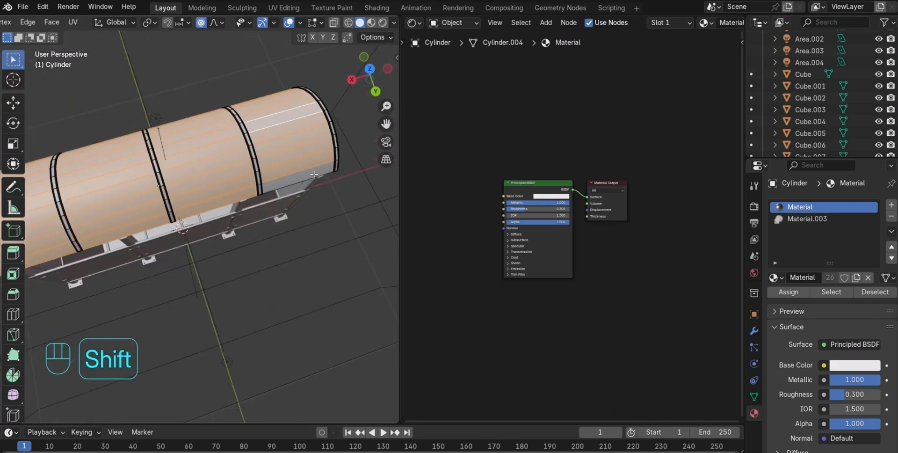
left_click(311, 174, "shift")
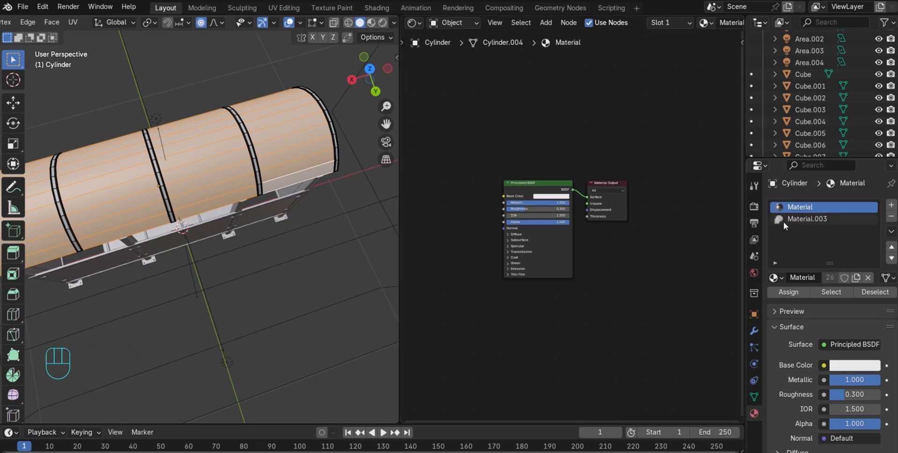
Assign Material.003 to the selected roof panel faces and return to Object Mode
left_click(801, 219)
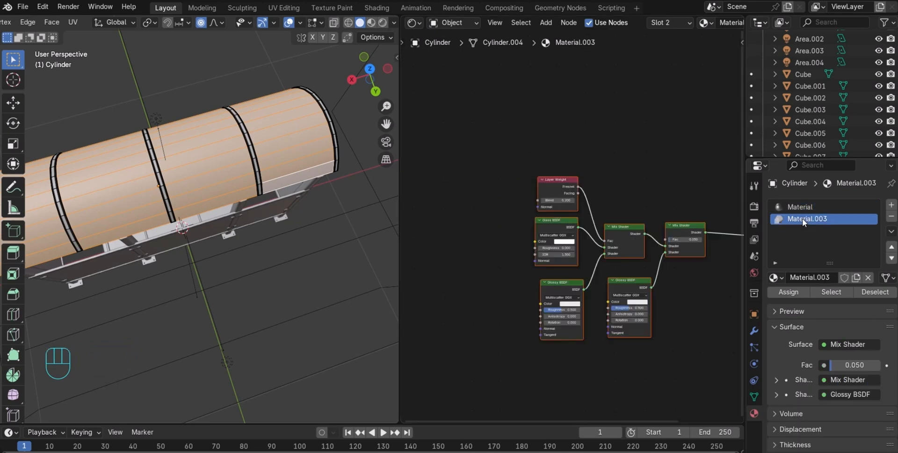
left_click(788, 292)
key("Tab")
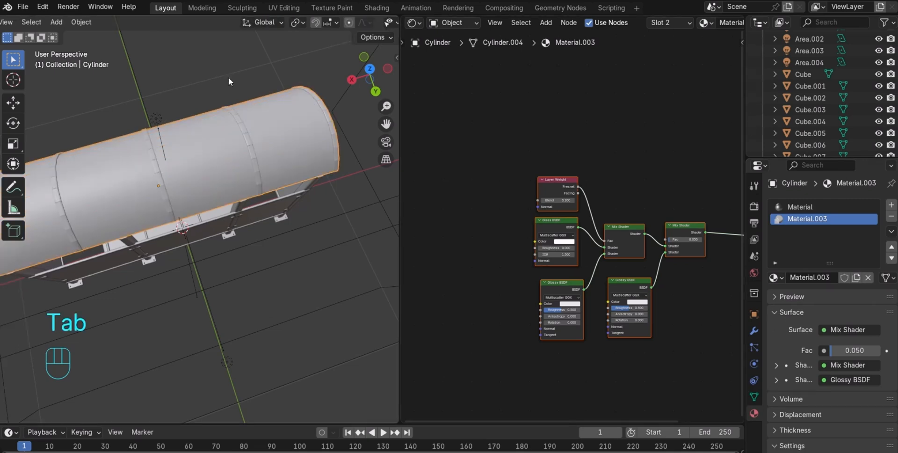
Switch the viewport to rendered shading with the Cycles render engine and examine the shelter's materials from several sides
scroll(346, 22, "down", 5)
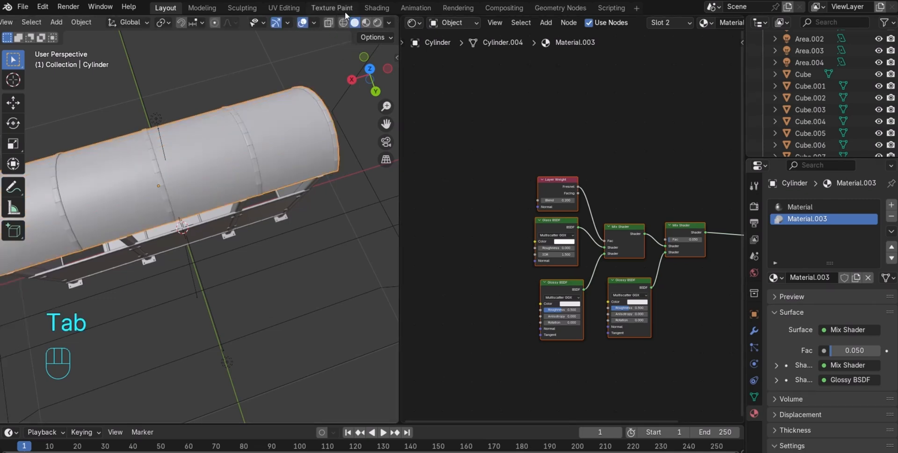
left_click(378, 23)
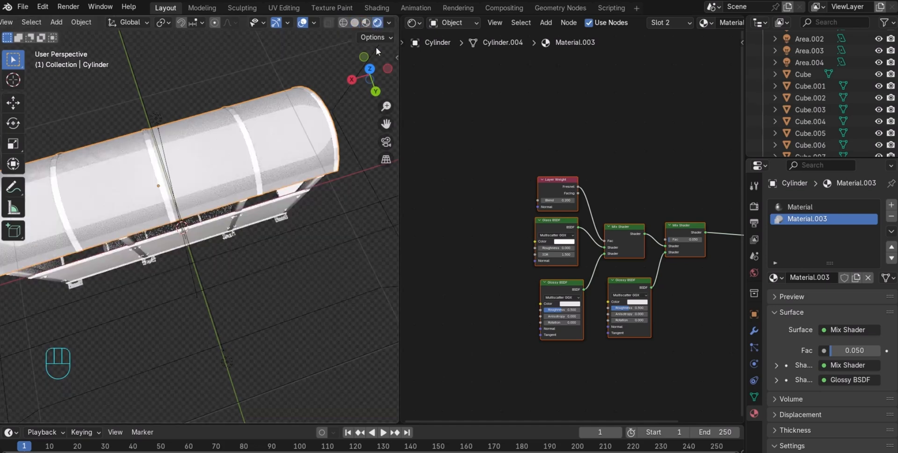
left_click(754, 206)
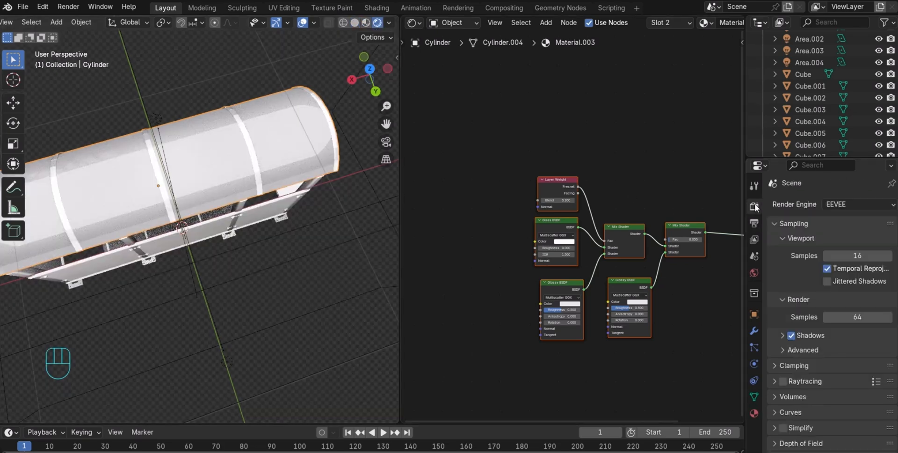
left_click(854, 204)
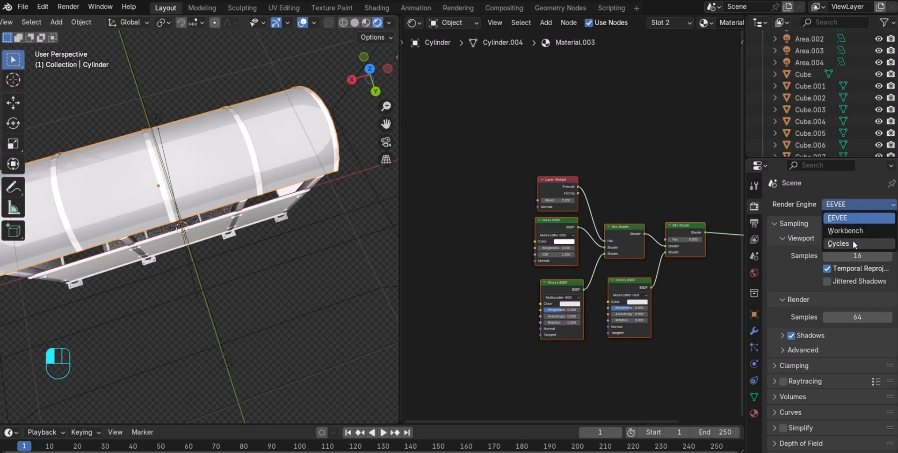
left_click(852, 243)
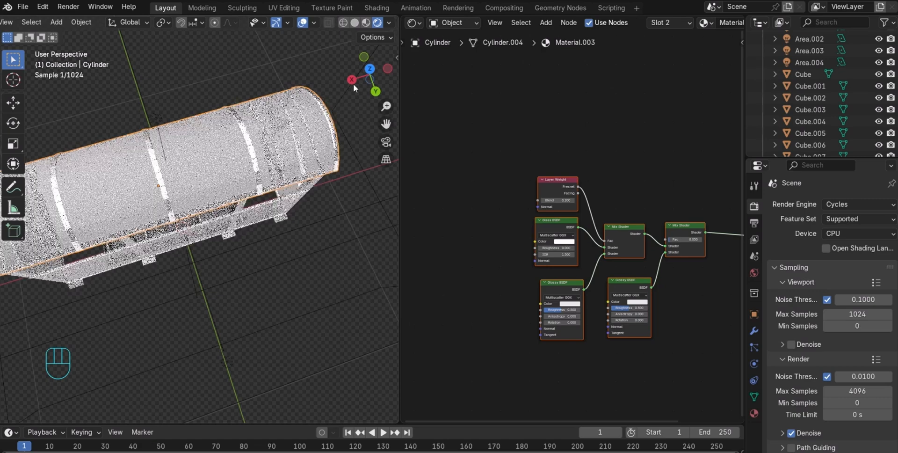
left_click_drag(360, 83, 485, 62)
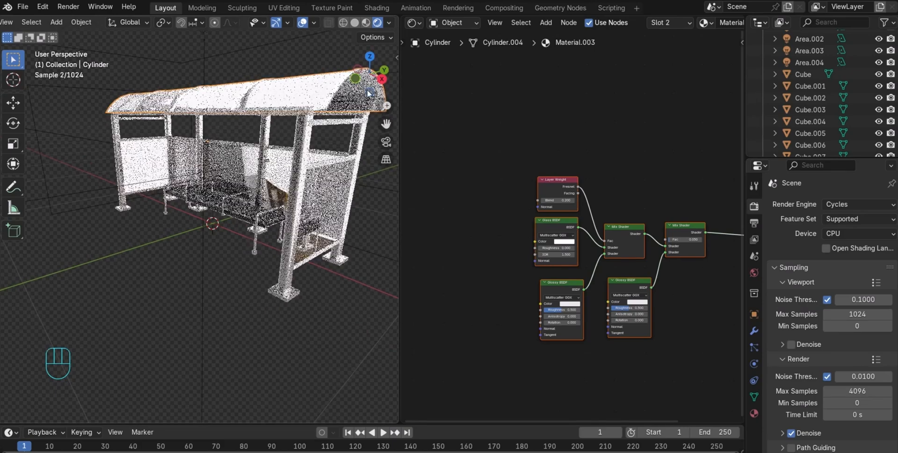
left_click_drag(368, 88, 444, 93)
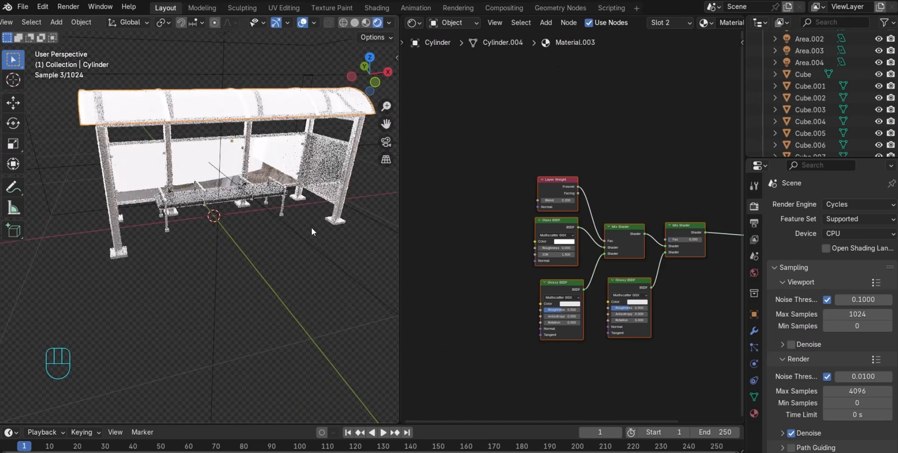
mouse_move(367, 77)
left_mouse_down()
mouse_move(353, 80)
mouse_move(373, 77)
left_mouse_up()
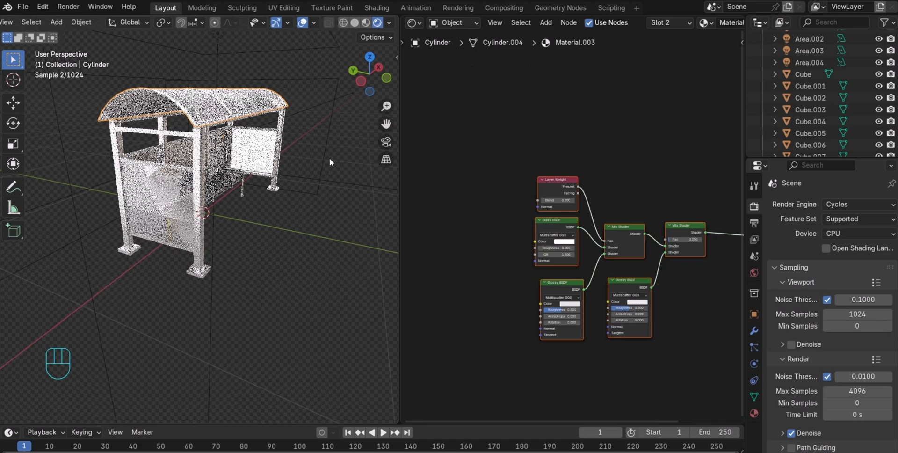
left_click_drag(372, 76, 369, 74)
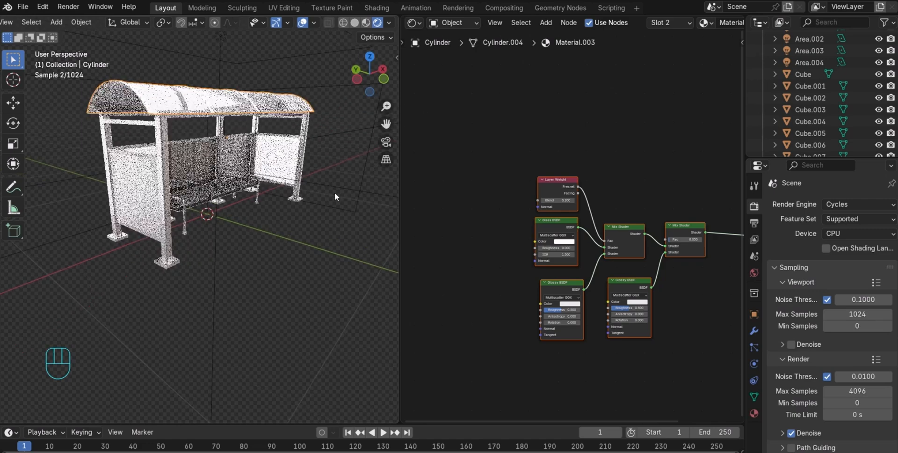